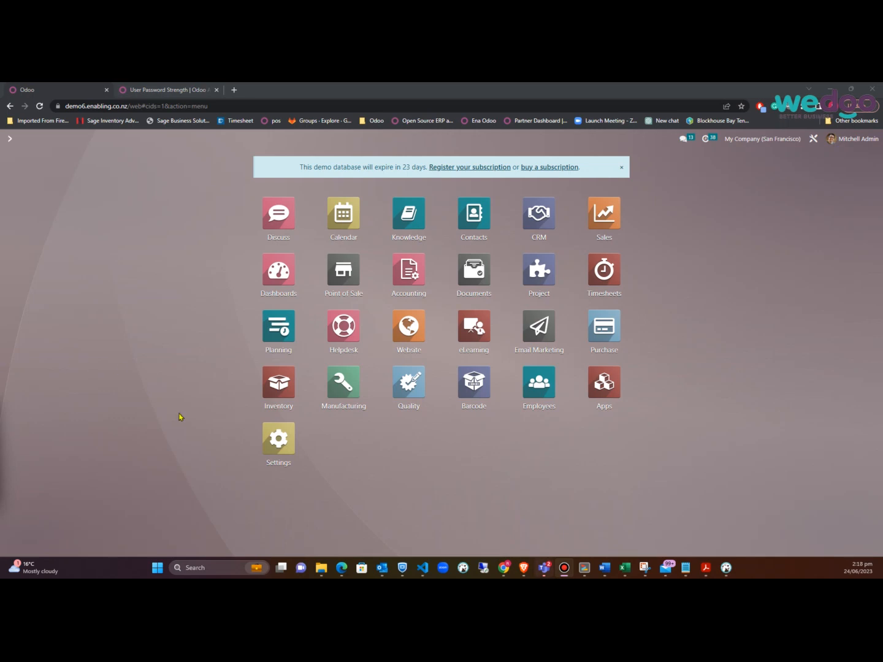
Open Settings > Users & Companies > Users and create a new user record
click(279, 443)
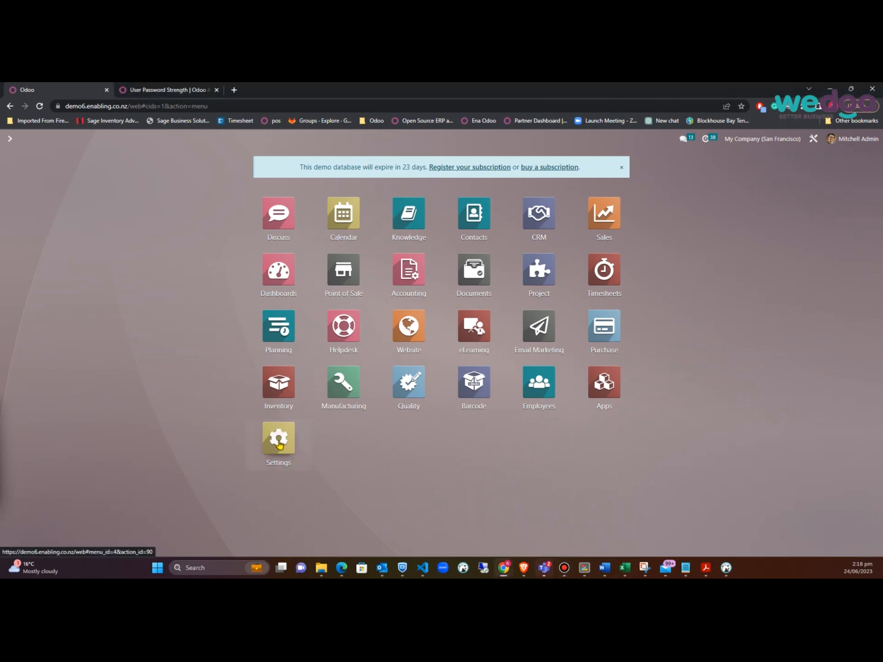
click(147, 141)
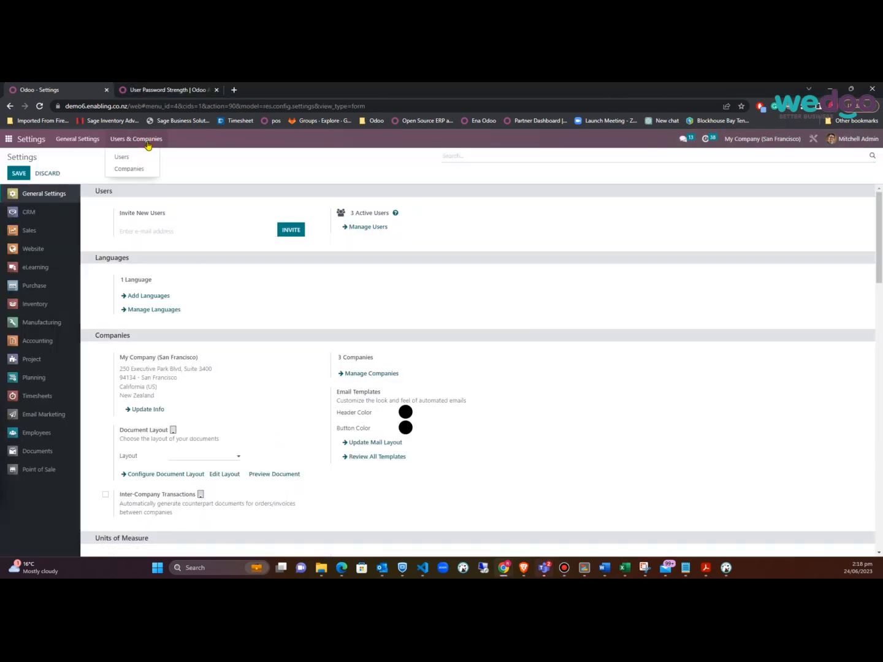
click(136, 157)
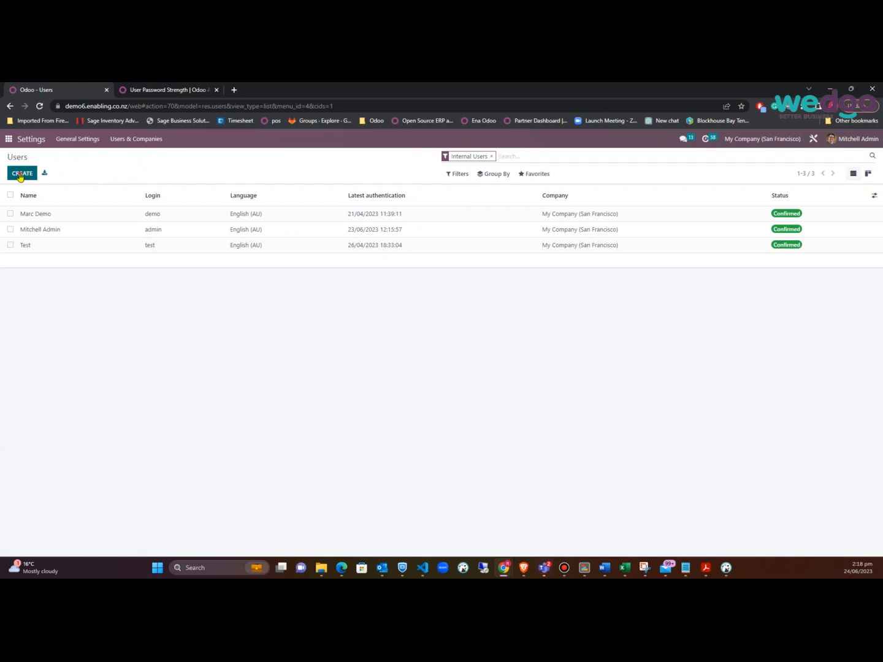
click(21, 174)
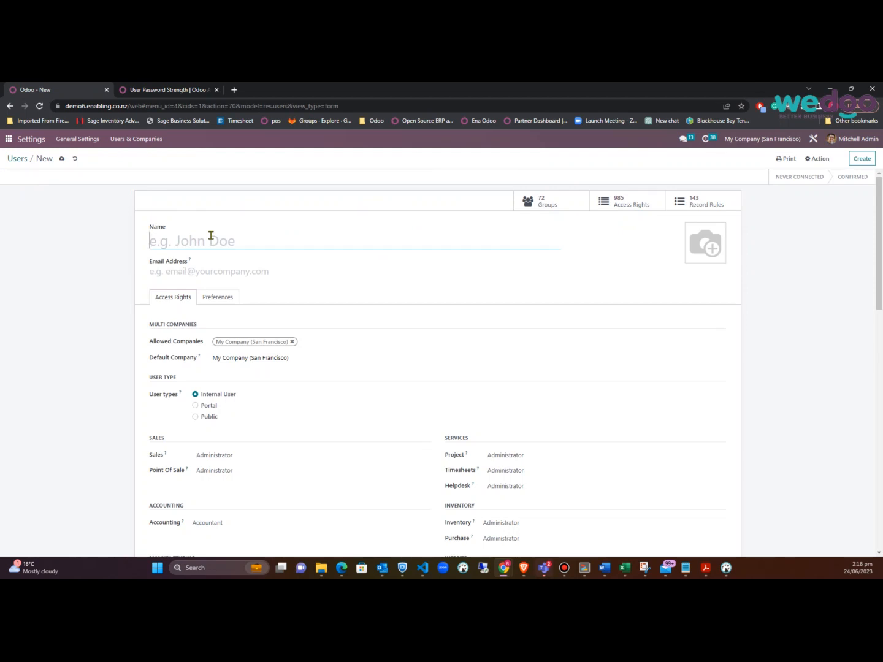
Enter the new user's name and e-mail address
text(Raju)
key(Tab)
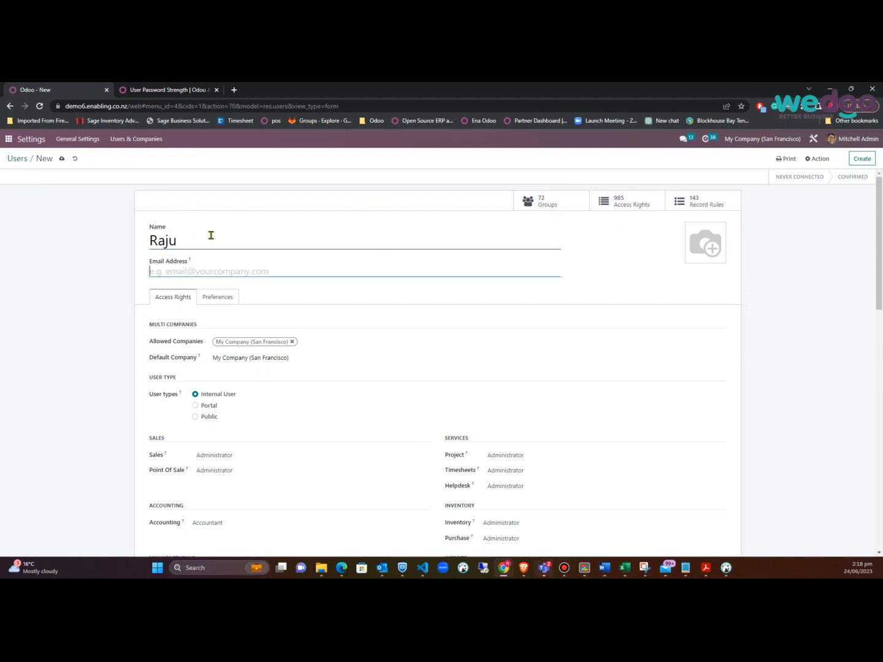
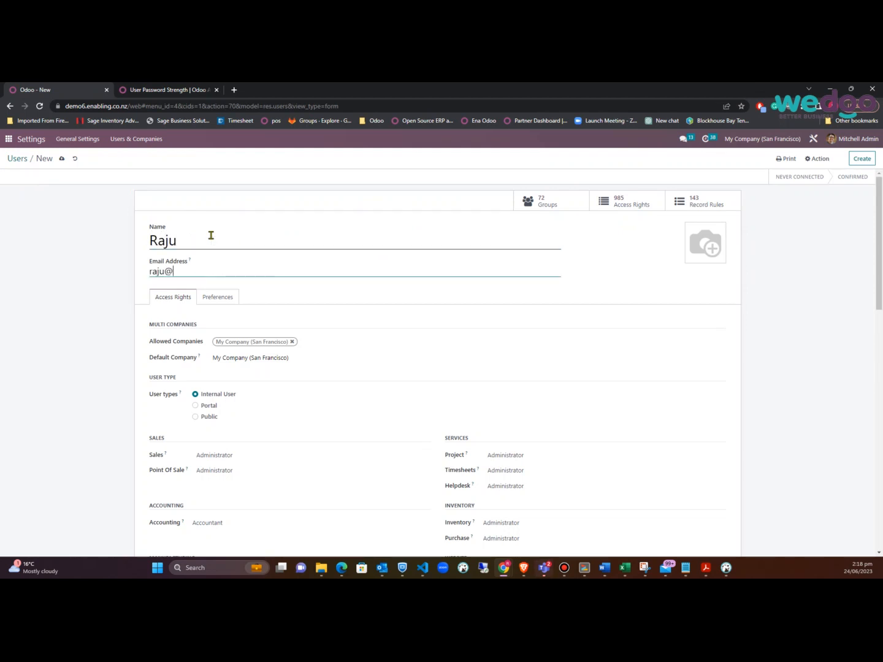
key(Tab)
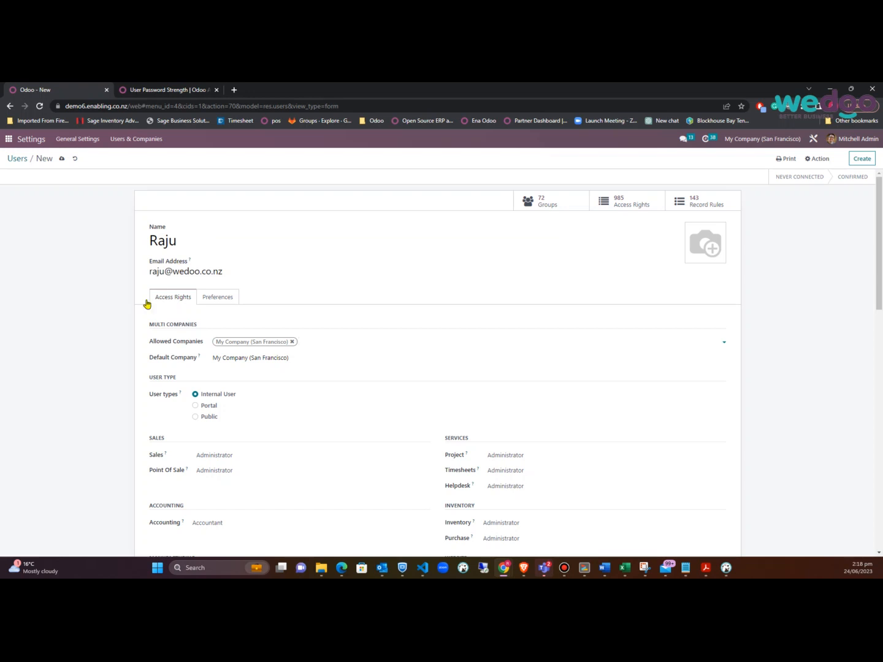
Add My Company (Chicago) and NZ Company as allowed companies, keeping San Francisco as default
click(331, 341)
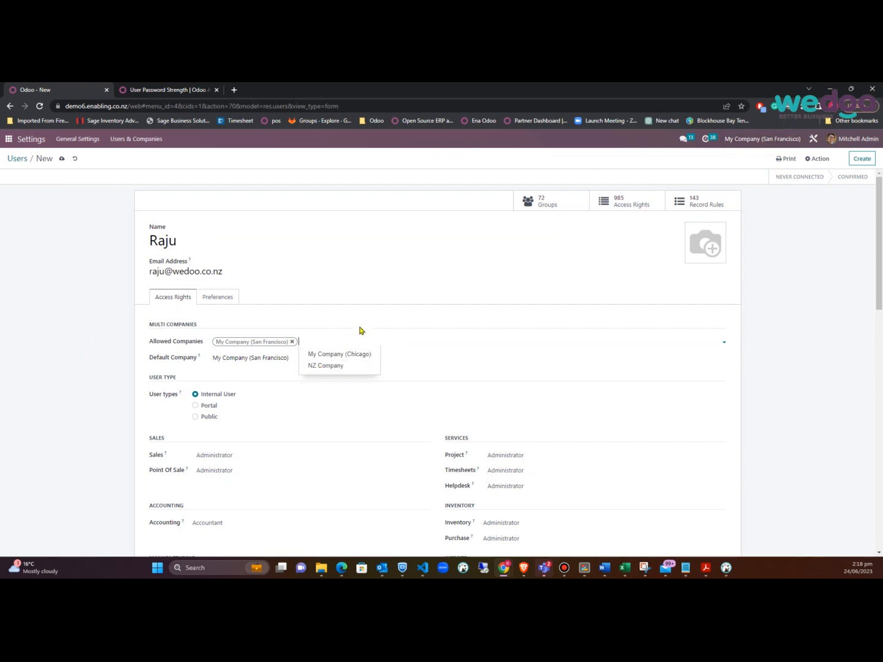
click(333, 360)
click(407, 343)
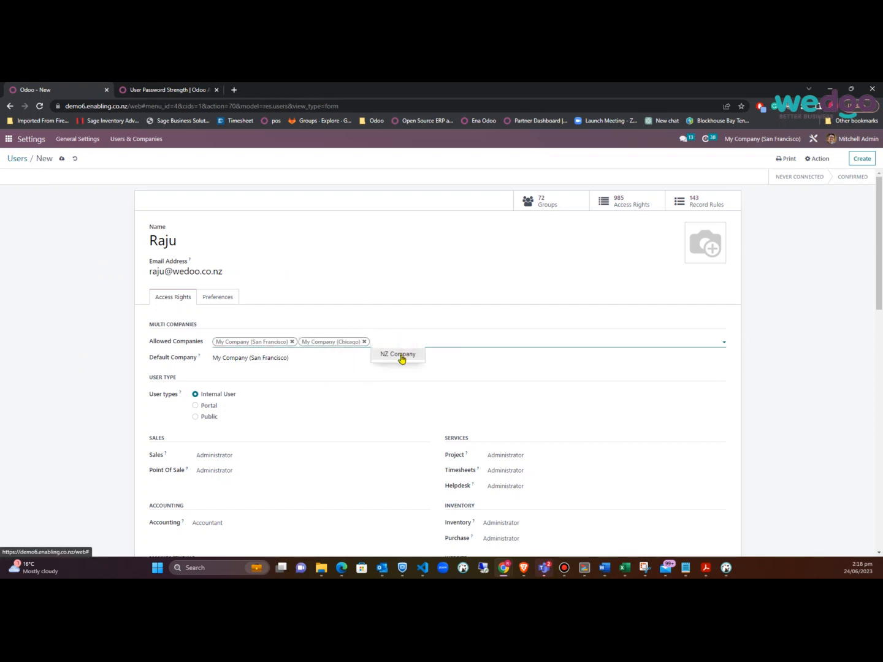
click(401, 359)
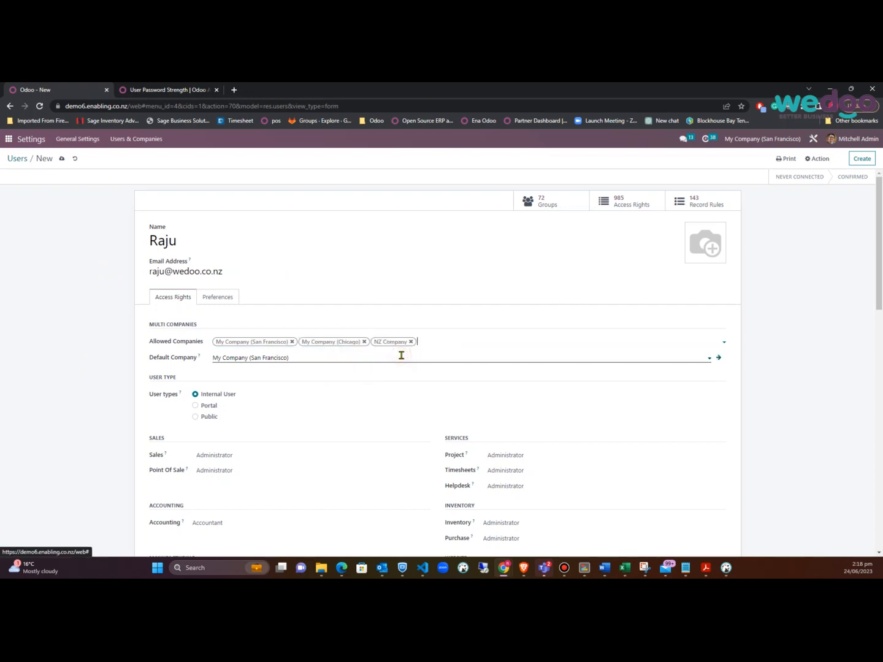
click(331, 359)
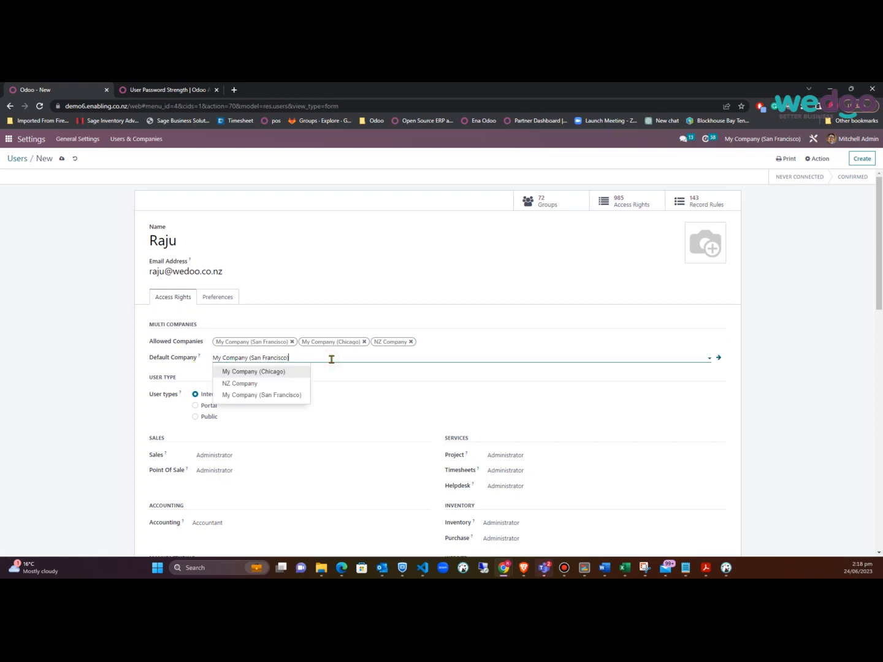
click(331, 359)
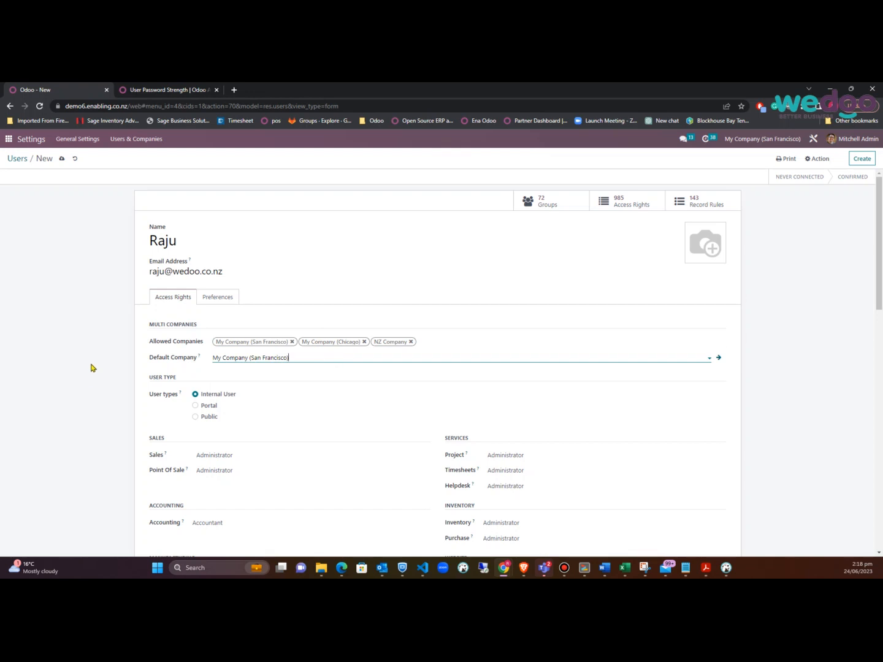
Clear Sales, Point Of Sale, Accounting, Manufacturing, Quality and Email Marketing access
scroll(91, 365, down, 1)
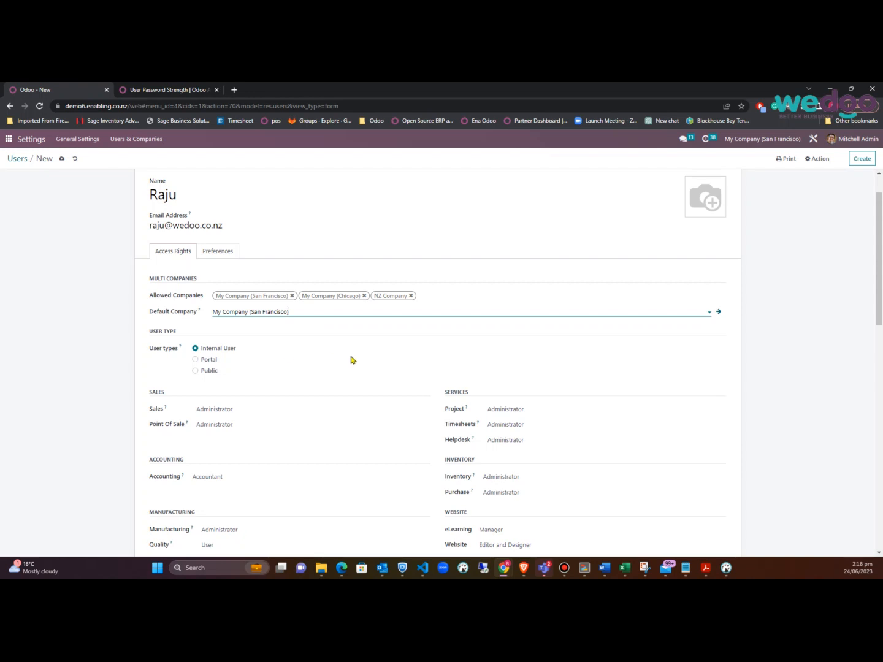
scroll(352, 360, down, 1)
scroll(351, 361, down, 1)
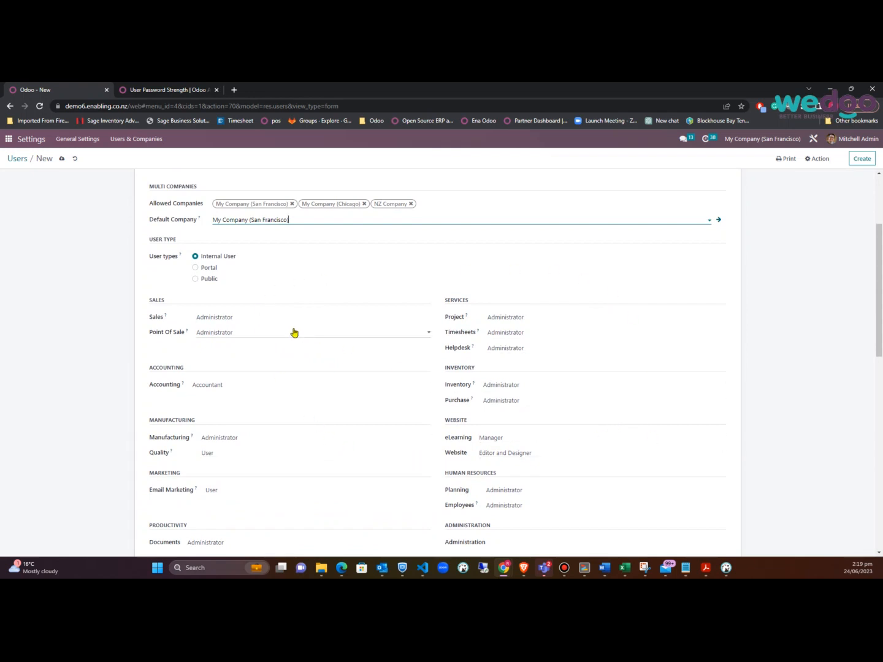
click(296, 319)
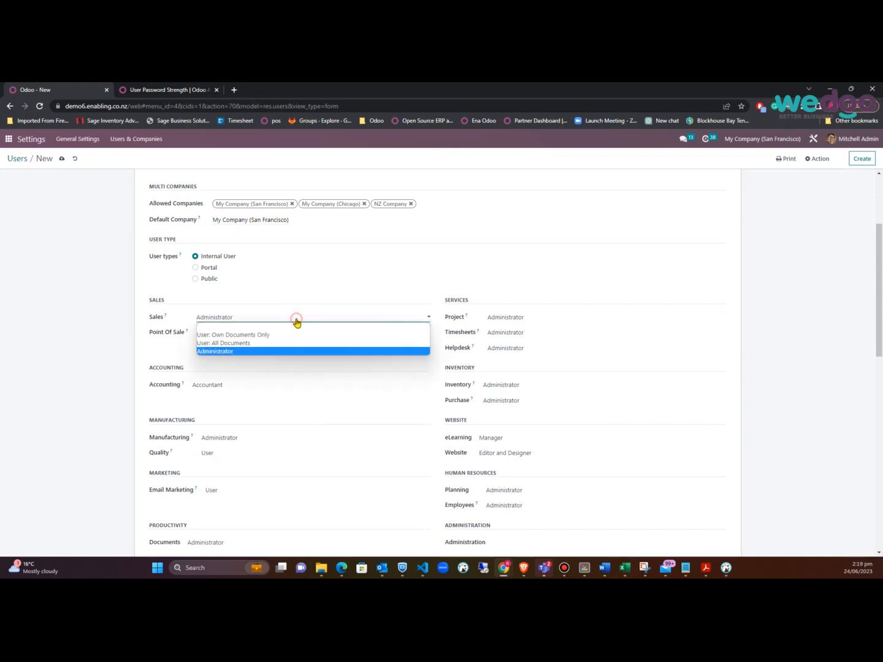
click(273, 328)
click(265, 334)
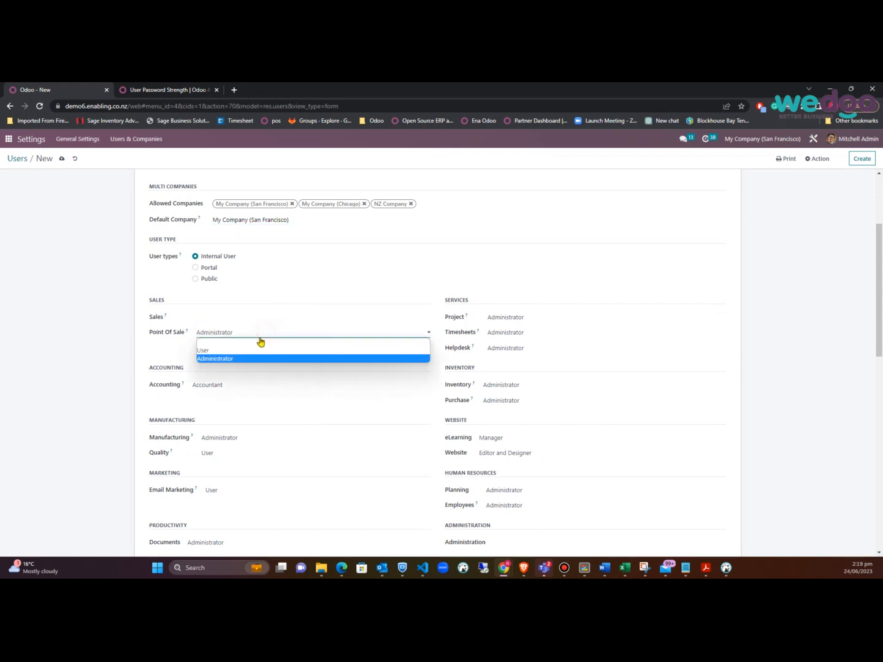
click(260, 342)
click(250, 386)
click(242, 397)
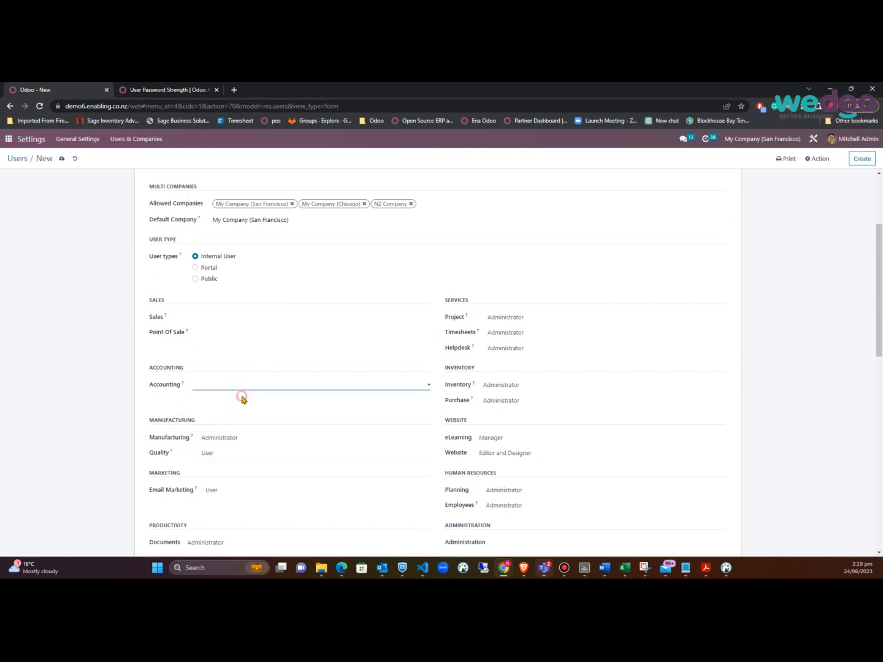
click(244, 439)
click(241, 448)
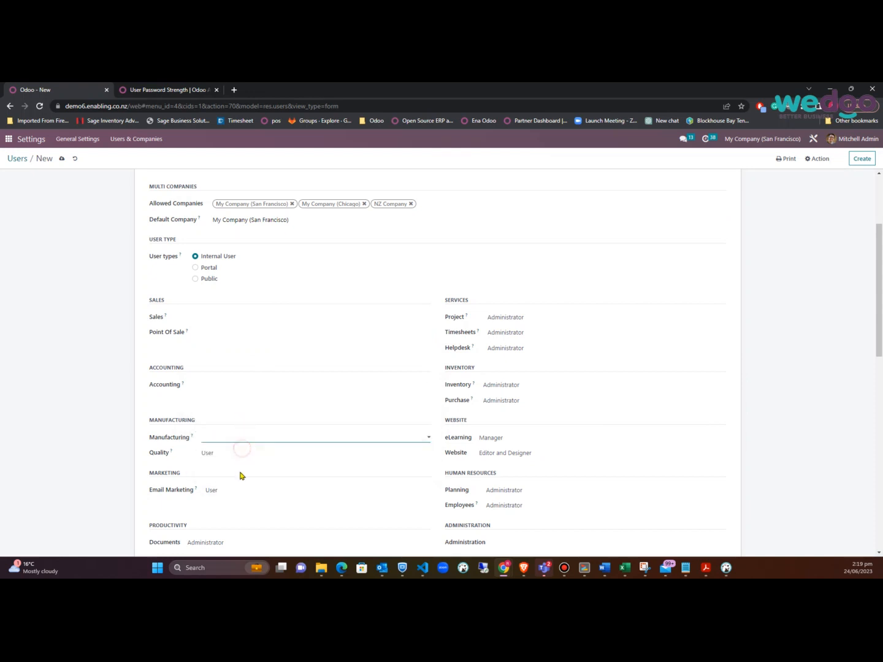
click(248, 453)
click(245, 464)
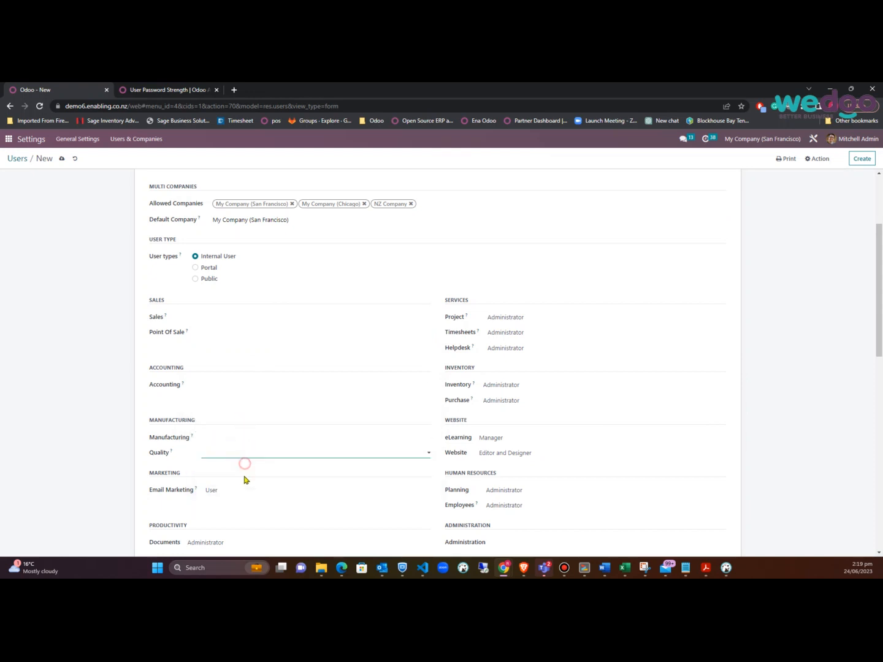
click(246, 490)
click(239, 505)
Clear Project, Timesheets and Helpdesk access, and set Inventory access to User
click(549, 317)
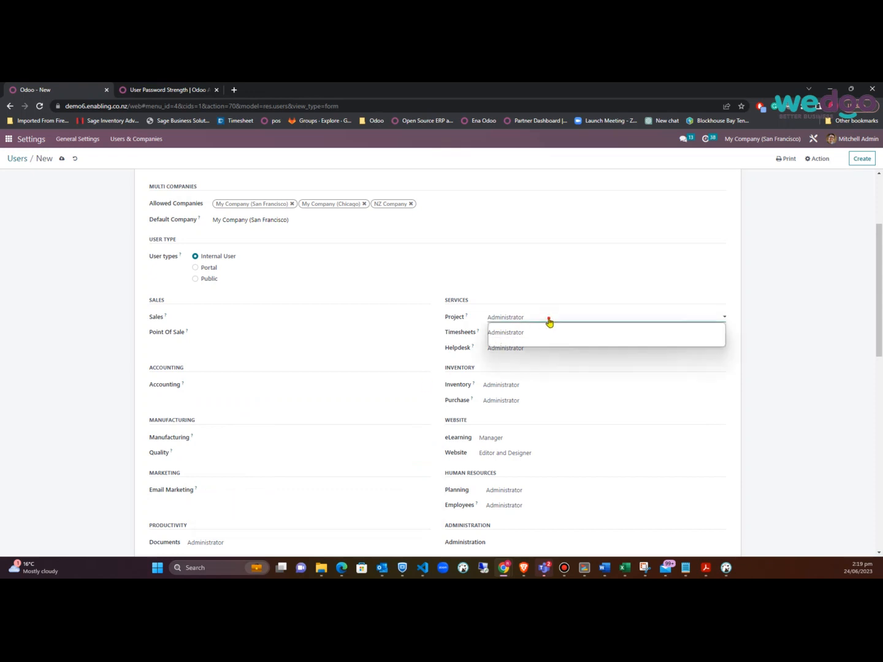
click(548, 325)
click(542, 333)
click(541, 341)
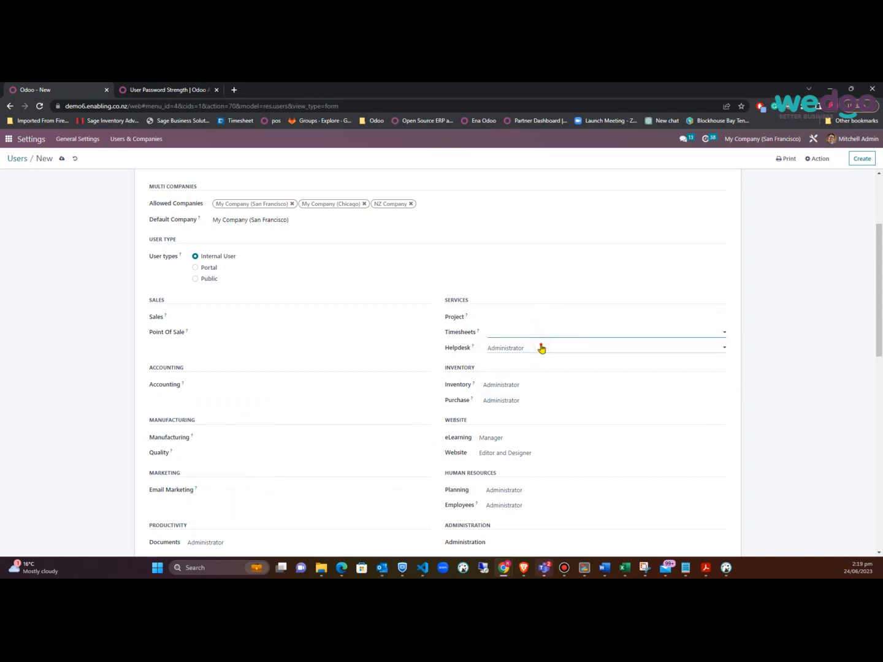
click(541, 348)
click(543, 355)
click(548, 388)
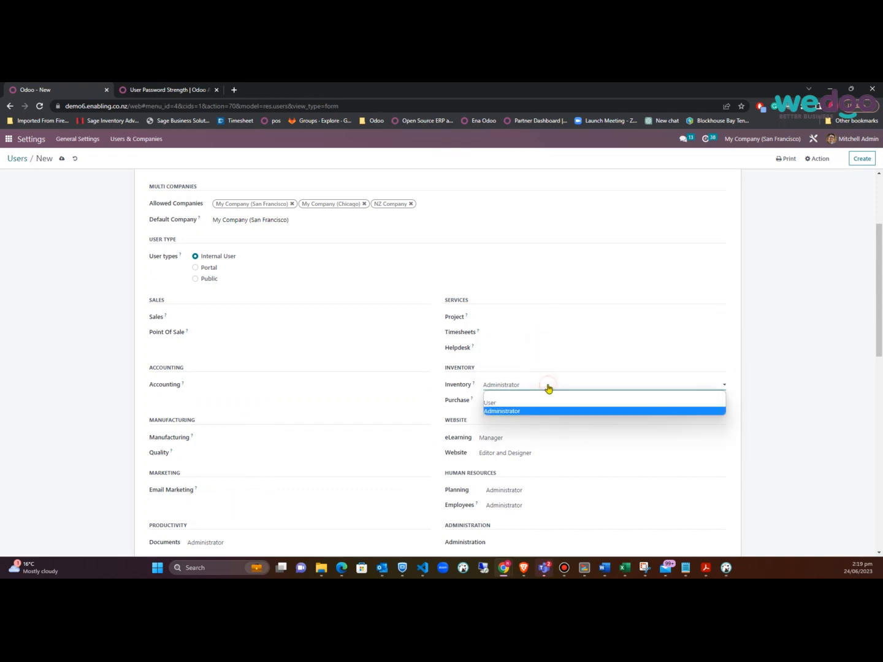
click(526, 403)
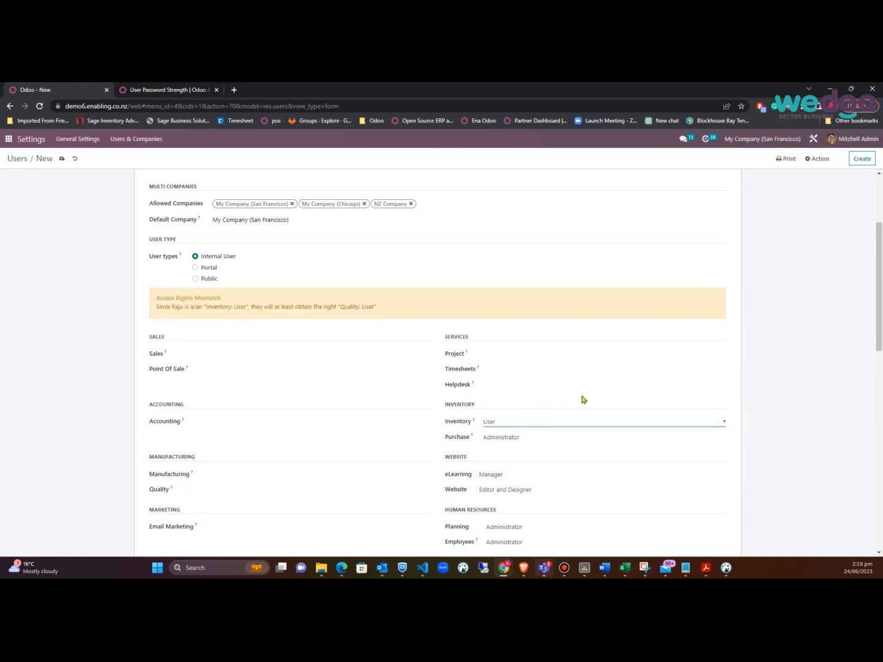
Set Quality and Purchase access to User
scroll(582, 401, down, 1)
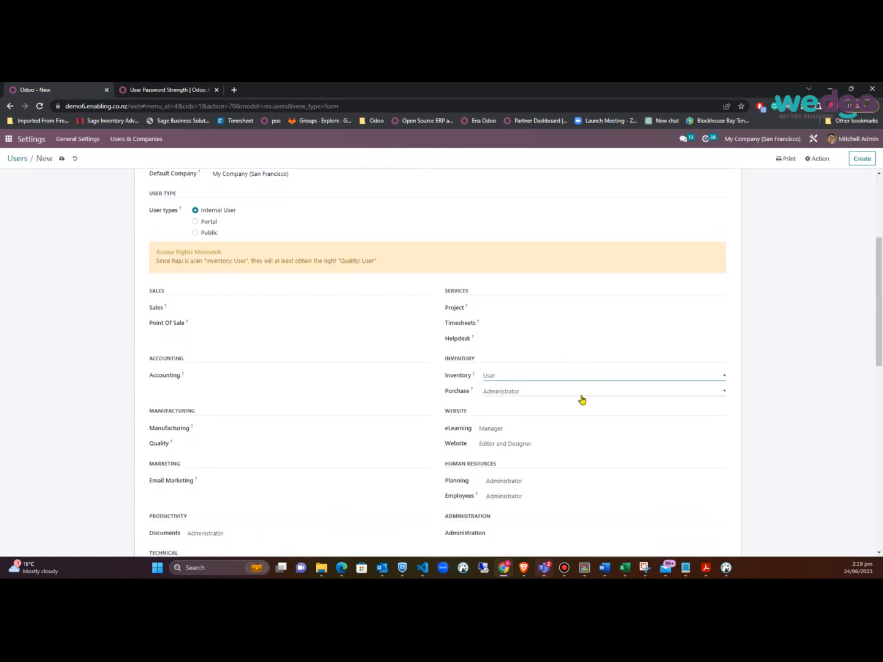
click(239, 448)
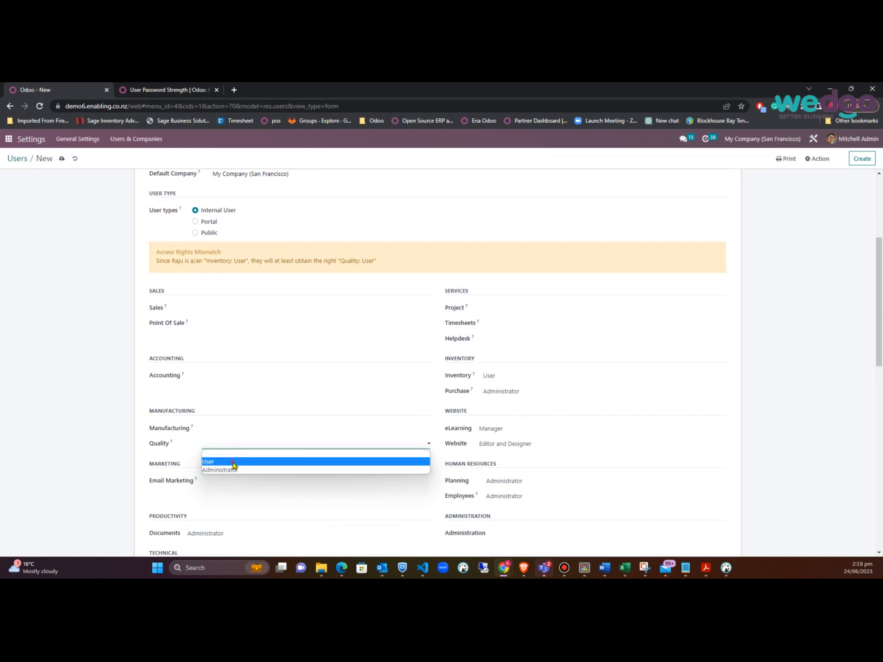
click(234, 466)
click(558, 392)
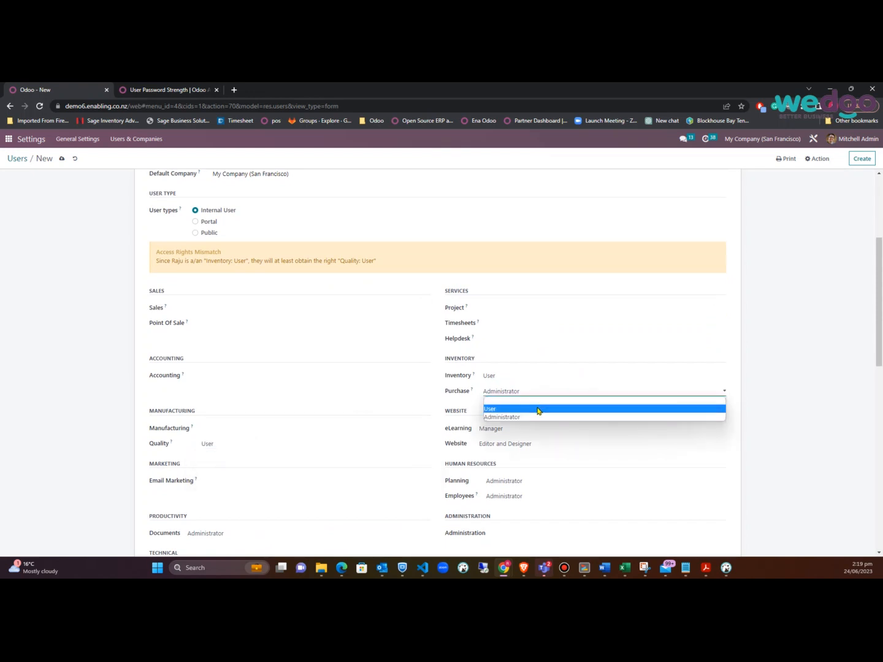
click(536, 409)
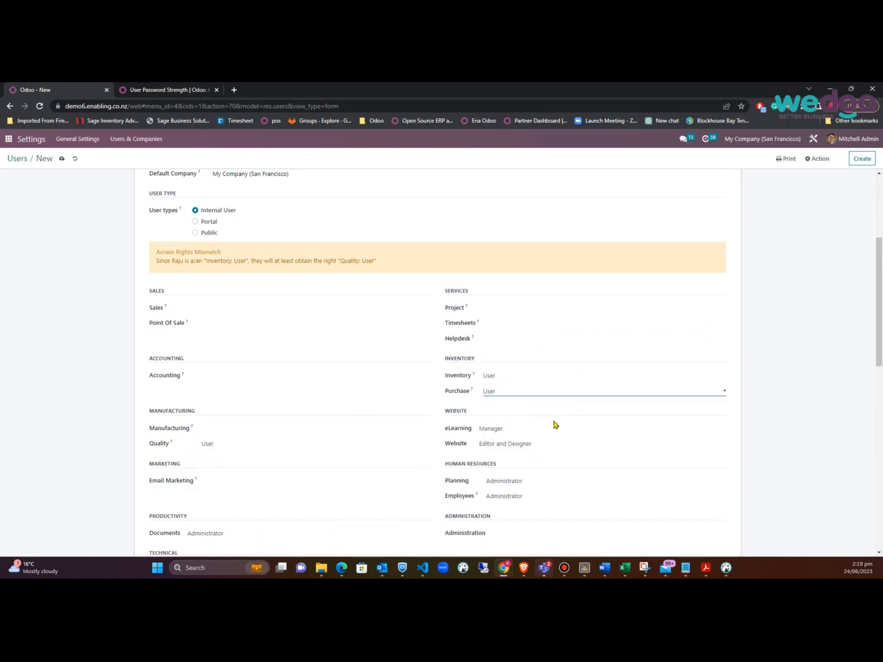
Clear eLearning, Planning and Employees access, then review the access rights form
click(542, 429)
click(534, 438)
click(542, 480)
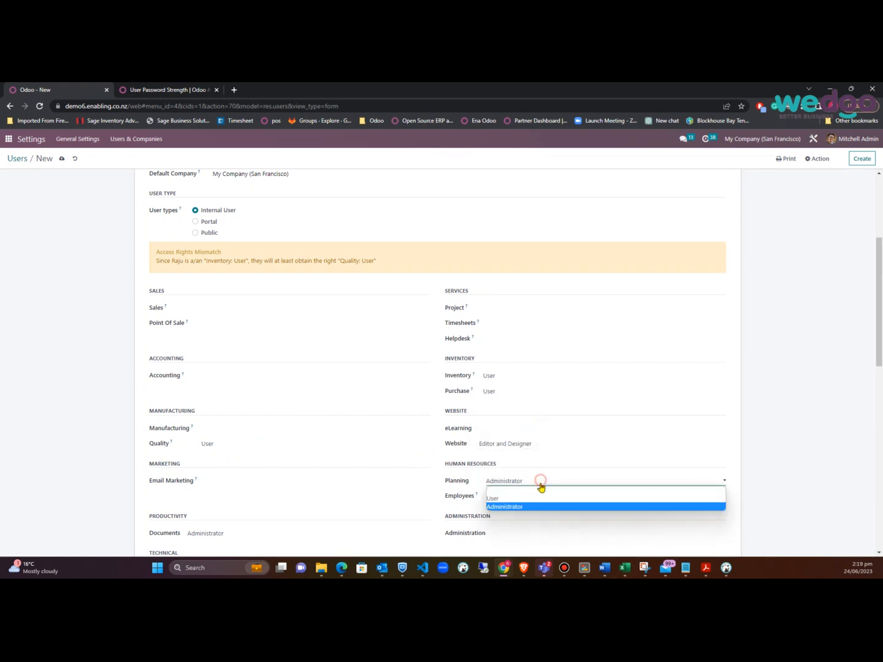
click(542, 494)
click(540, 497)
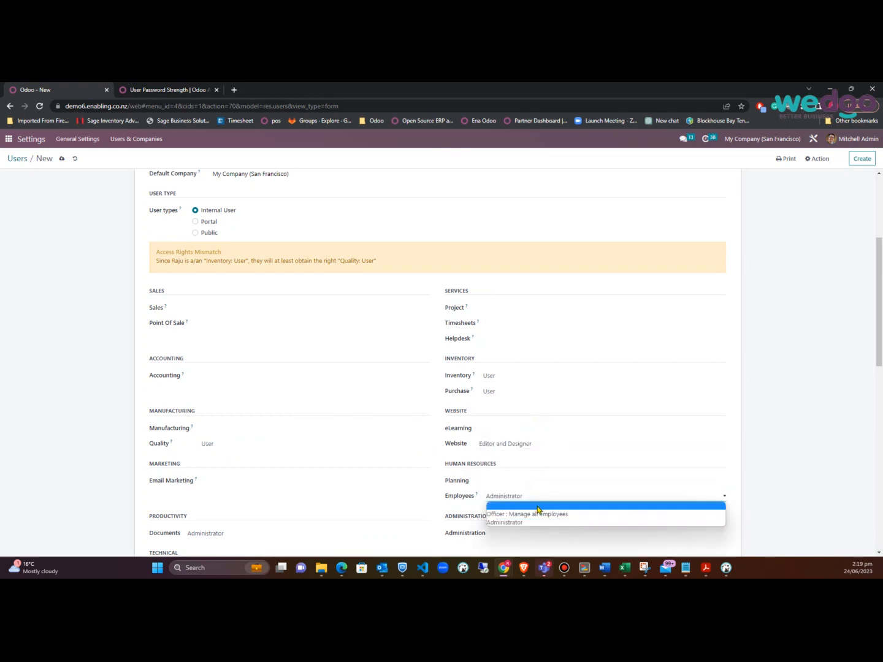
click(538, 506)
scroll(607, 488, down, 2)
scroll(607, 487, up, 2)
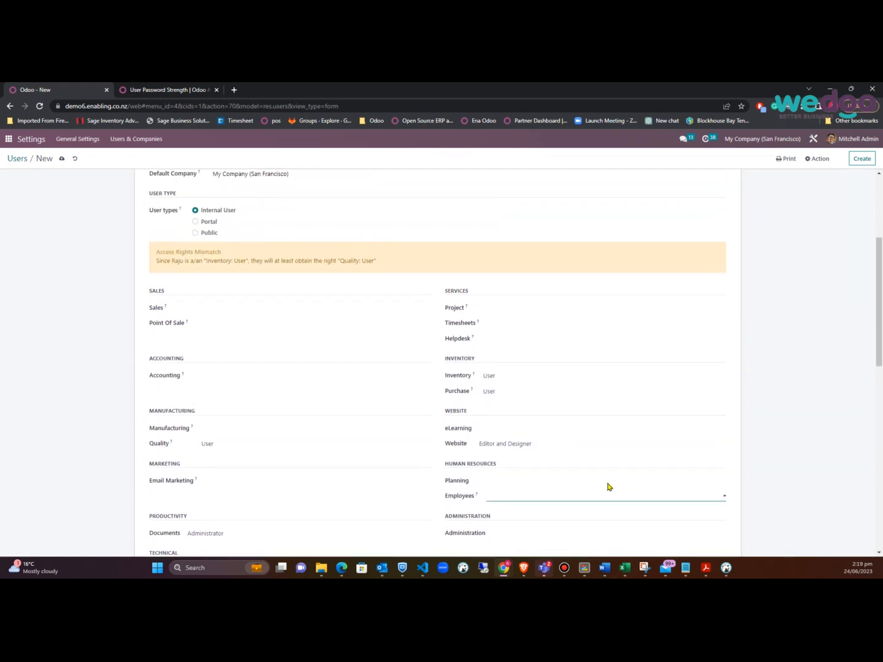
scroll(309, 233, up, 3)
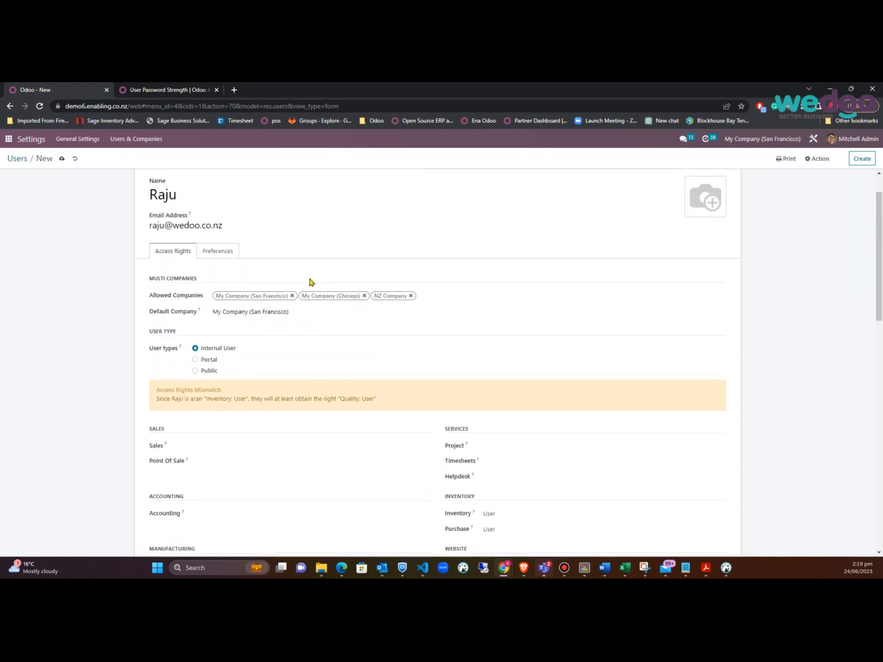
scroll(317, 301, down, 1)
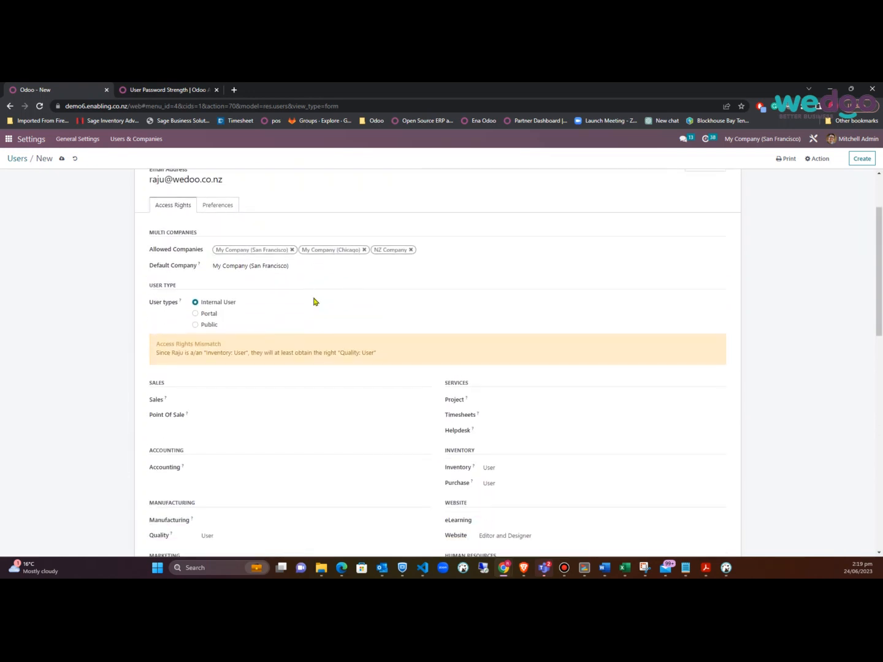
click(225, 205)
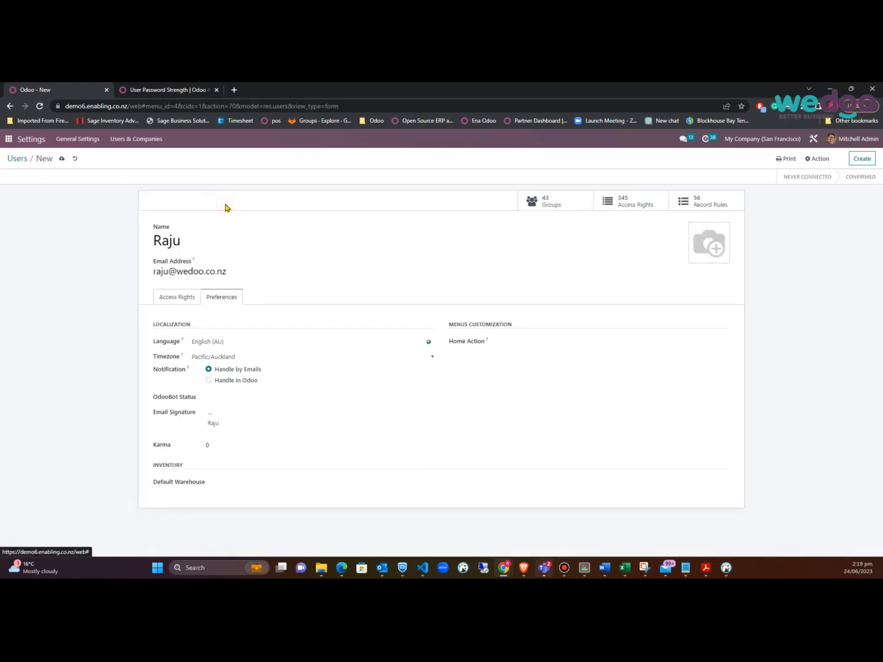
click(252, 423)
drag(252, 422, 201, 412)
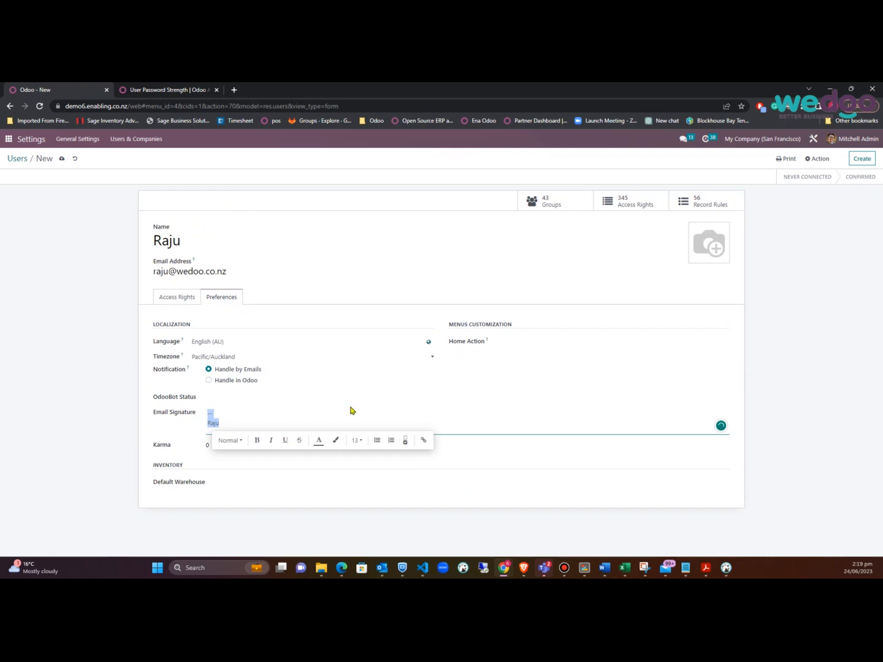
click(526, 341)
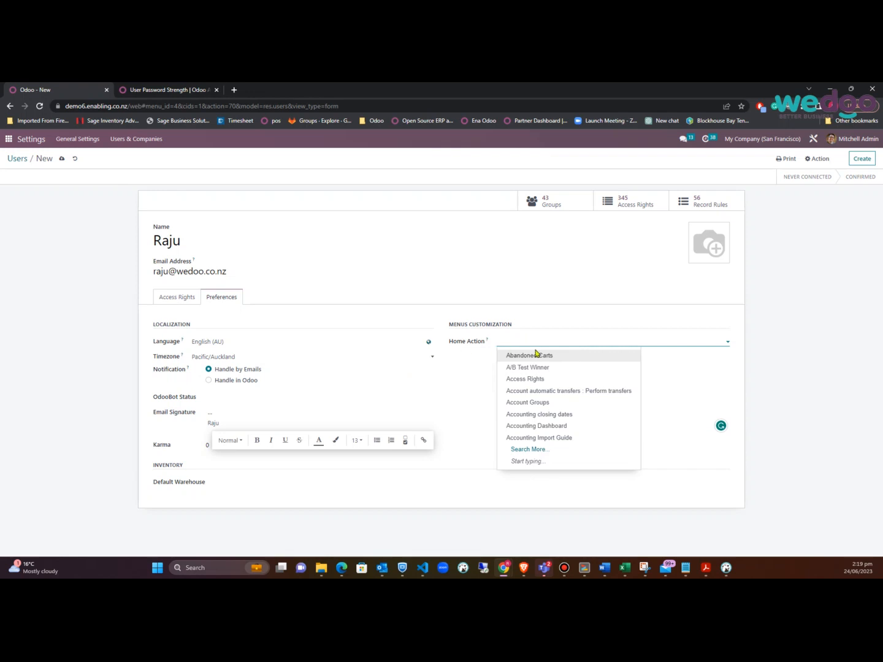
click(110, 479)
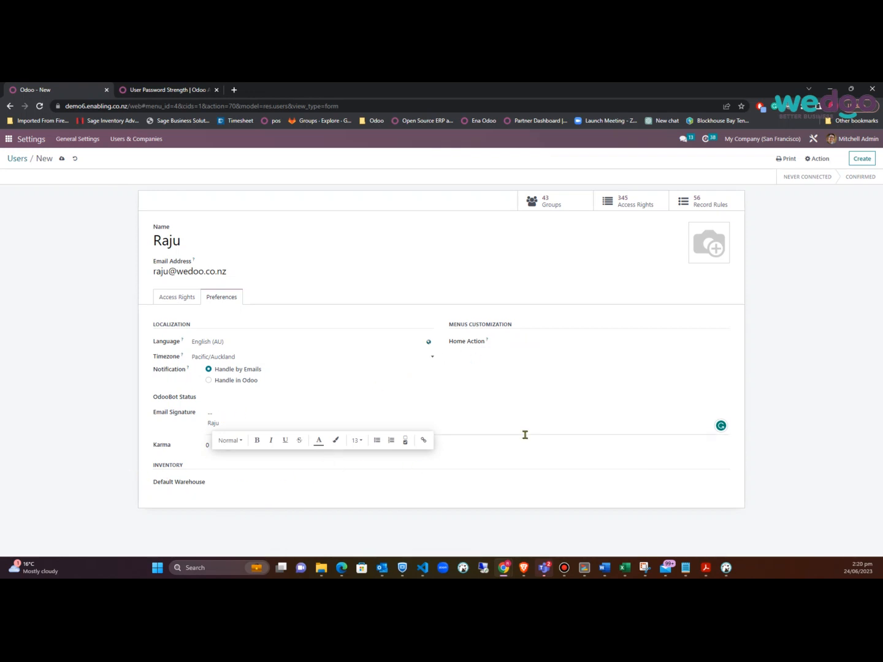
click(235, 412)
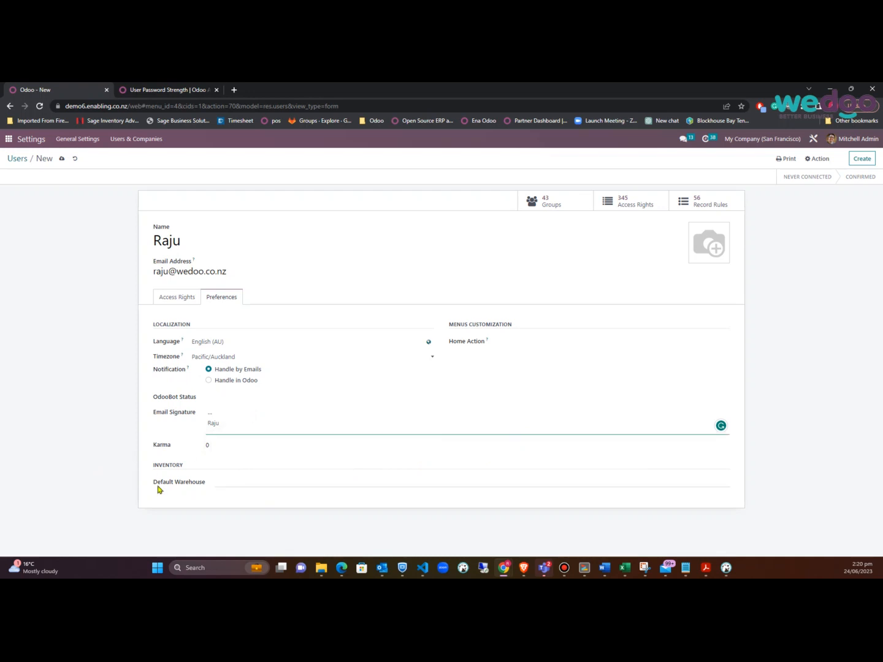
click(281, 485)
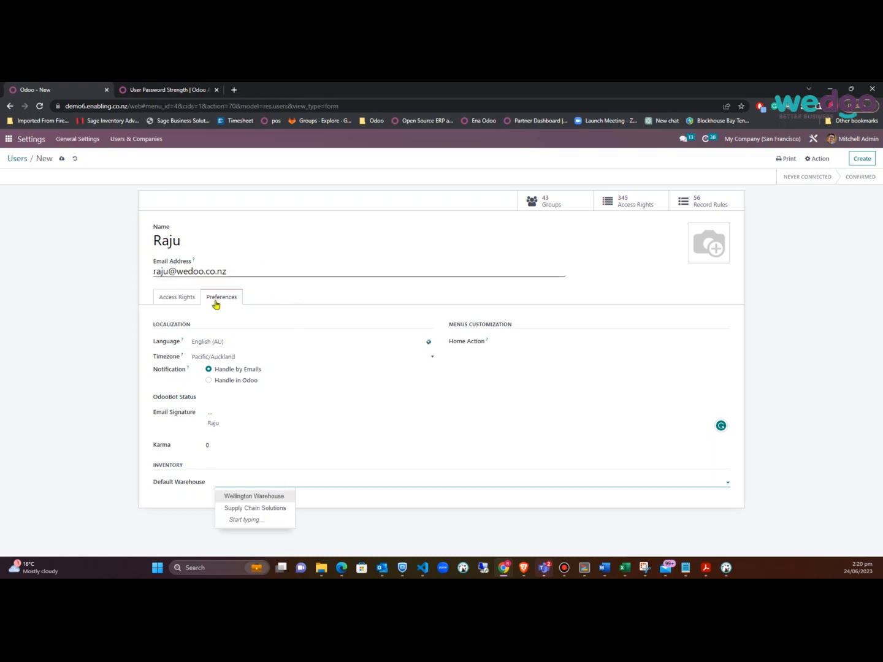
click(182, 299)
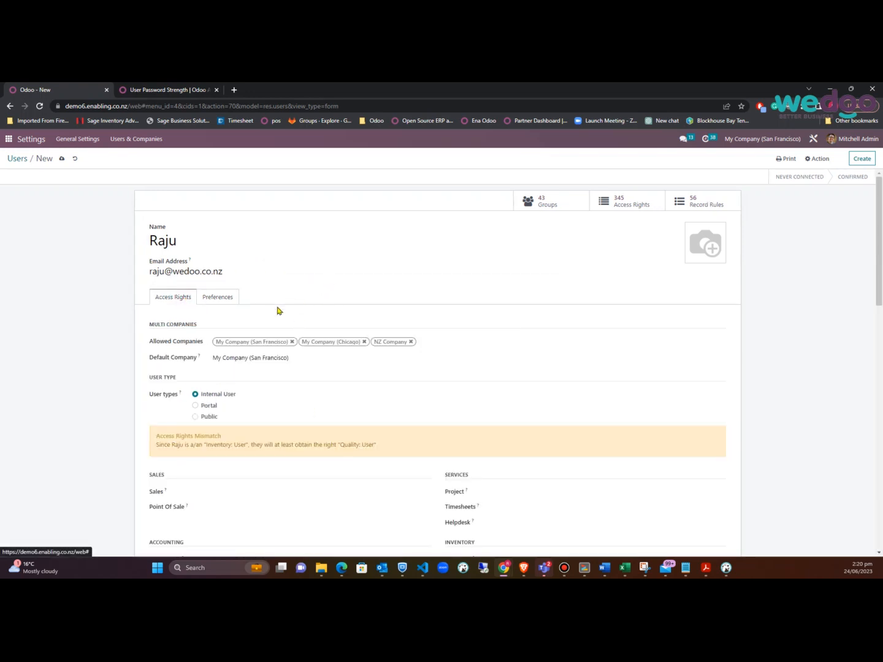
Save the new user record
click(61, 158)
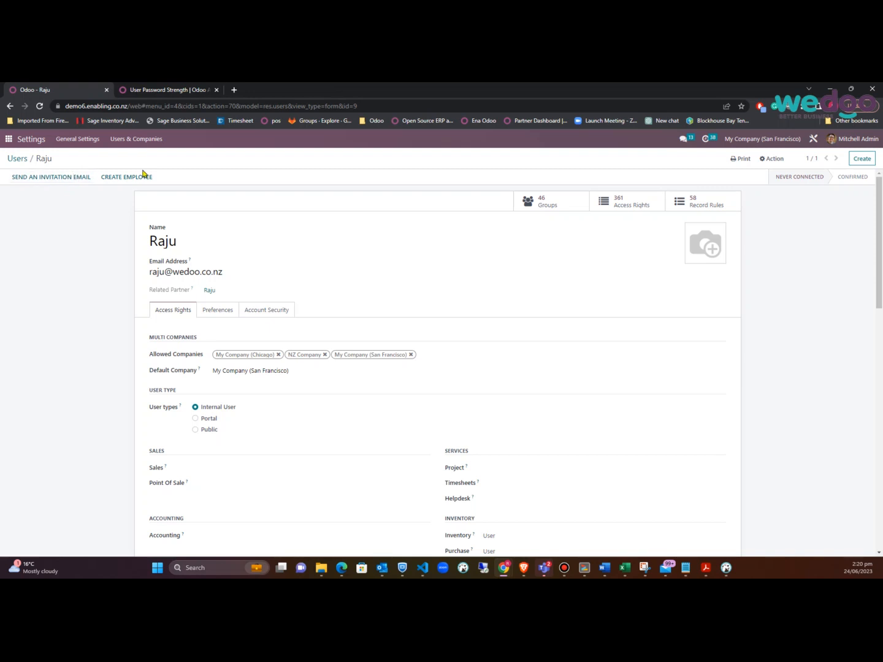
Set a new login password for the user via Action > Change Password, then launch Brave
click(771, 161)
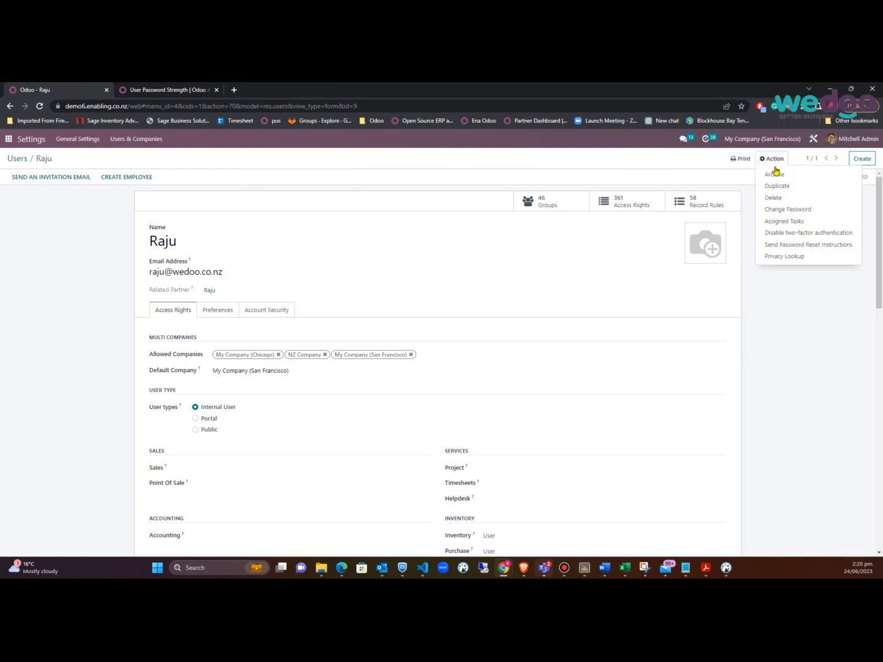
click(788, 210)
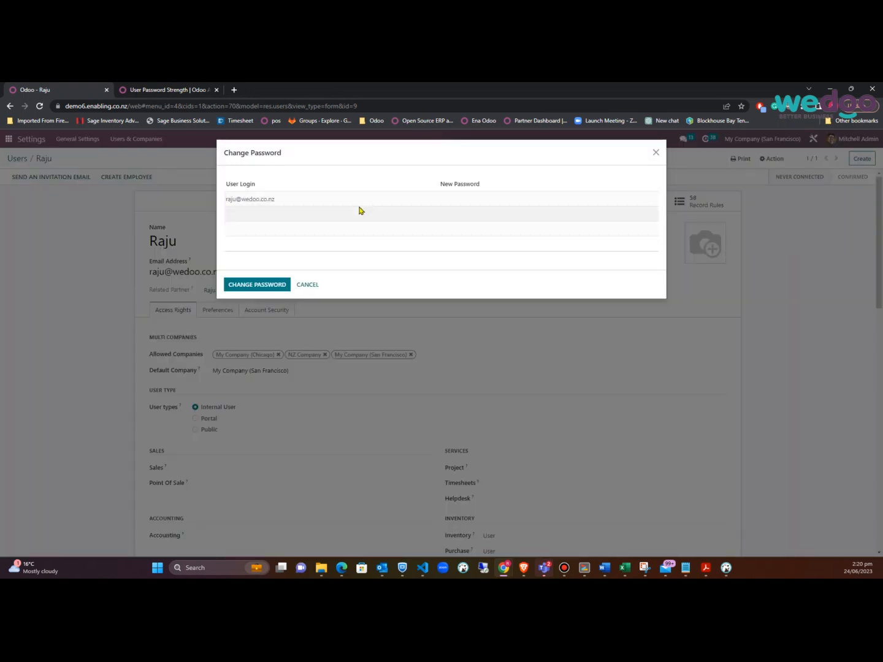
click(515, 201)
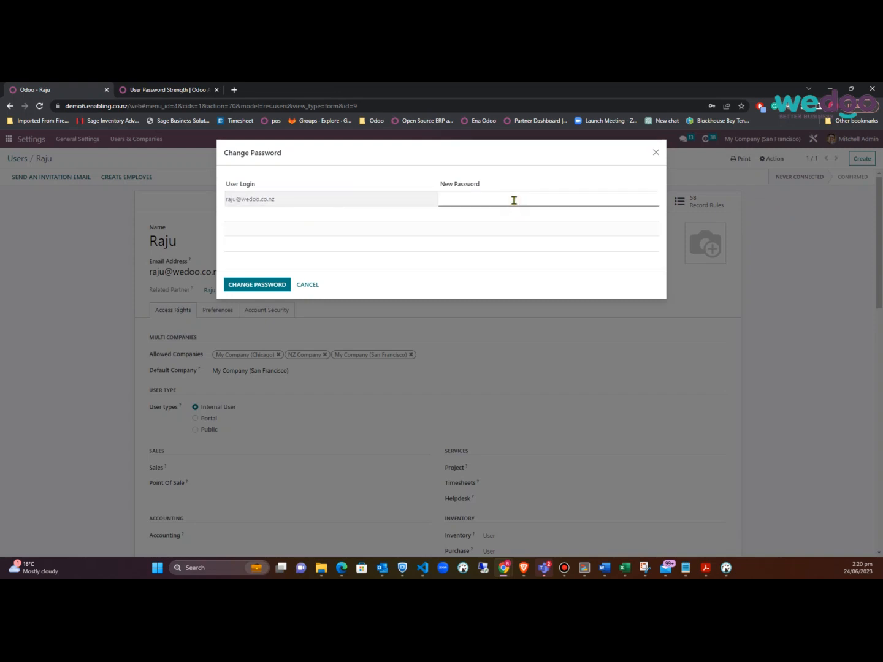
key(ctrl+v)
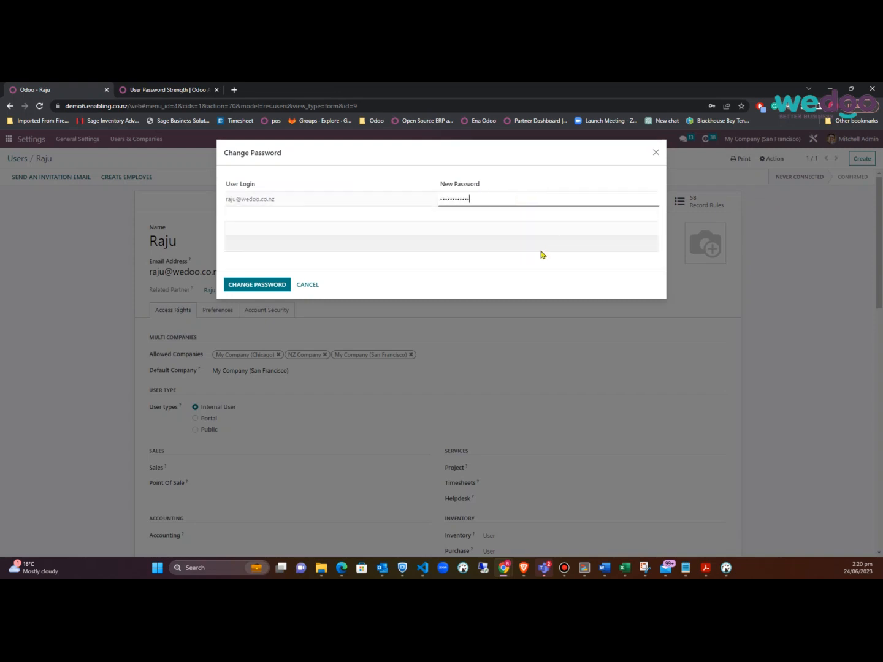
click(267, 286)
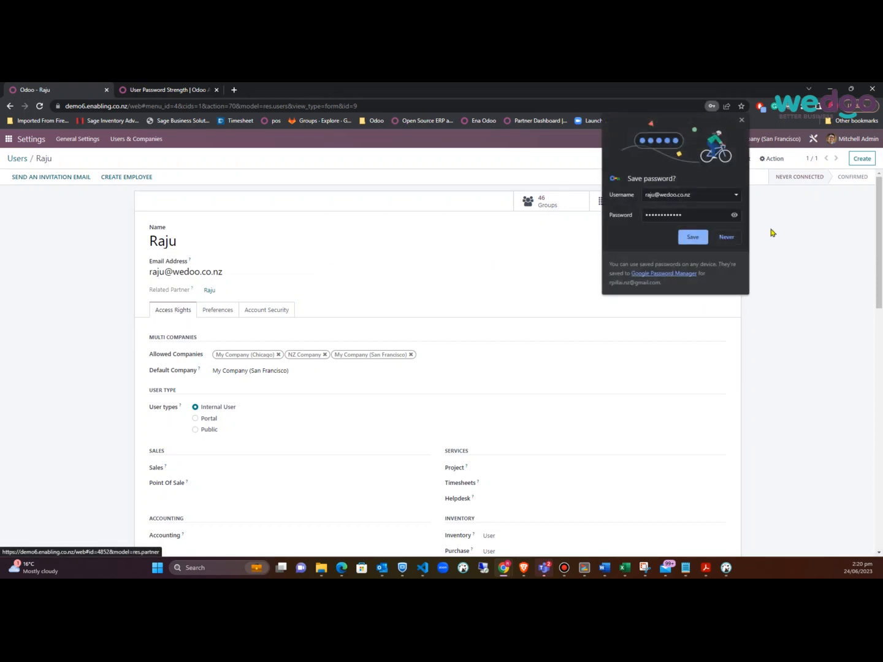
click(743, 121)
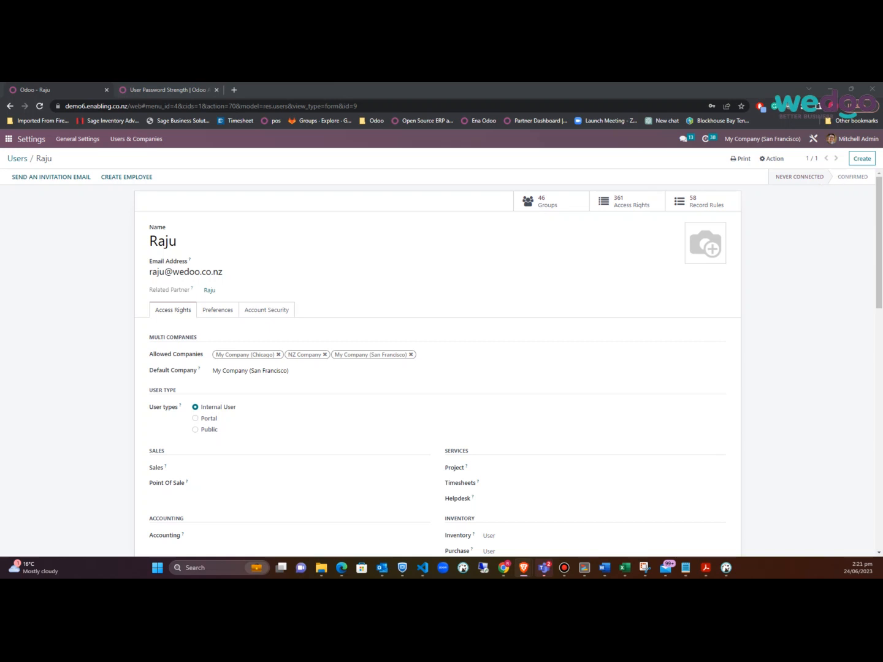
click(523, 567)
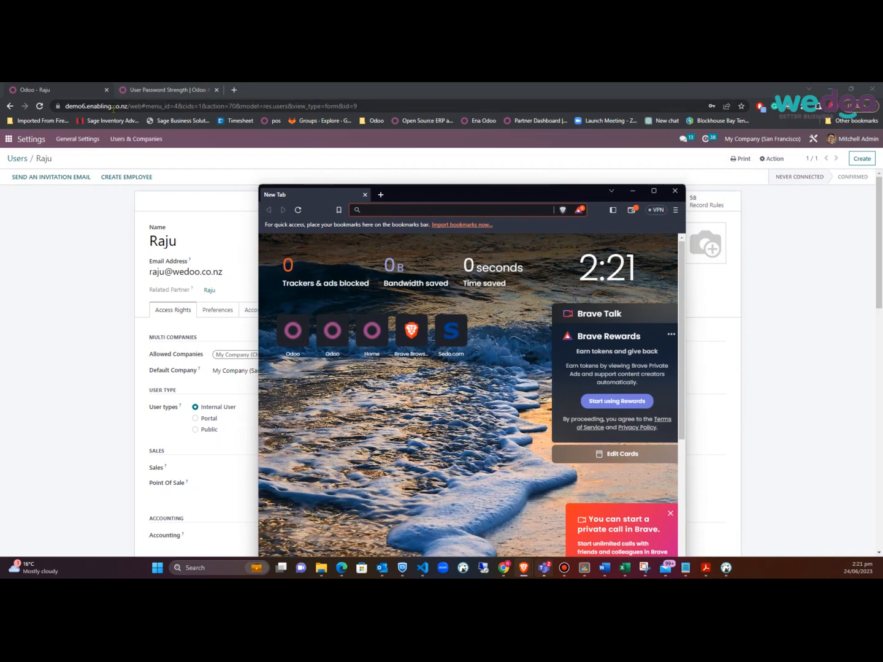
Open a Brave private window and load demo6.enabling.co.nz
drag(127, 107, 27, 107)
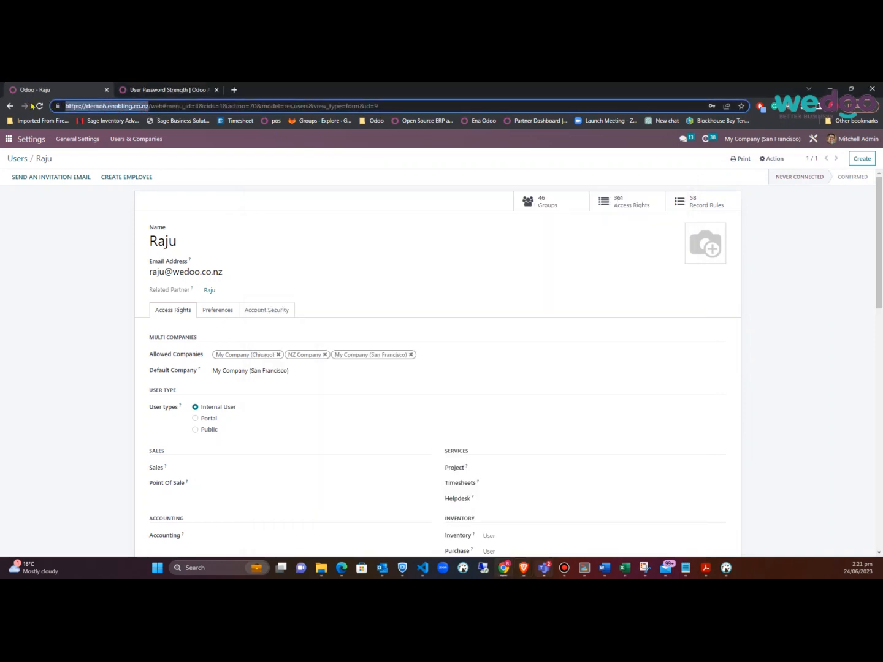
key(alt+Tab)
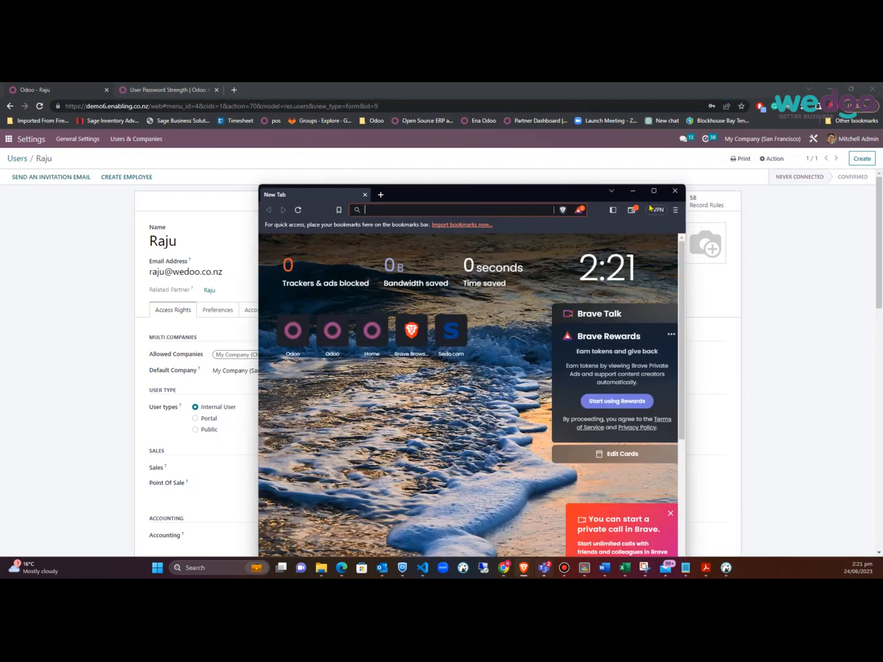
click(674, 209)
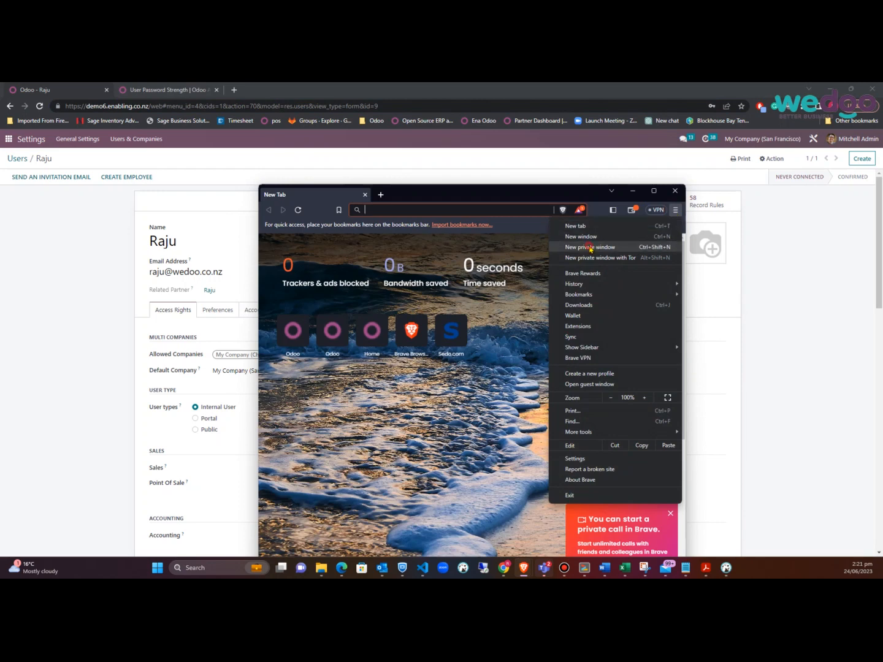
click(589, 248)
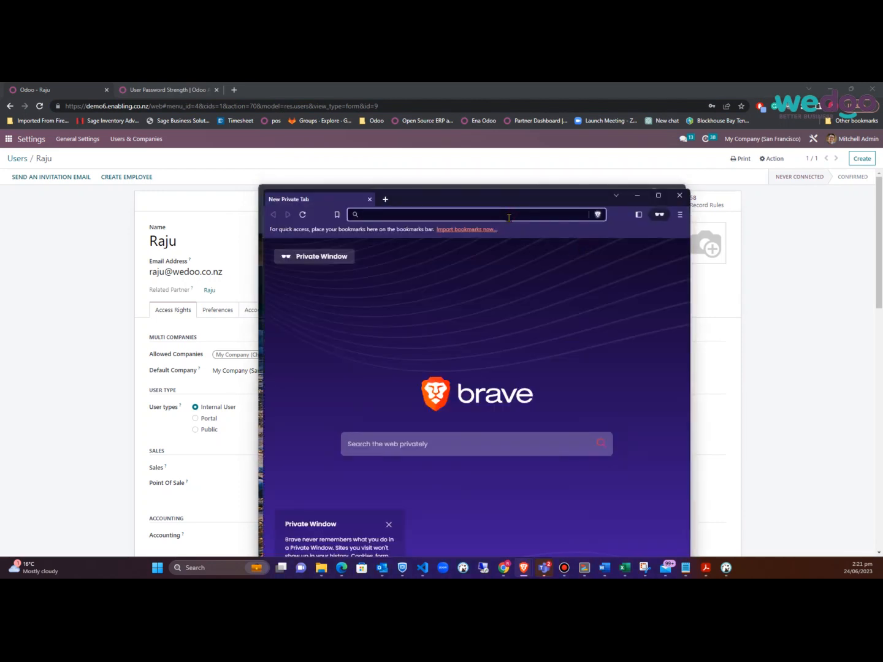
text(demo6.enabling.co.nz/)
key(Return)
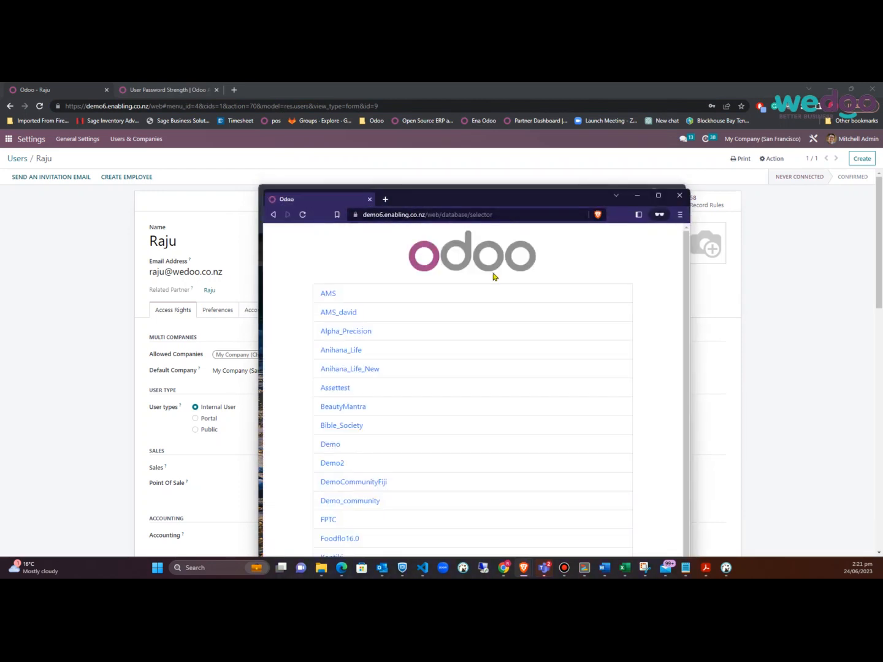
Choose the Demo database and log in with the new user's e-mail and password
scroll(434, 426, down, 1)
click(331, 399)
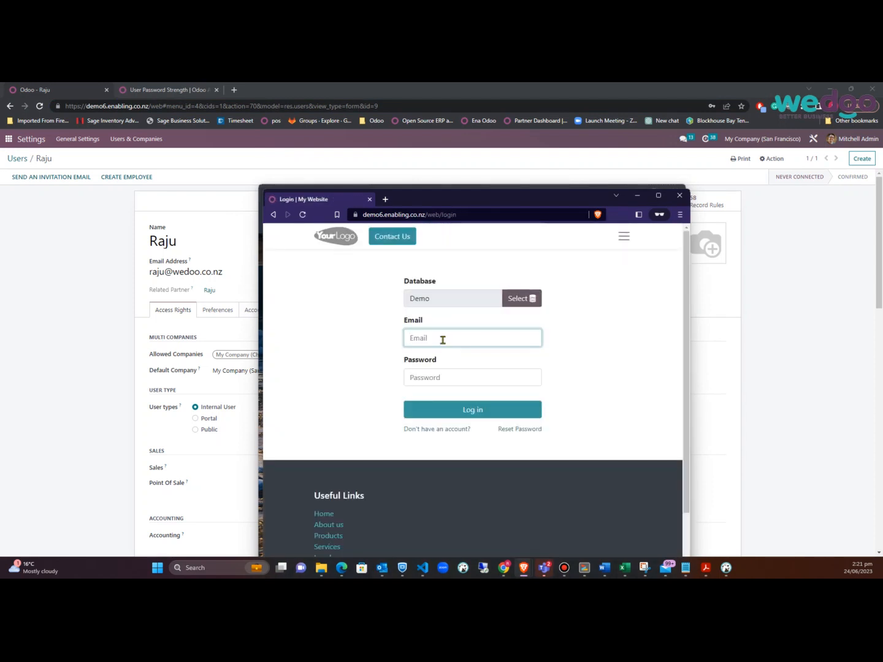
click(442, 340)
key(Tab)
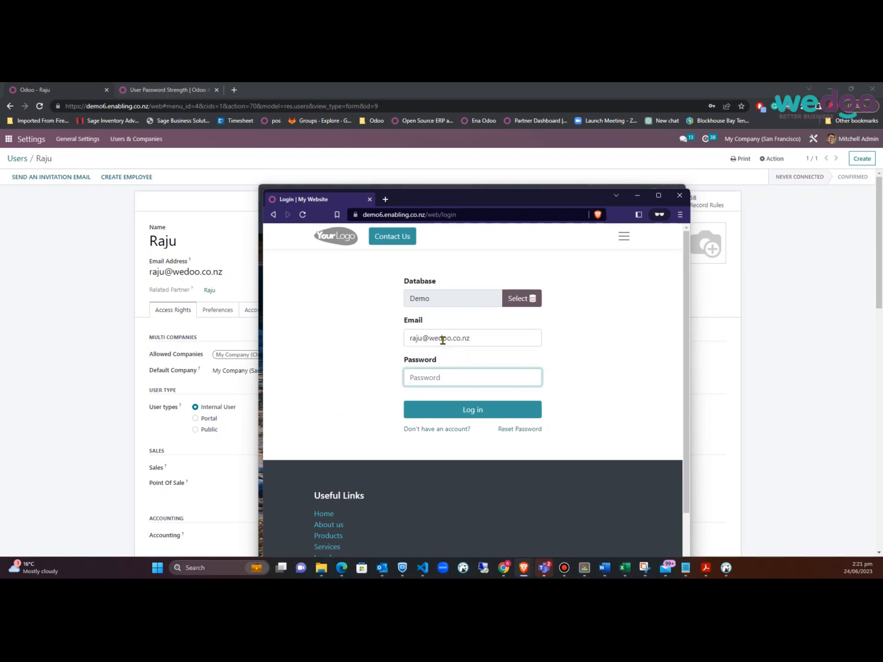
text(••••••••••••)
key(Return)
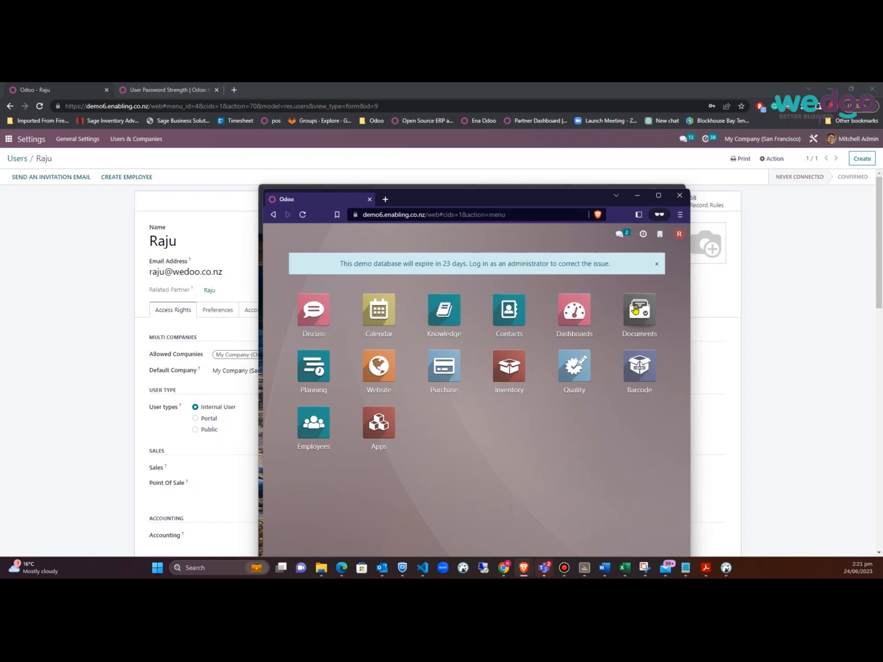
Clear the user's Documents and Website access levels and save the user
scroll(69, 399, down, 2)
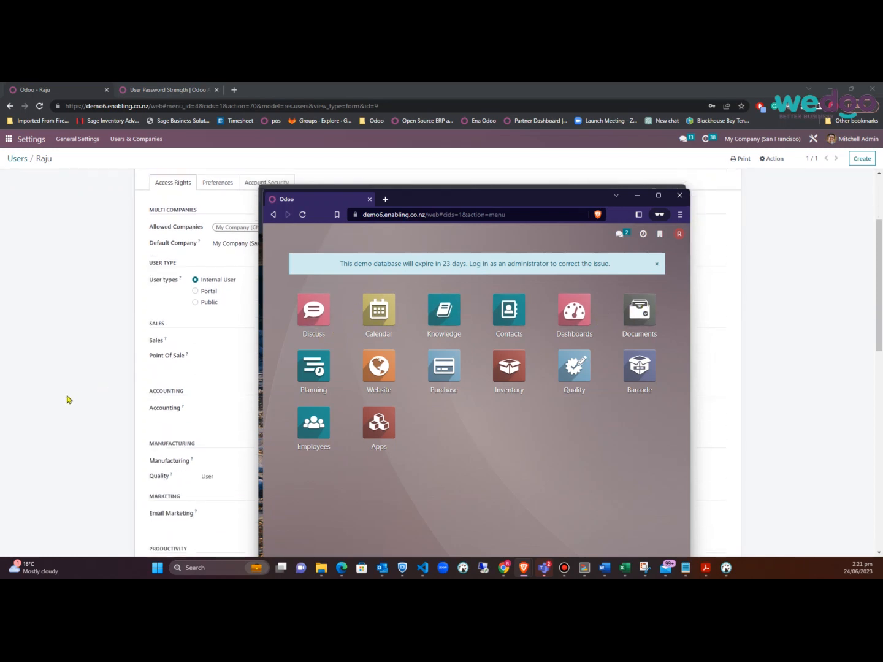
click(74, 391)
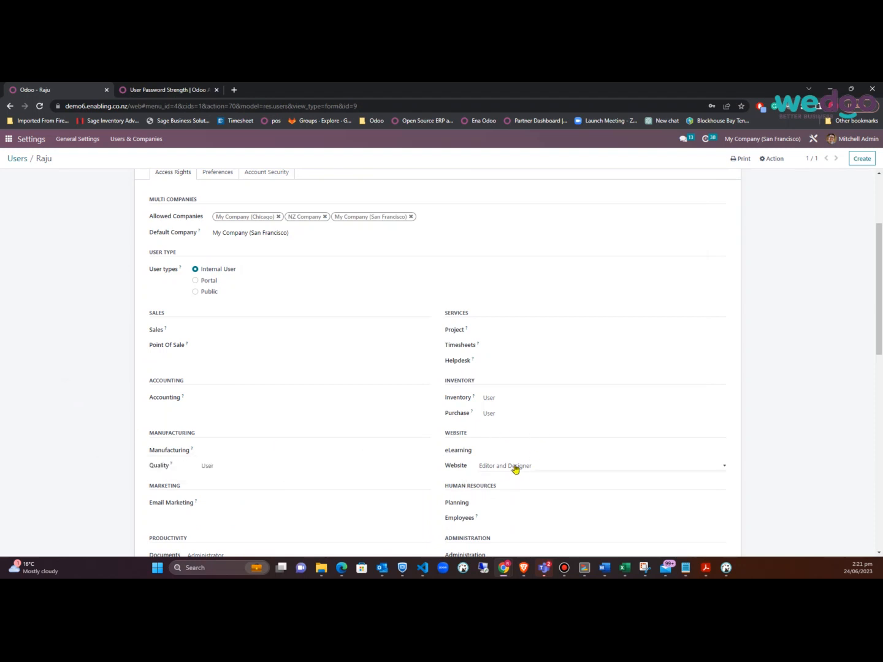
scroll(524, 463, down, 1)
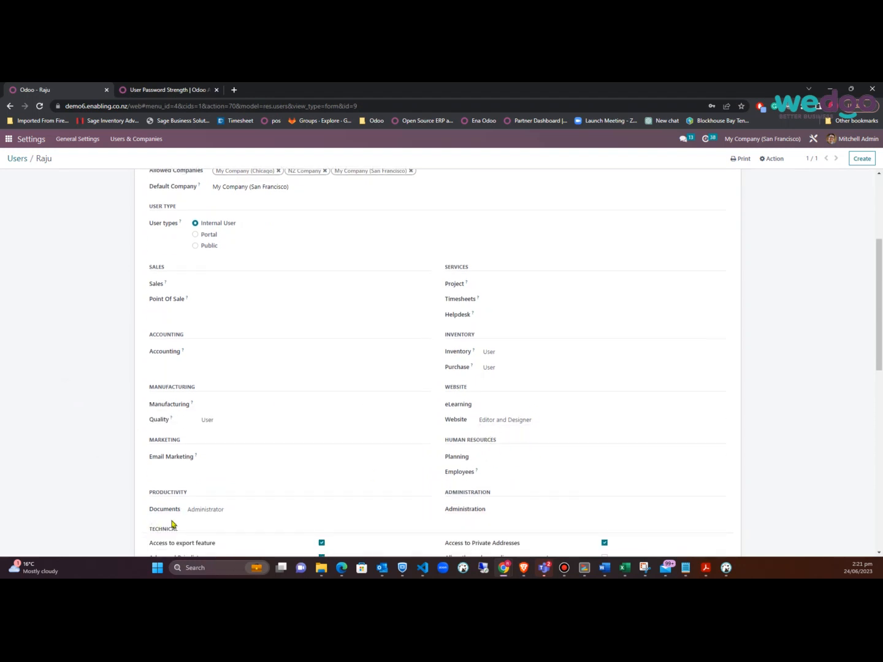
click(235, 508)
click(218, 522)
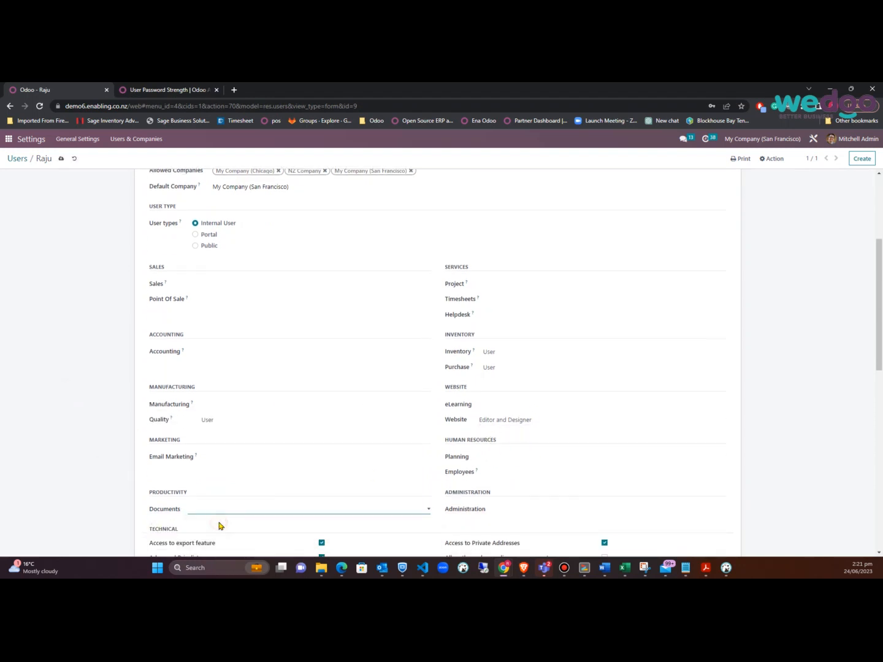
click(537, 422)
click(535, 428)
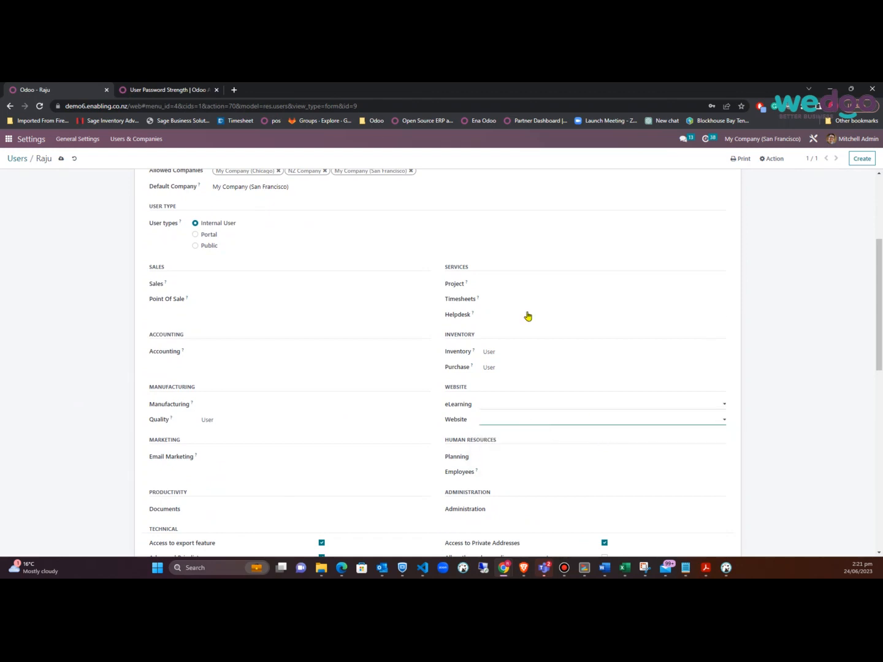
click(62, 158)
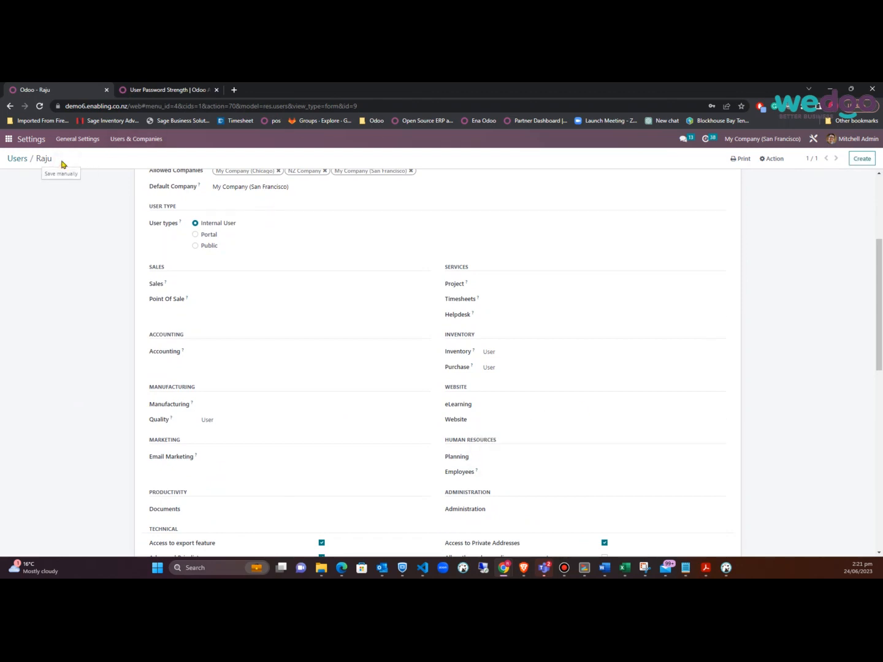
Reload the test user's Brave session to see the updated apps list
key(alt+Tab)
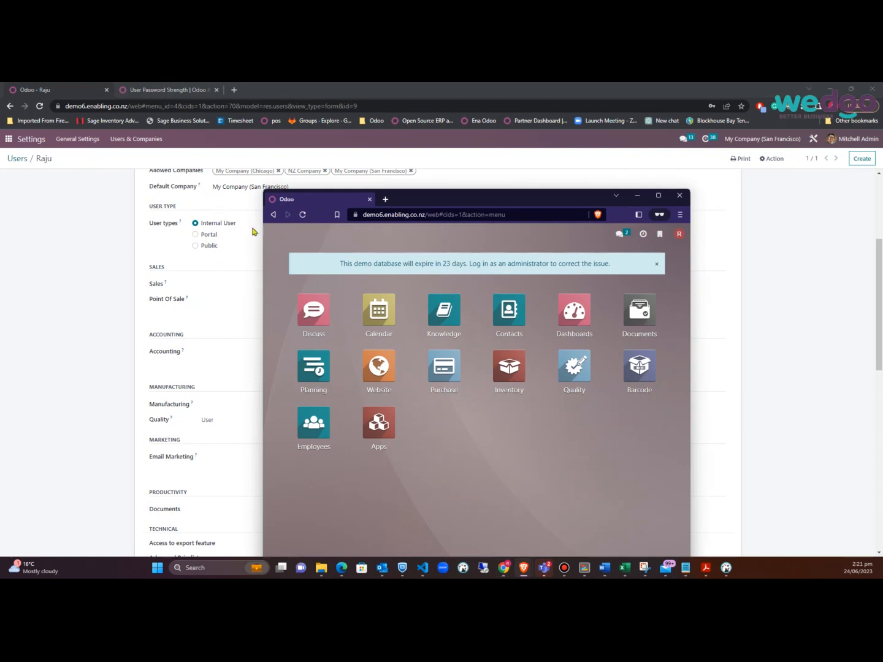
click(303, 214)
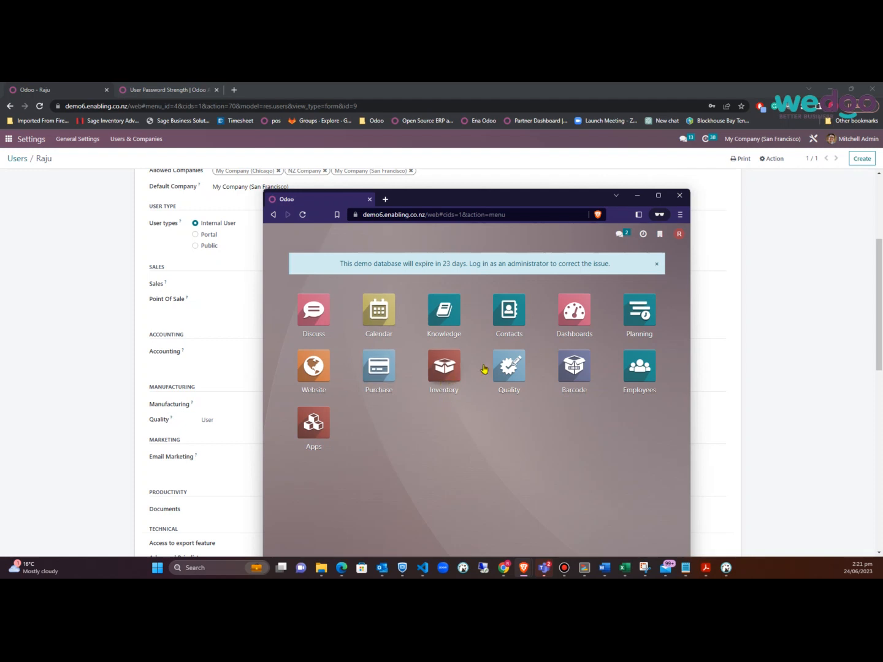
drag(565, 206, 516, 157)
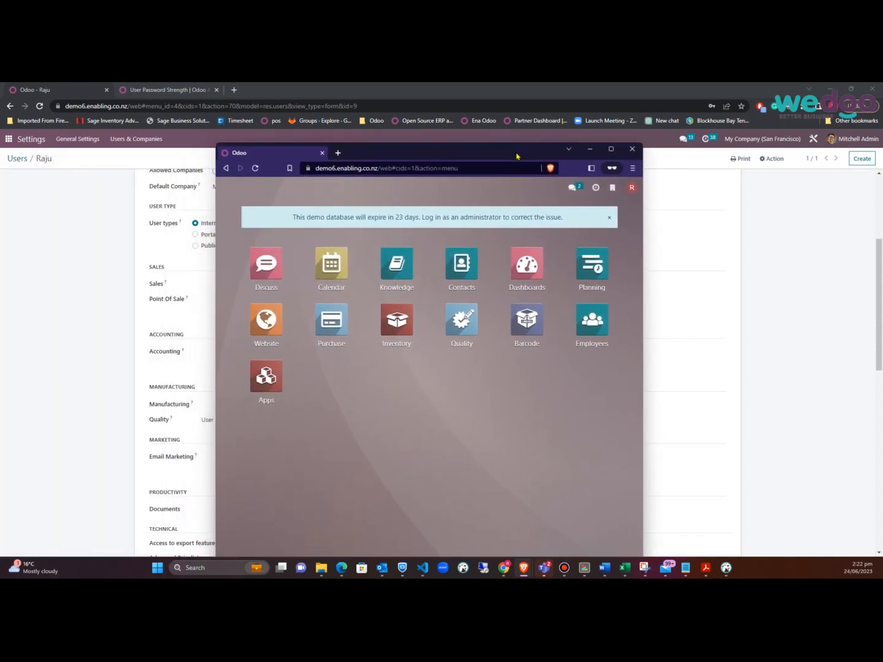
Open the Inventory Overview in both the test user's Brave and administrator's Chrome windows
click(396, 322)
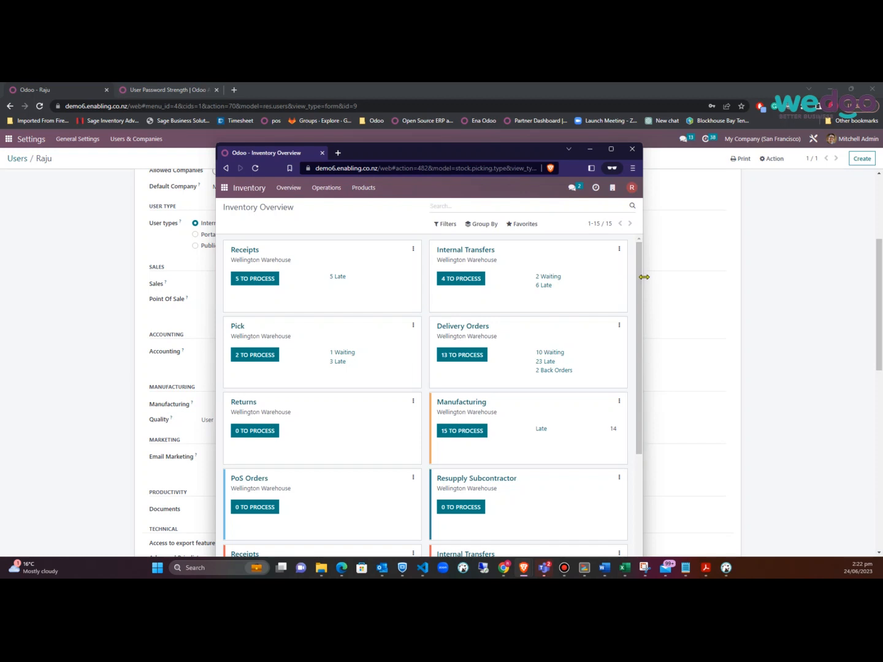
drag(642, 281, 810, 282)
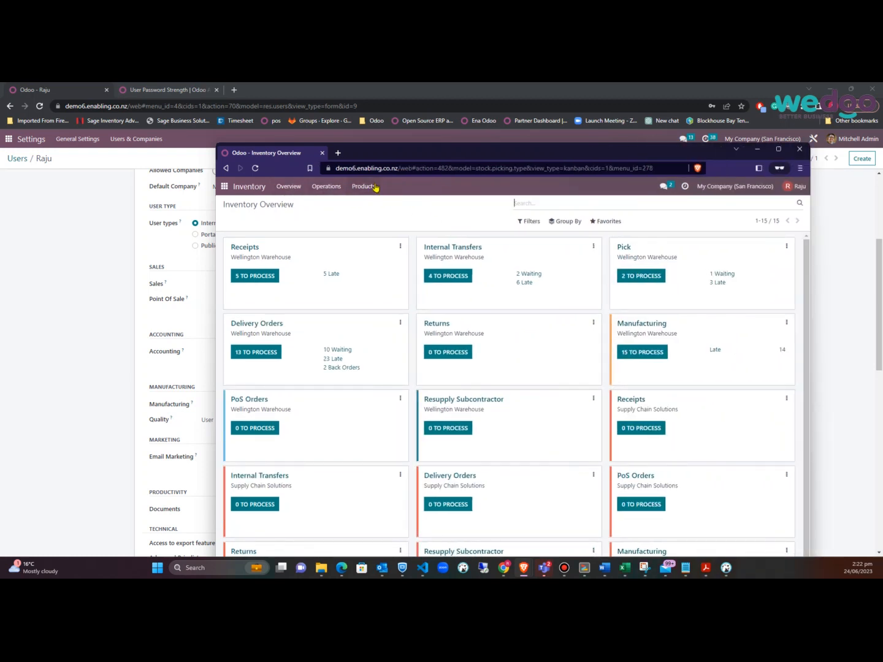
click(9, 140)
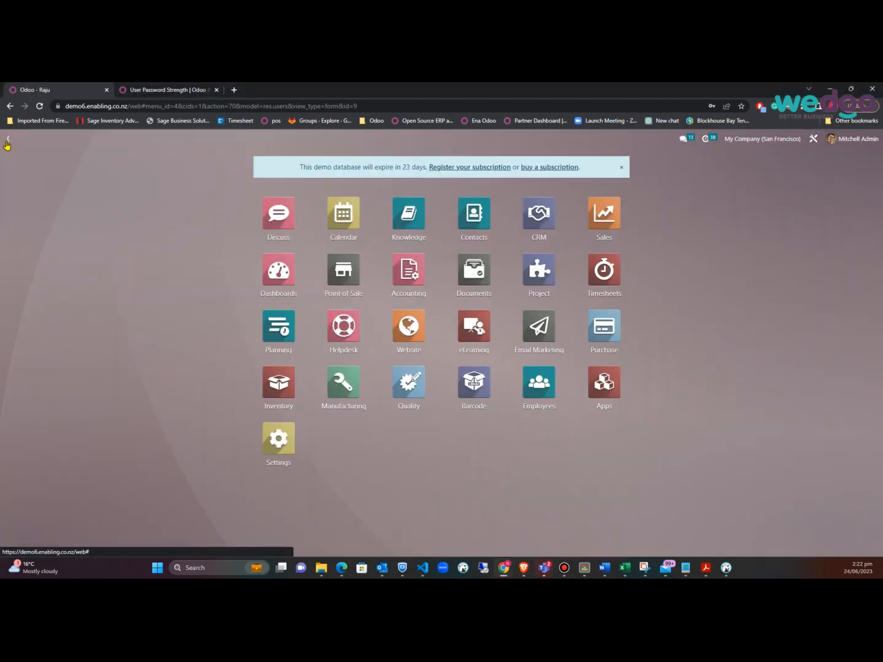
click(408, 269)
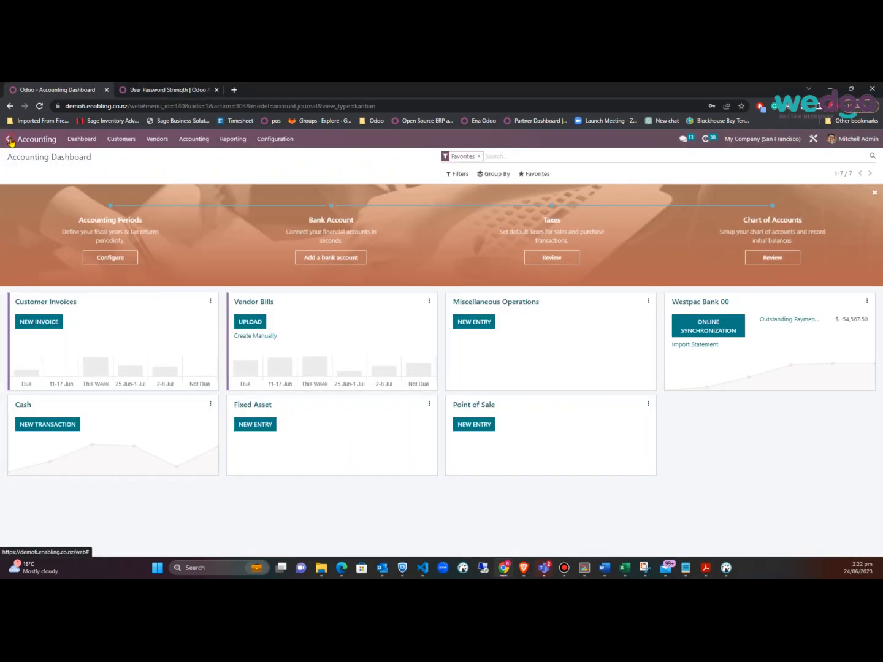
click(8, 140)
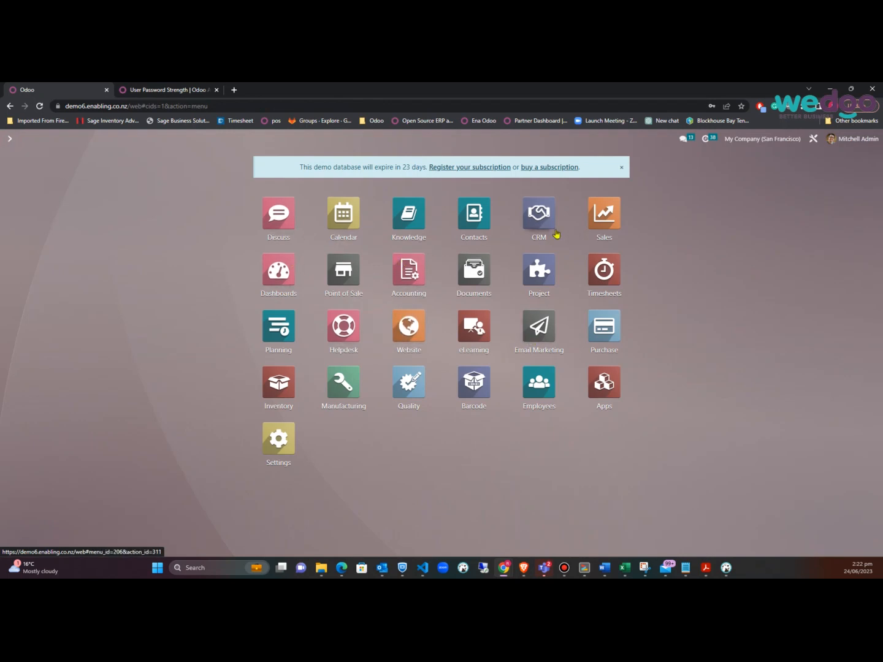
click(287, 383)
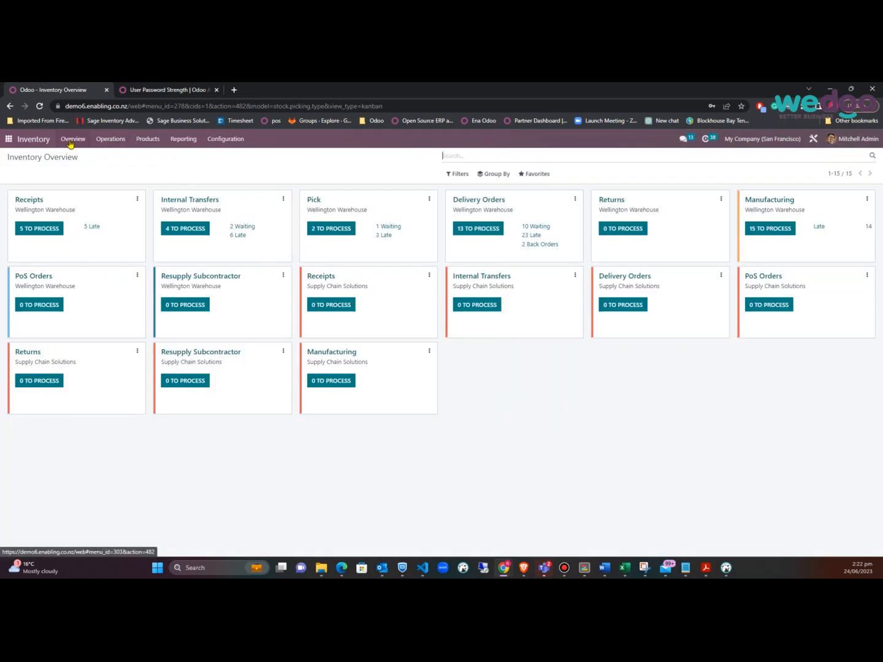
click(219, 140)
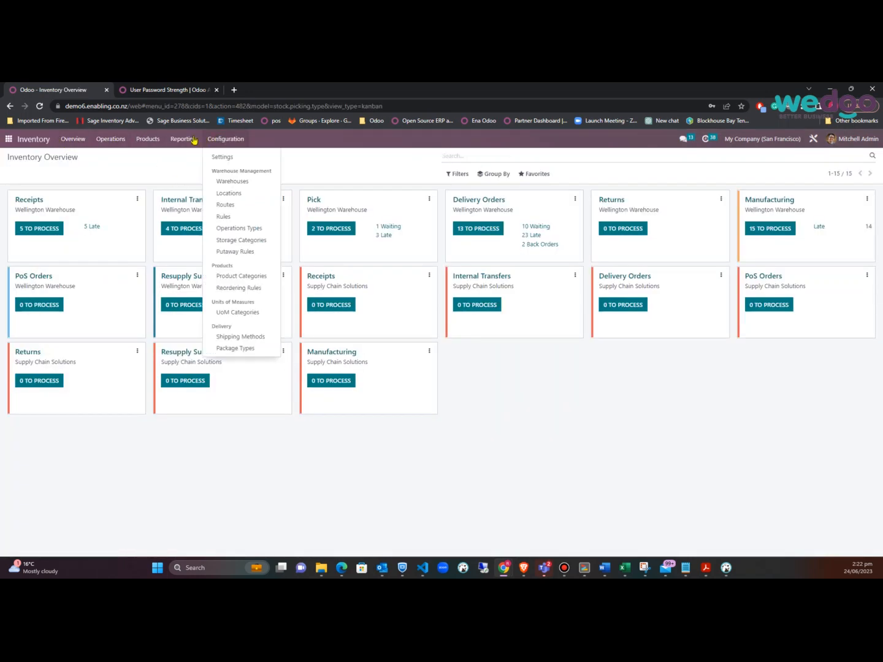
mouse_move(150, 140)
mouse_move(226, 140)
key(alt+Tab)
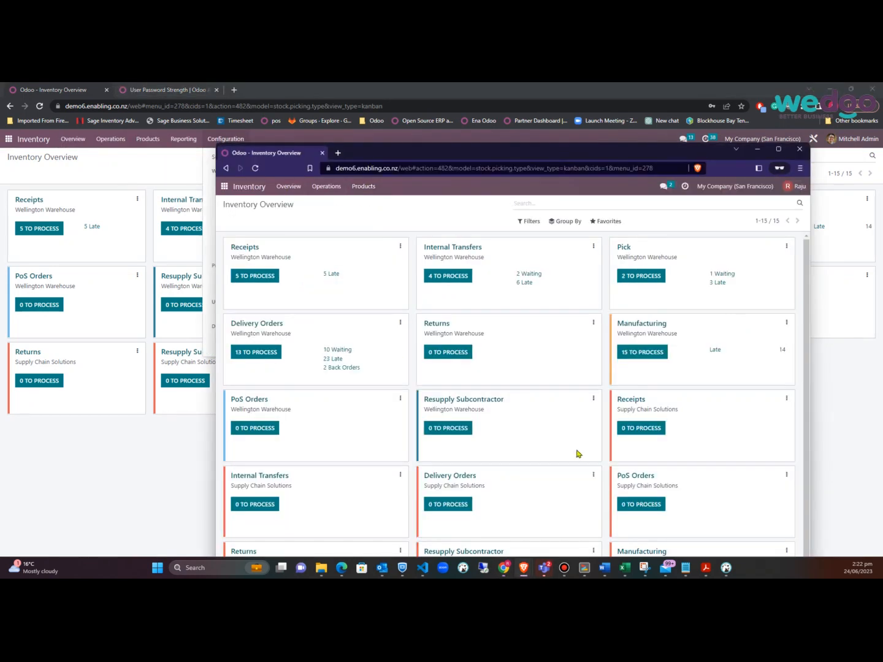
As the test user, open a product and dismiss the Byproduct access error; return admin to apps
mouse_move(524, 570)
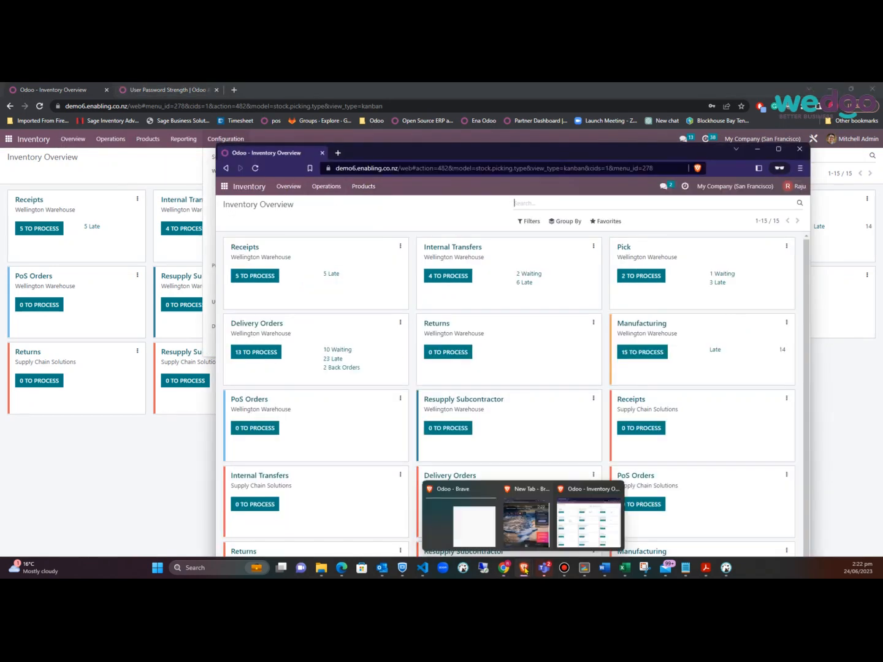
click(592, 530)
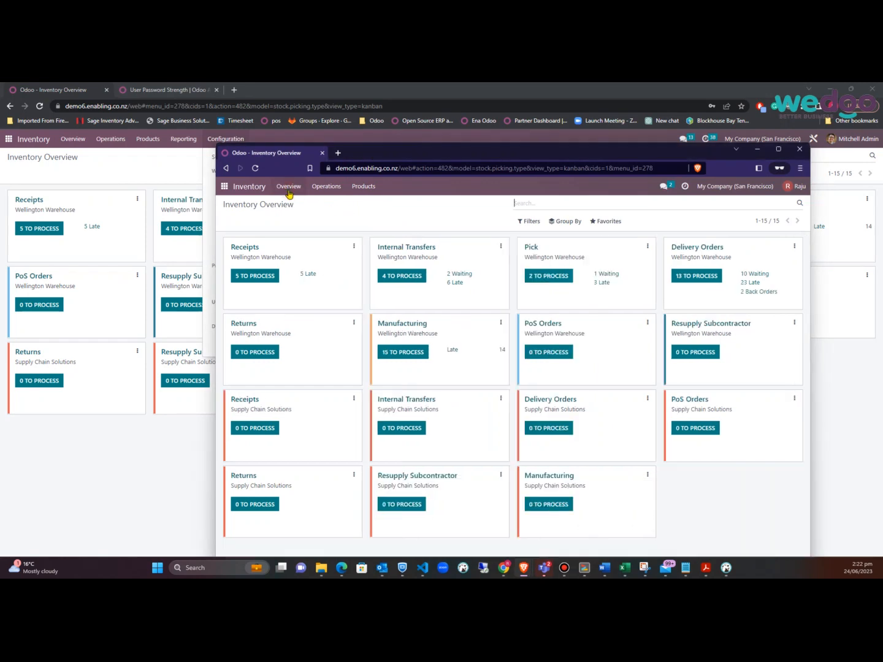
click(323, 187)
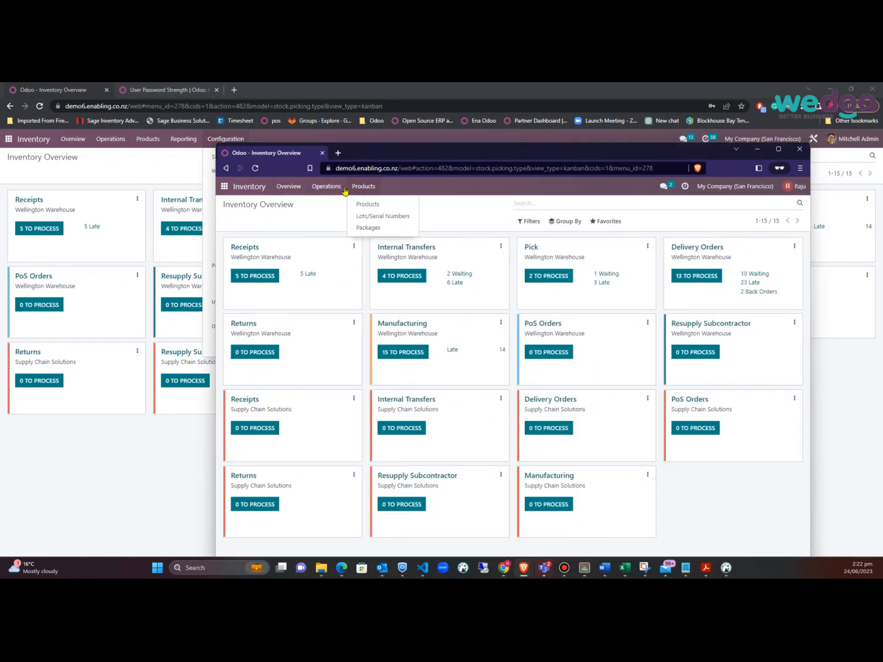
mouse_move(366, 188)
click(384, 203)
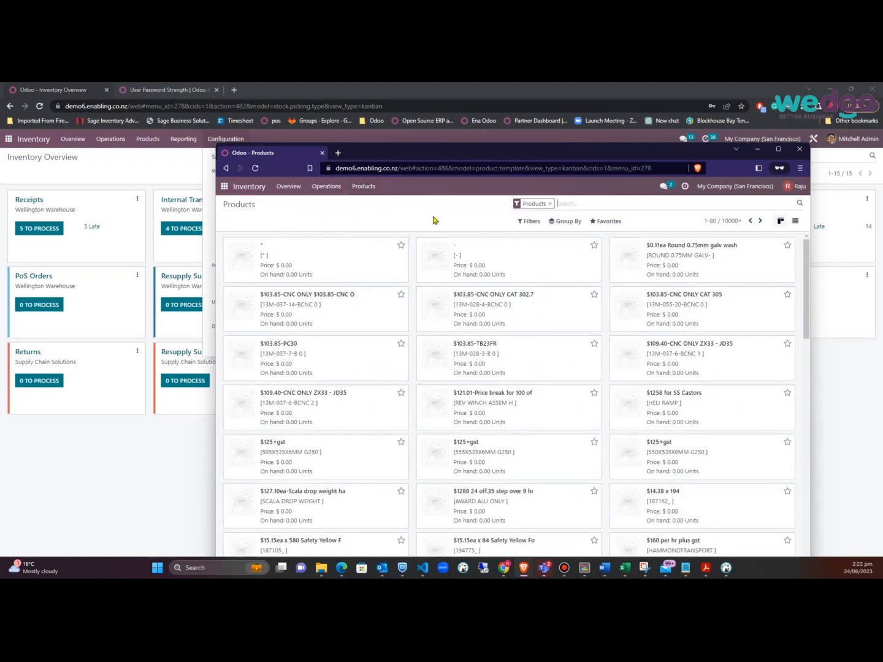
click(486, 315)
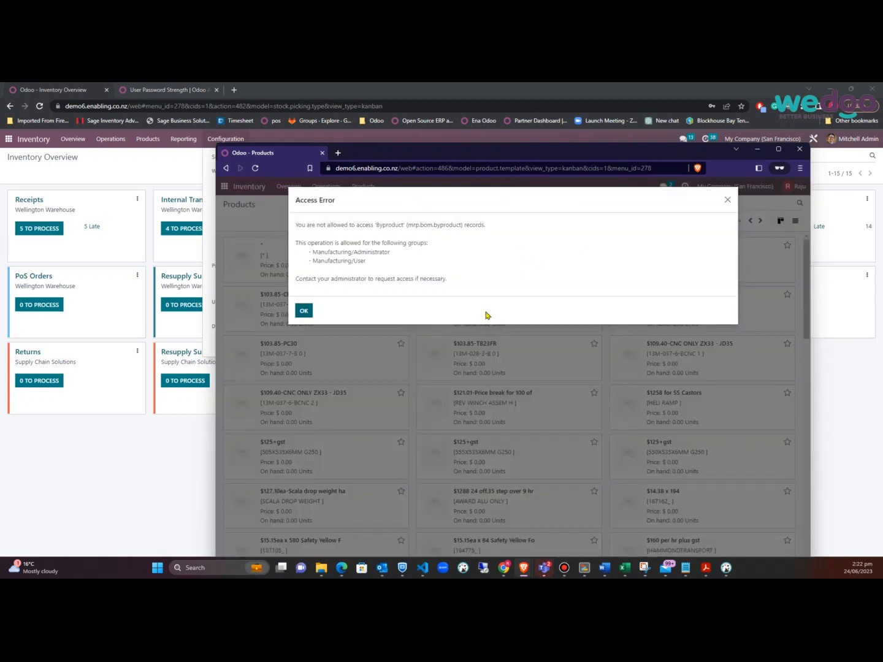
click(304, 311)
click(123, 162)
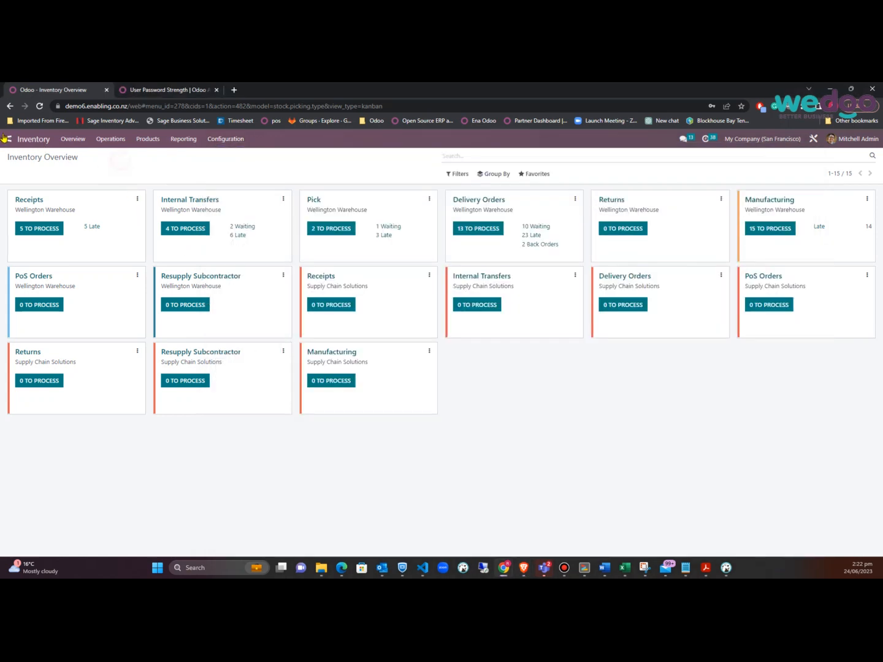
click(8, 138)
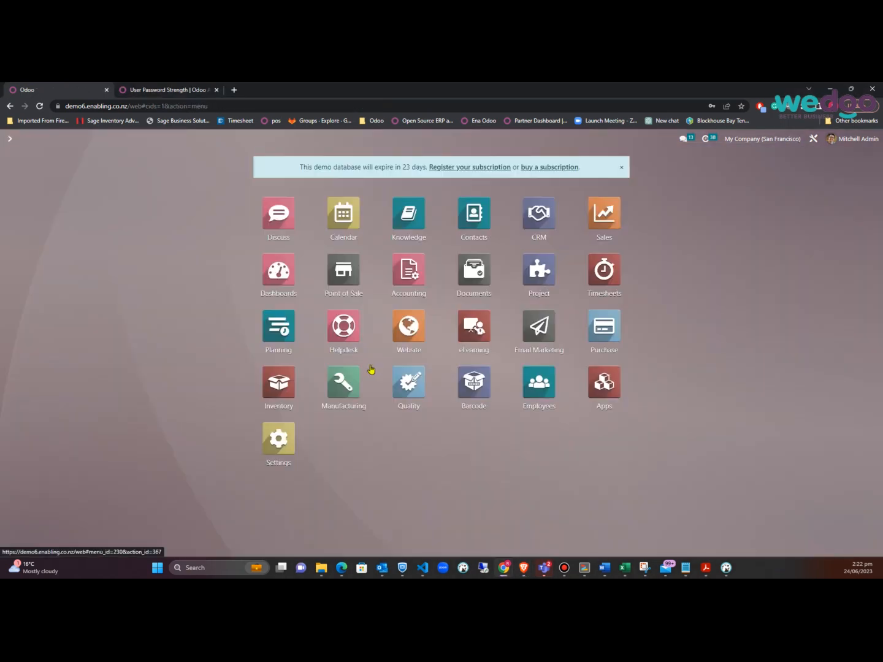
Set the test user's Manufacturing access to User in Settings > Users and save
click(278, 438)
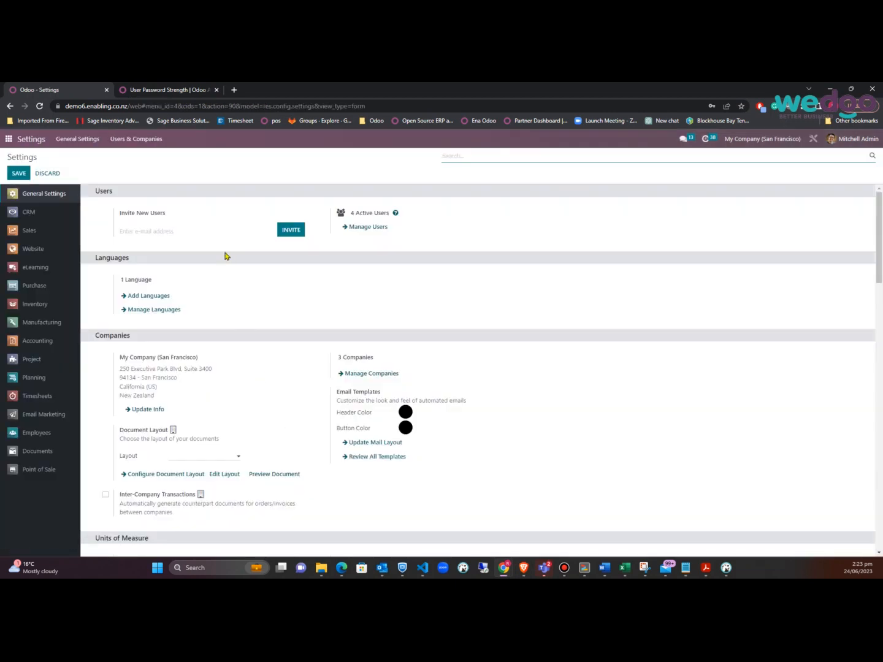
click(384, 228)
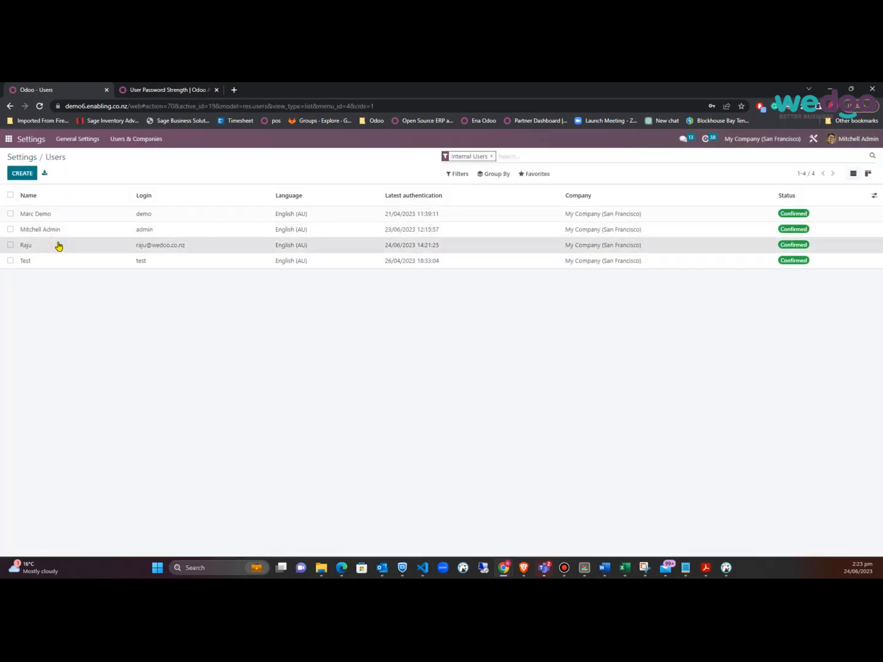
click(57, 244)
scroll(342, 388, down, 4)
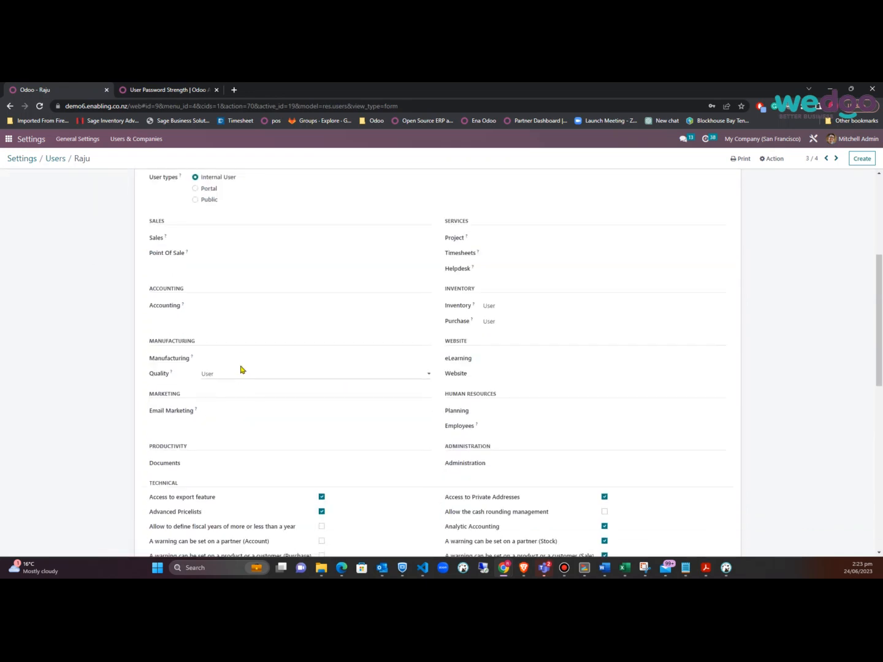
click(257, 358)
click(213, 374)
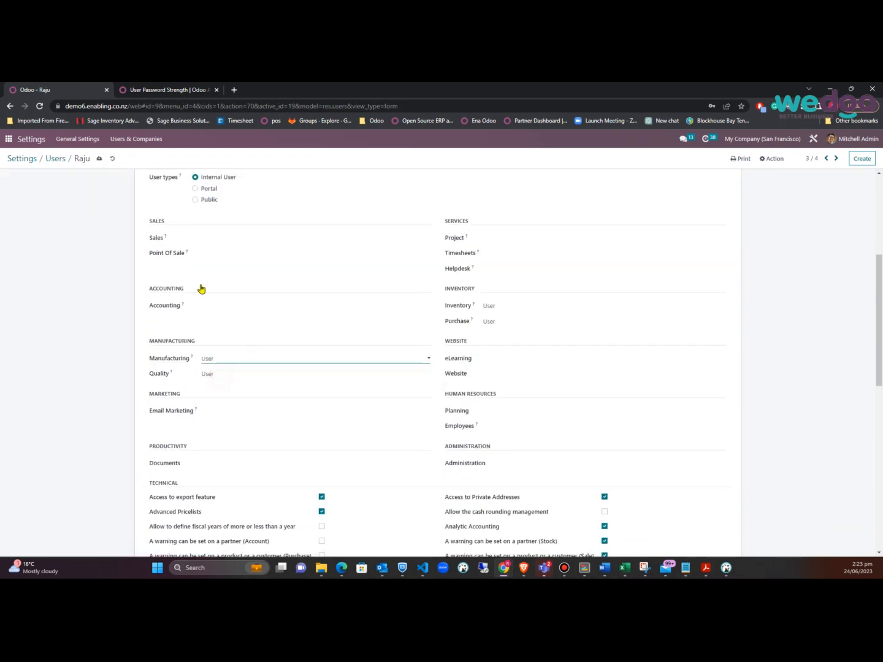
click(99, 160)
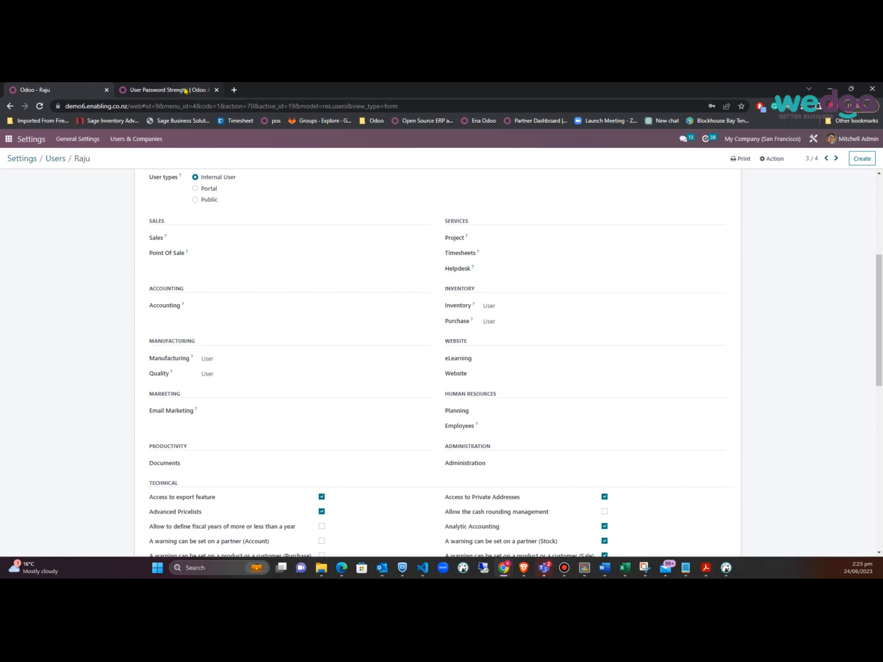
key(alt+Tab)
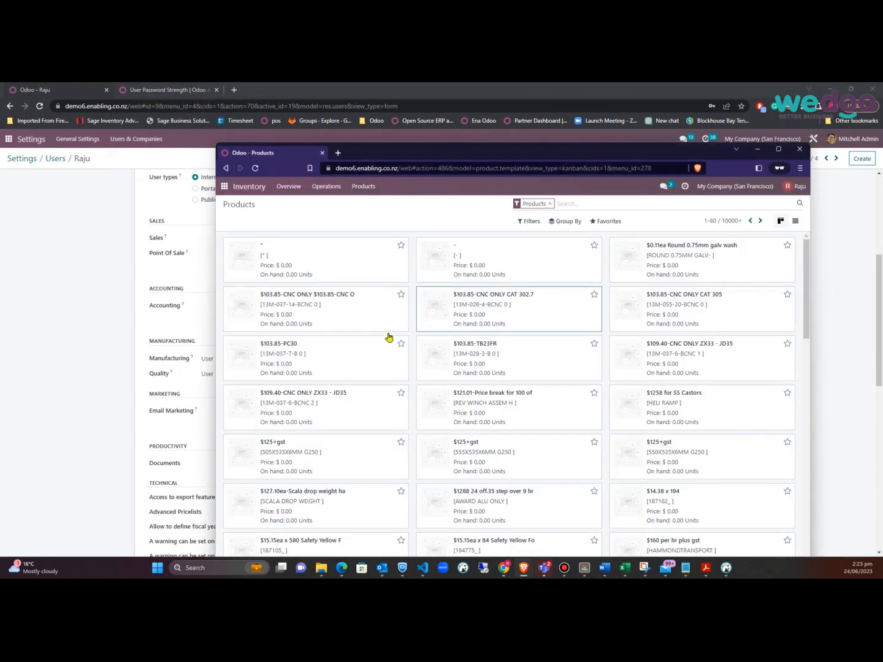
click(506, 360)
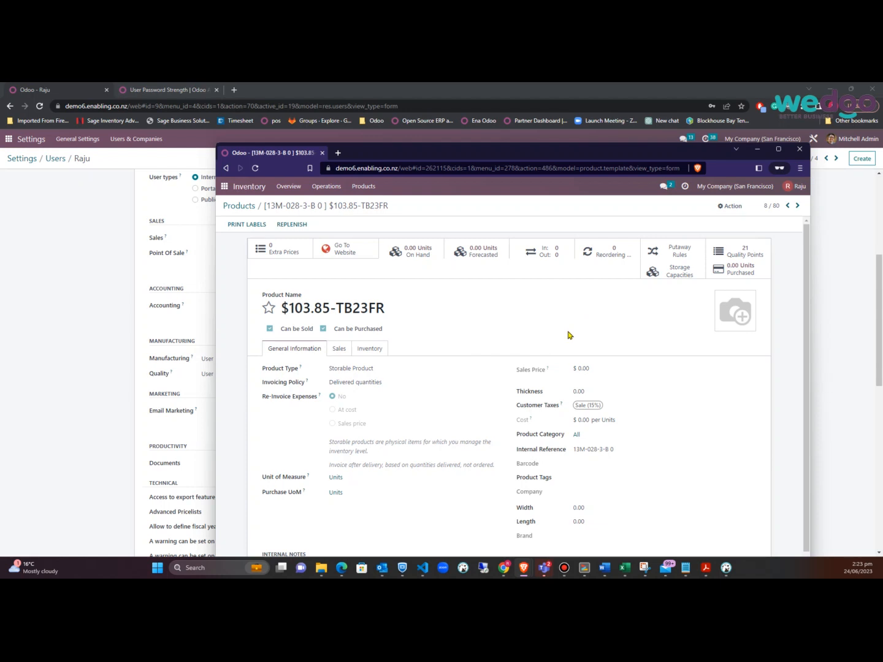
click(86, 315)
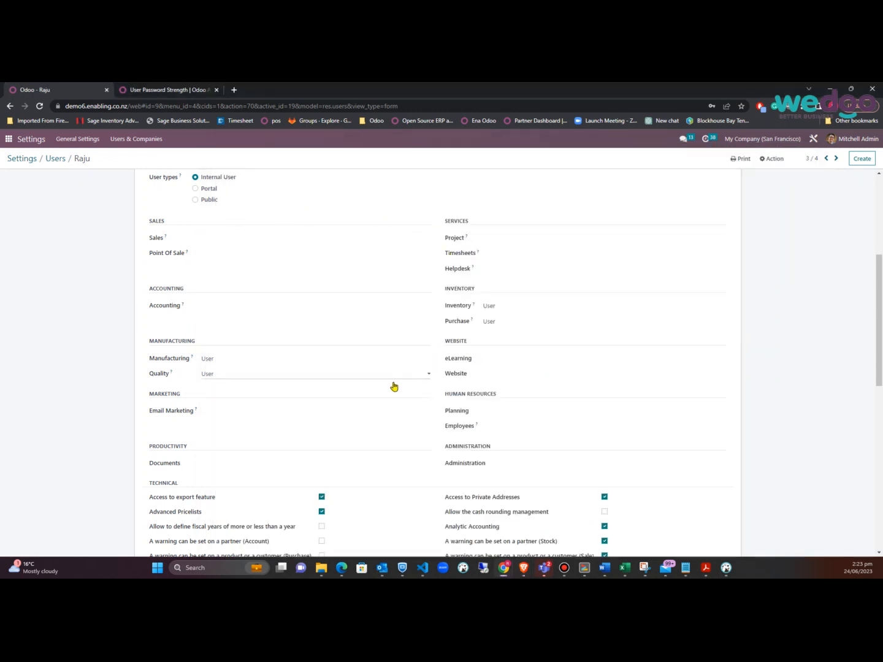
scroll(526, 328, down, 3)
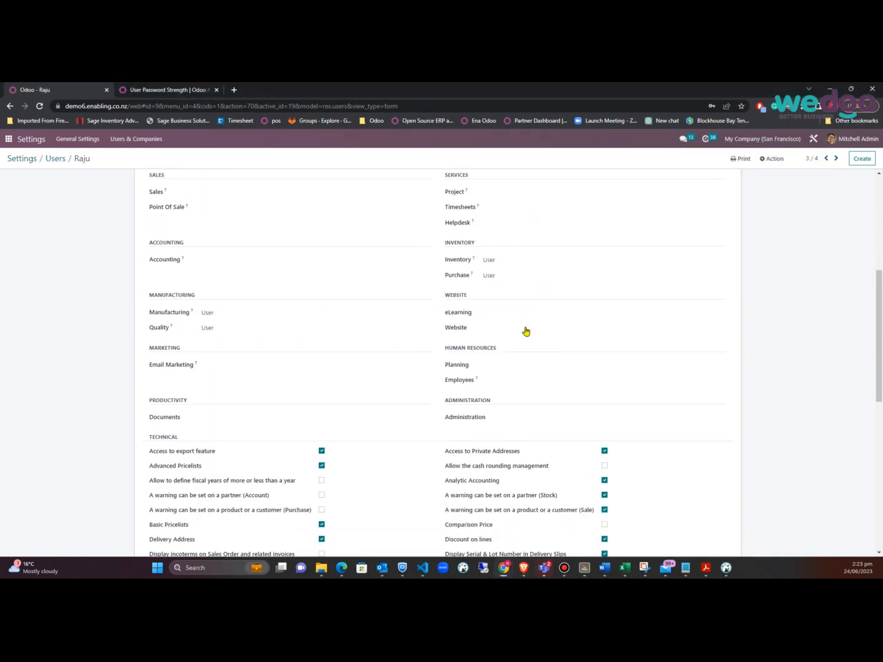
scroll(527, 331, down, 2)
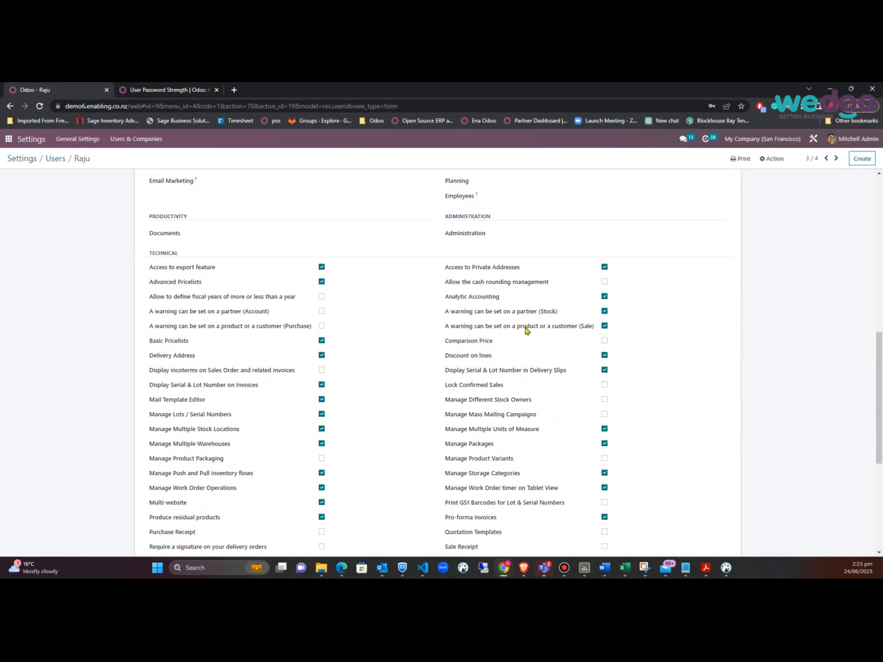
scroll(526, 327, down, 1)
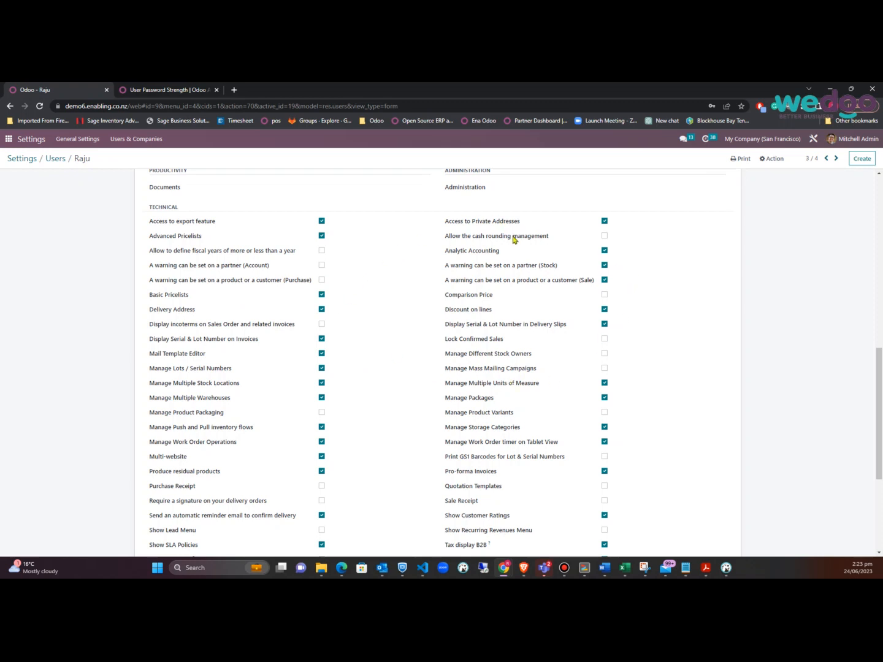
scroll(572, 293, down, 3)
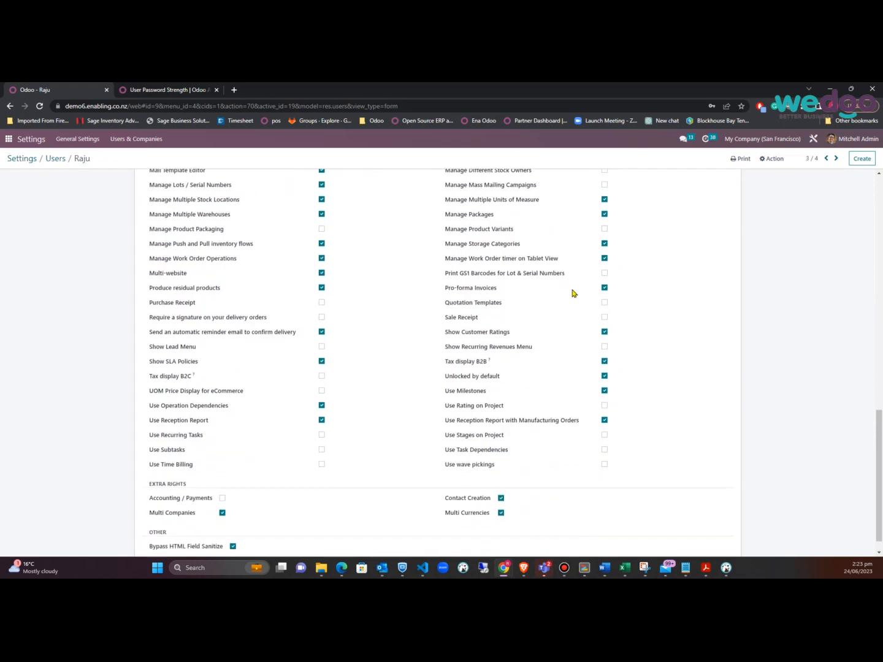
scroll(572, 293, down, 1)
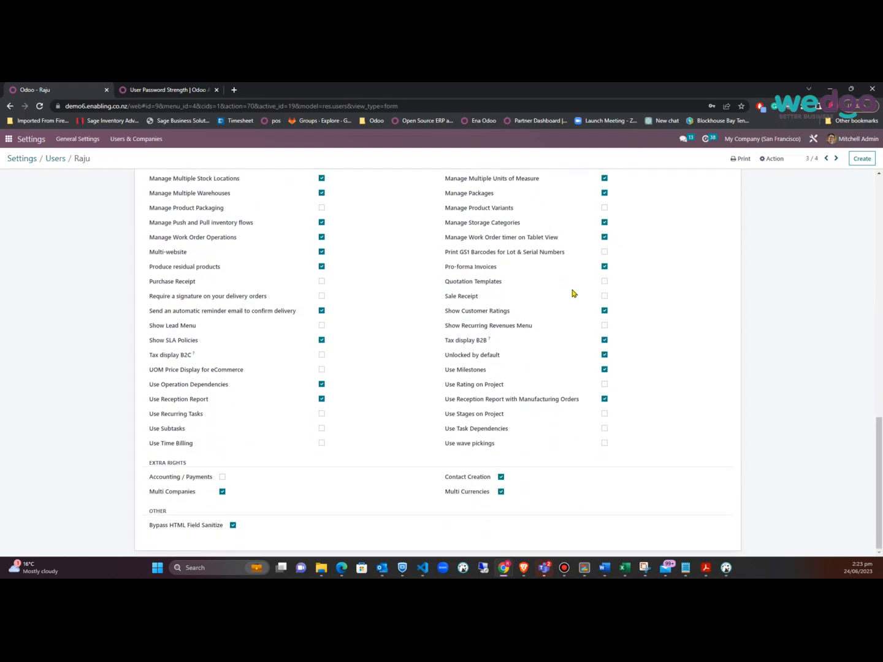
scroll(573, 299, up, 10)
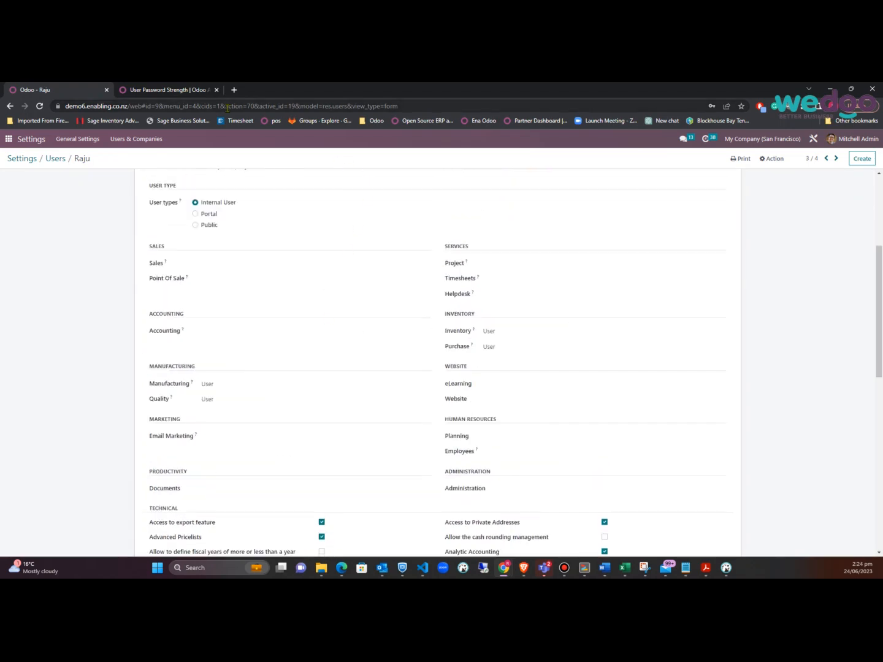
click(538, 332)
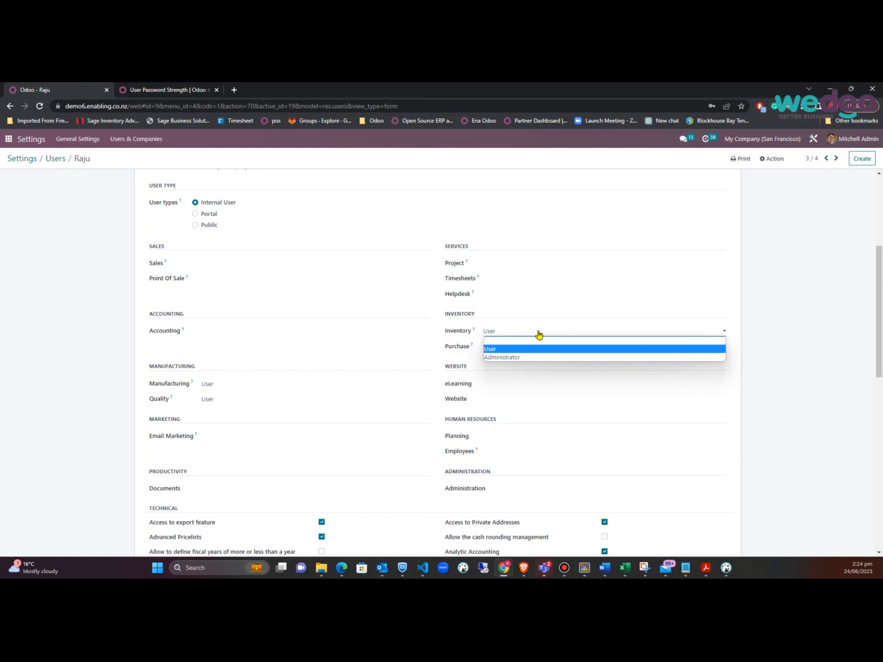
click(184, 93)
click(174, 89)
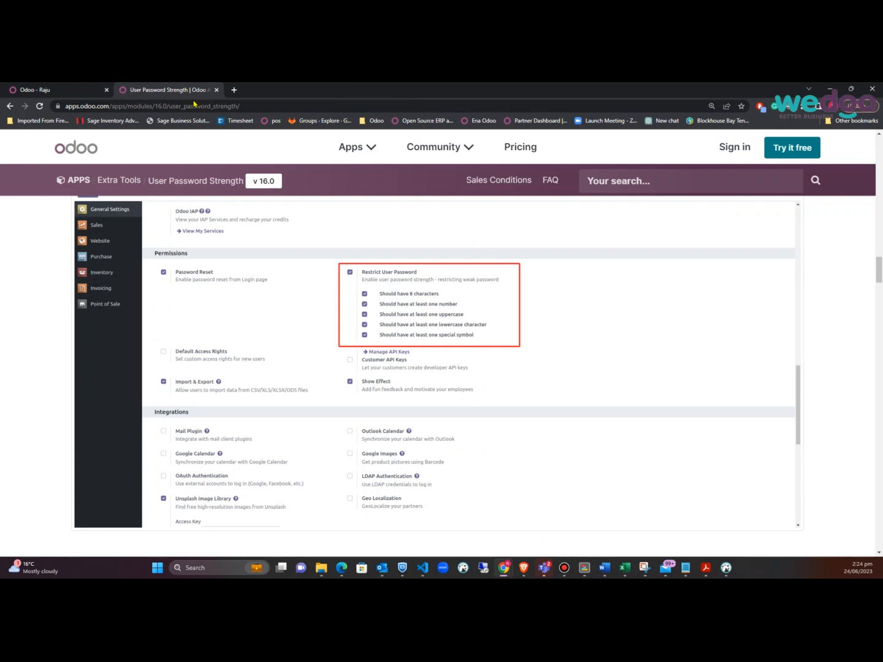
click(63, 87)
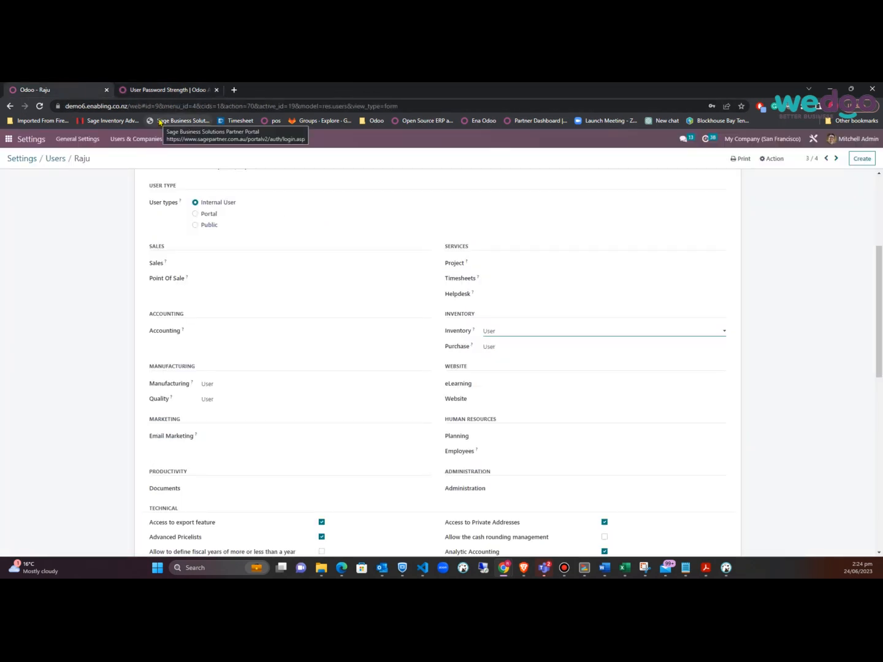
key(alt+Tab)
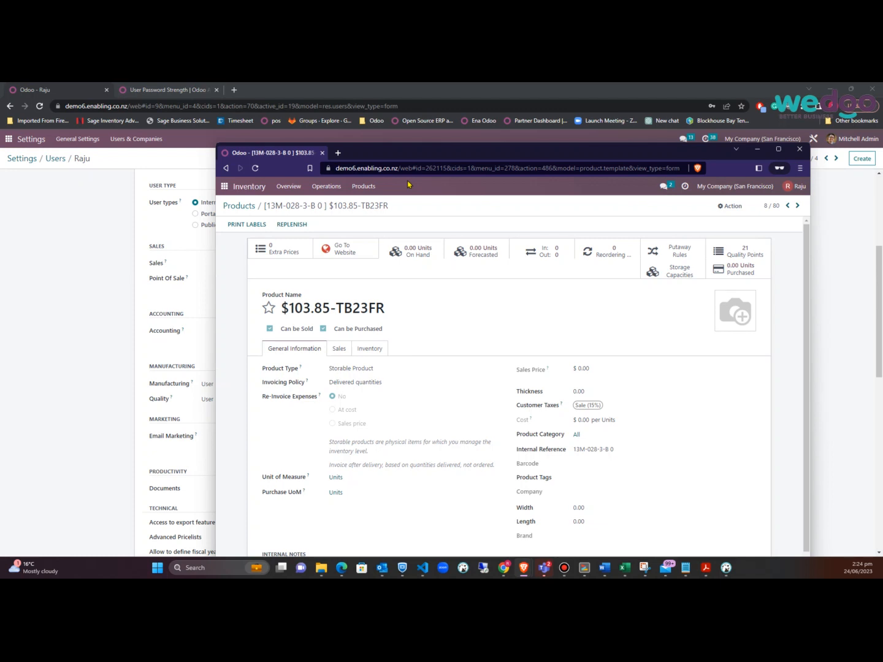
click(251, 210)
click(251, 209)
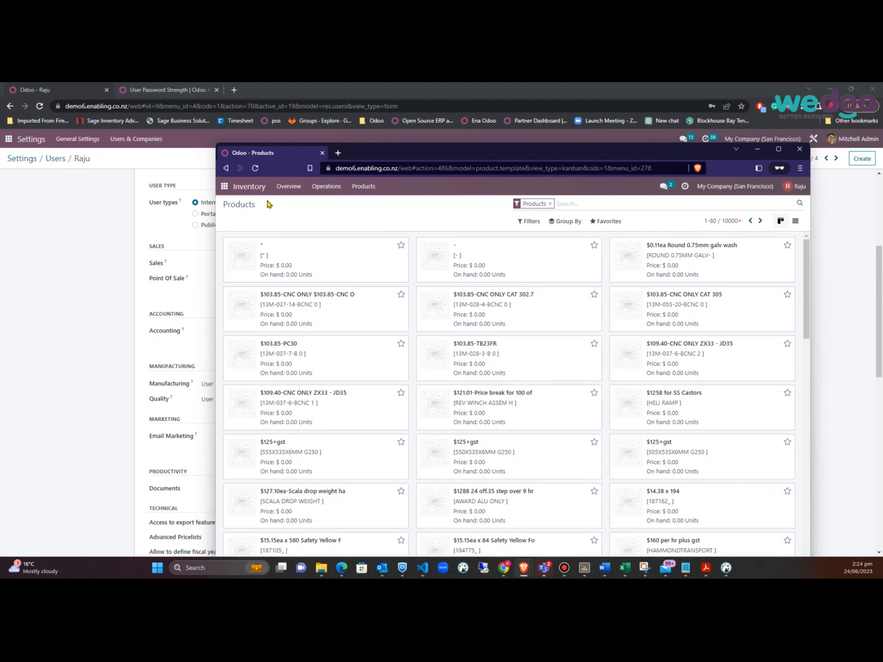
click(104, 317)
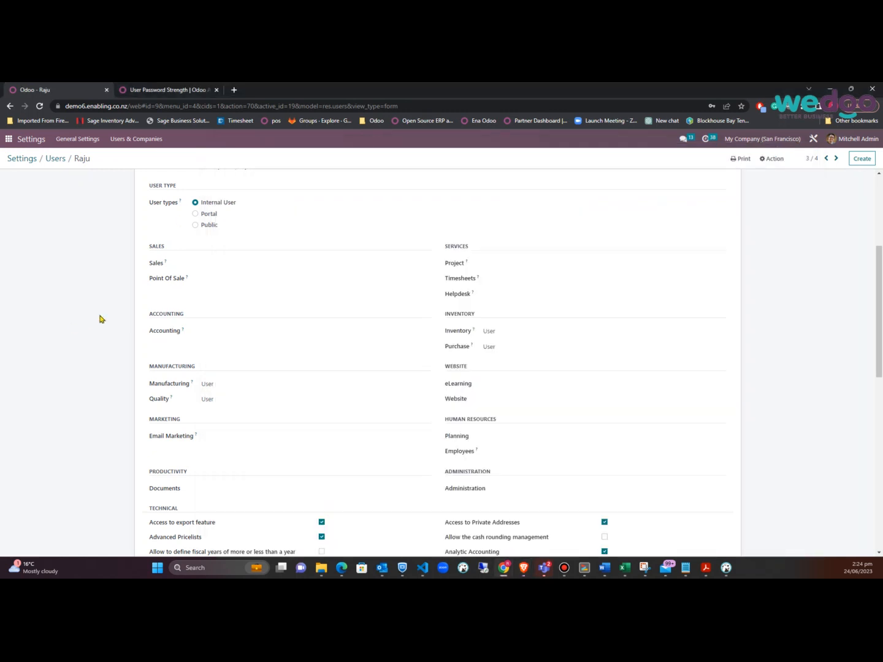
Activate developer mode from General Settings' Developer Tools, then reopen the Settings app
click(69, 140)
scroll(229, 299, down, 2)
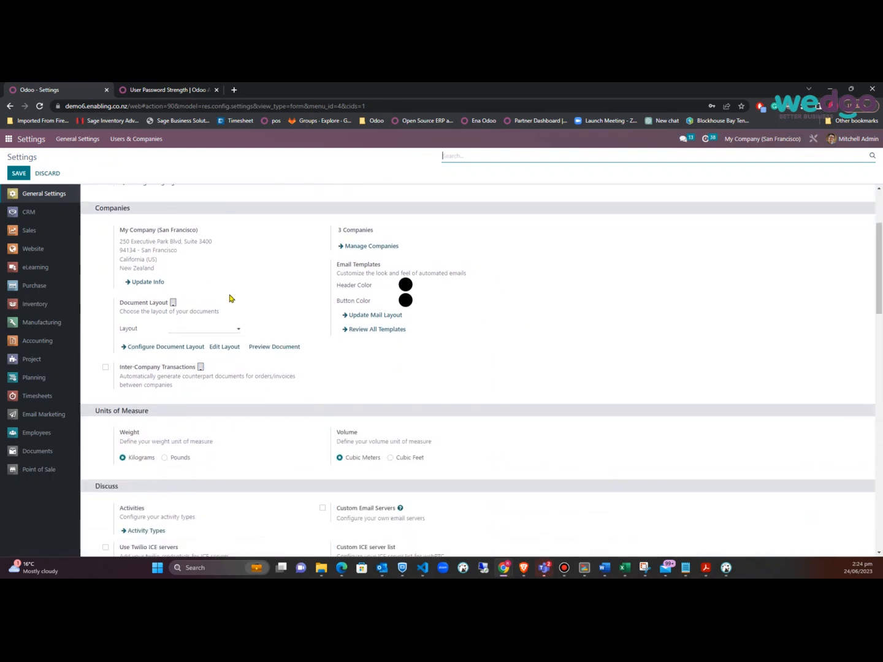
scroll(229, 299, down, 10)
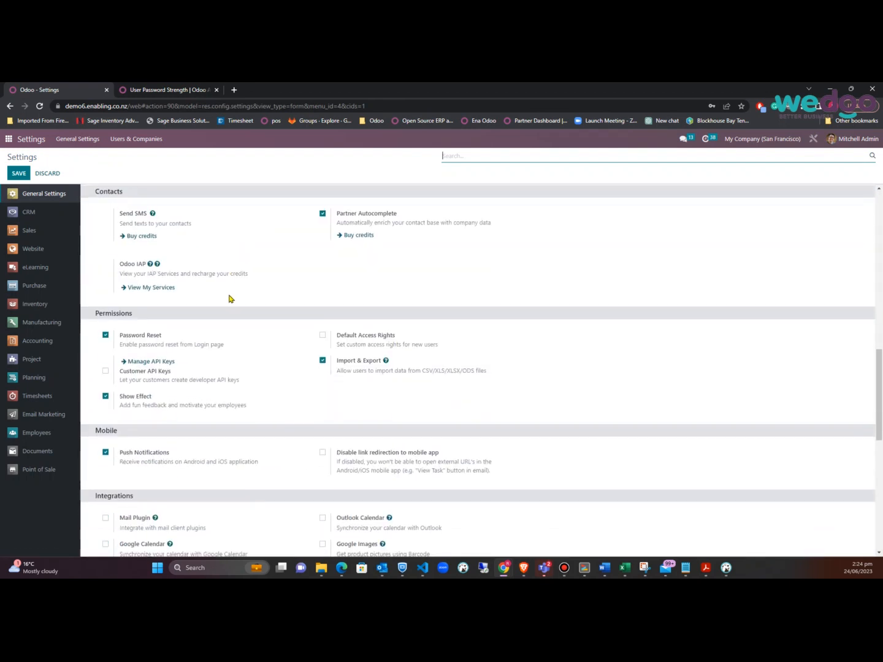
scroll(228, 299, down, 10)
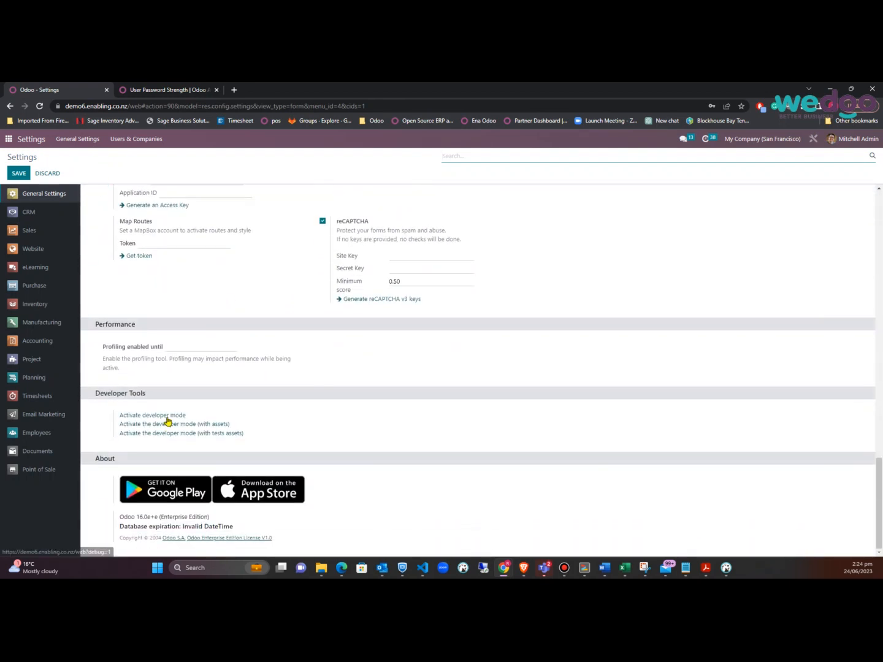
click(174, 416)
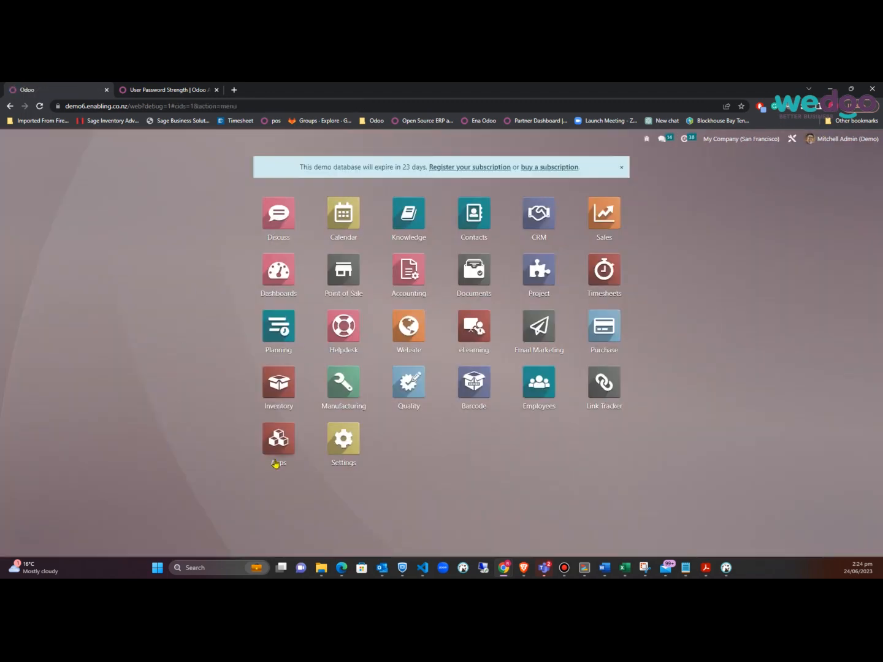
click(344, 444)
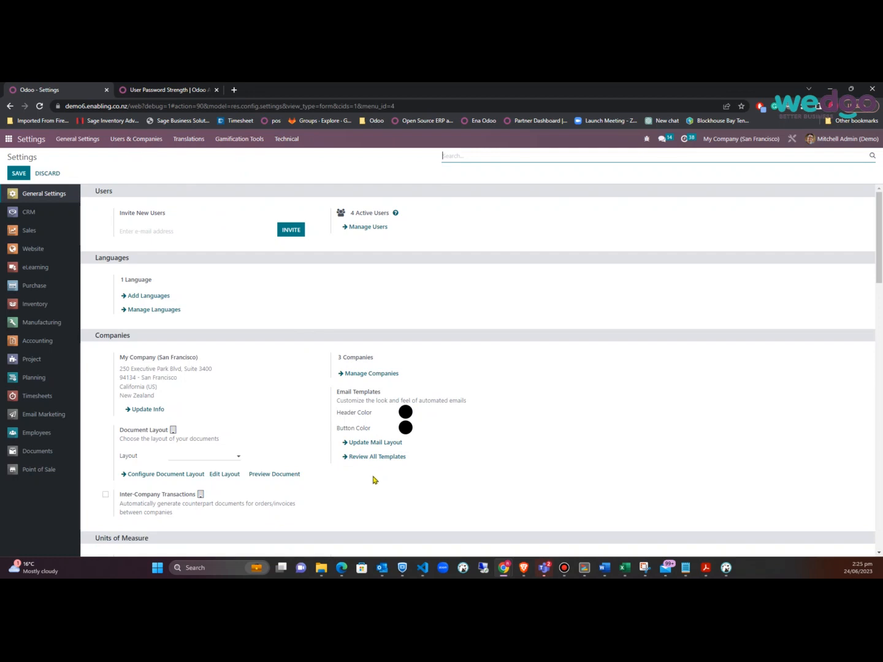
Filter the Groups list for inventory and open the Inventory / User group
click(146, 140)
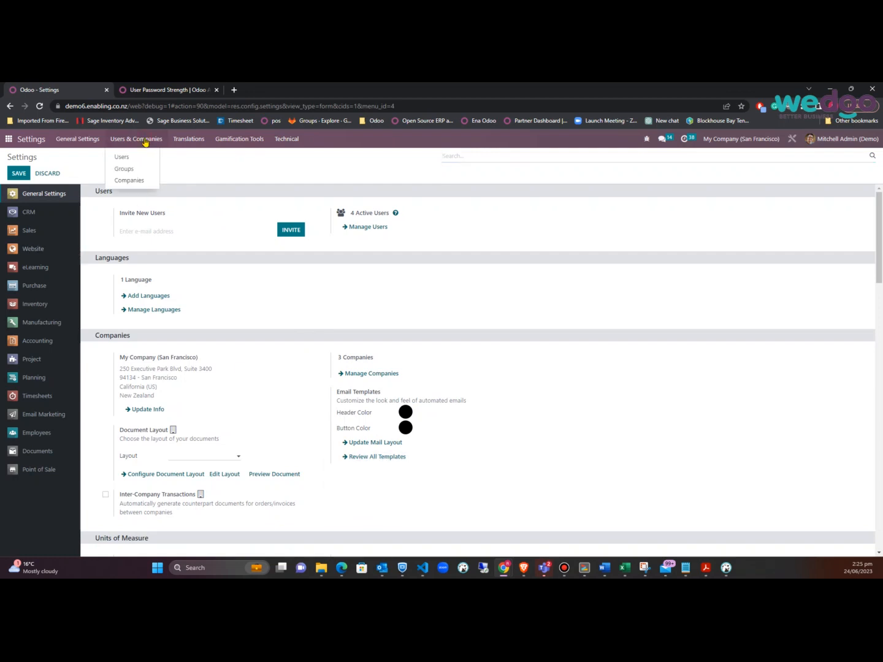
click(126, 169)
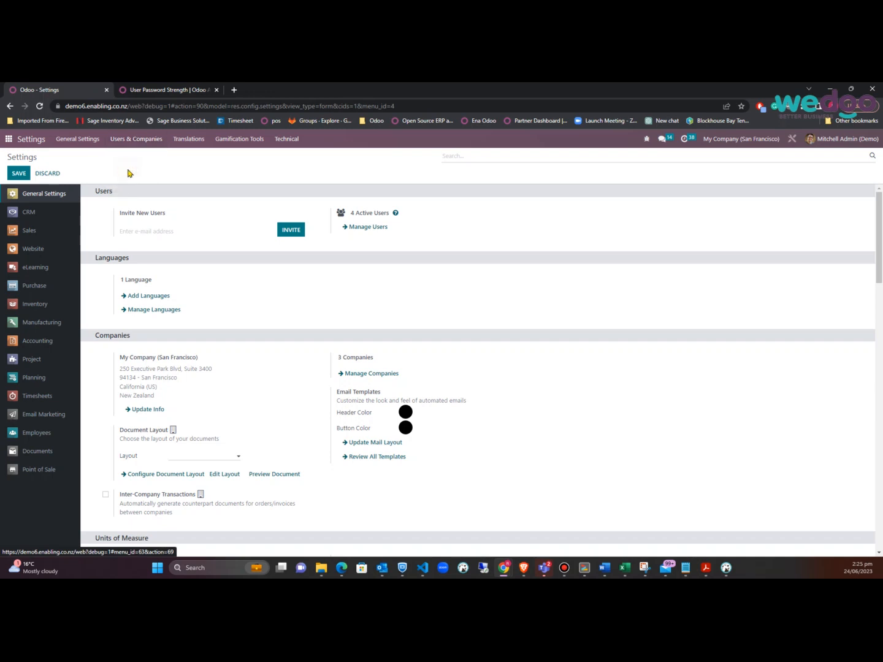
click(536, 152)
text(inventory)
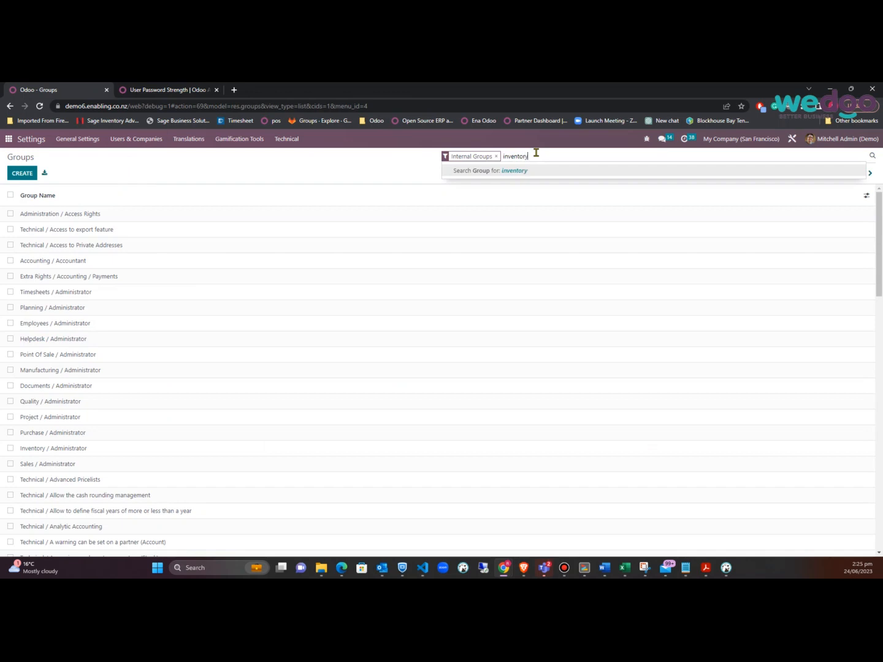
key(Return)
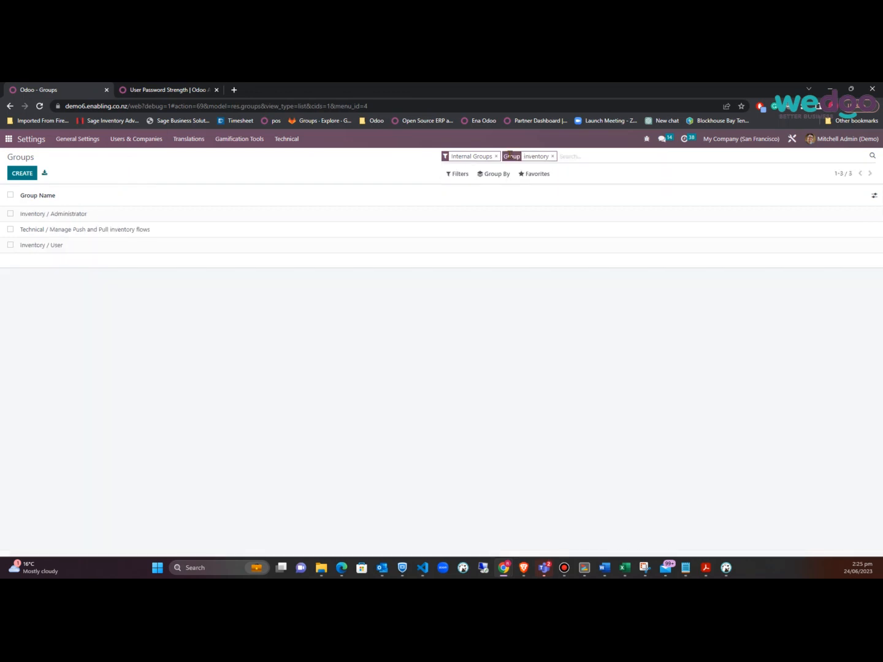
mouse_move(35, 196)
click(51, 246)
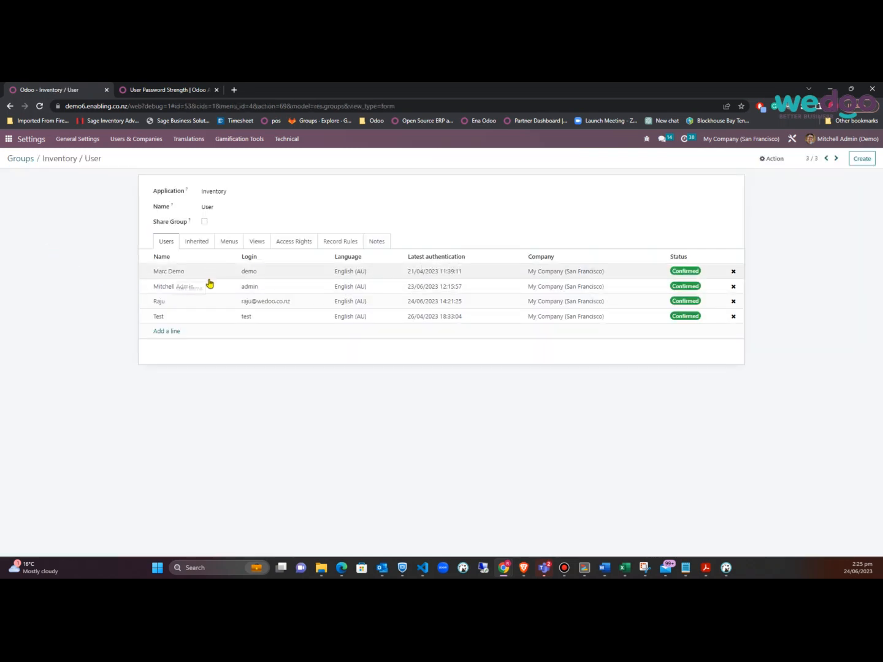
Review Inventory / User's inherited groups, menus, access rights, record rules and users, then return to Groups
click(196, 243)
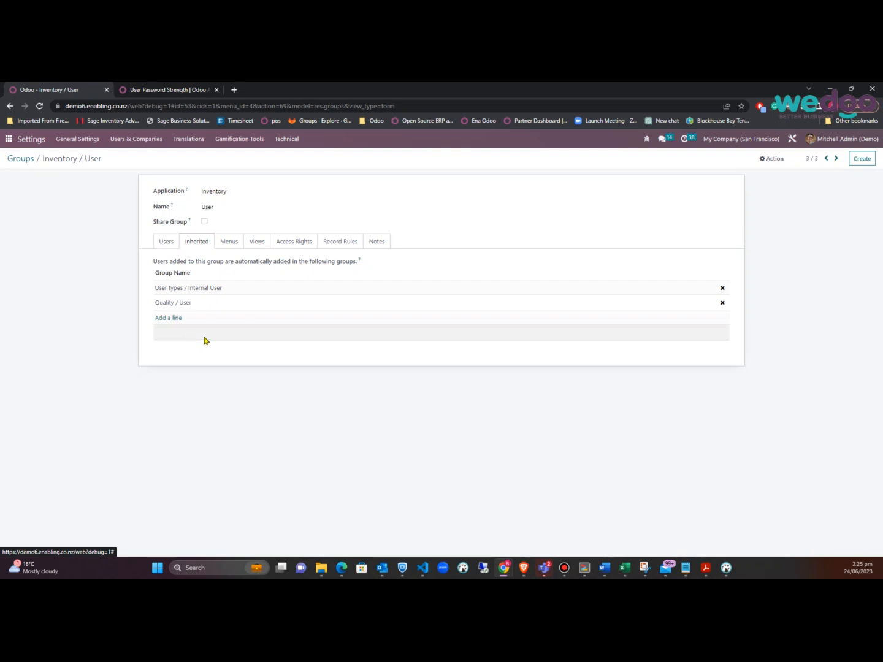
click(229, 244)
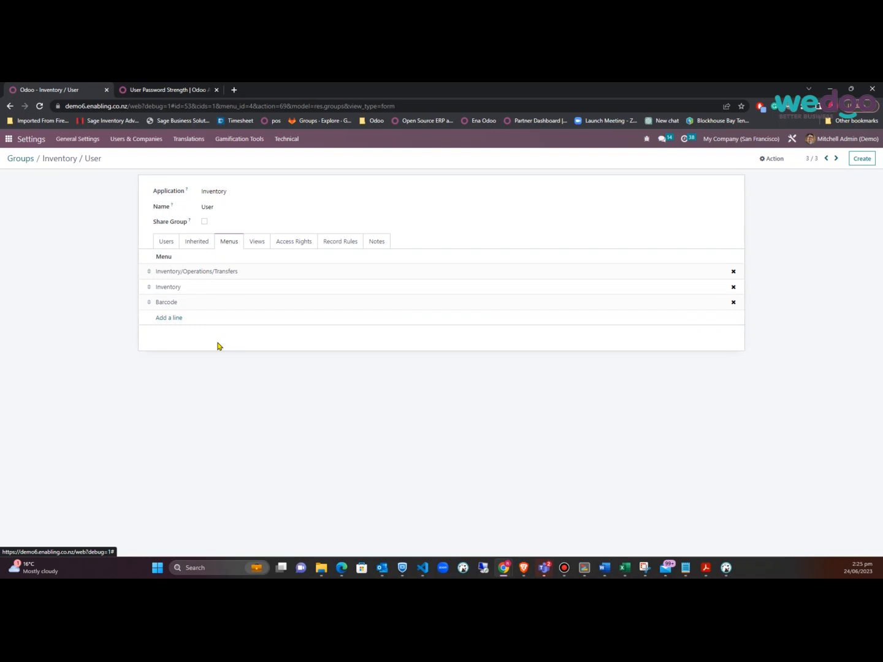
key(alt+Tab)
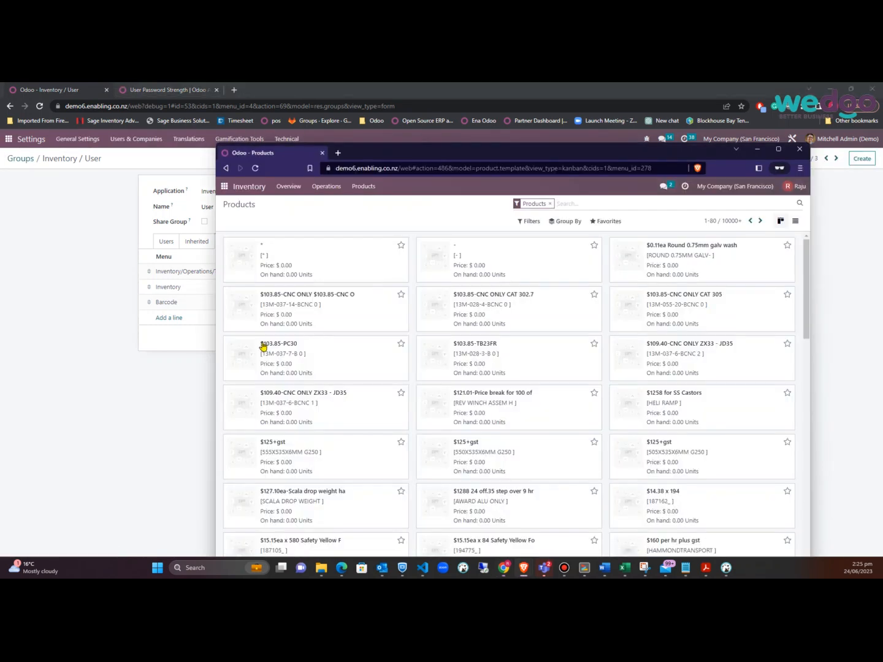
click(109, 346)
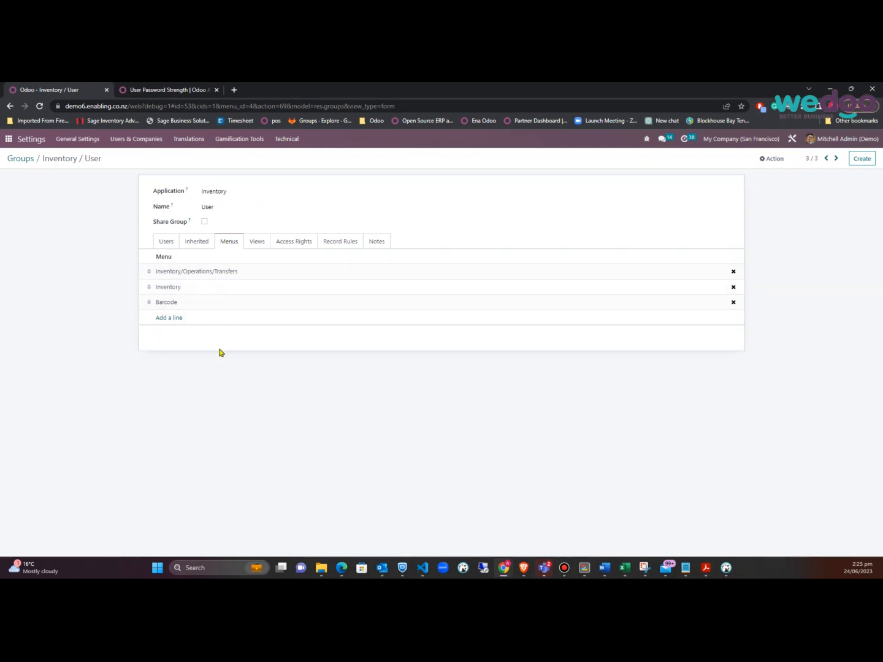
click(299, 246)
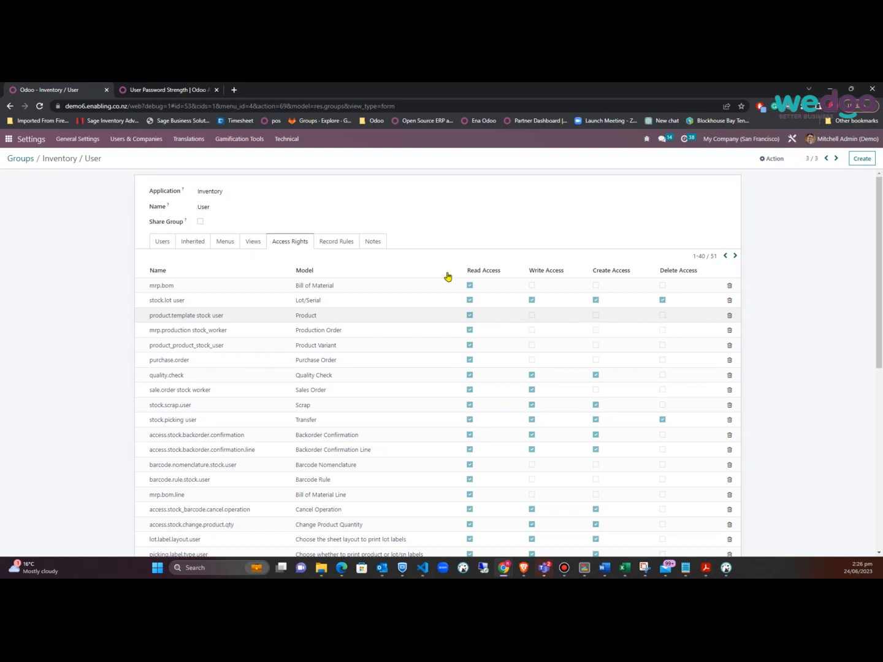
click(355, 246)
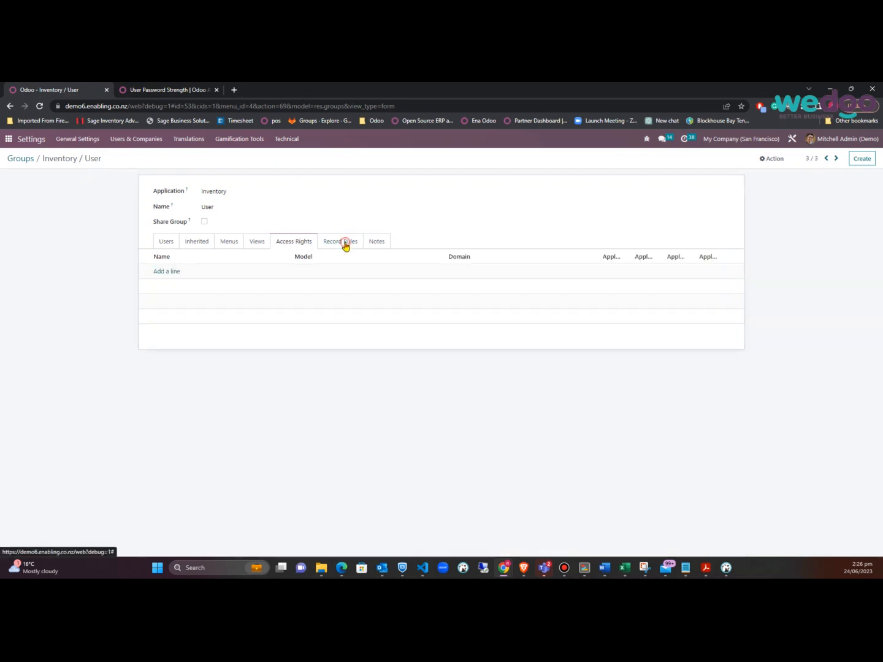
click(166, 241)
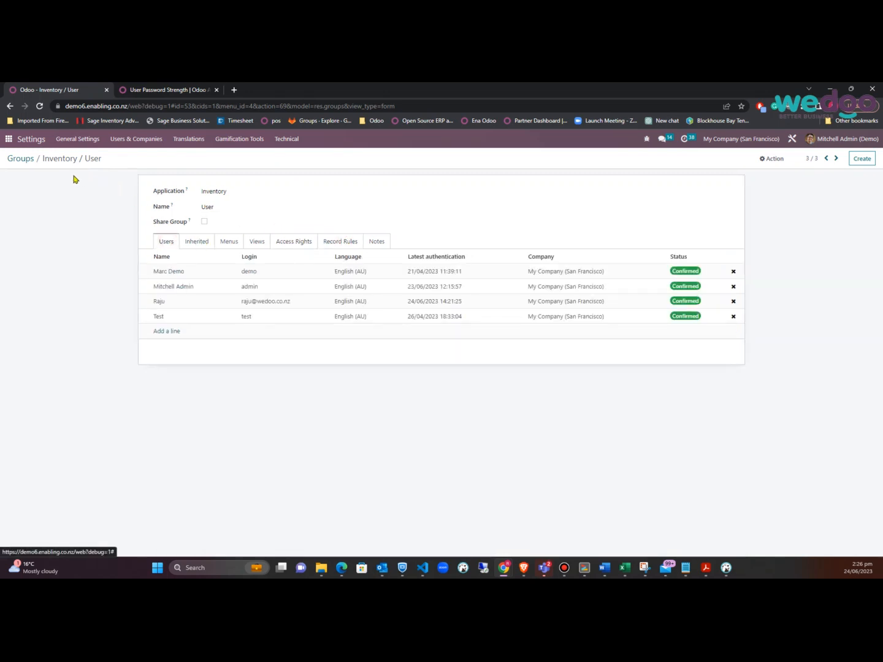
click(22, 158)
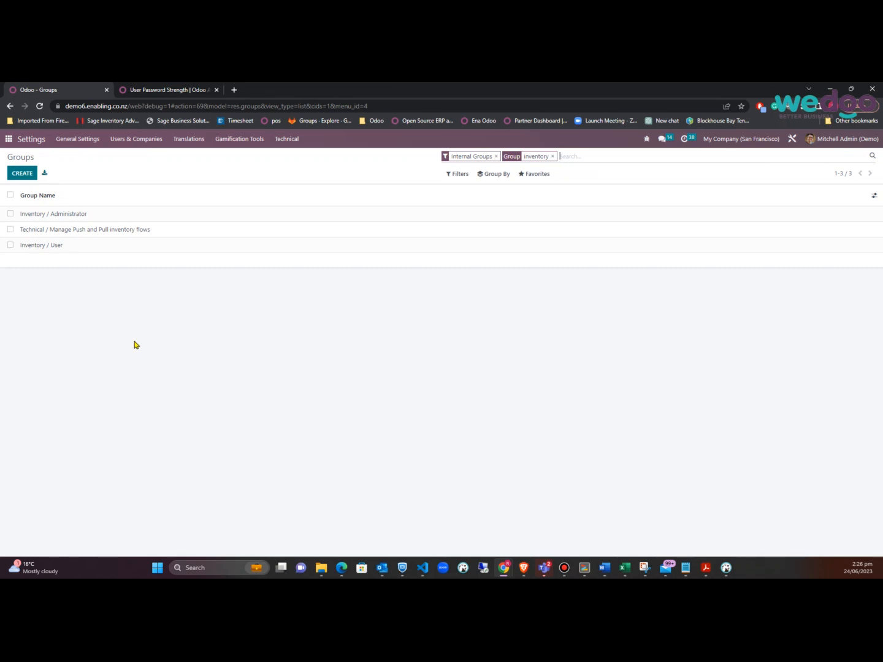
Start a new group named Super User under the Inventory application
click(28, 178)
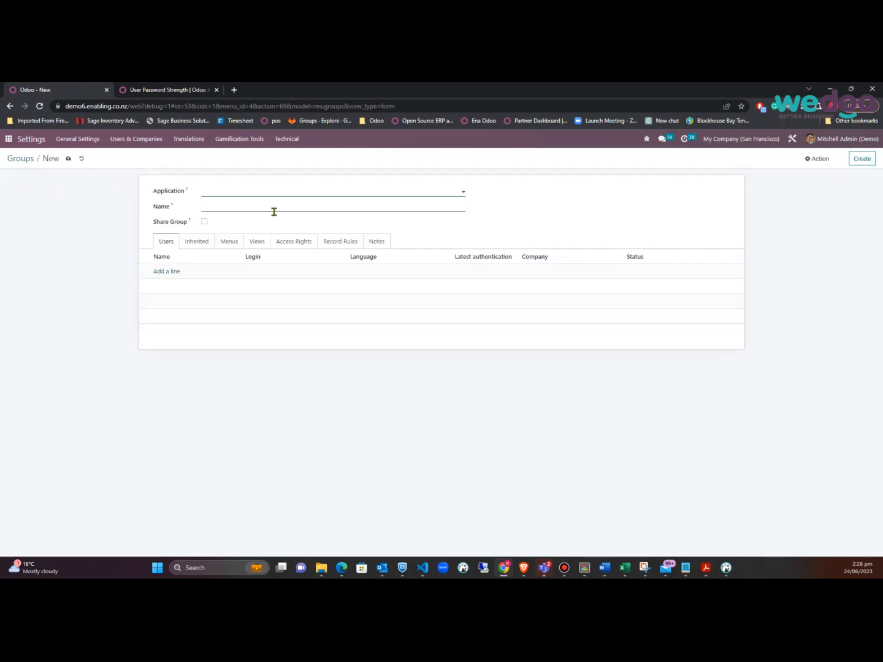
text(inve)
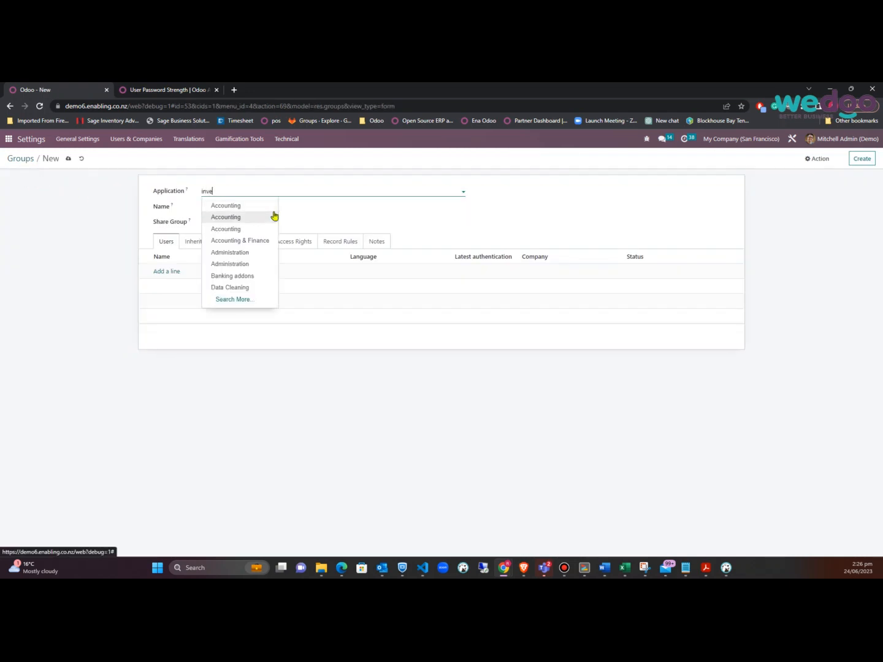
click(232, 210)
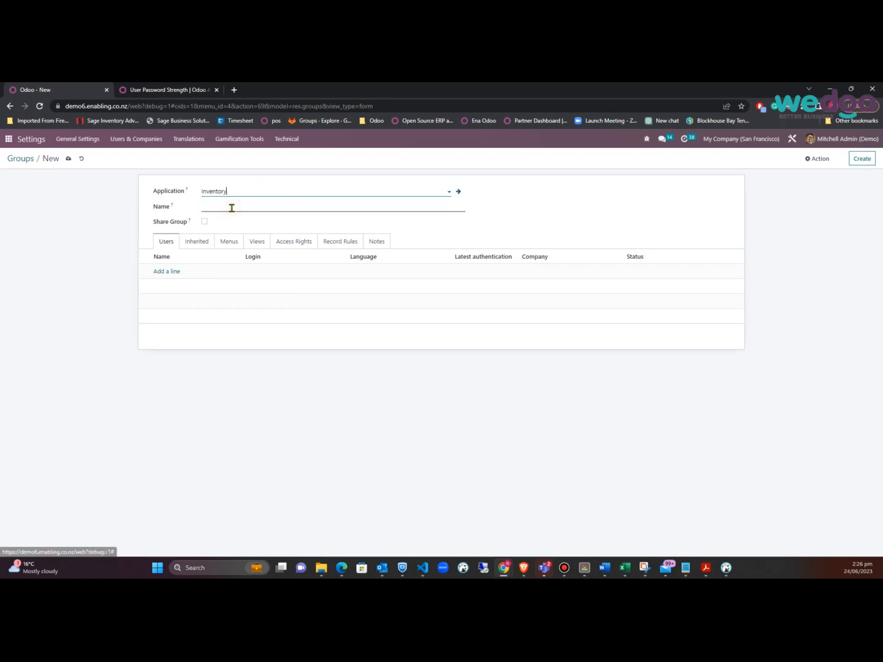
click(232, 208)
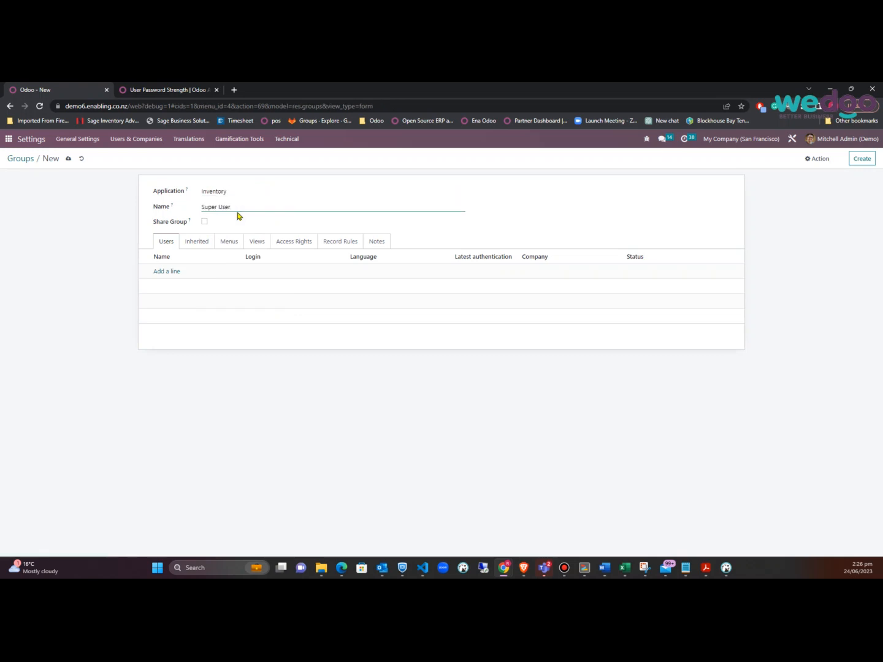
click(203, 246)
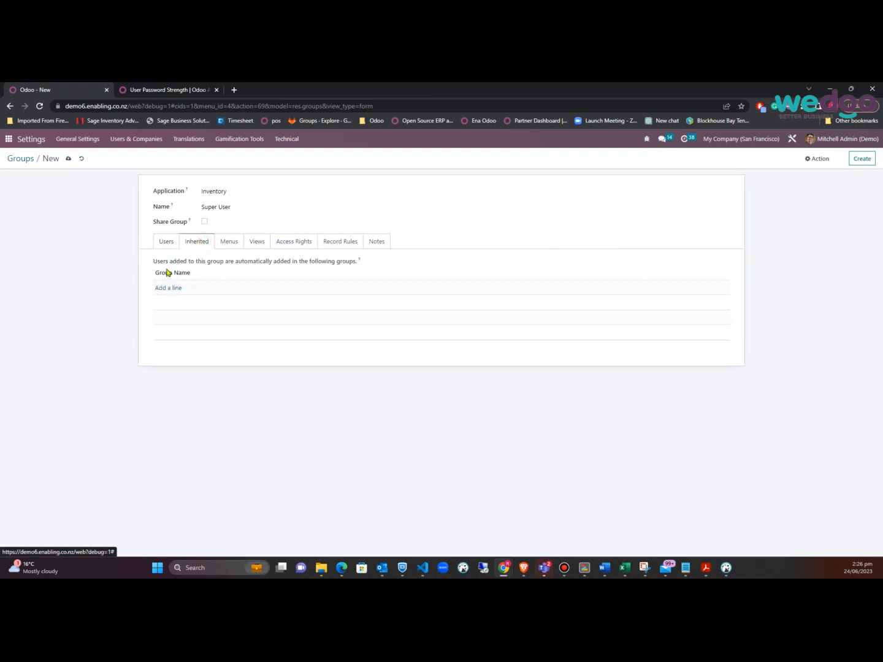
click(164, 244)
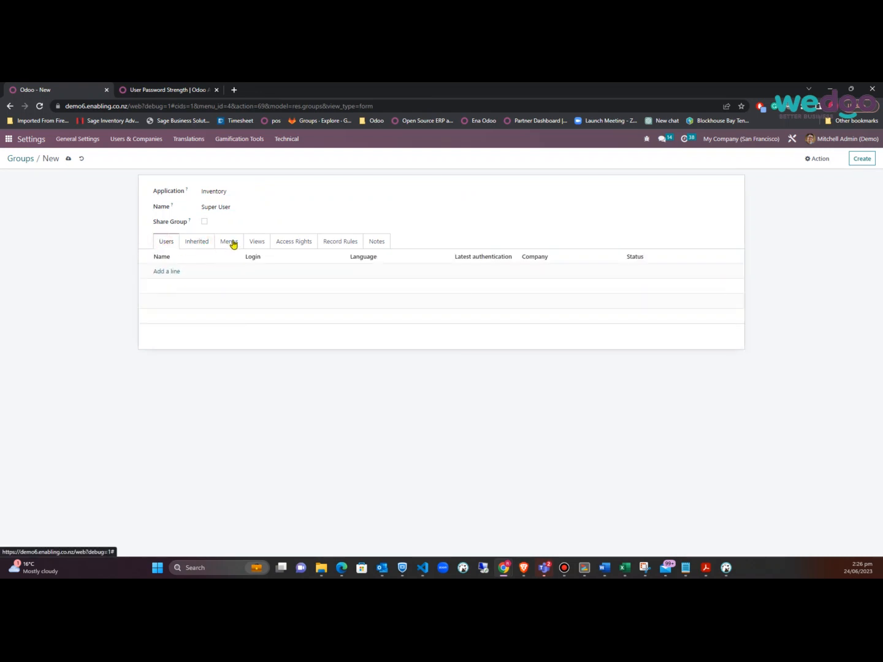
Add an access-rights line on the Product model granting Read, Write and Create
click(289, 245)
click(172, 272)
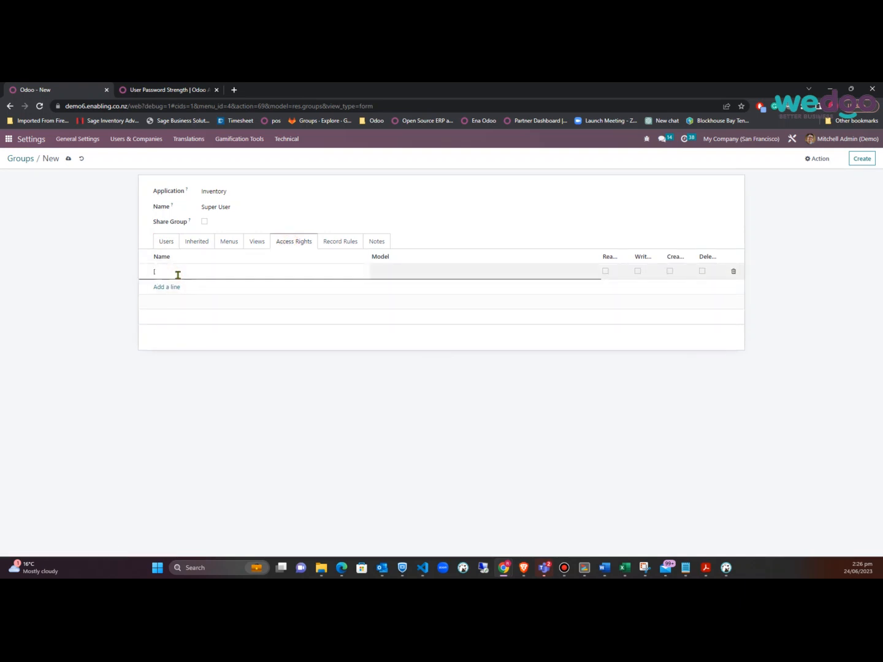
text(products)
key(Tab)
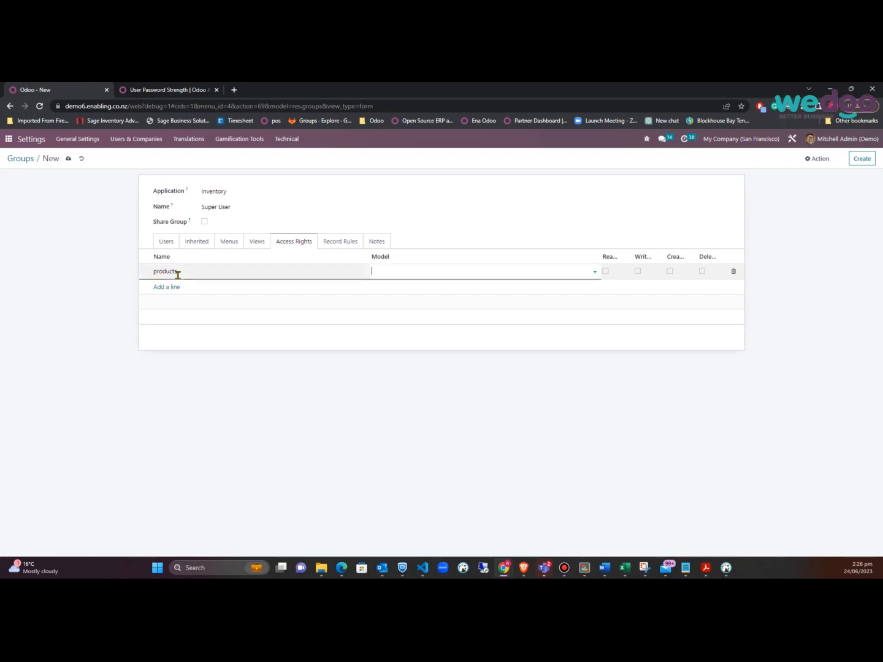
text(produ)
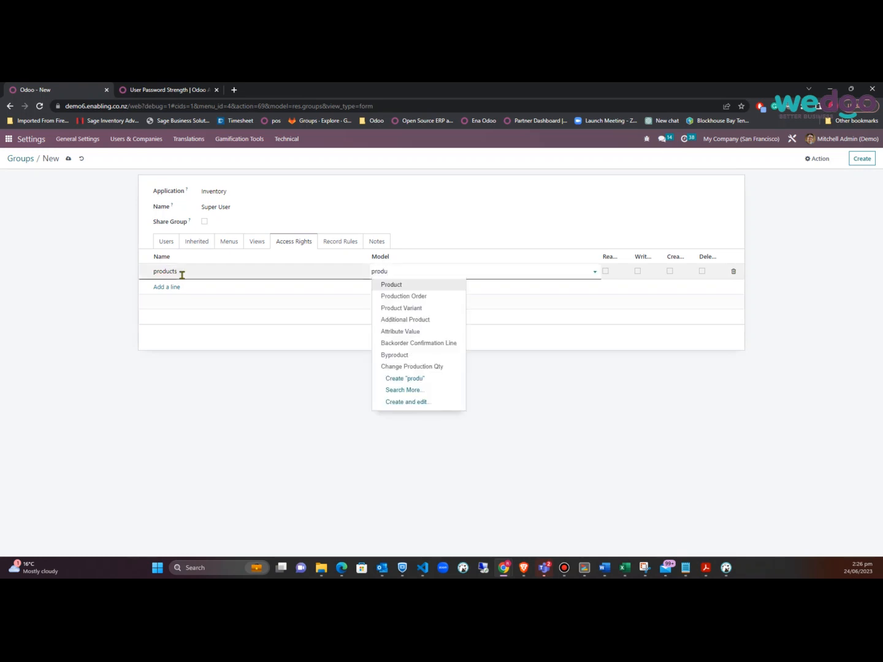
click(436, 288)
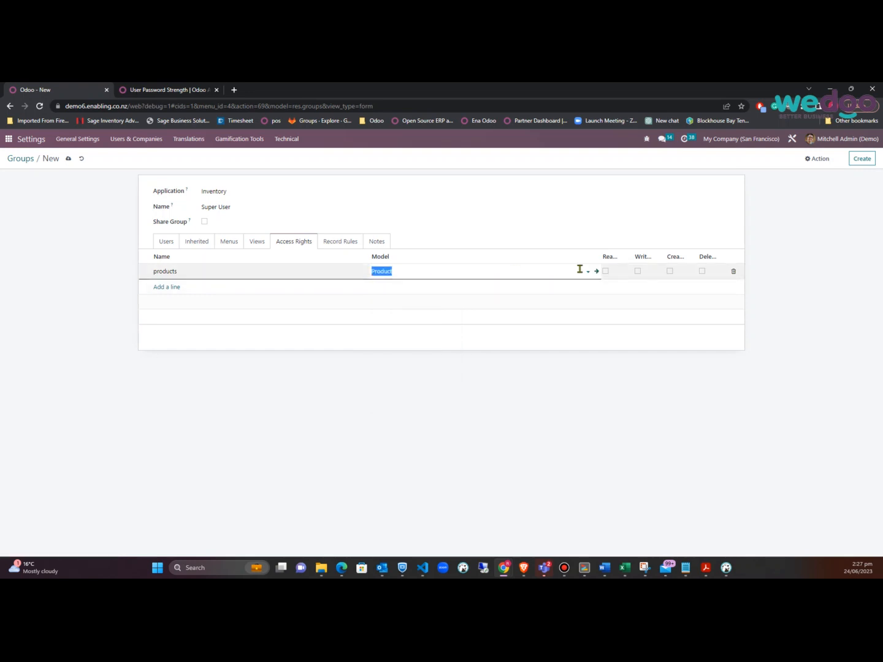
click(604, 272)
click(638, 271)
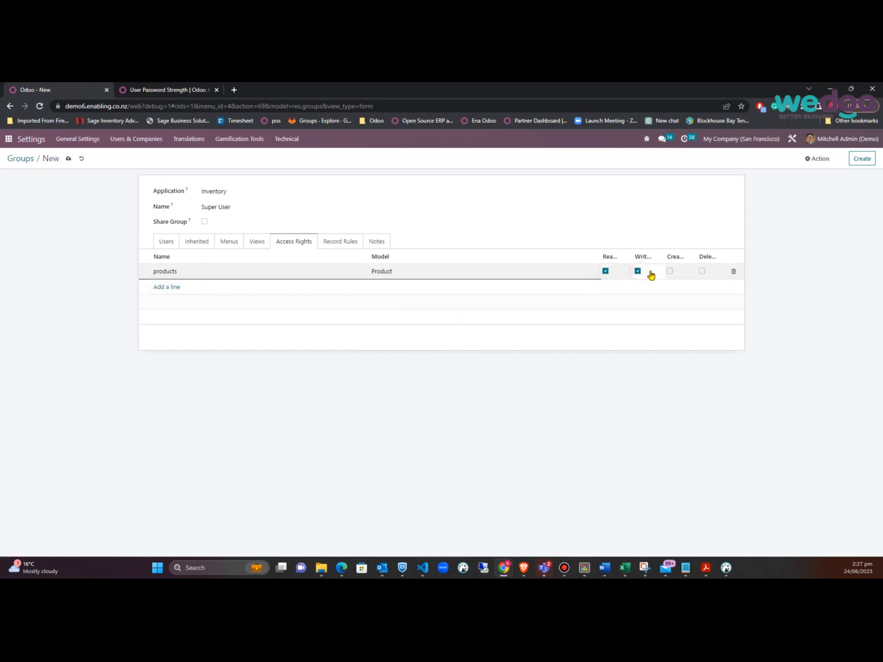
click(669, 272)
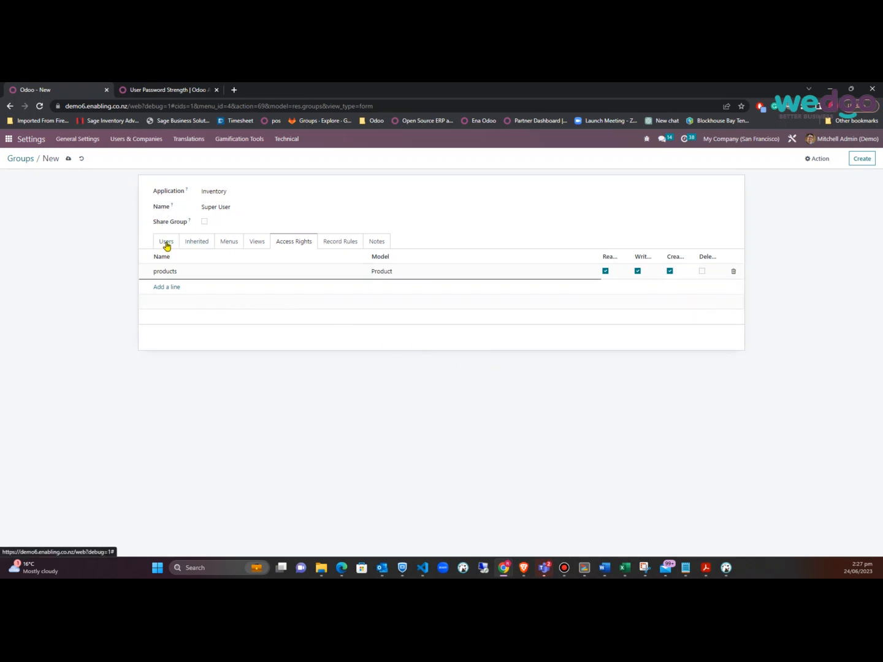
Make the group inherit Inventory / User and save the new Super User group
click(195, 245)
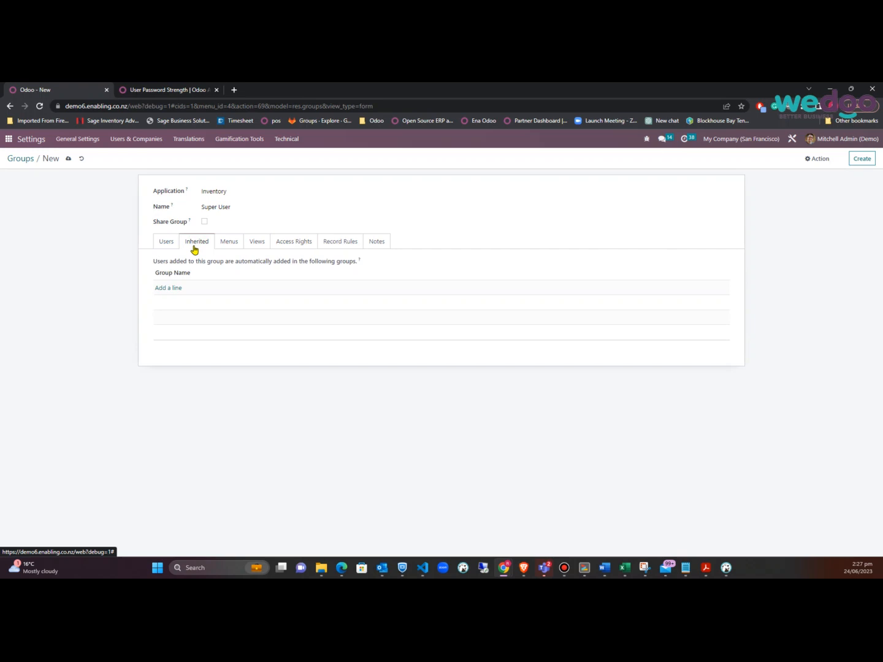
click(168, 288)
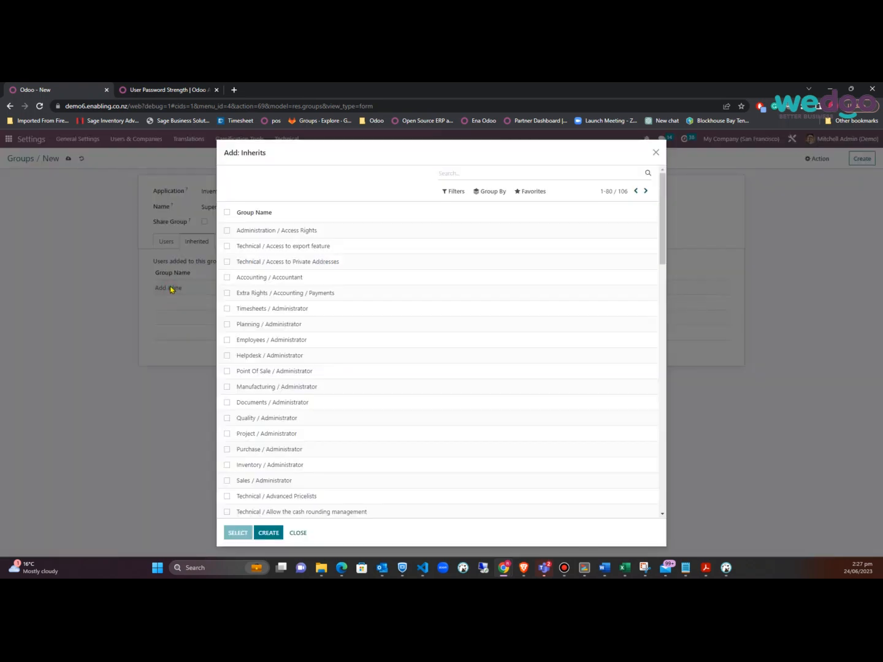
text(inventory)
key(Return)
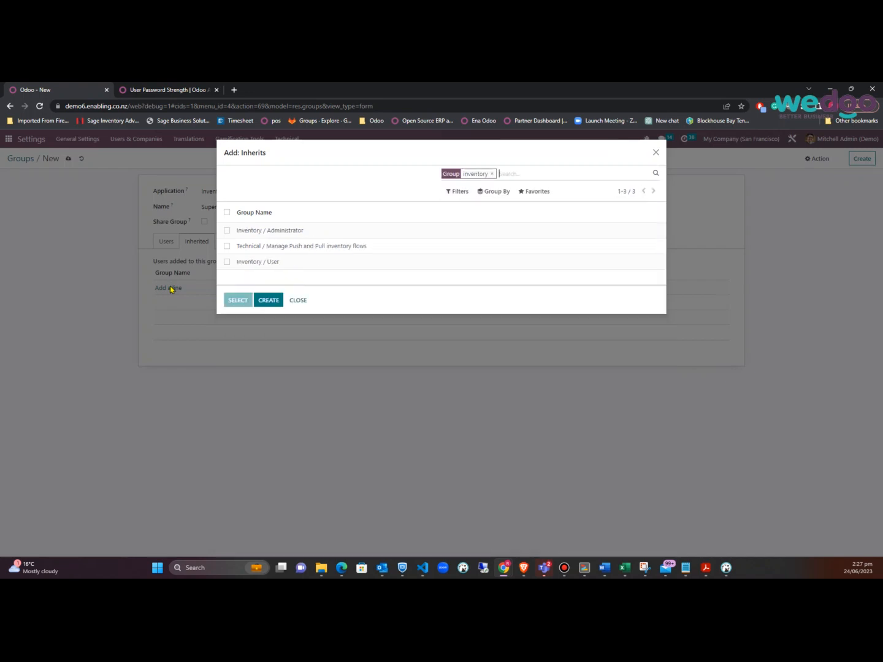
click(251, 265)
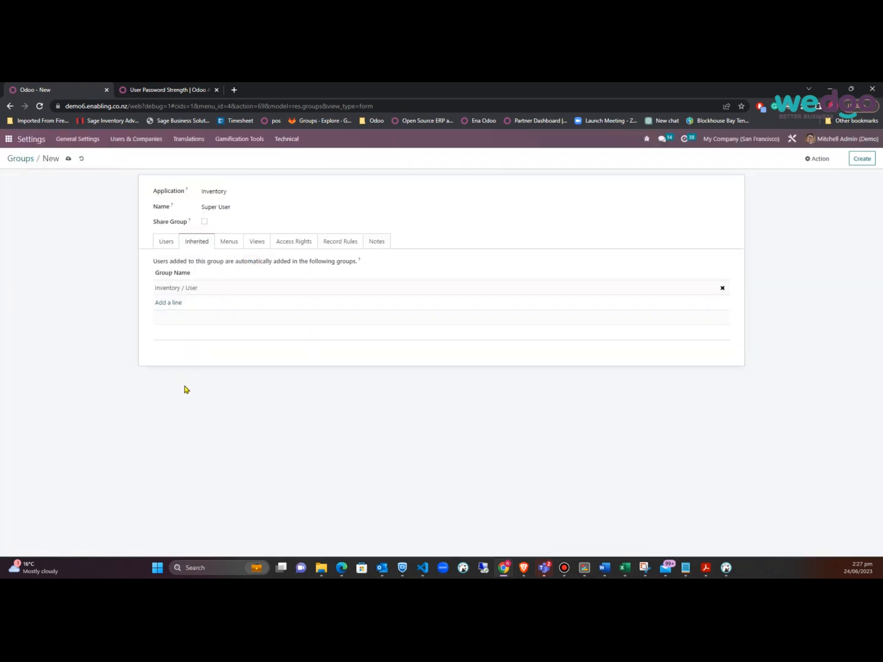
click(283, 240)
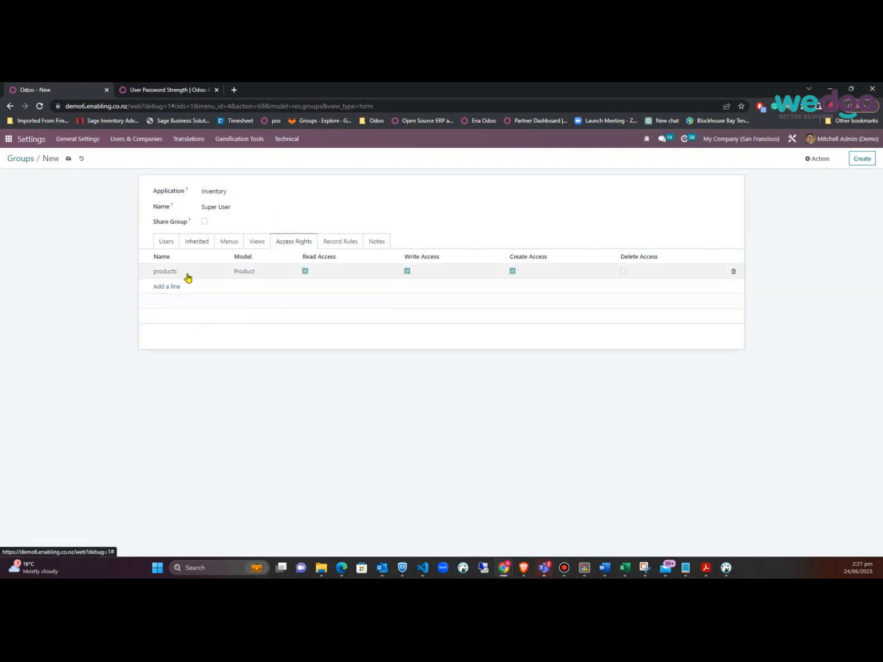
click(202, 242)
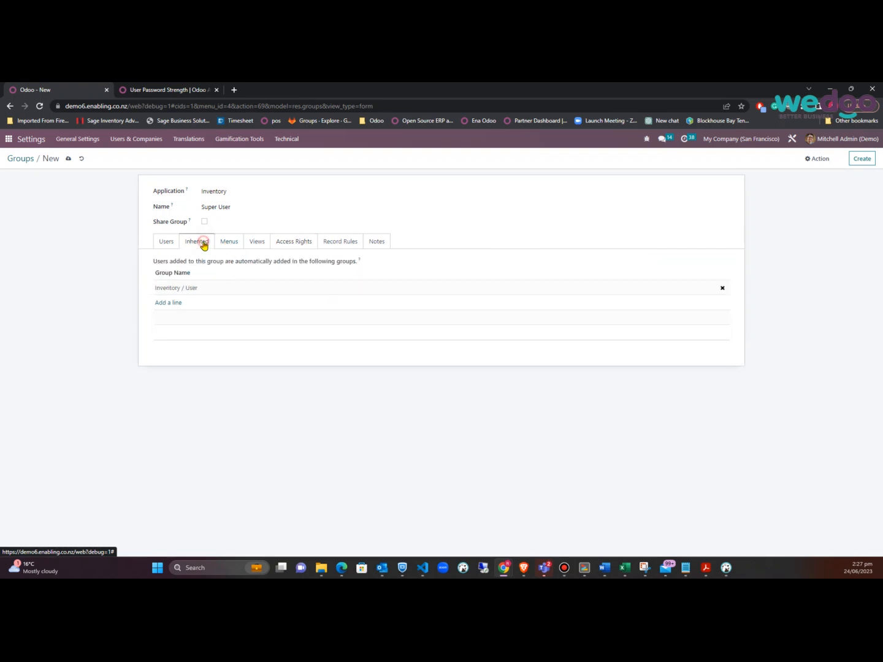
click(69, 161)
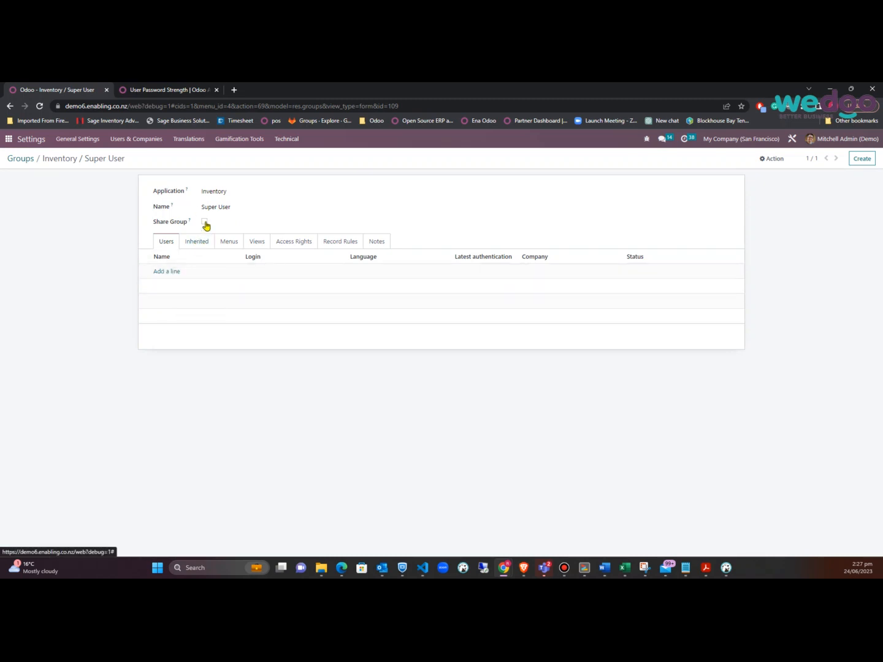
Open the Users list in a new browser tab and open the third user's record
click(153, 147)
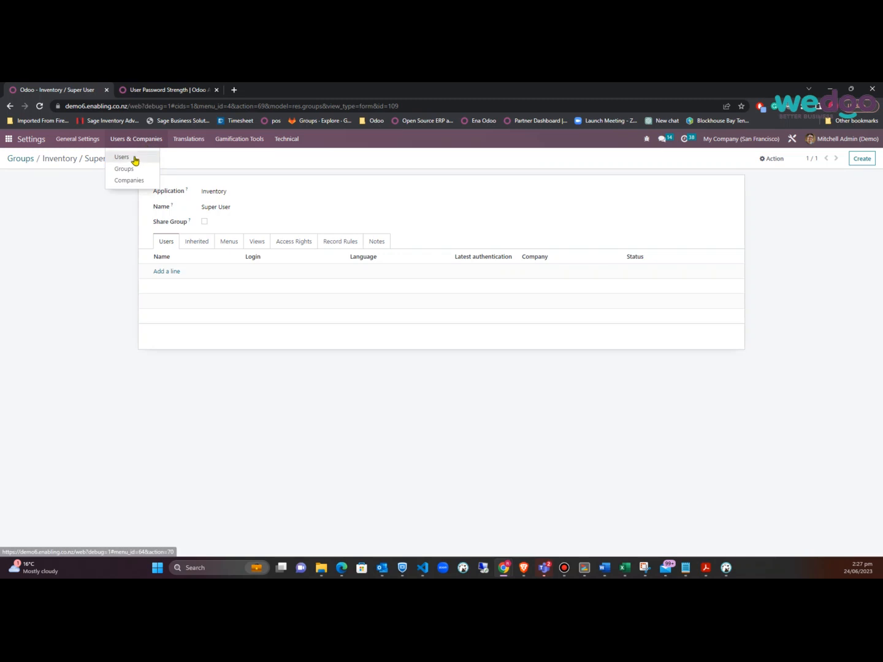
right_click(135, 157)
click(143, 167)
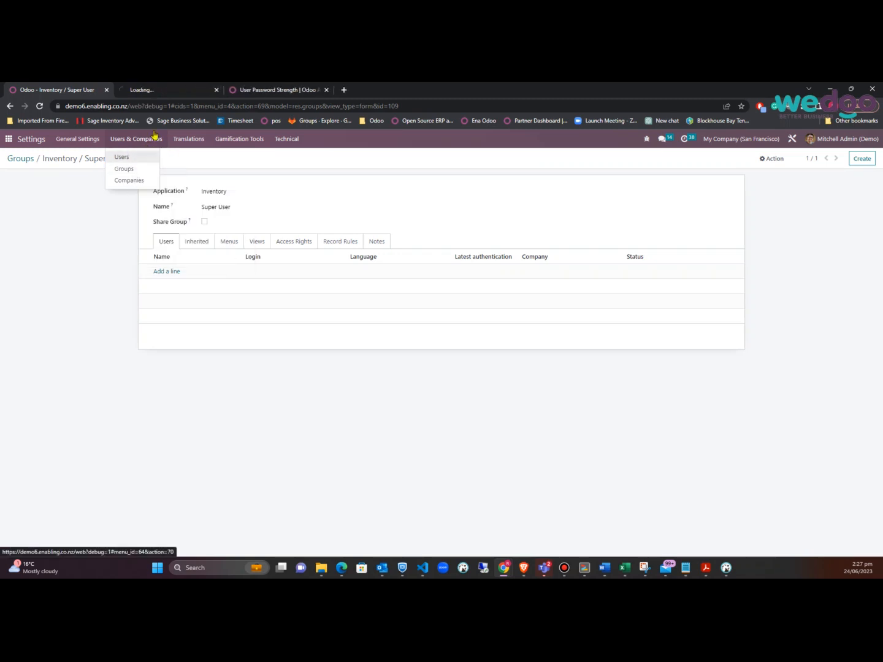
click(180, 91)
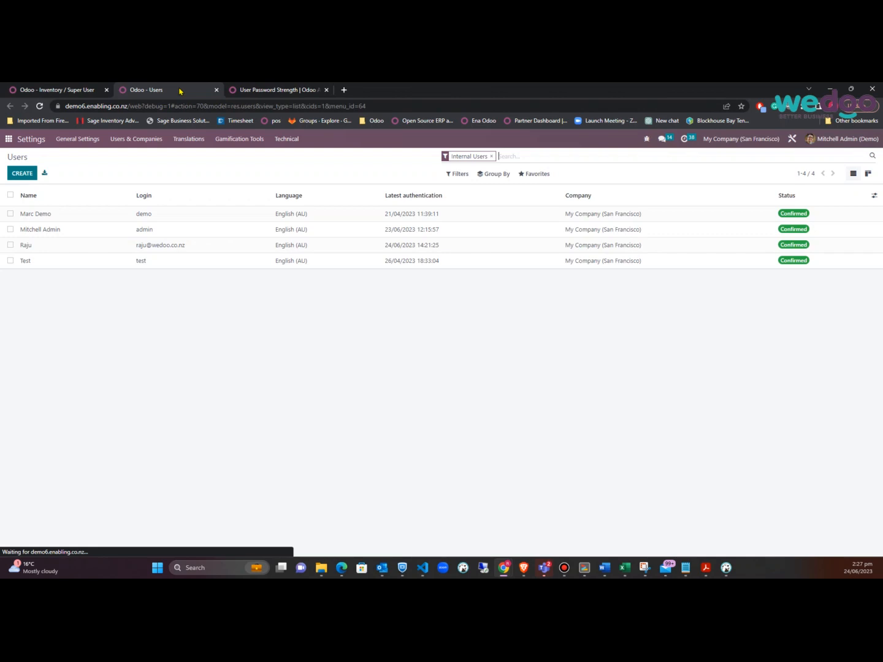
click(56, 244)
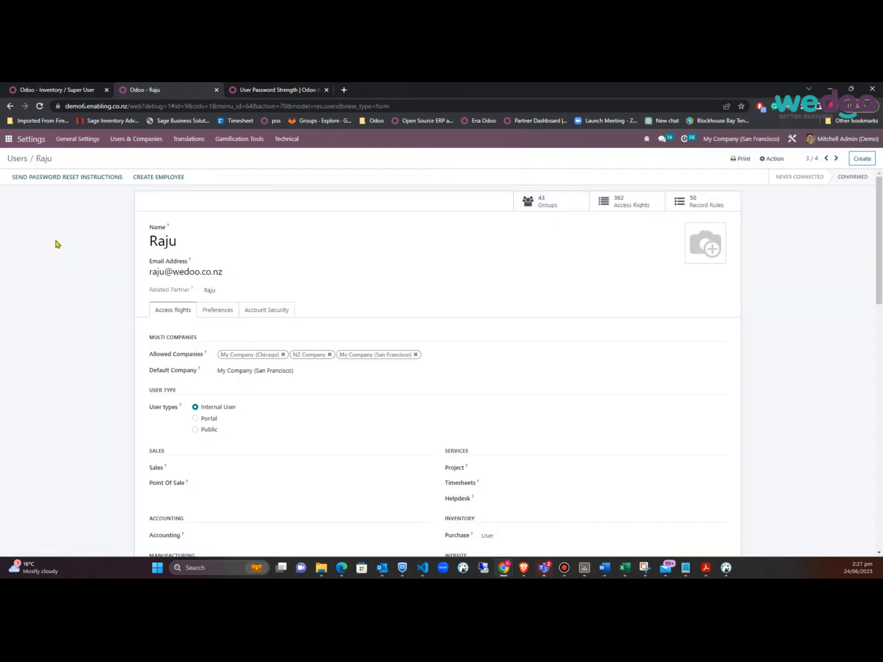
Find the user's Inventory access section, glancing at Purchase levels without changing anything
key(ctrl+f)
text(inv)
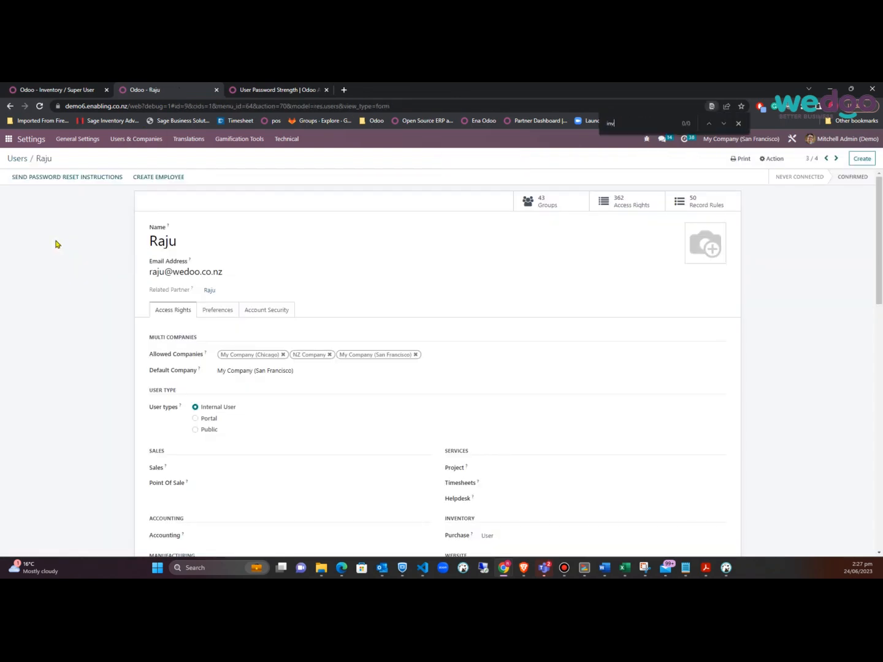
text(ento)
click(724, 125)
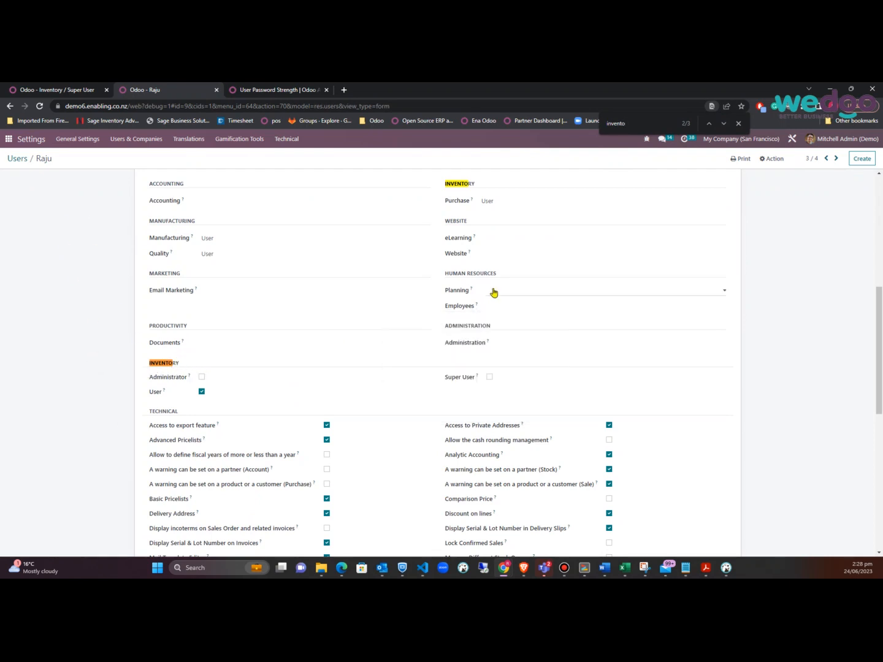
click(521, 201)
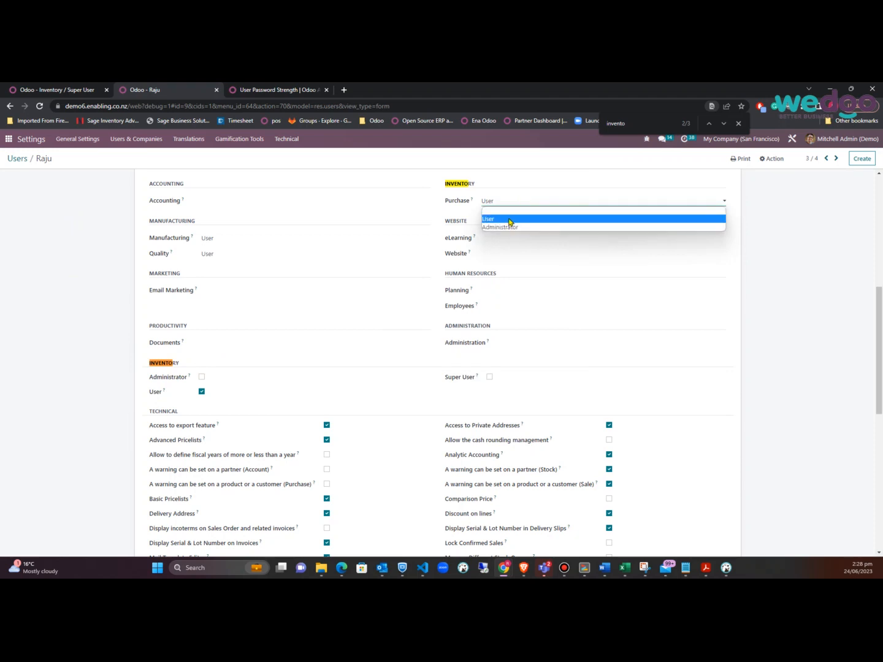
click(62, 418)
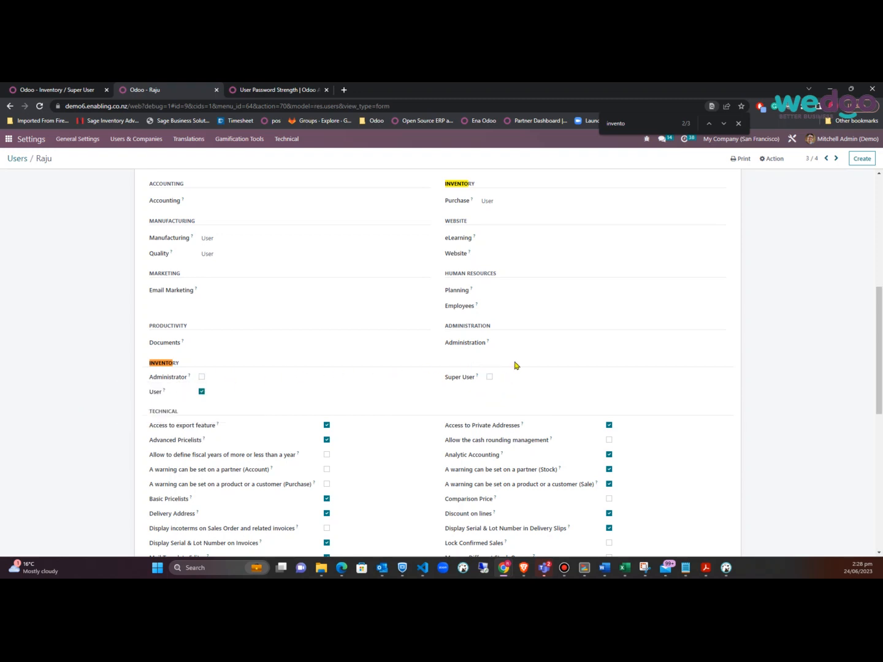
scroll(514, 365, up, 3)
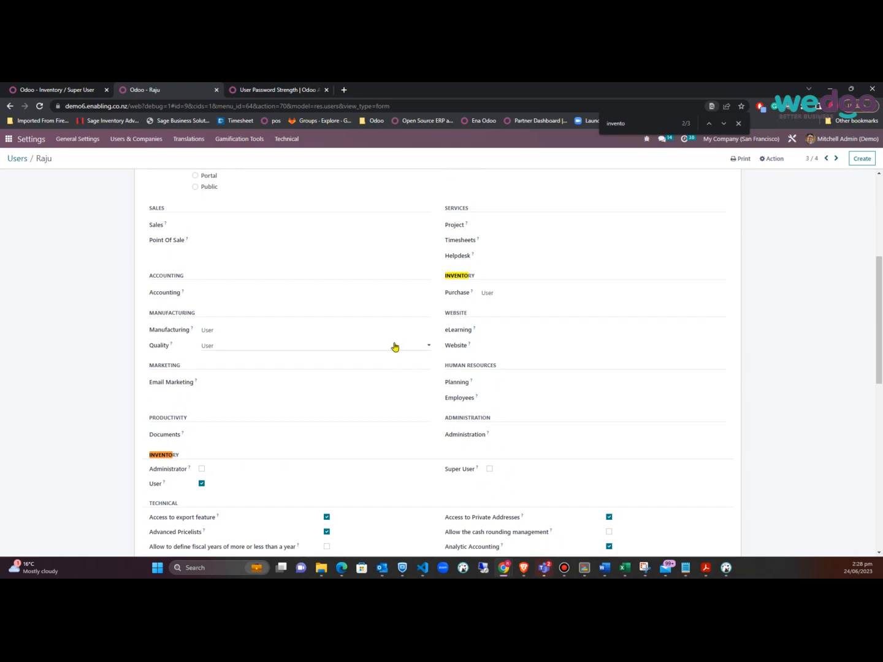
scroll(271, 349, down, 1)
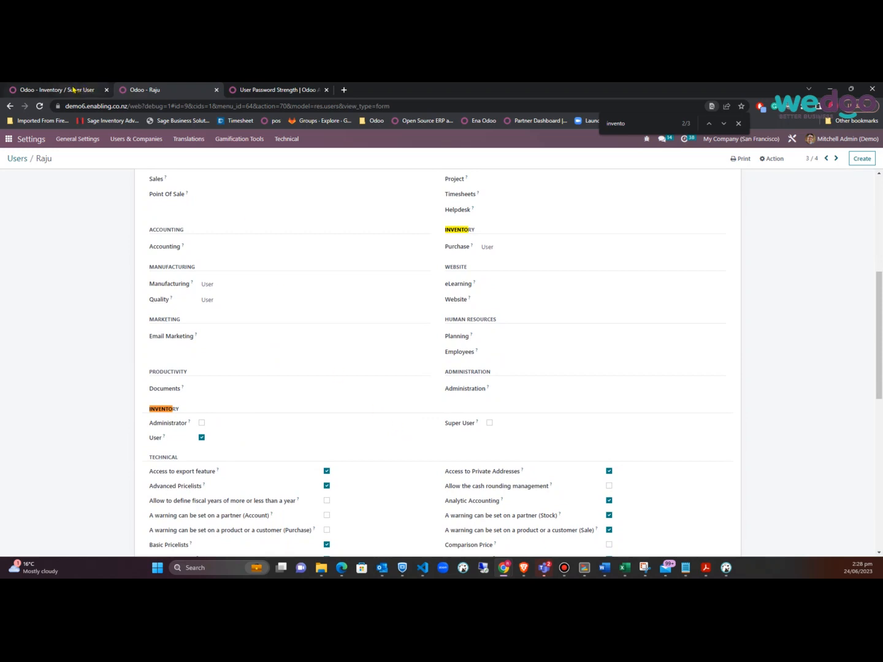
click(73, 90)
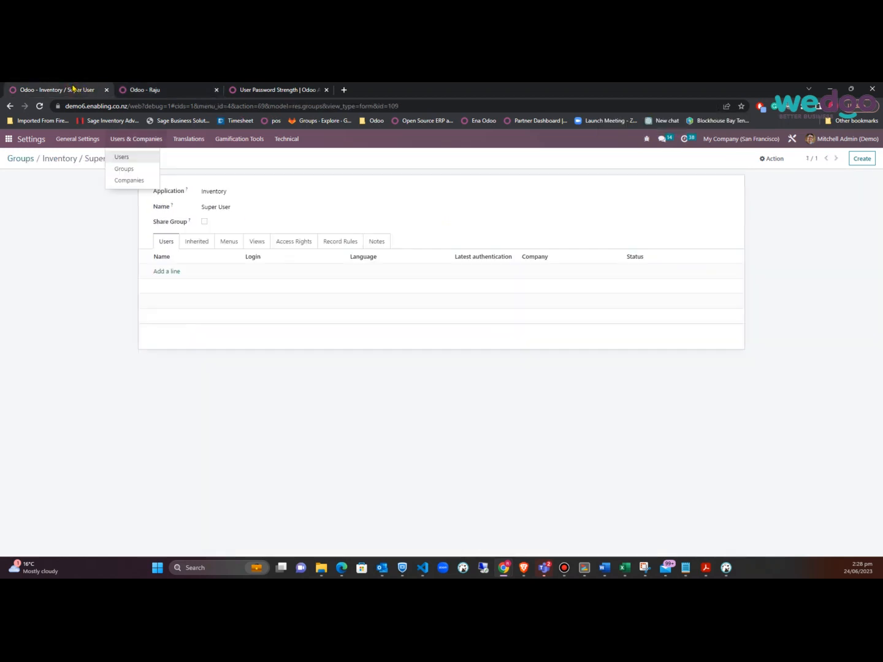
Replace Inventory / Administrator's inherited Inventory / User with Inventory / Super User and save
click(22, 161)
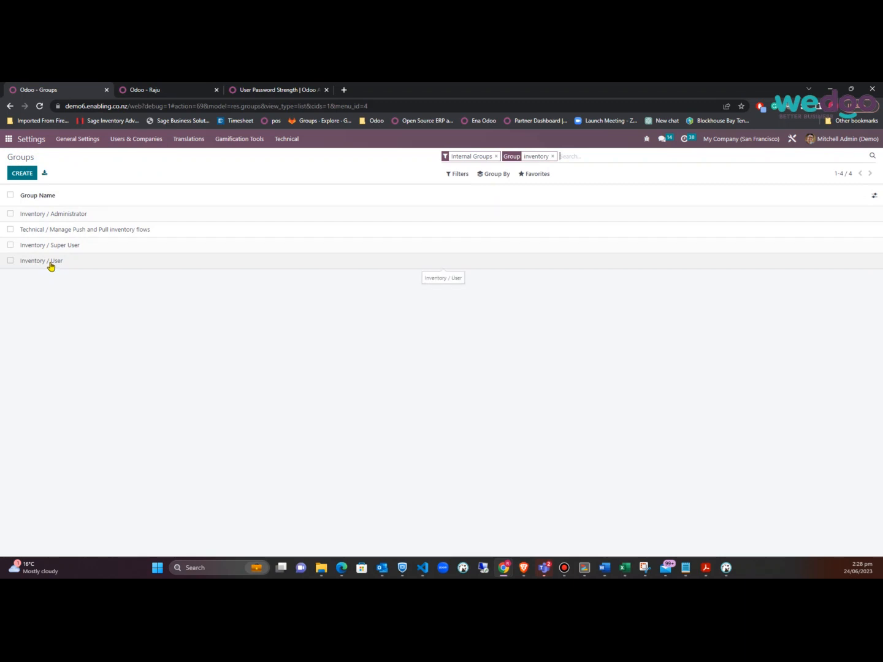
click(61, 215)
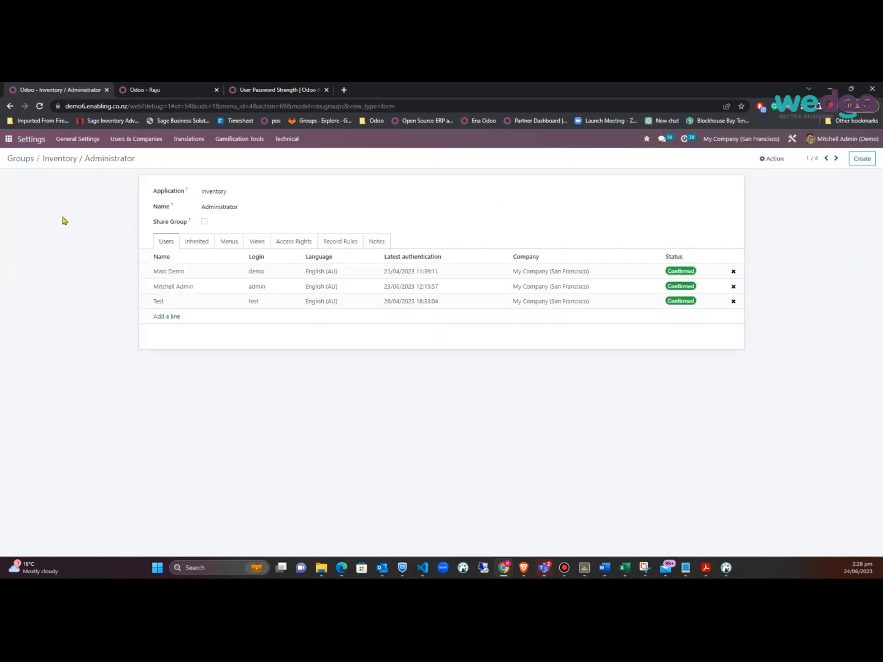
click(202, 243)
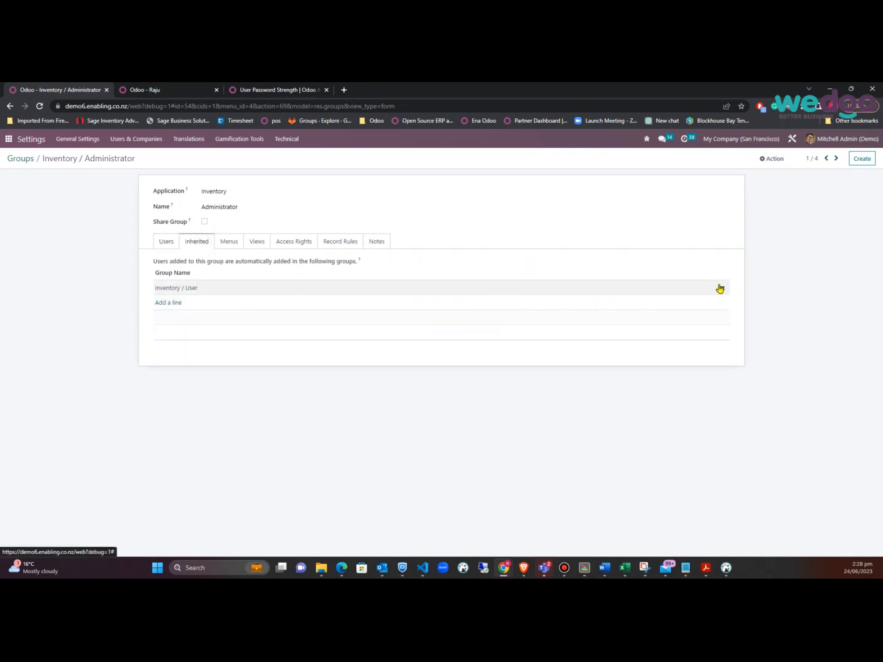
click(722, 289)
click(174, 290)
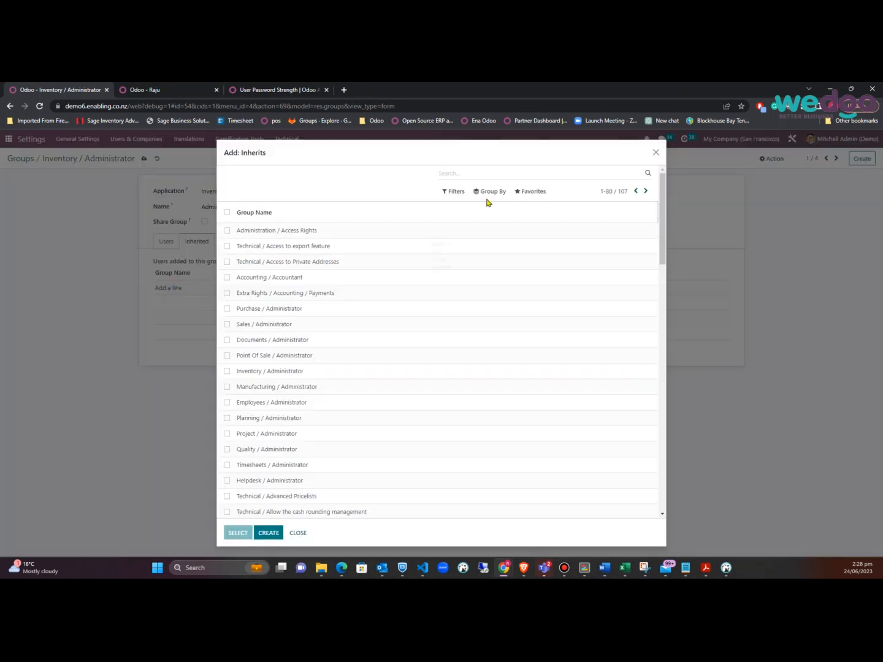
text(super)
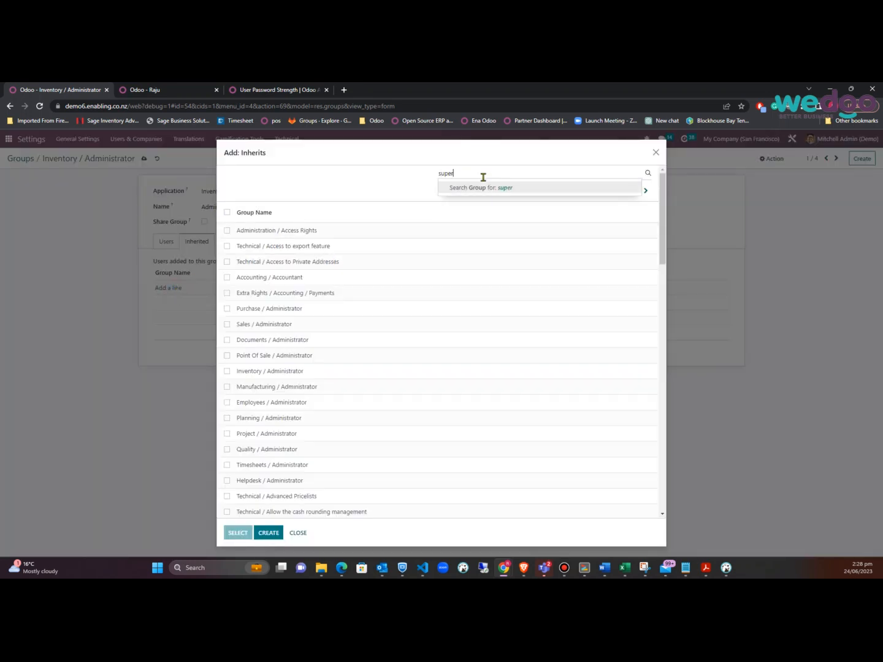
key(Return)
click(227, 231)
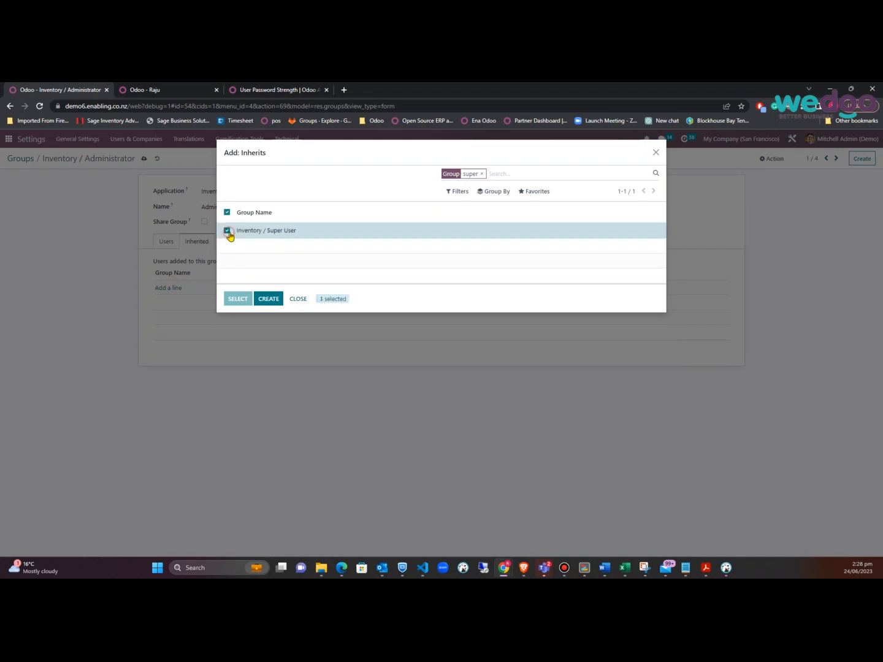
click(239, 299)
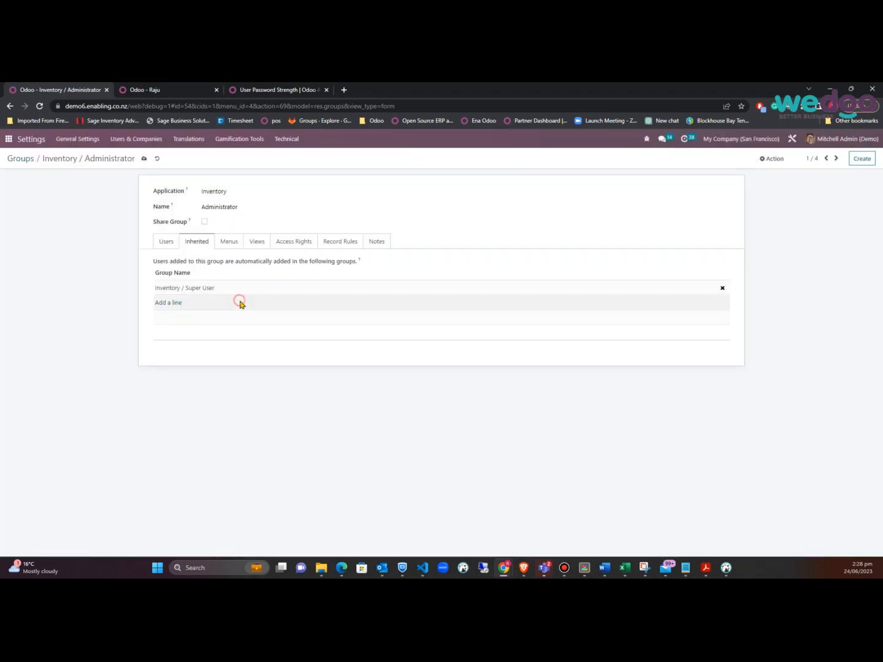
click(144, 159)
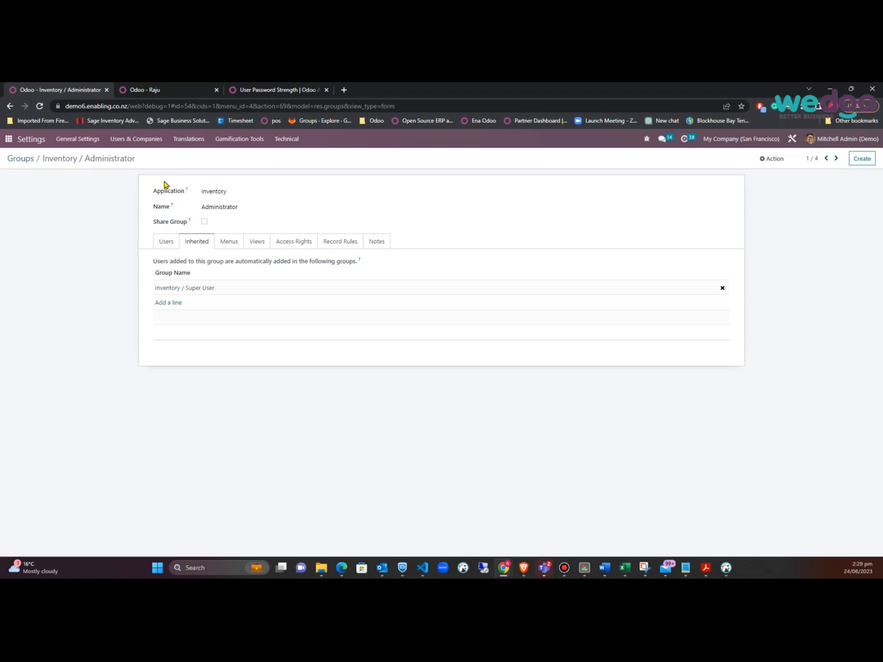
Check the Administrator group's users, then switch to the user's record tab
click(166, 242)
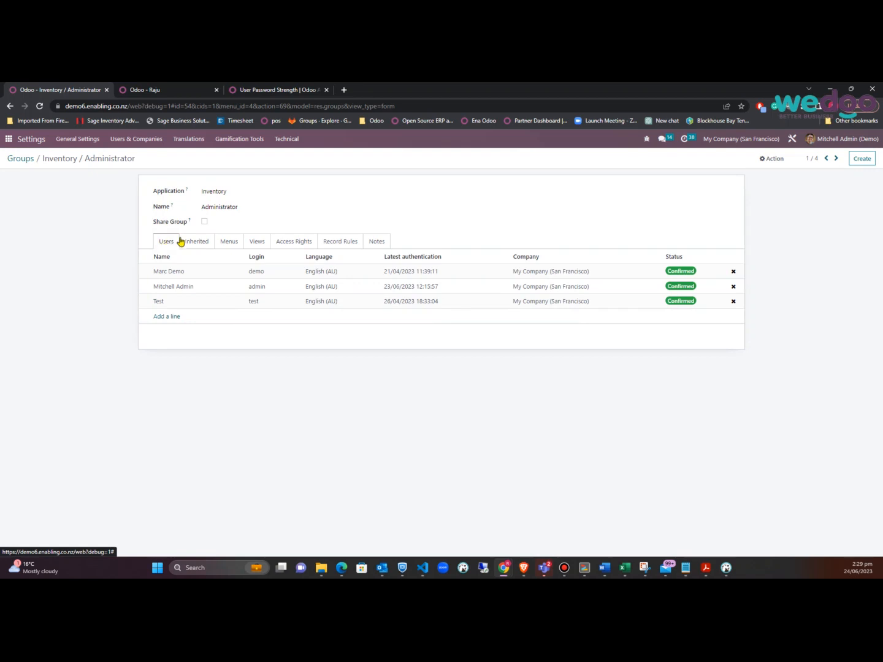
click(189, 242)
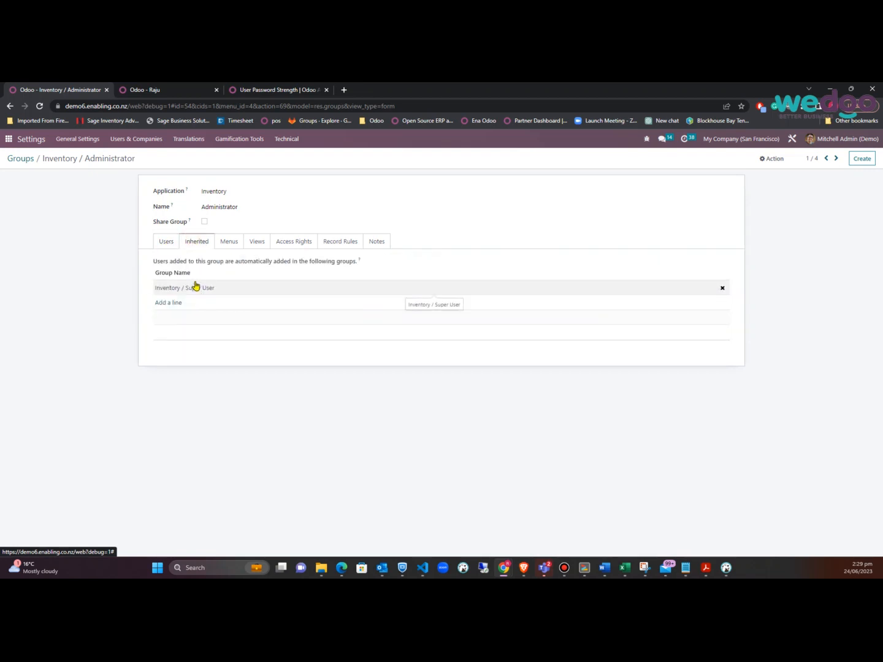
click(143, 90)
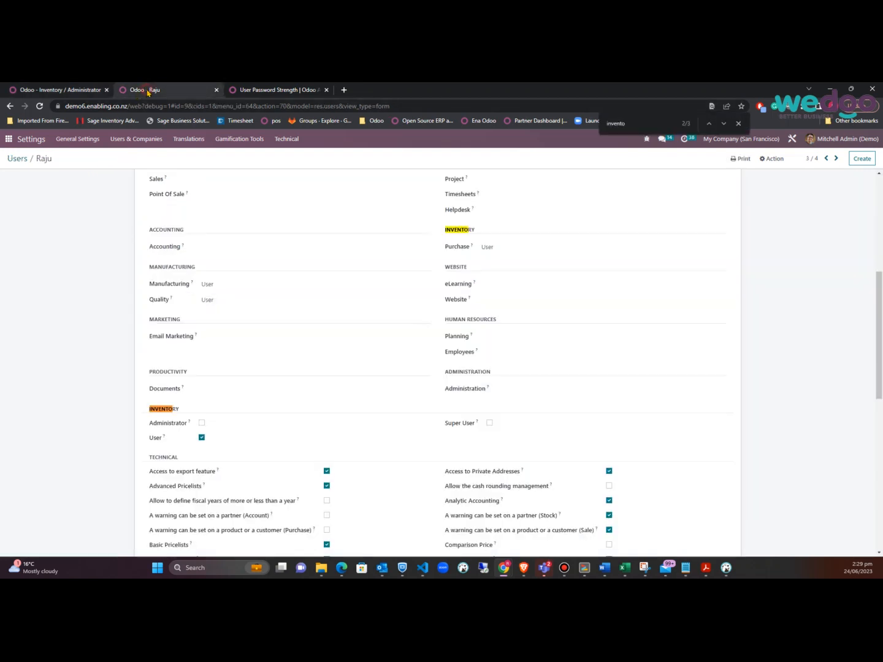
Reload the user's form, change its Inventory access from User to Super User, and save
click(39, 107)
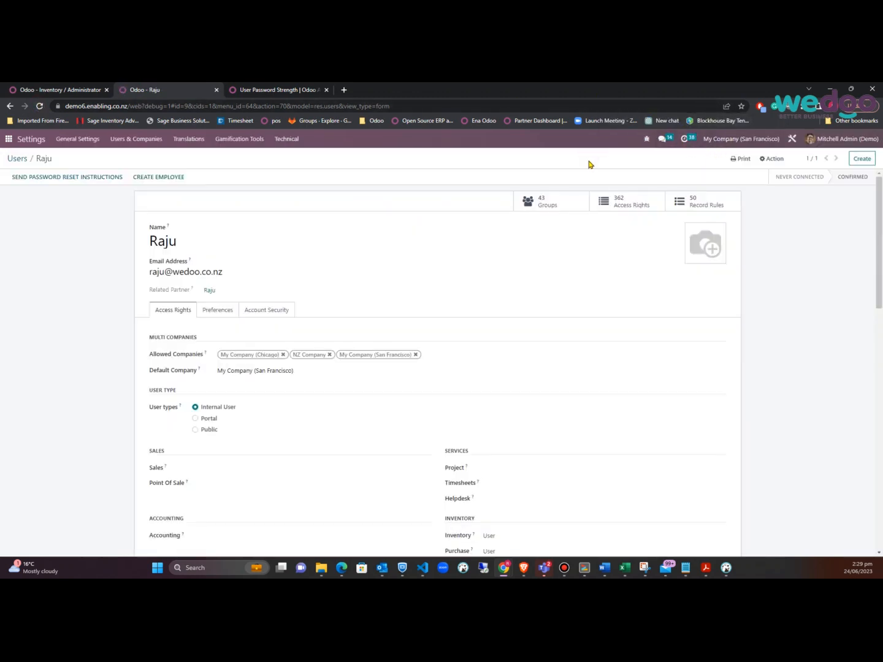
key(ctrl+f)
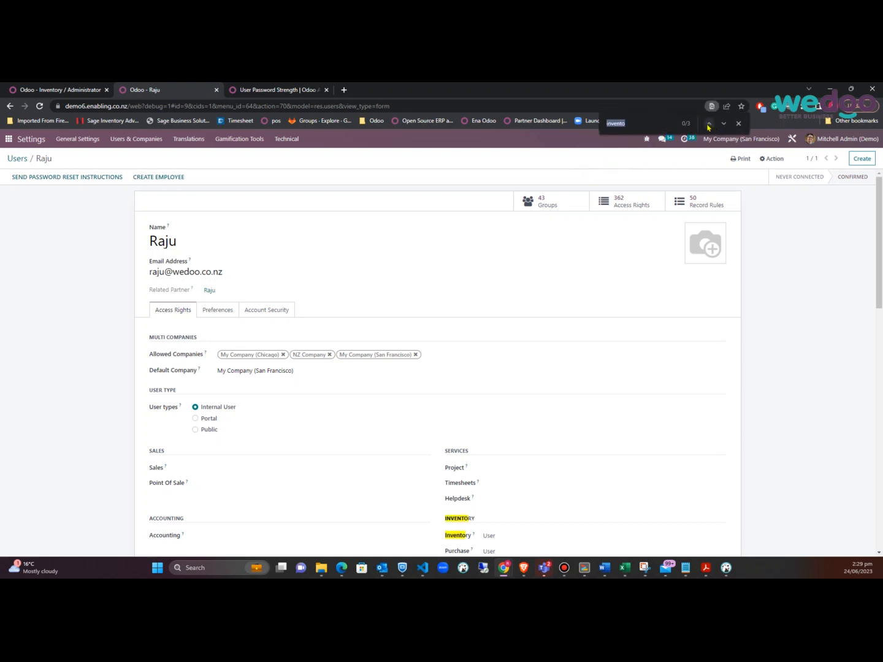
click(725, 124)
scroll(522, 422, down, 2)
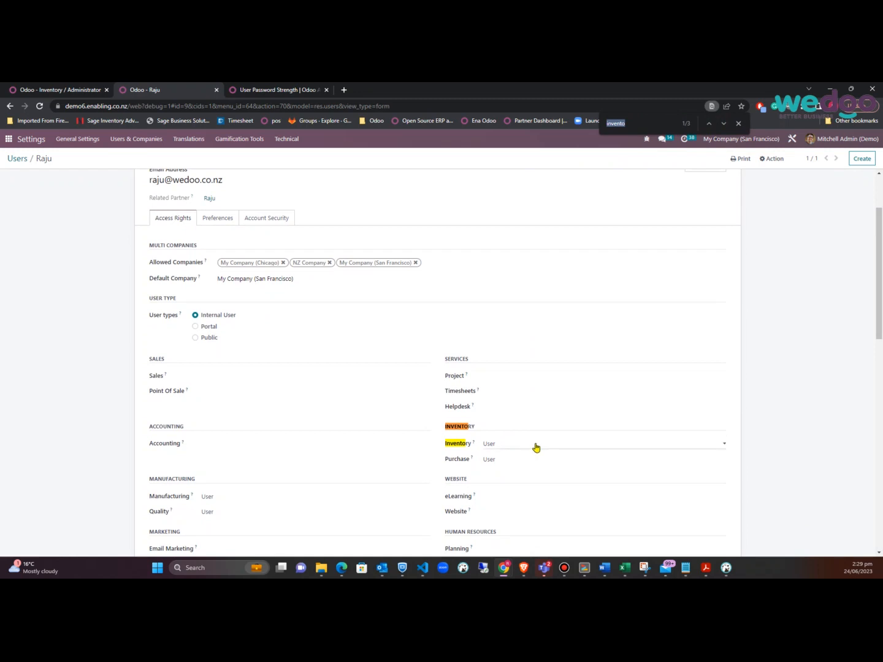
scroll(214, 248, up, 1)
scroll(366, 350, down, 2)
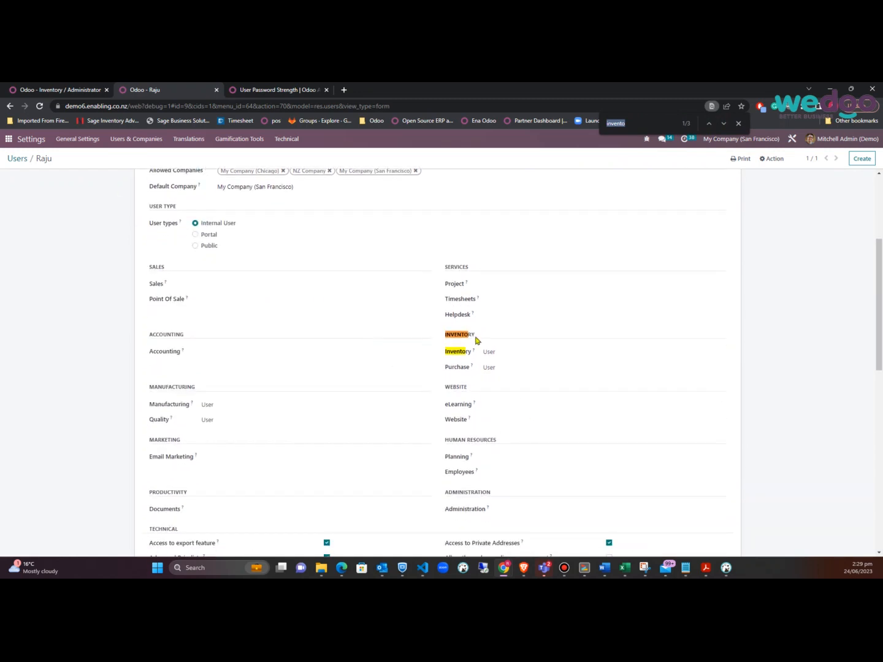
click(540, 356)
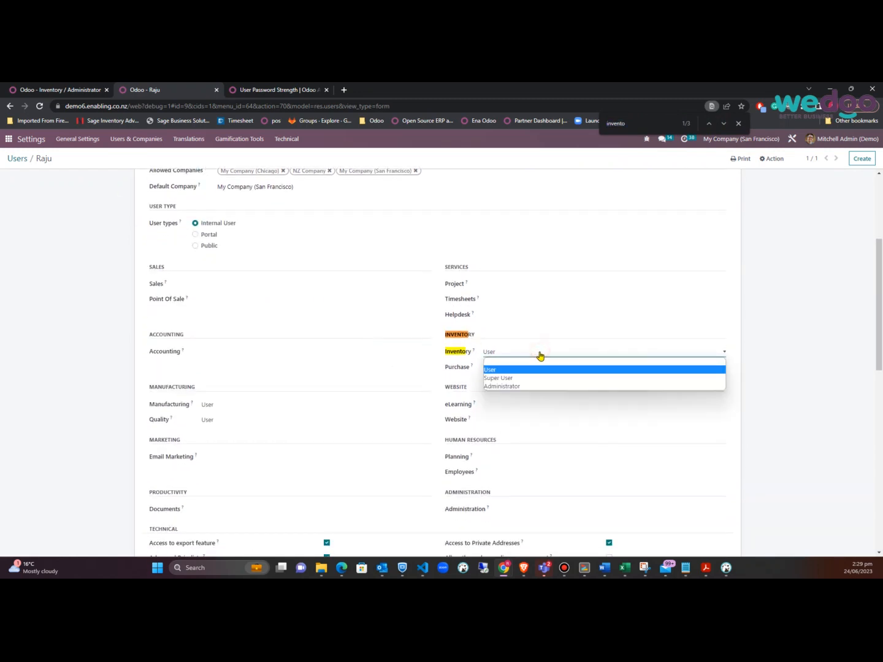
click(514, 378)
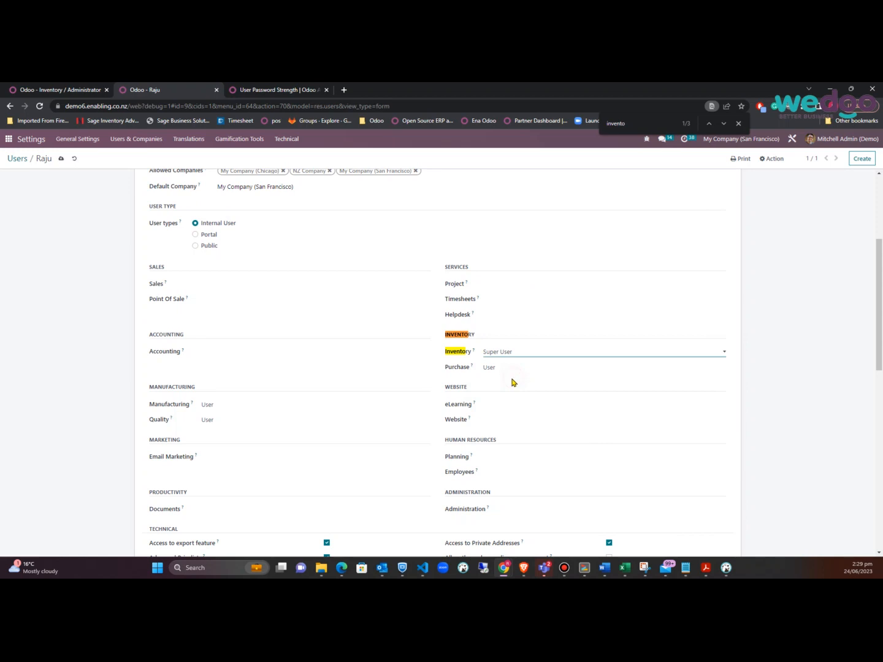
click(60, 160)
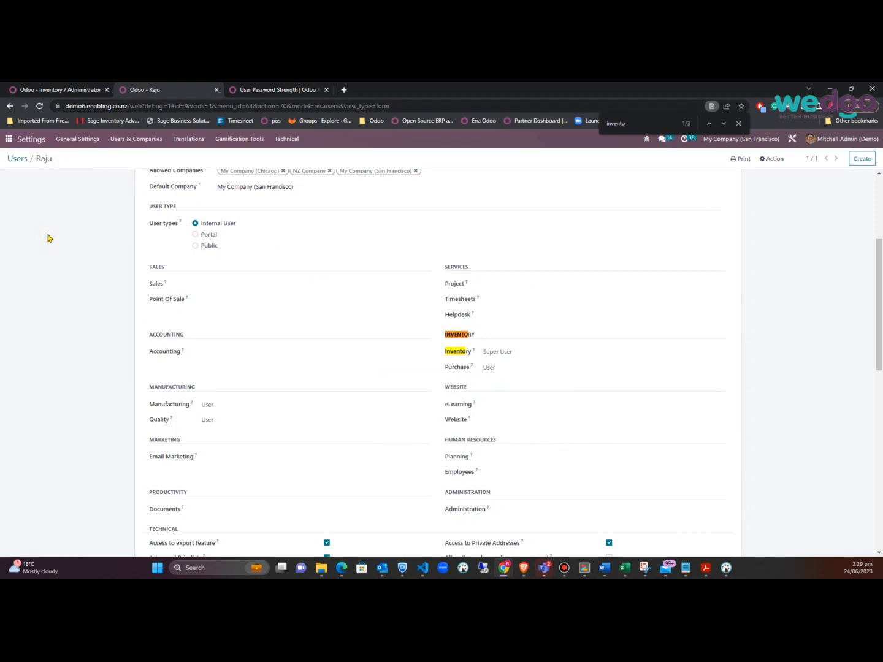
key(alt+Tab)
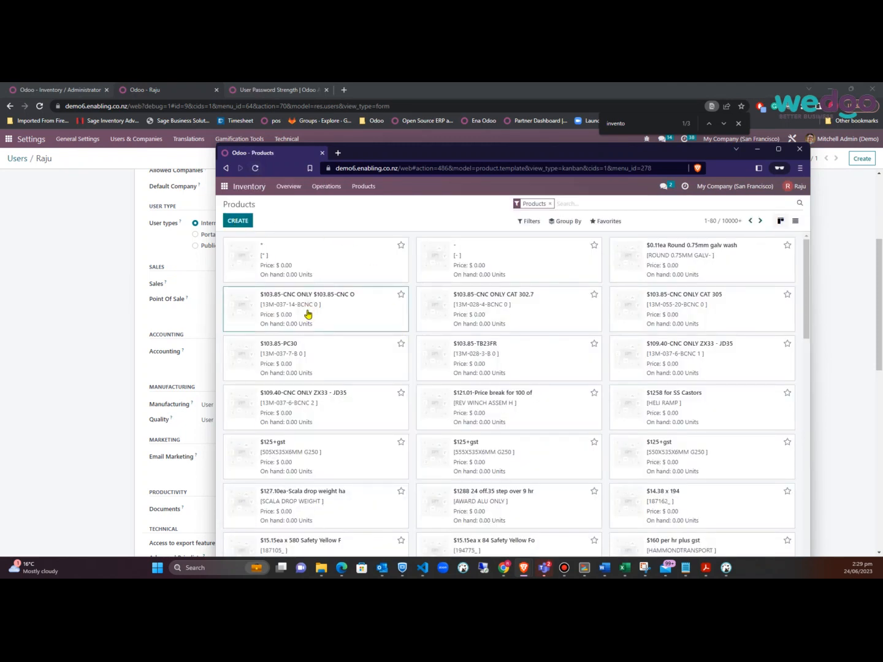
In the user's session, open a product and confirm its type stays Storable Product
click(307, 314)
click(390, 369)
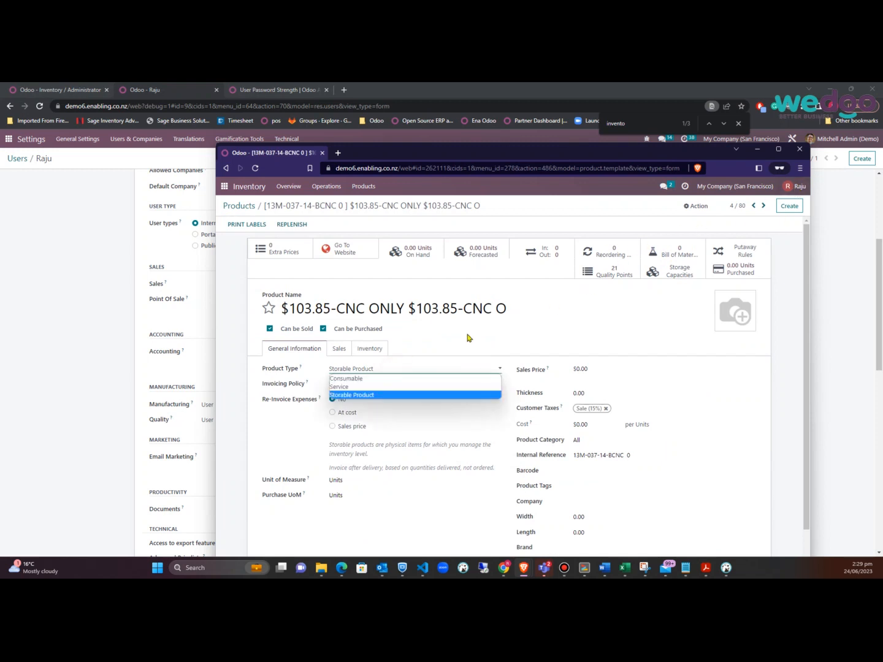
click(632, 368)
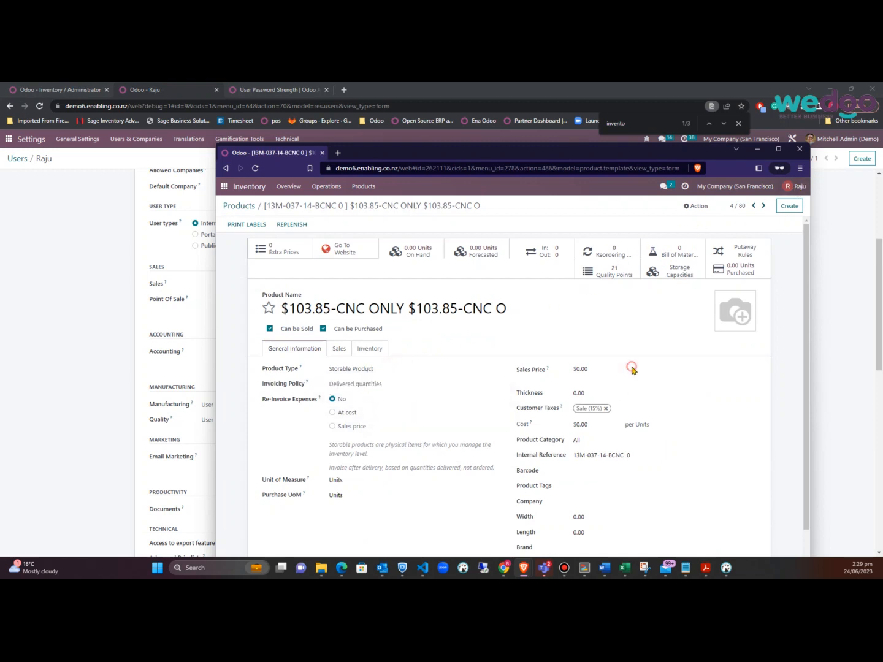
Confirm the user's Inventory access still reads Super User and return to the apps home screen
click(78, 279)
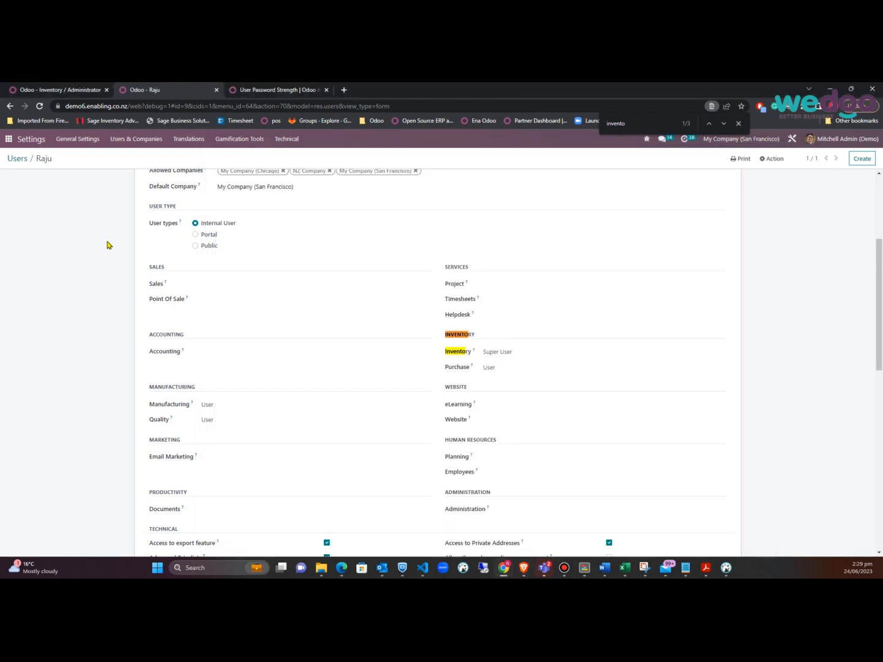
click(532, 354)
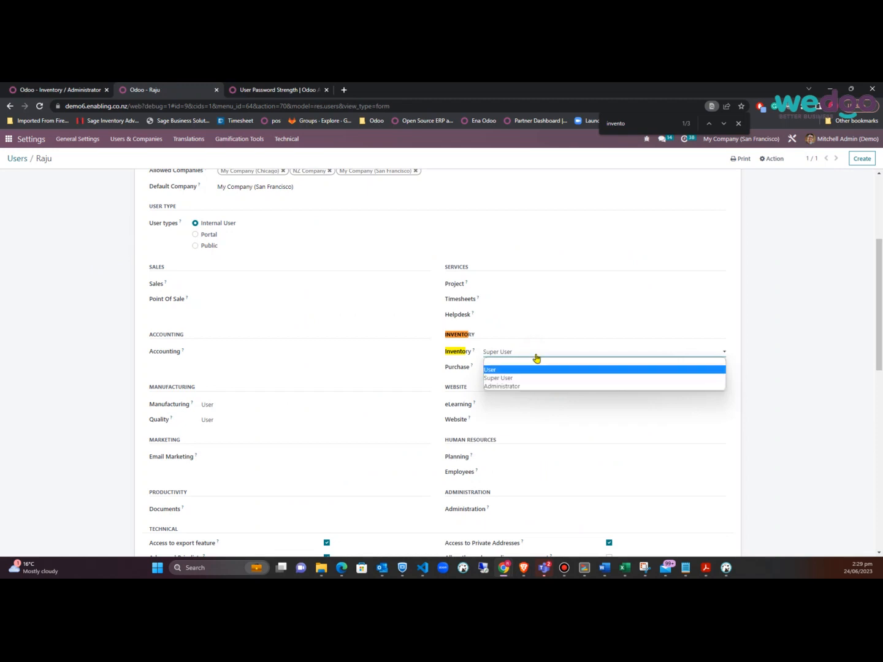
click(59, 238)
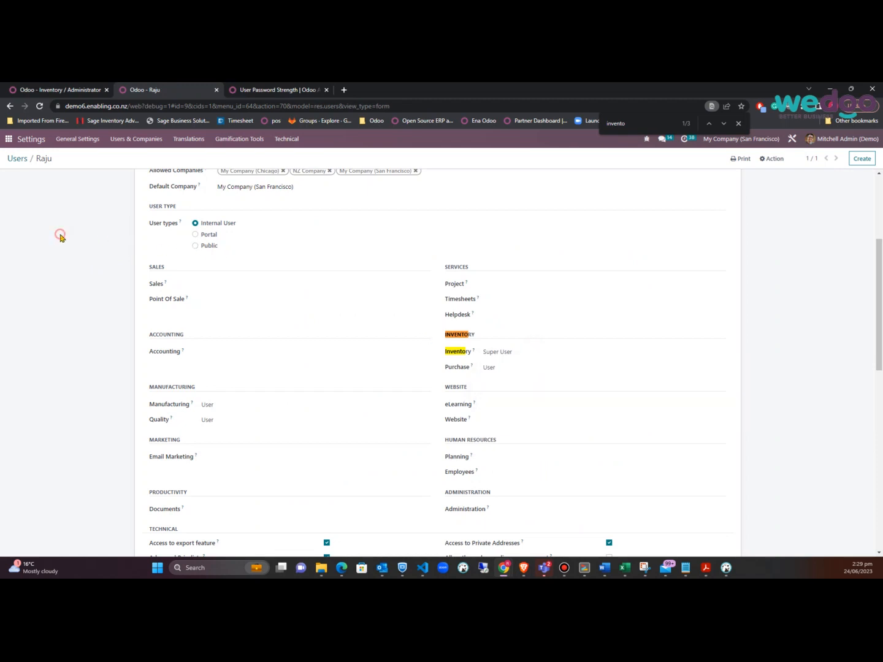
key(alt+Tab)
click(79, 254)
click(8, 142)
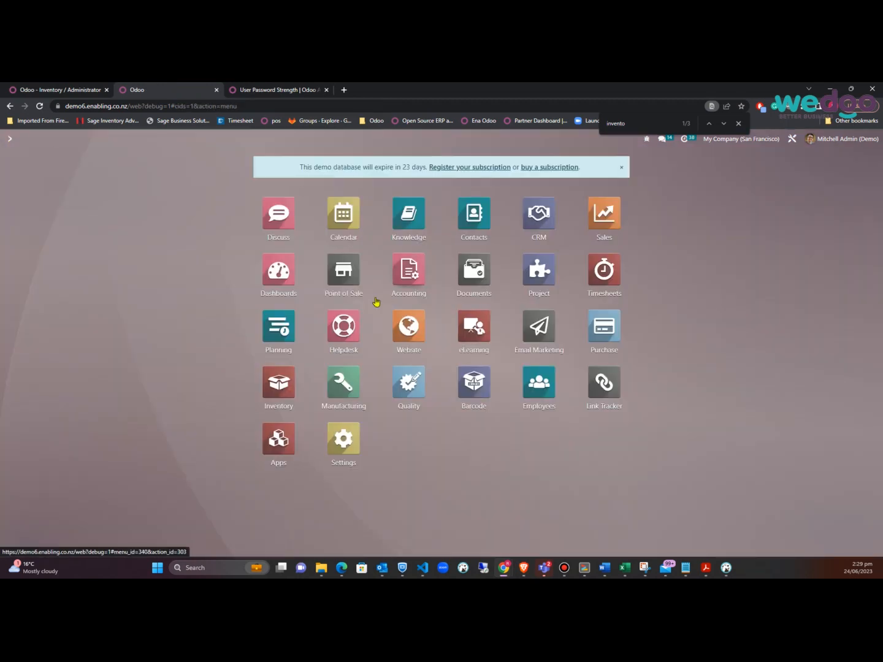
Compare admin's Inventory Operations menu, which has Landed Costs, with the user's Operations menu
click(273, 396)
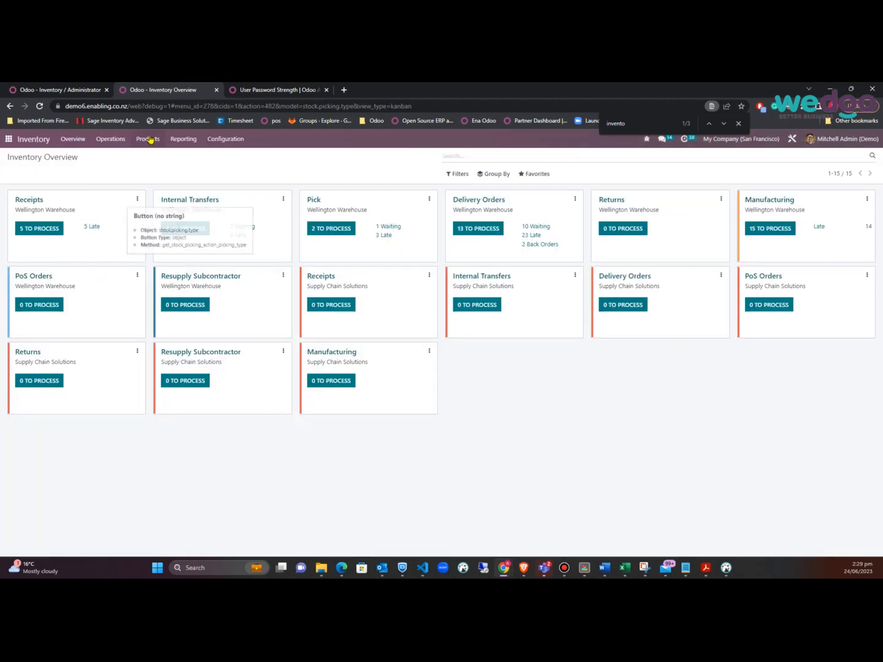
click(119, 143)
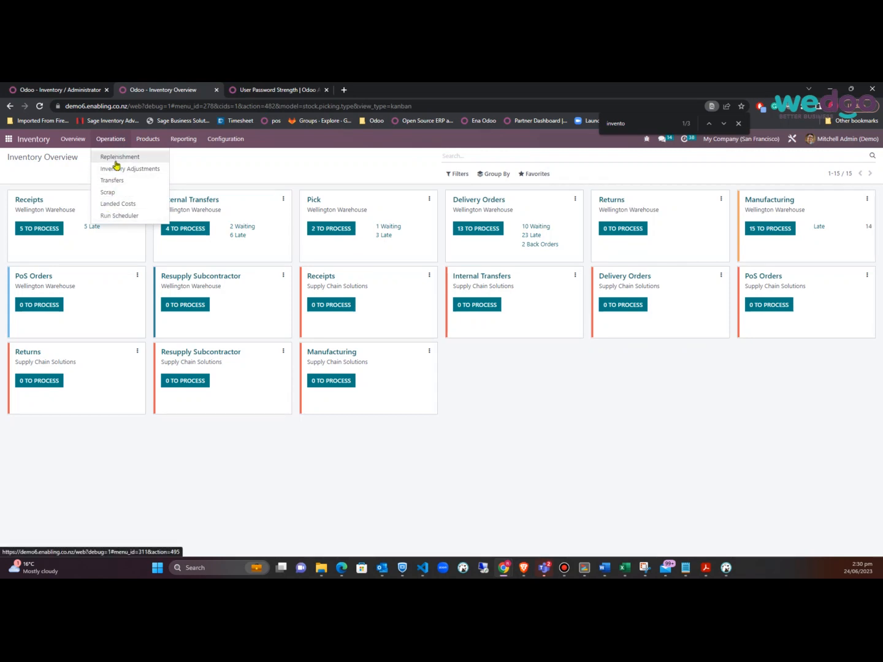
key(alt+Tab)
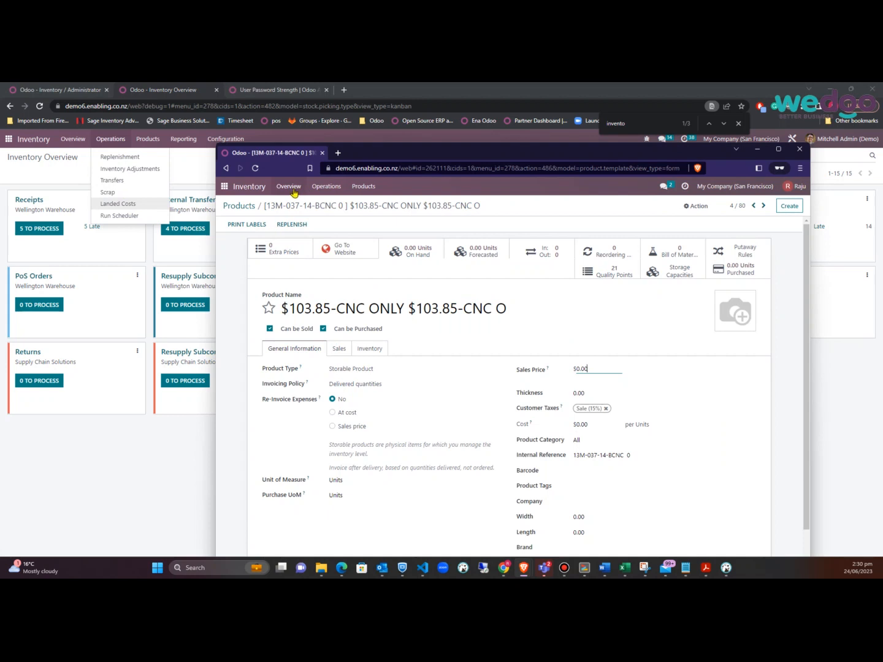
click(336, 188)
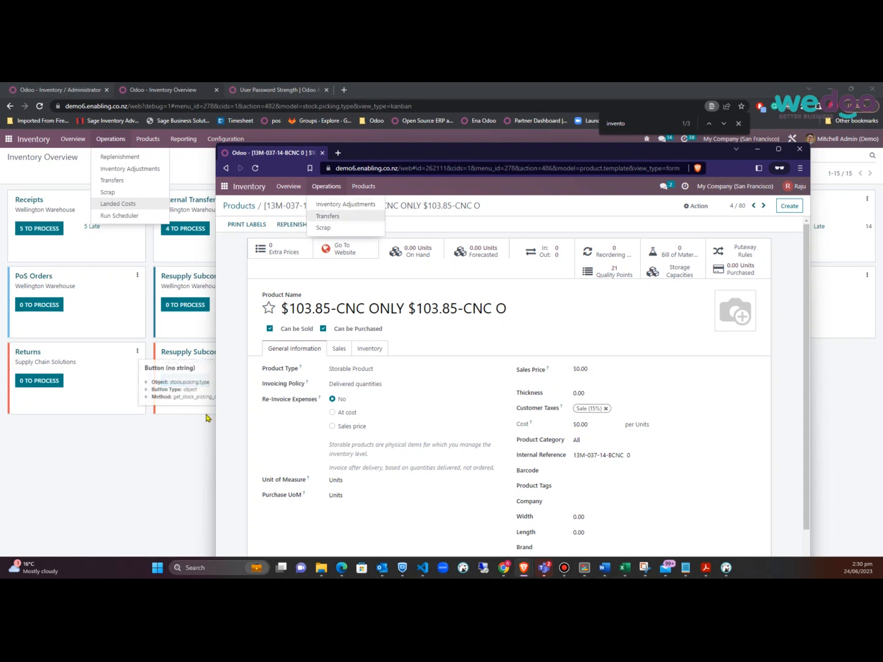
Go to Settings > Users & Companies > Groups in the admin window
click(9, 139)
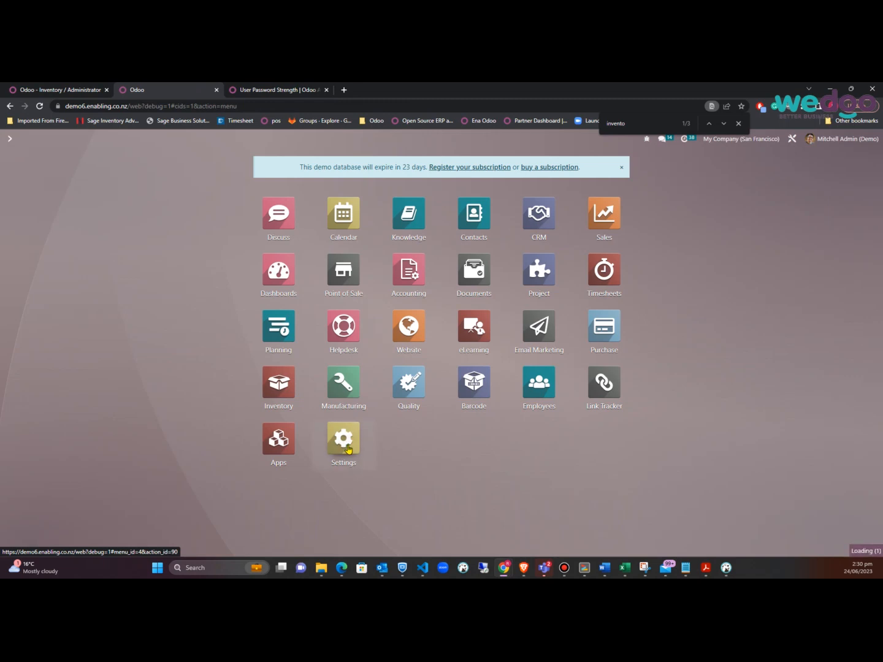
click(347, 449)
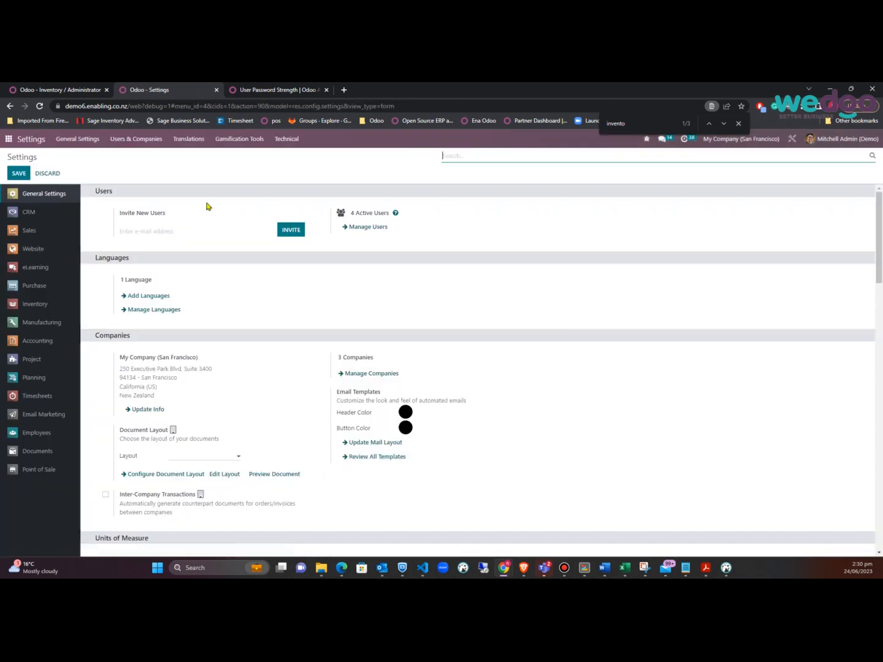
click(135, 139)
click(131, 167)
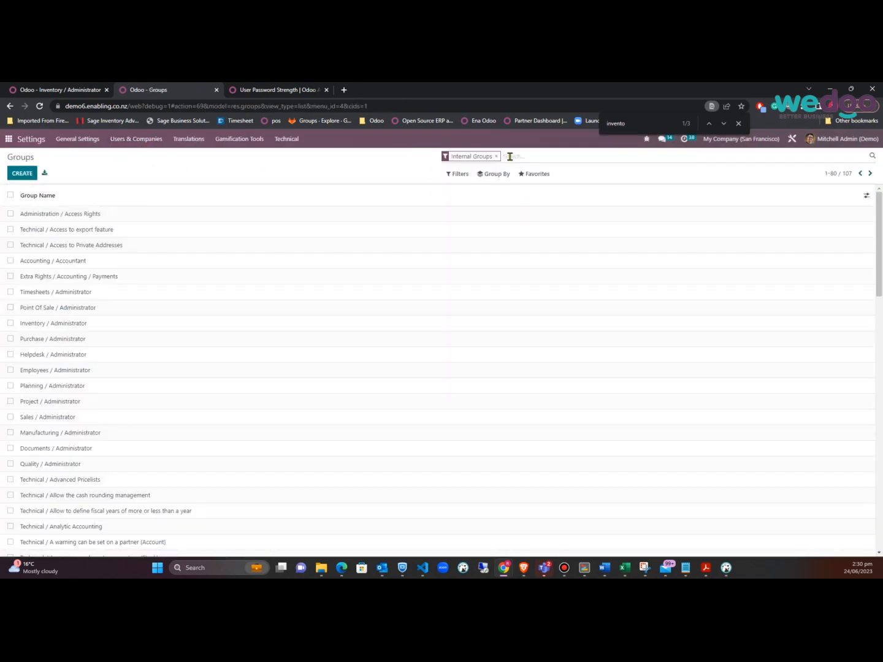
Add the Inventory/Operations/Landed Costs menu to Inventory / Super User's Menus and save the group
text(inventory)
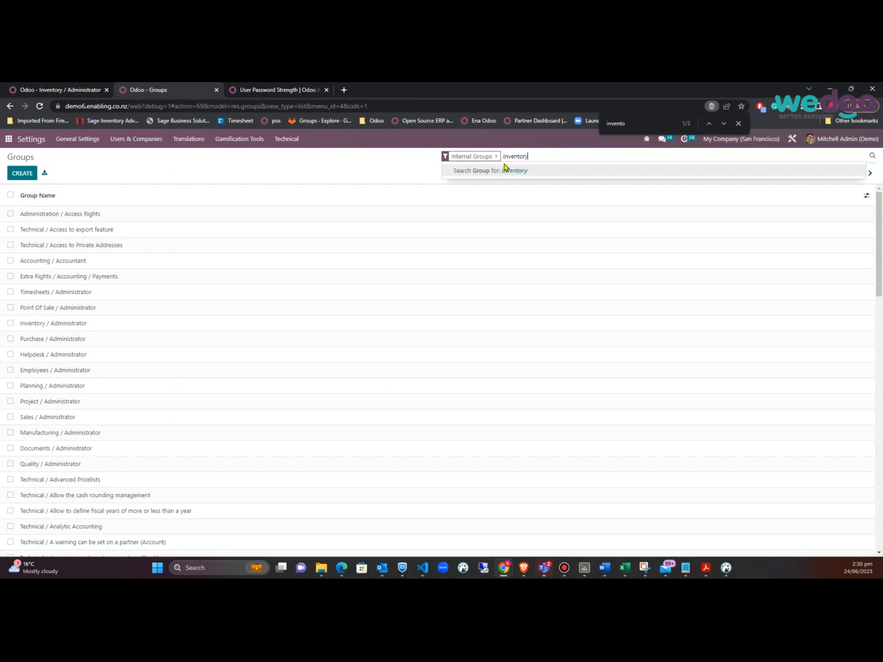
click(504, 169)
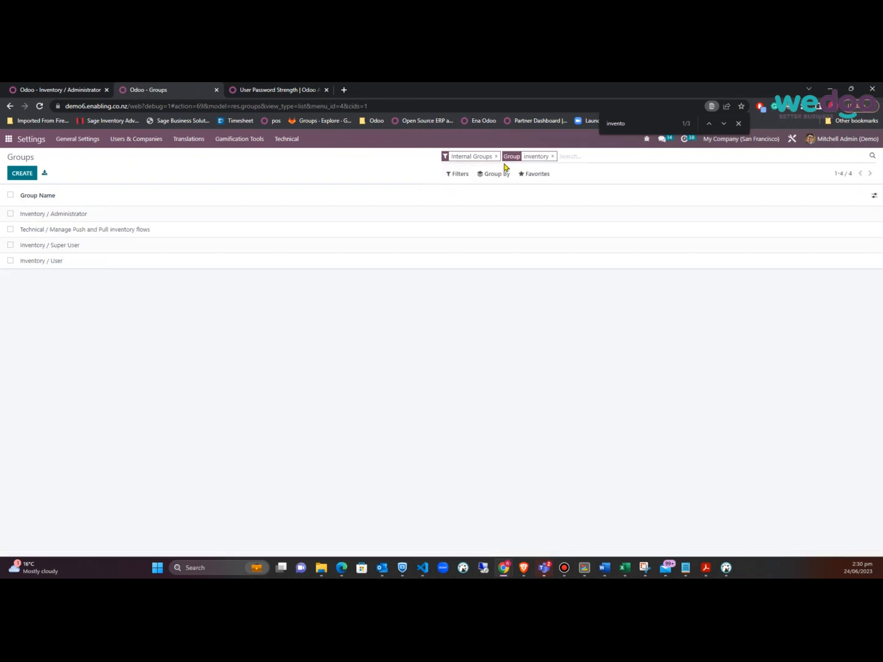
click(66, 245)
click(232, 244)
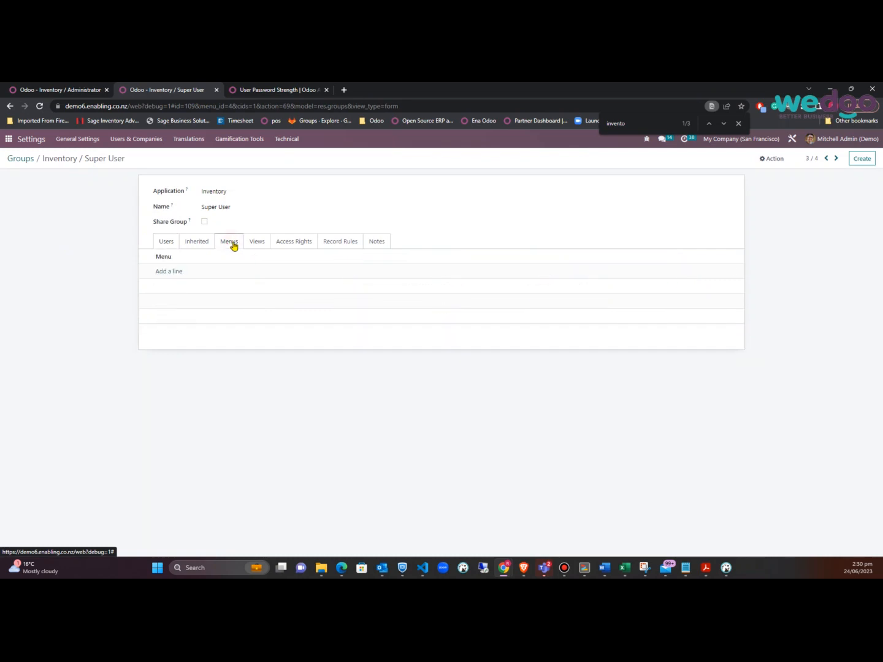
click(169, 272)
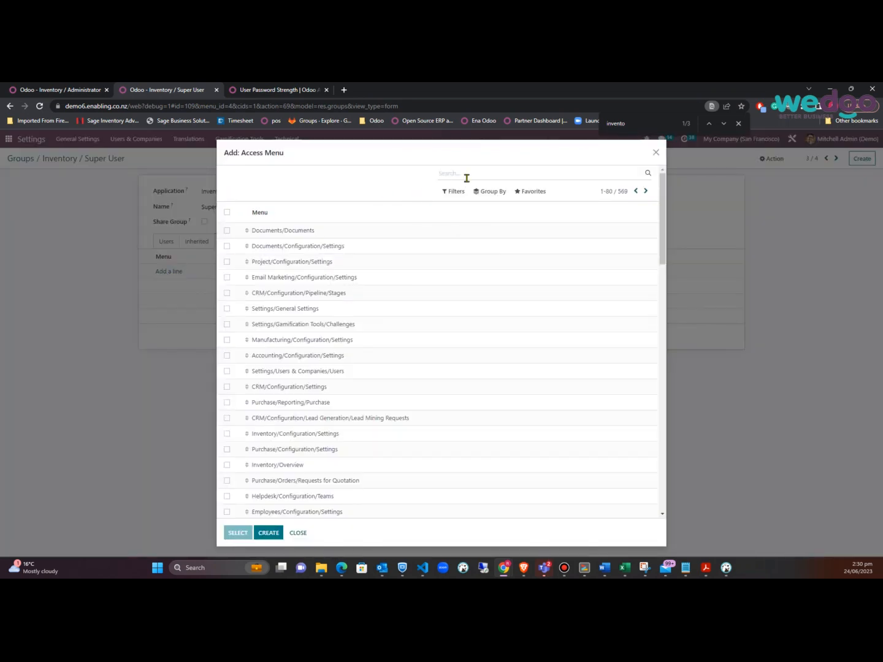
text(land)
key(Return)
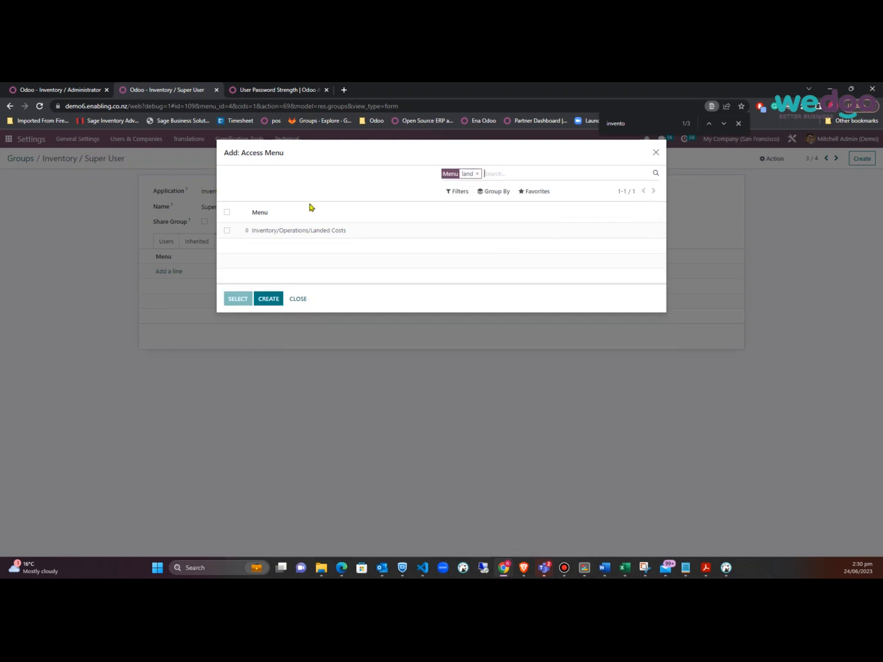
click(227, 230)
click(237, 298)
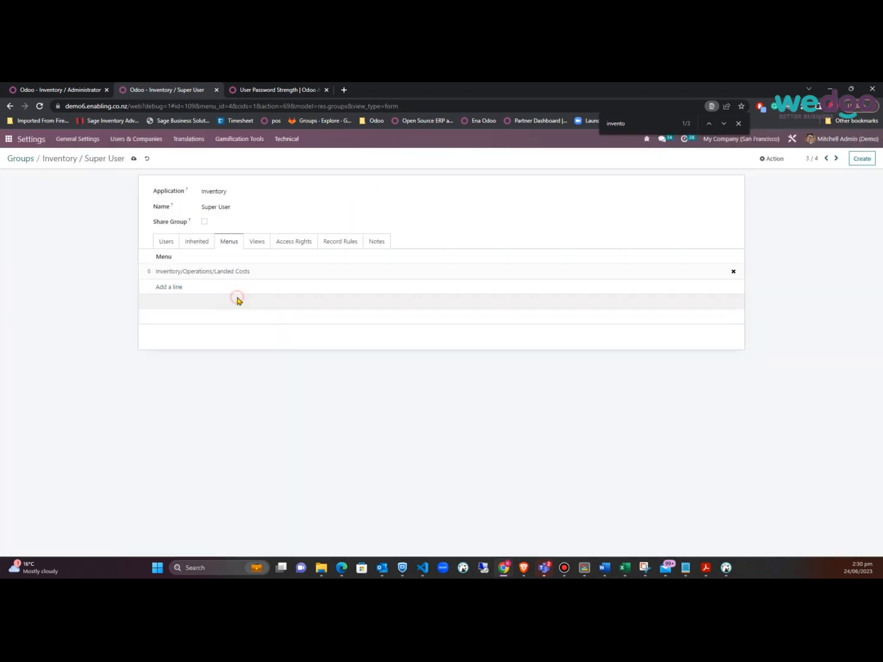
click(133, 158)
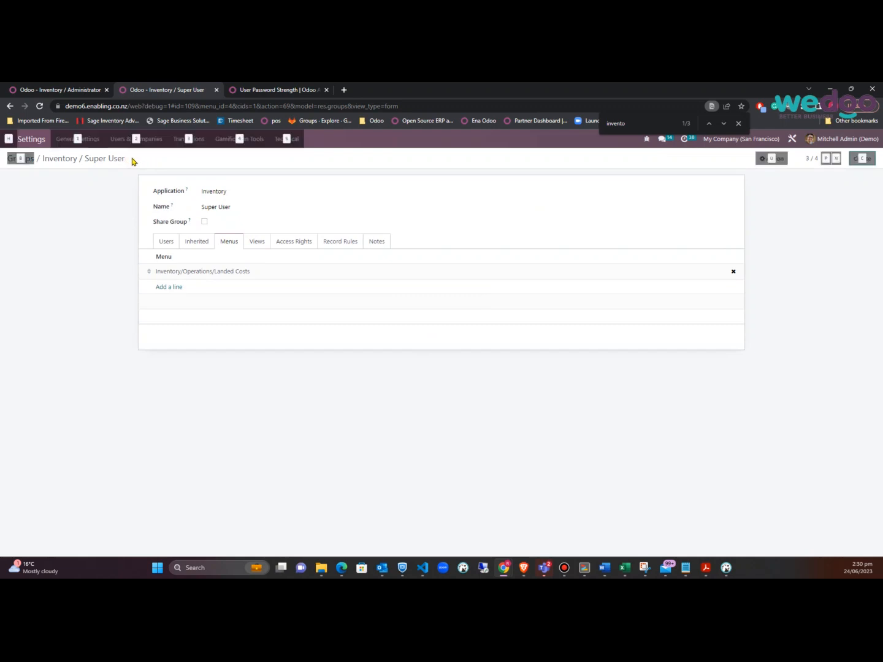
key(alt+Tab)
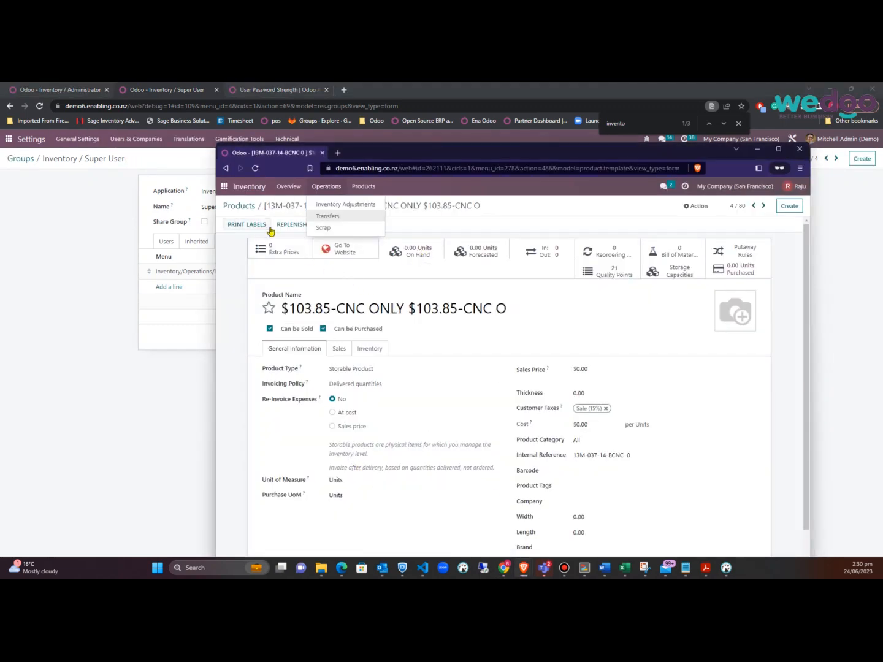
Reload the test user's Products page and check whether Operations lists Landed Costs
click(255, 172)
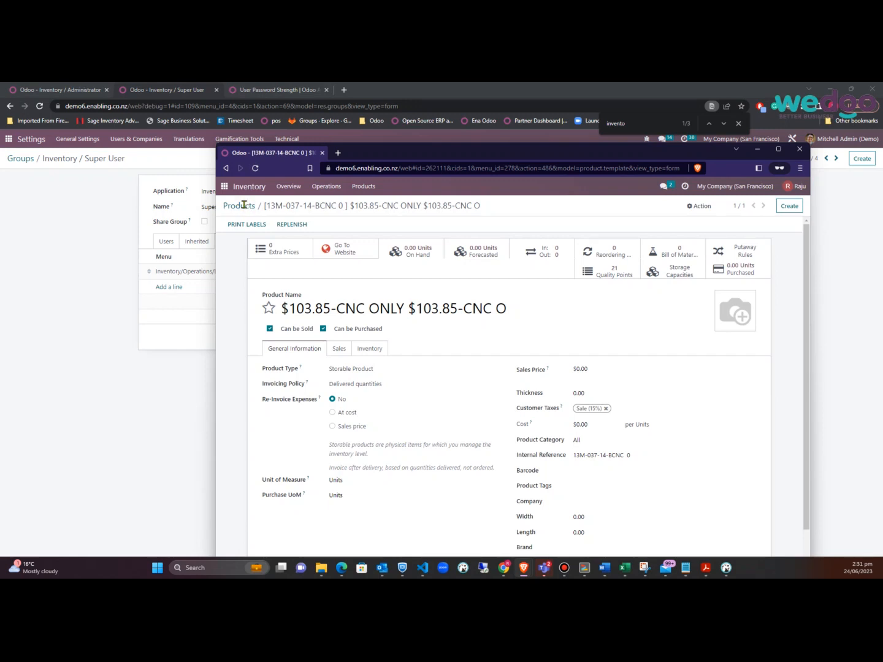
click(244, 204)
click(326, 188)
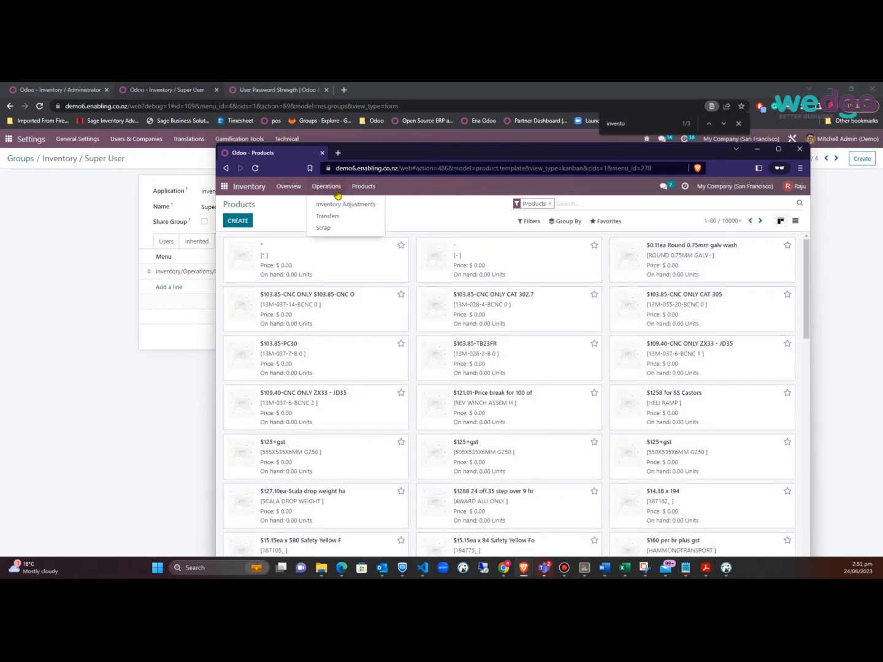
click(255, 169)
click(320, 194)
Switch between the Super User group form and the test user's window, rechecking Operations for Landed Costs
click(215, 277)
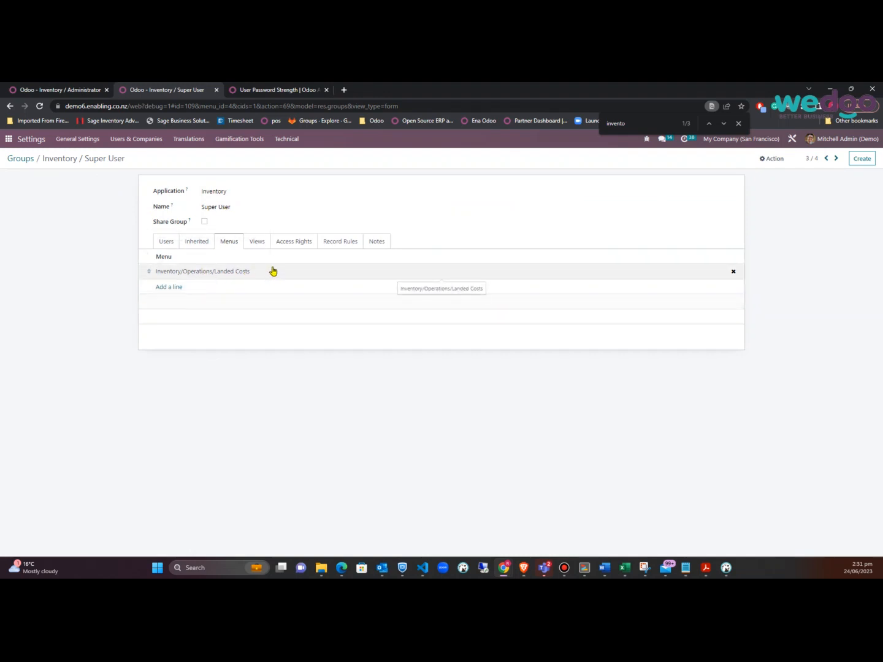
key(alt+Tab)
click(279, 203)
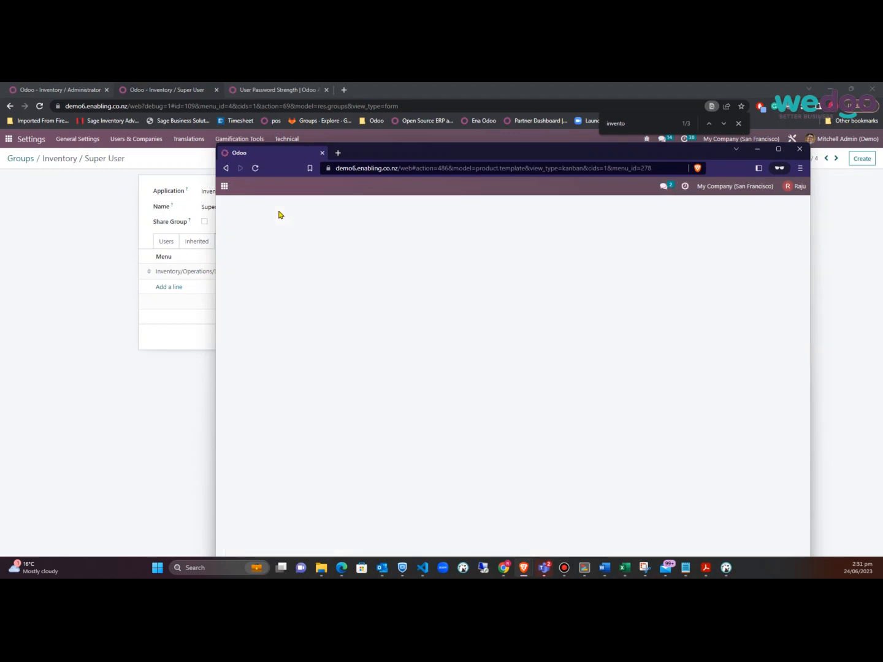
click(321, 191)
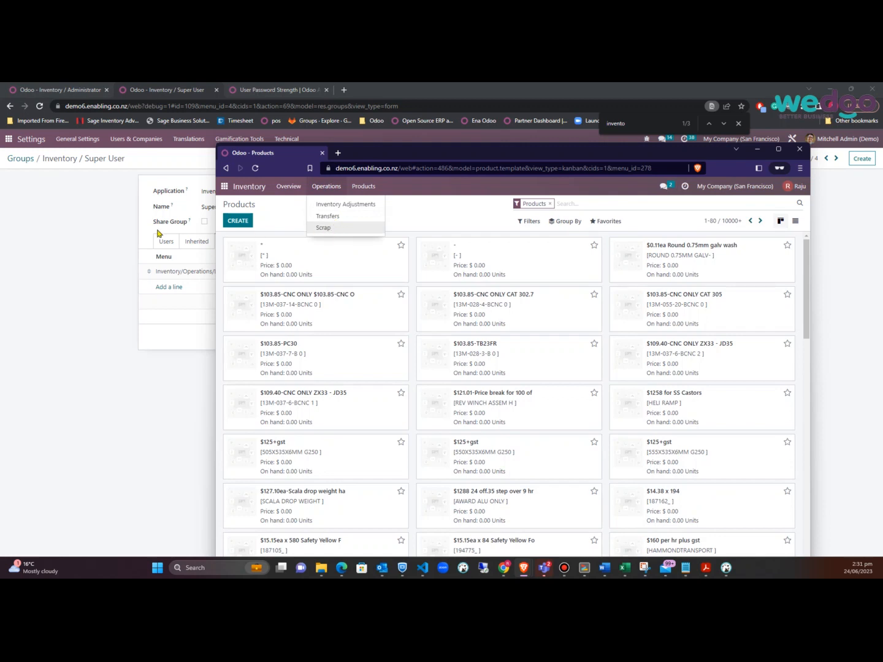
click(108, 238)
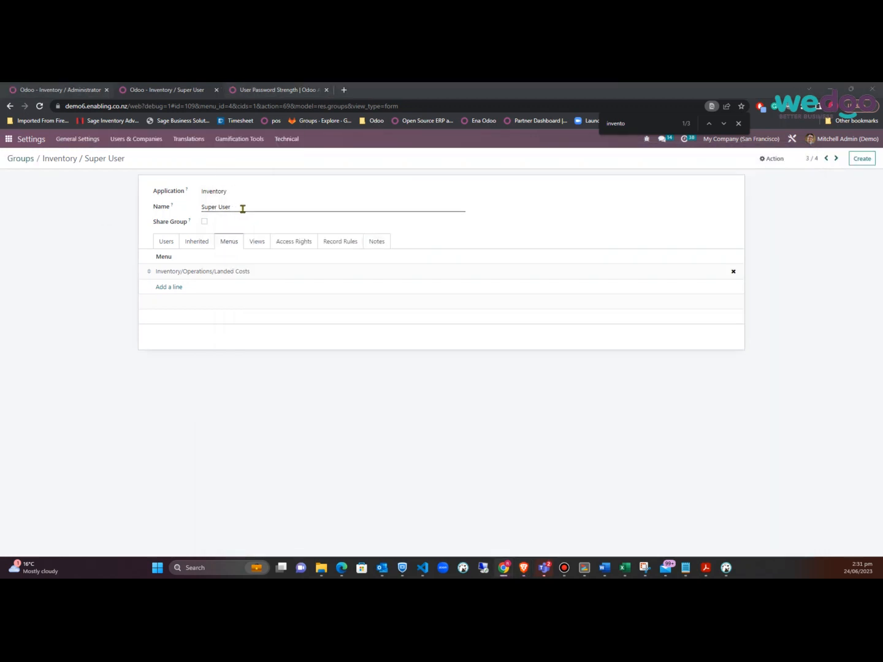
key(alt+Tab)
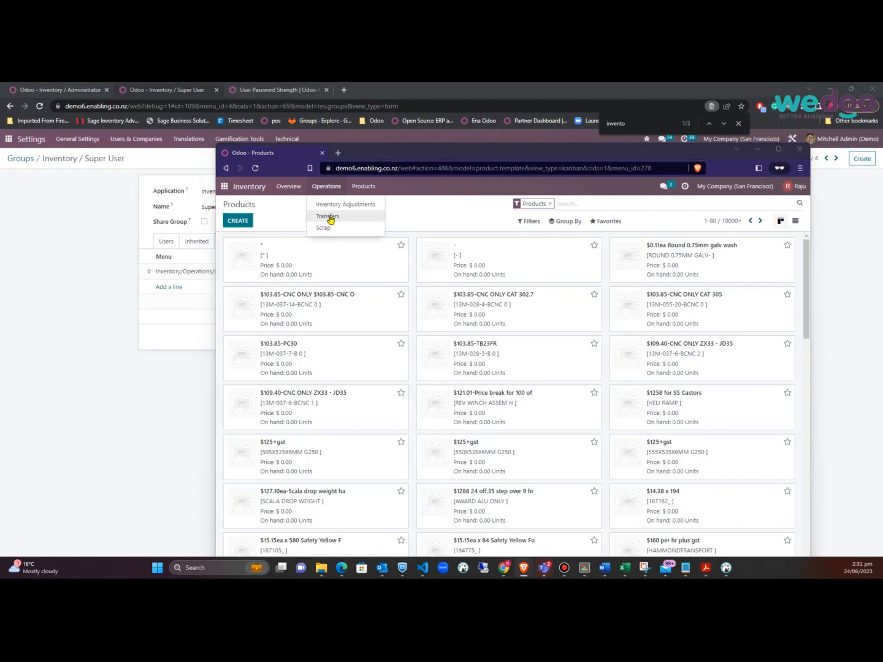
key(alt+Tab)
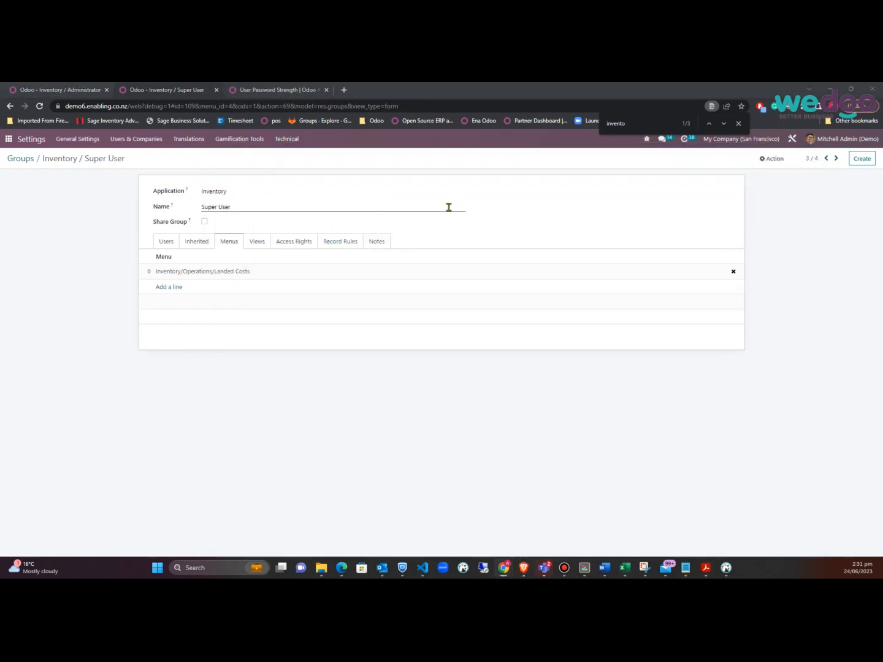
key(alt+Tab)
click(787, 192)
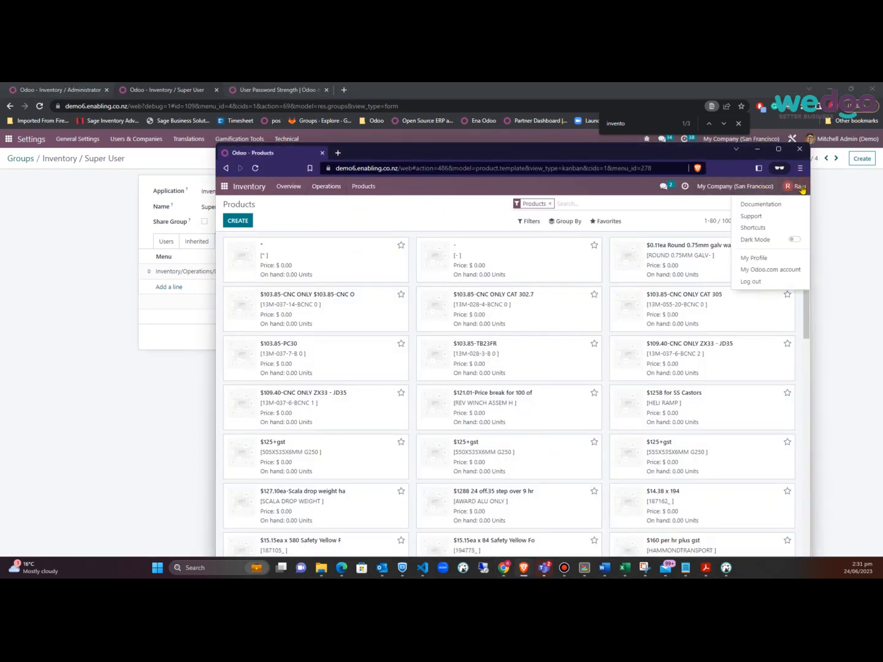
Log the test user out and back in, then check Inventory Operations for Landed Costs
click(775, 285)
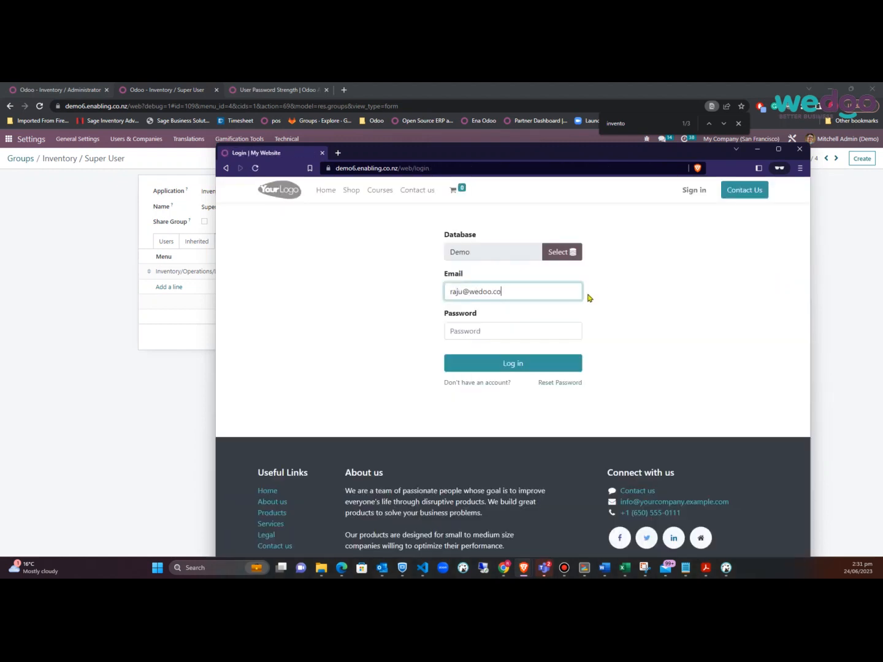
key(Tab)
key(ctrl+v)
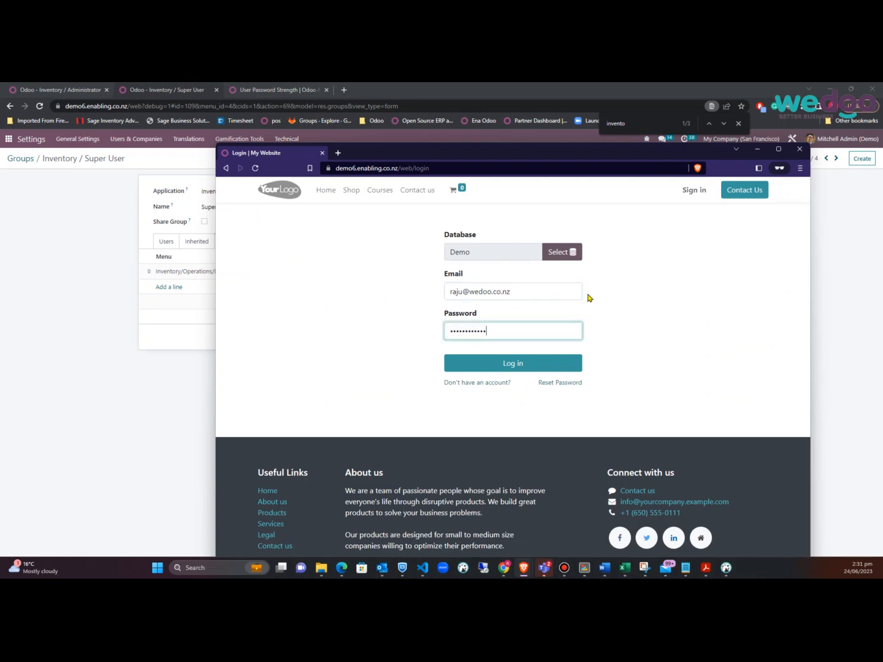
click(517, 363)
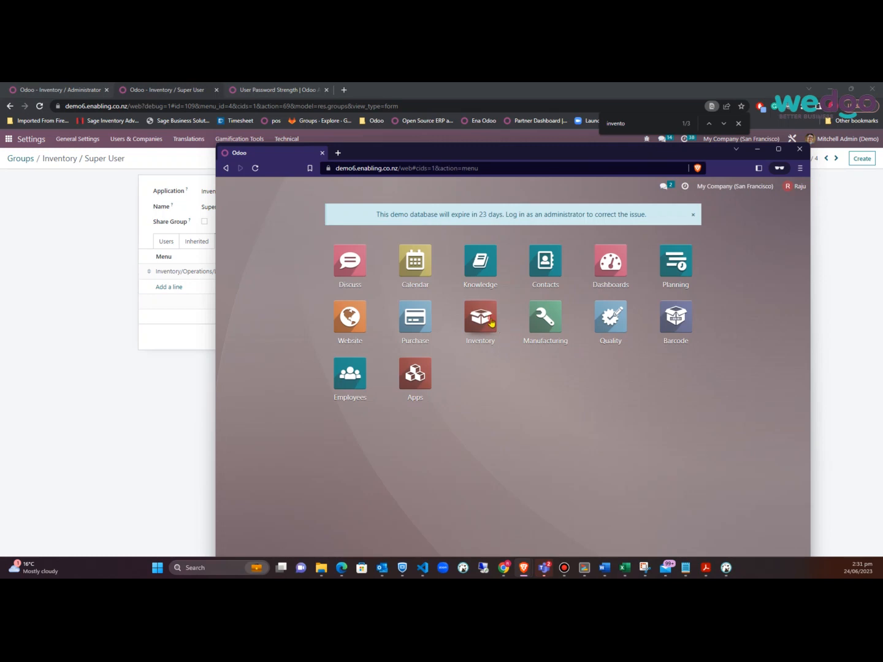
click(488, 322)
click(331, 188)
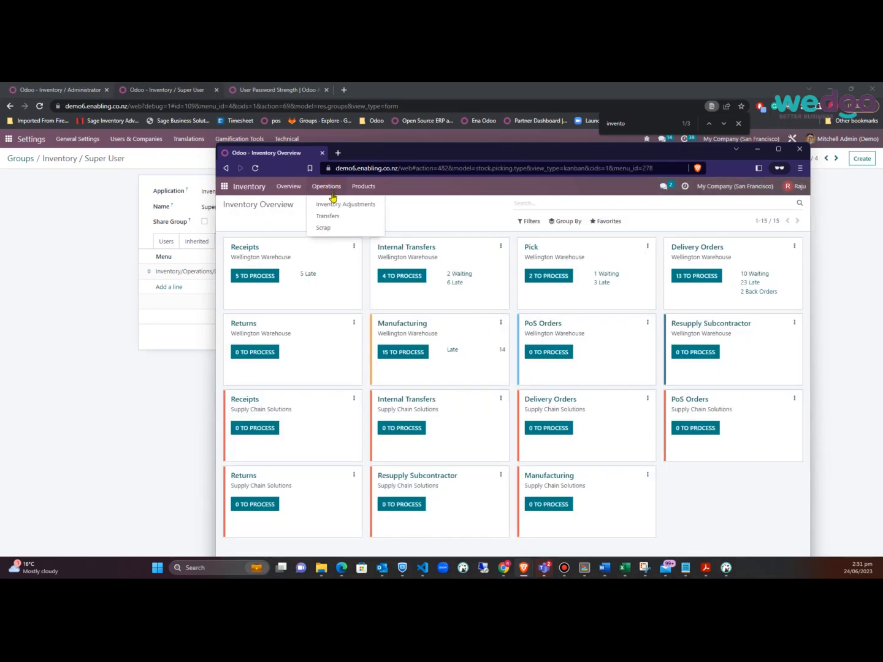
click(107, 231)
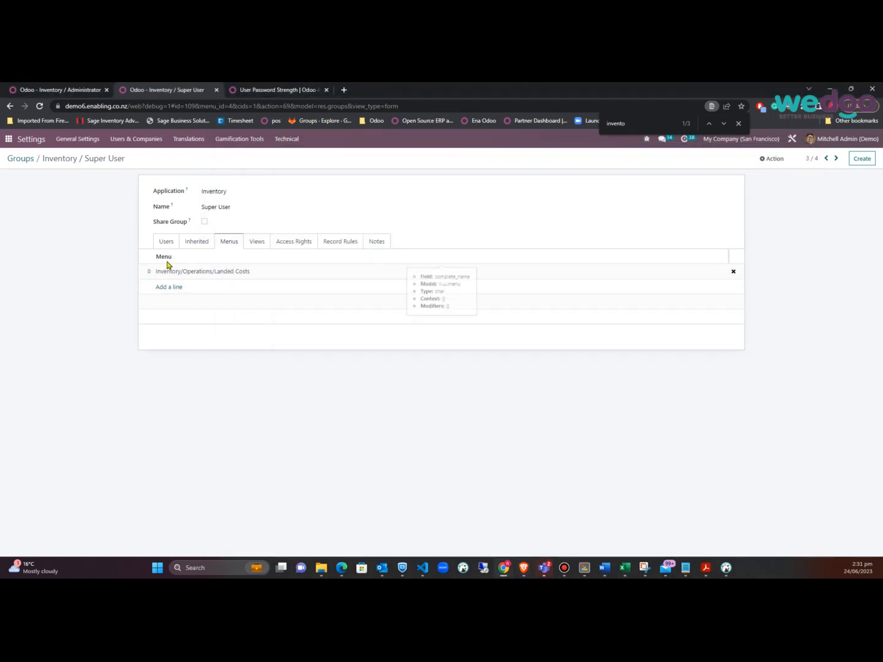
Filter the Technical menu items list with 'lande' to find Landed Costs
click(288, 141)
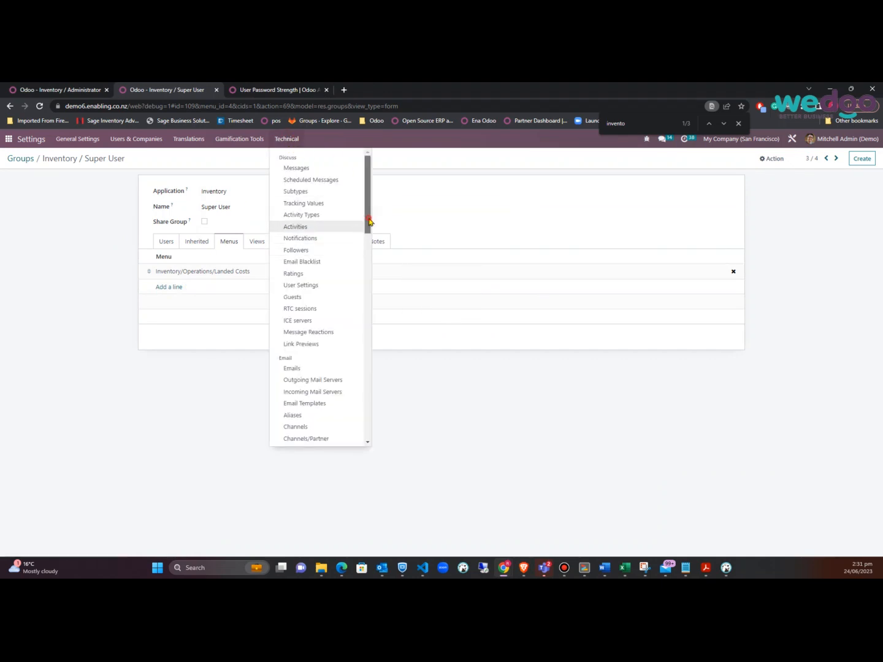
scroll(369, 227, down, 1)
drag(368, 230, 361, 307)
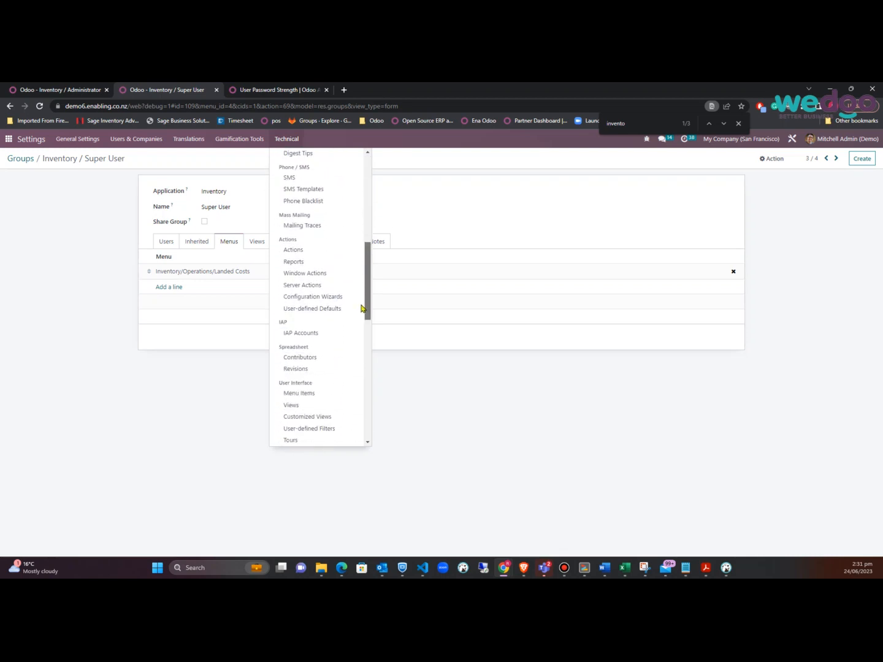
click(318, 393)
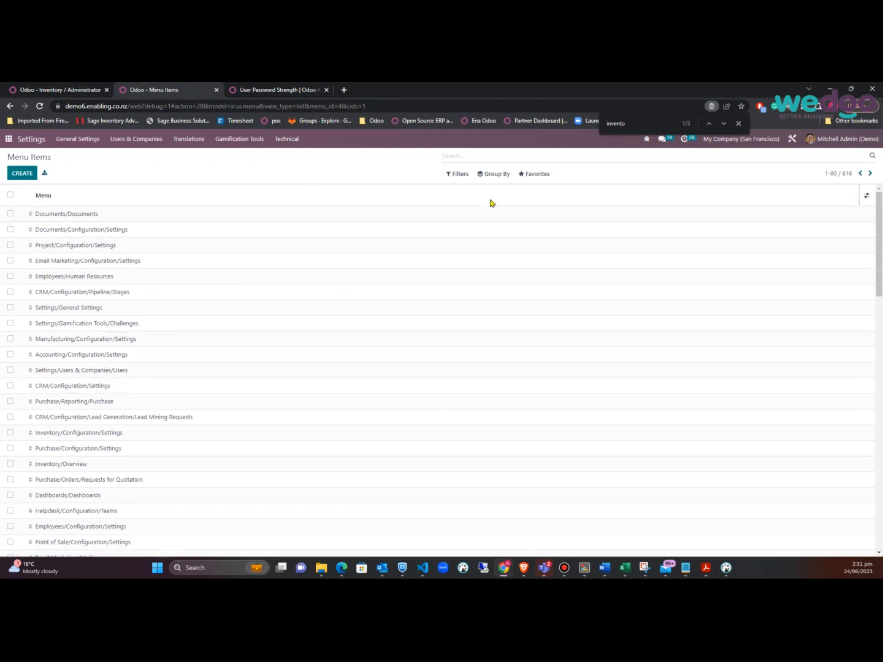
text(lande)
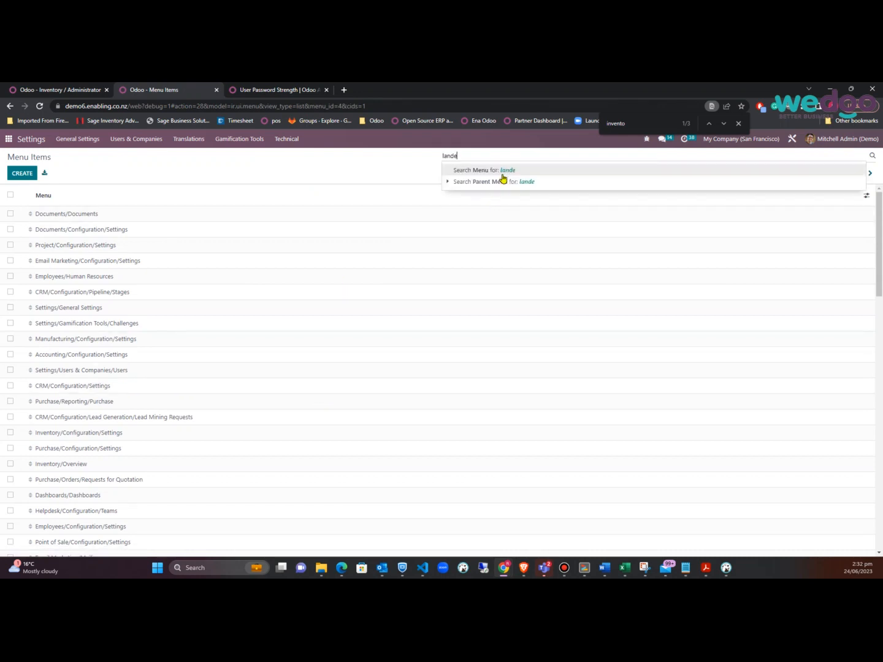
key(Return)
Inspect the Landed Costs menu item's Submenus and Access Rights, then go to the Groups list
click(86, 214)
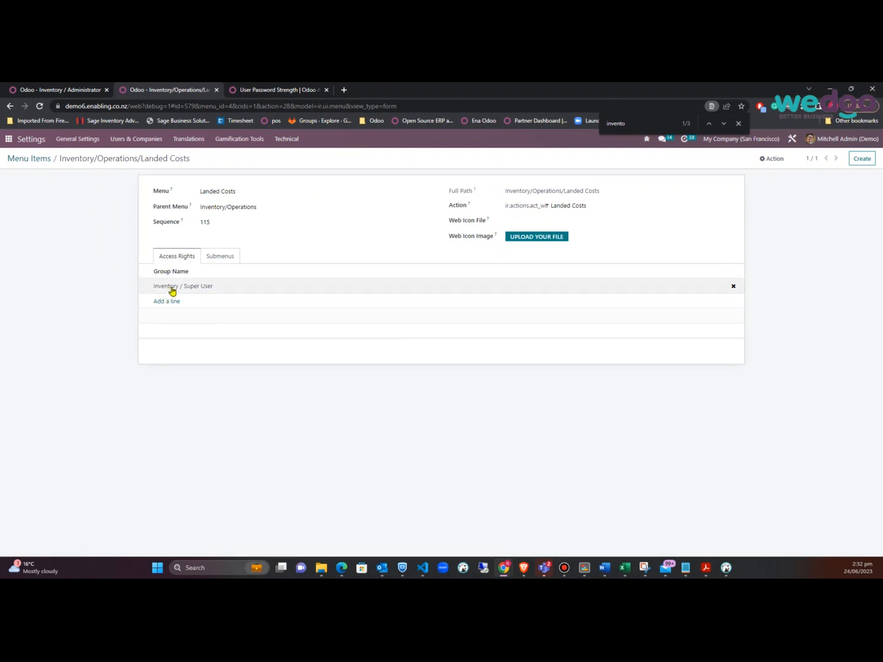
click(221, 256)
click(178, 257)
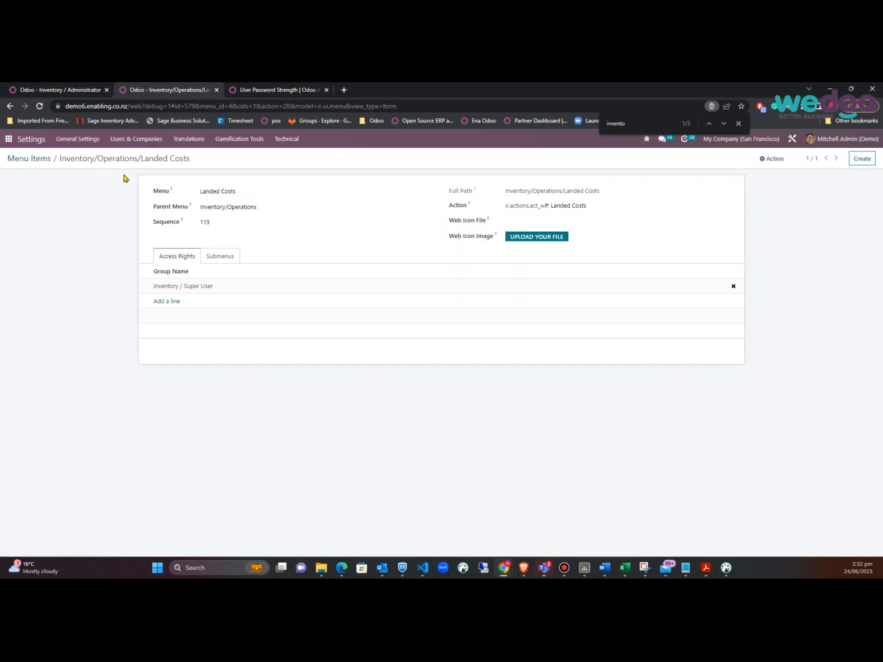
click(132, 143)
click(125, 169)
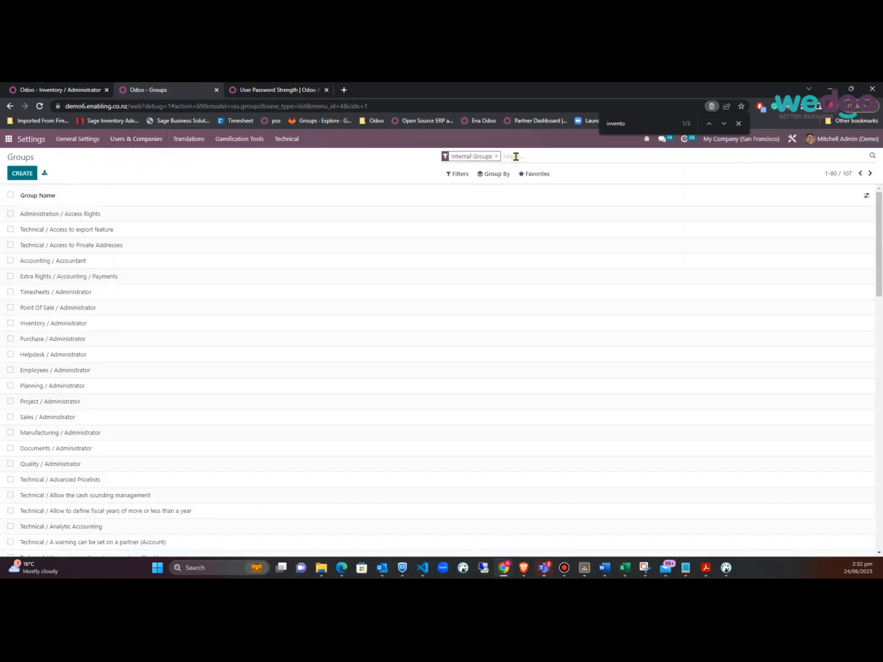
Search groups for 'super', open Inventory / Super User, and review its Inherited, Menus, Views, Record Rules and Access Rights
text(super)
key(Return)
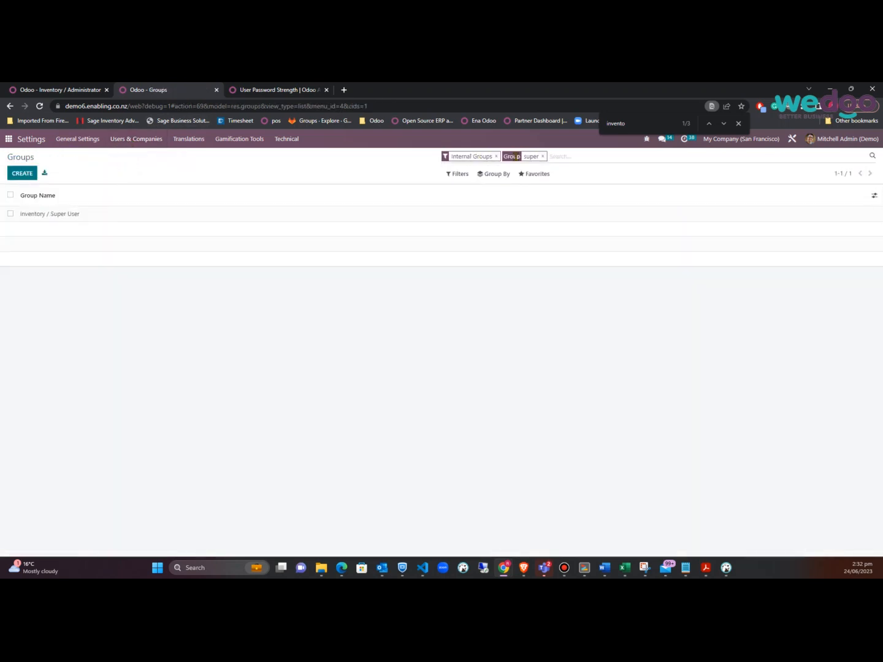
click(42, 214)
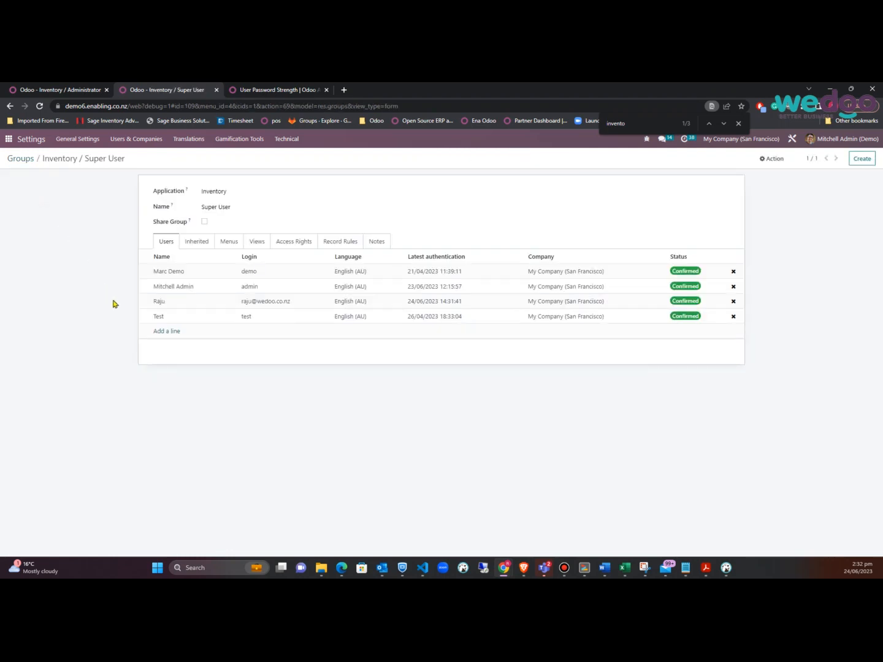
click(194, 244)
click(228, 244)
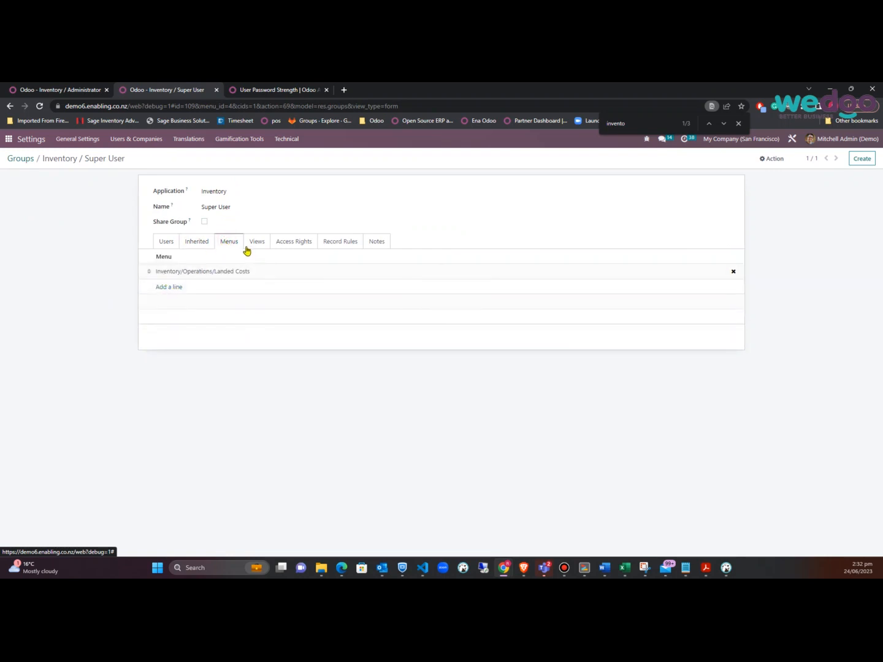
click(253, 246)
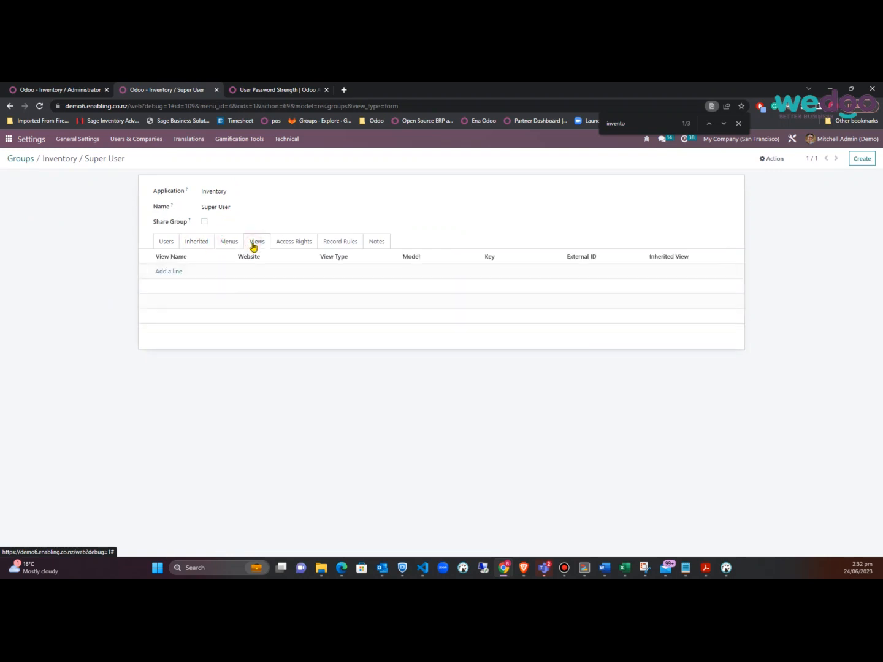
click(293, 241)
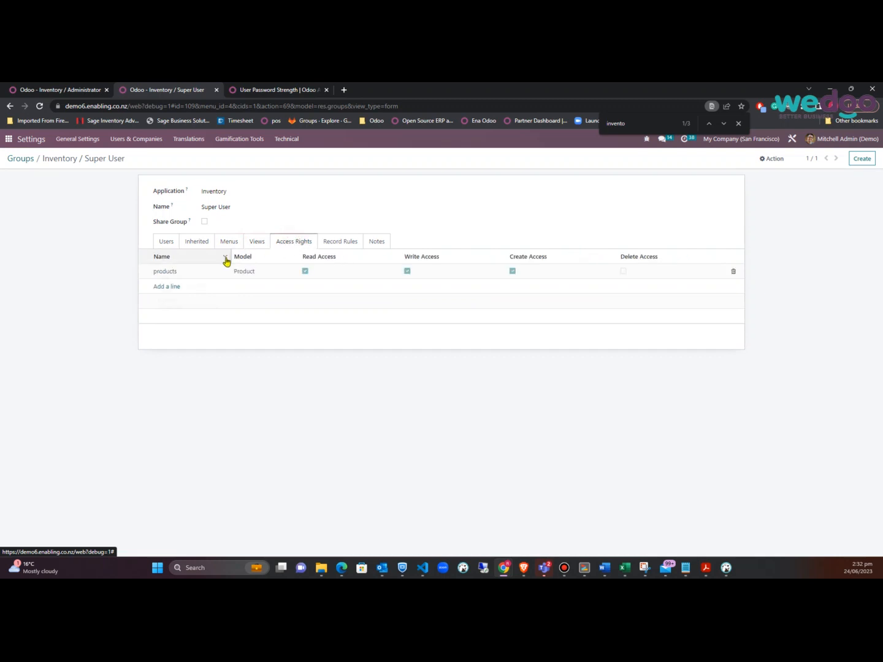
click(337, 245)
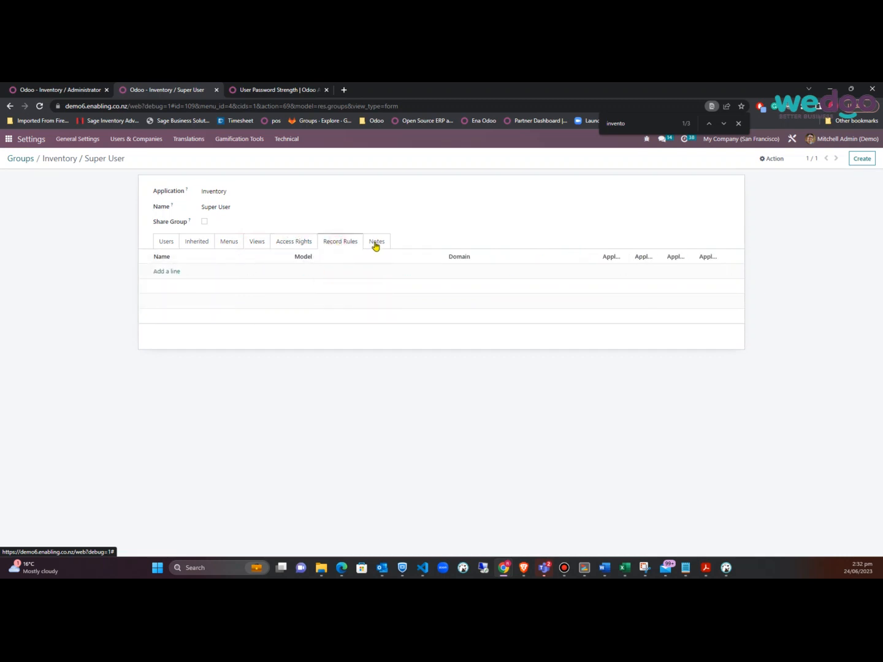
click(286, 245)
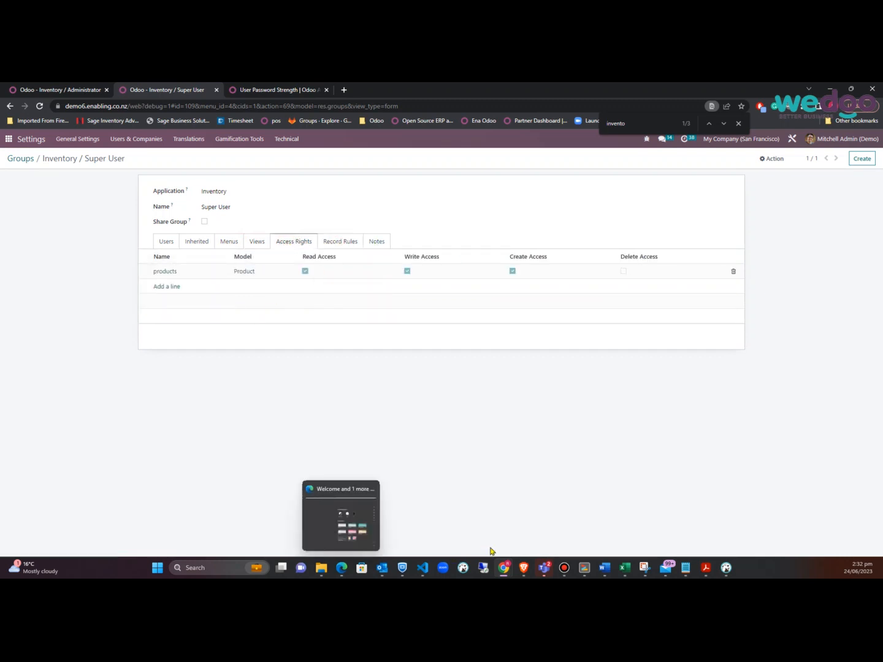
key(alt+Tab)
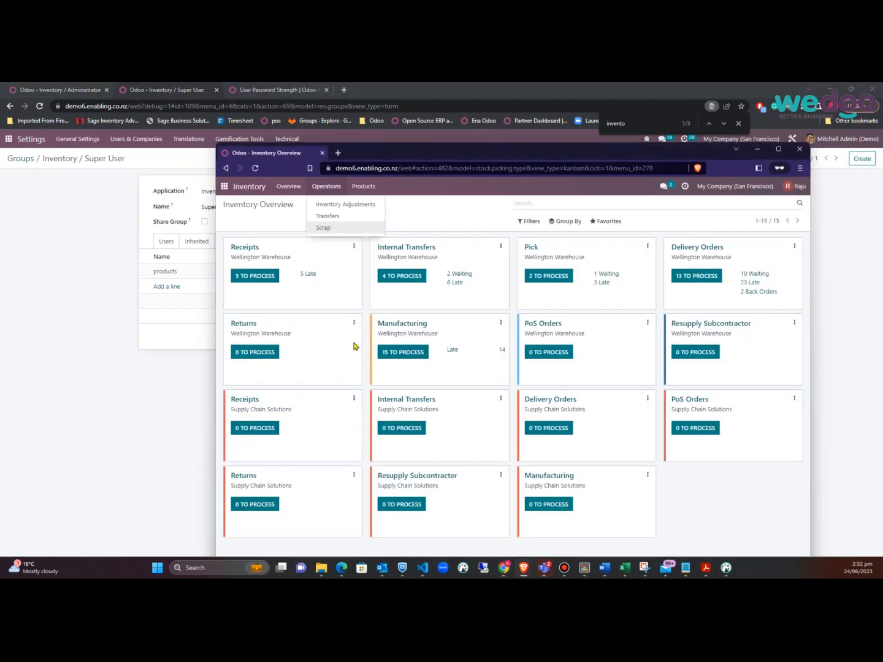
mouse_move(369, 189)
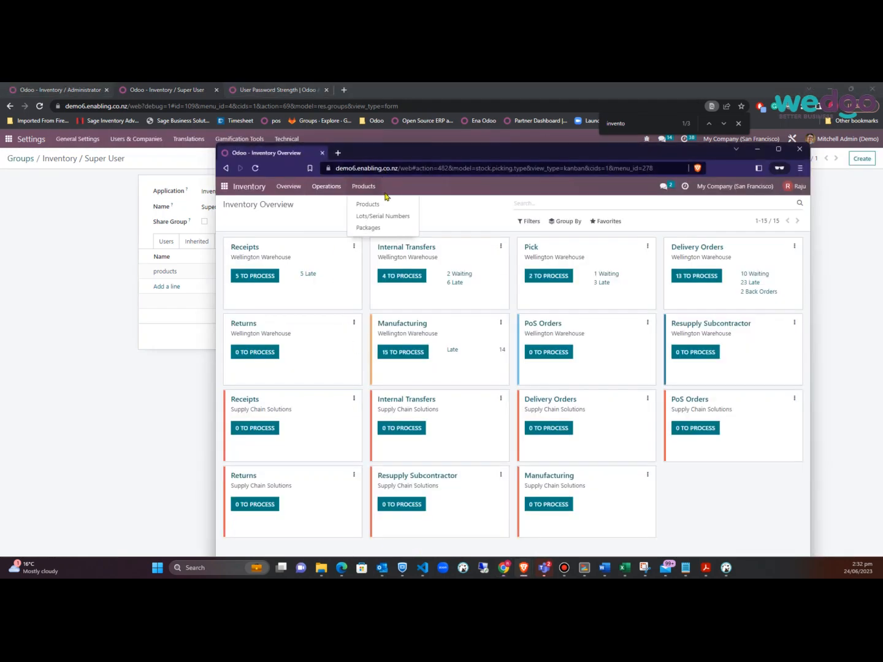
click(328, 187)
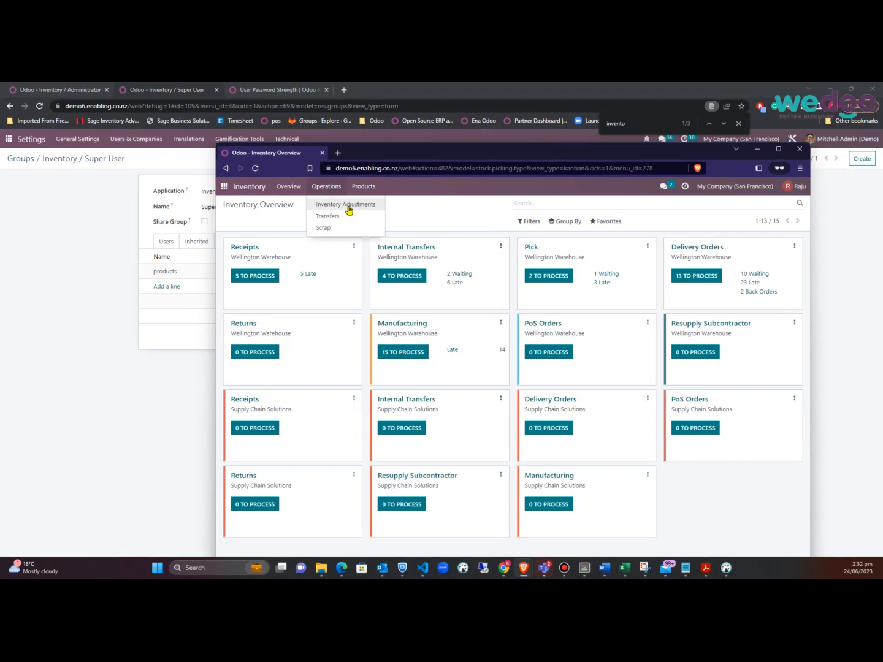
click(334, 218)
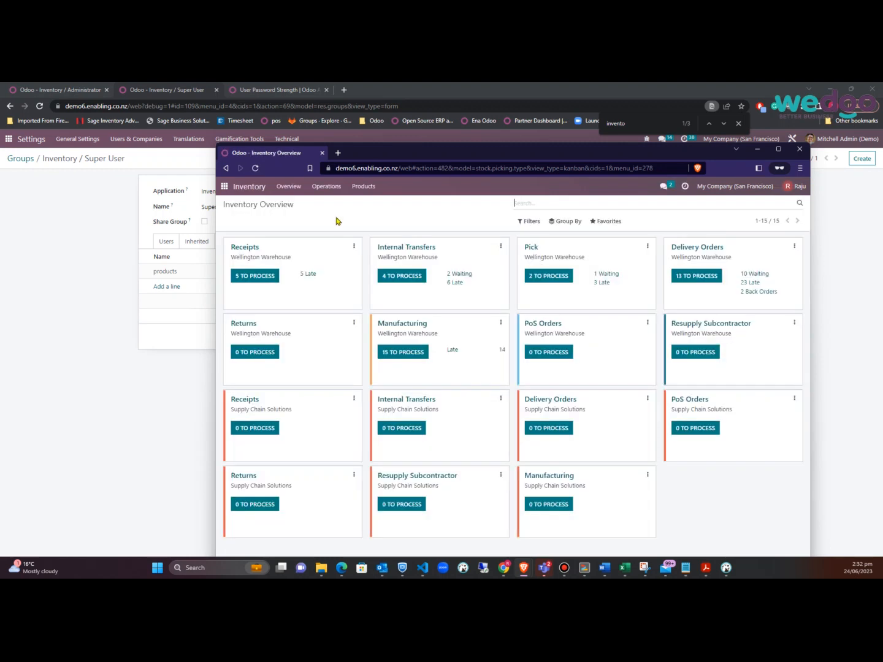
click(335, 188)
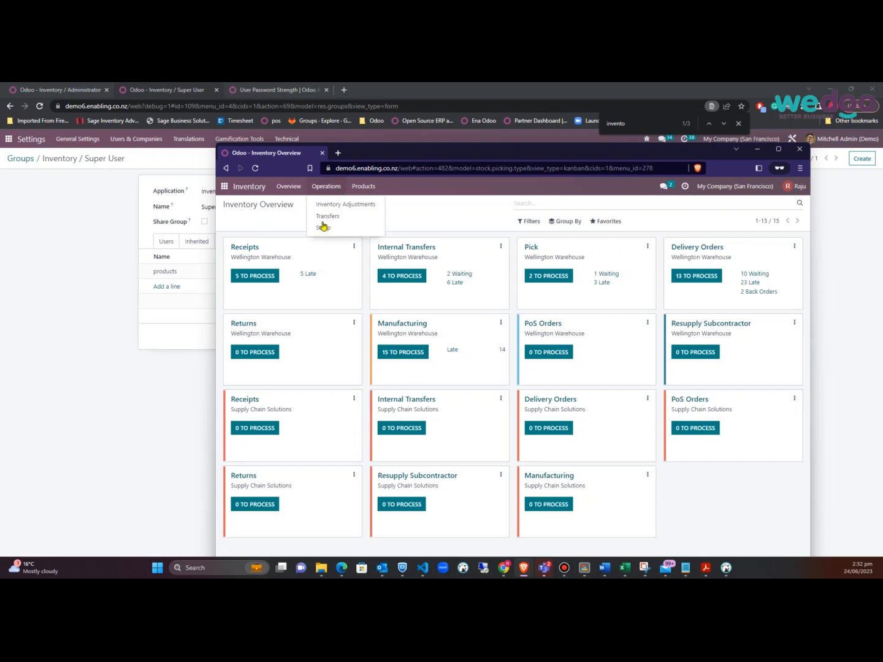
click(104, 264)
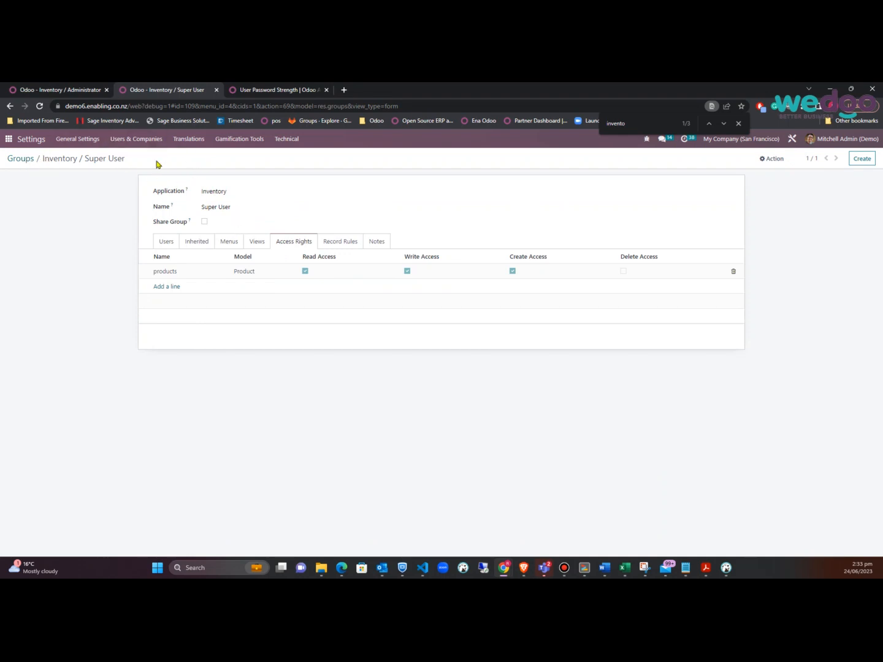
Go from the Super User group form back through Groups to the Users list
key(alt+Tab)
click(87, 223)
click(25, 159)
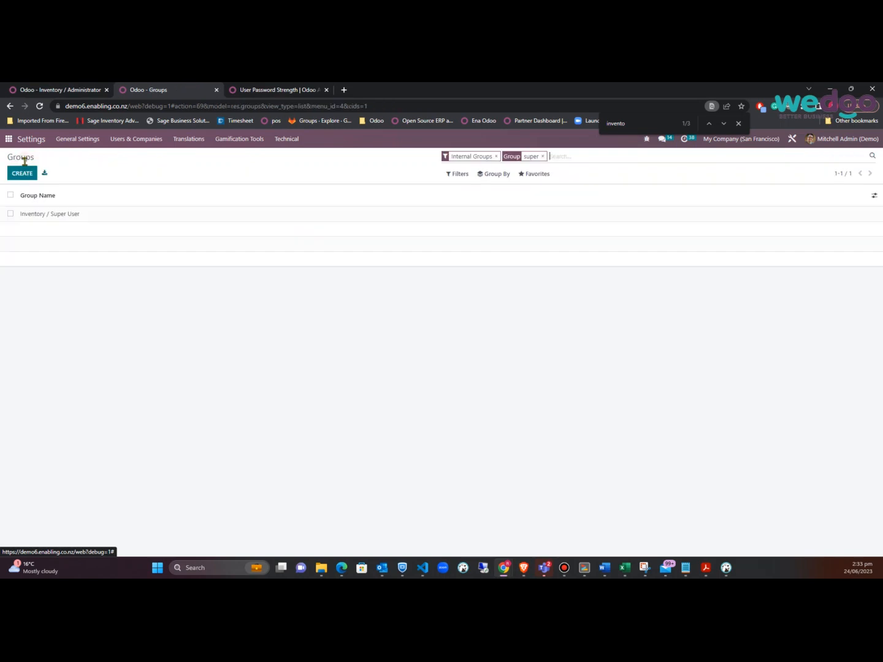
click(191, 140)
mouse_move(157, 140)
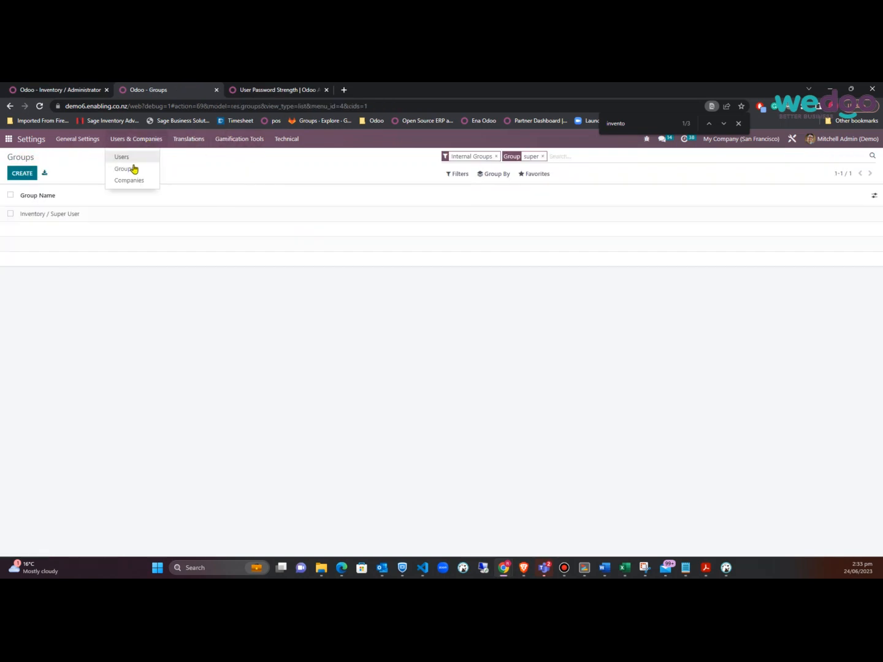
click(132, 157)
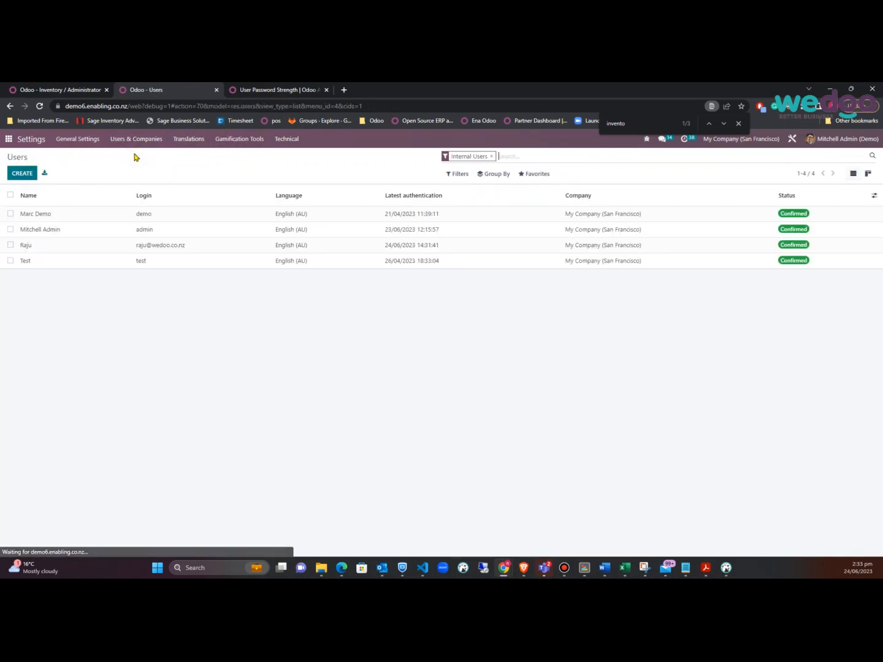
Open the test user's record and confirm Inventory access stays at Super User
click(69, 246)
scroll(507, 382, down, 3)
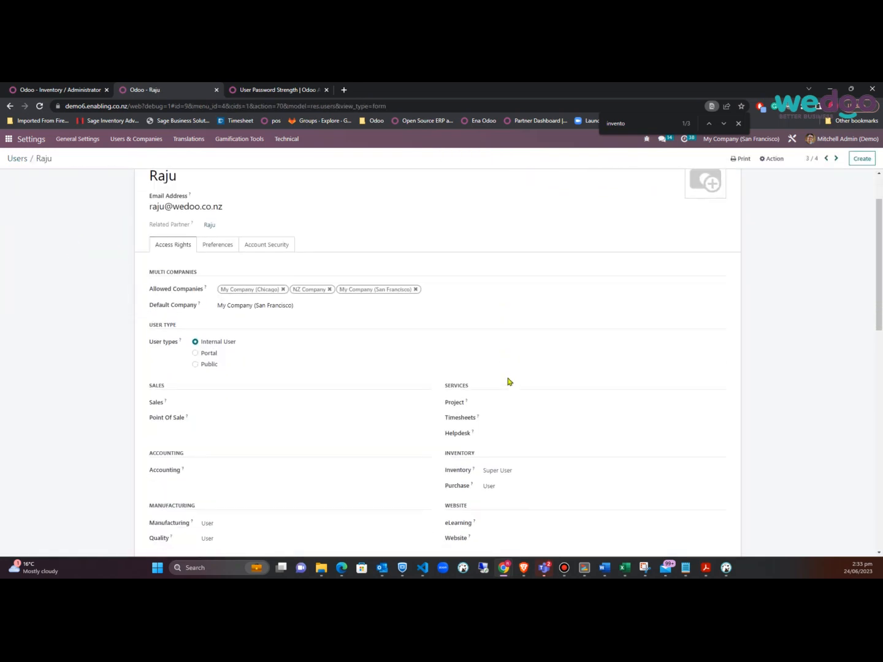
click(561, 448)
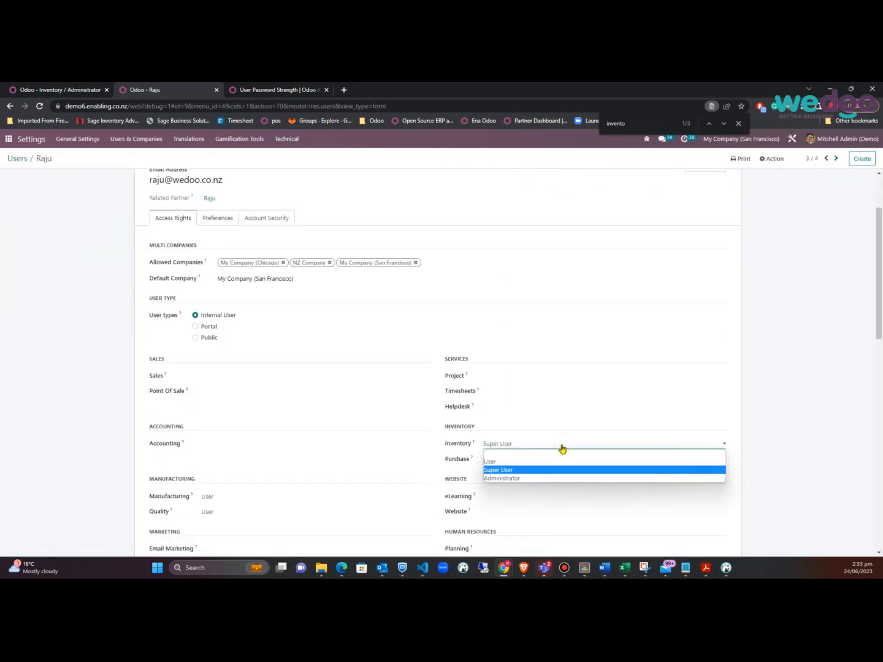
click(561, 448)
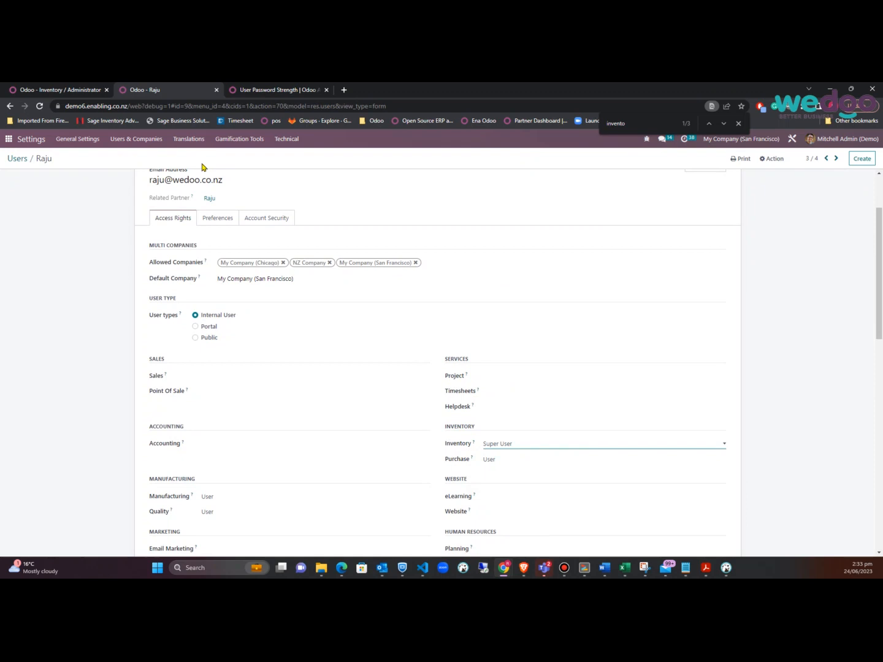
key(alt+Tab)
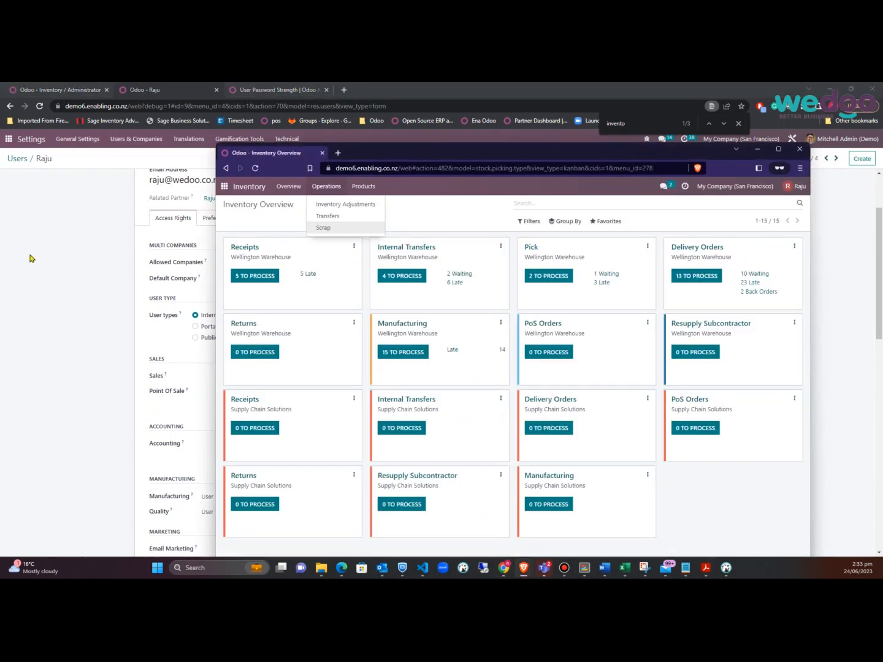
key(alt+Tab)
scroll(85, 248, up, 4)
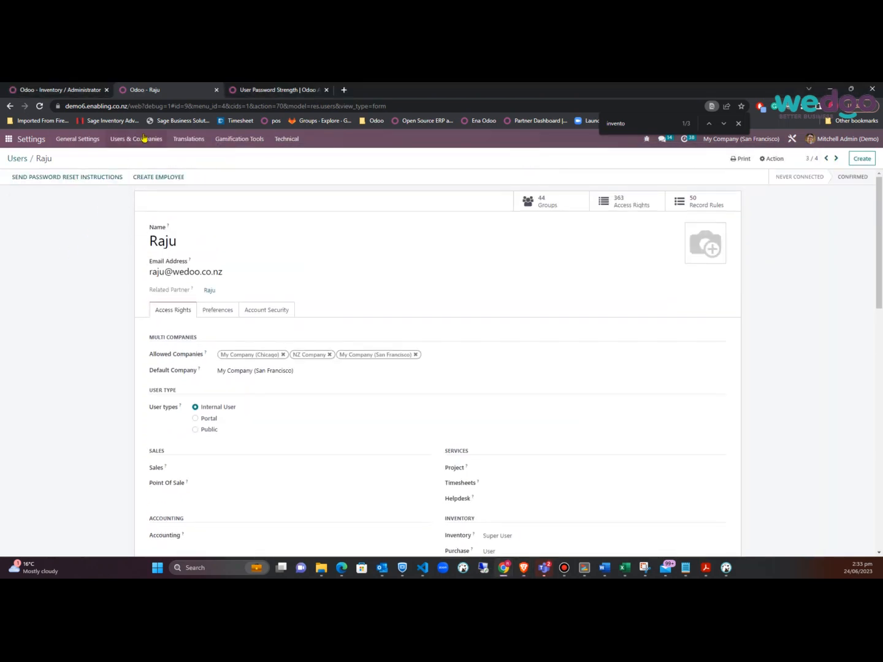
click(142, 138)
Open the Inventory / Super User group via a 'su' search and view its Inherited groups
click(127, 169)
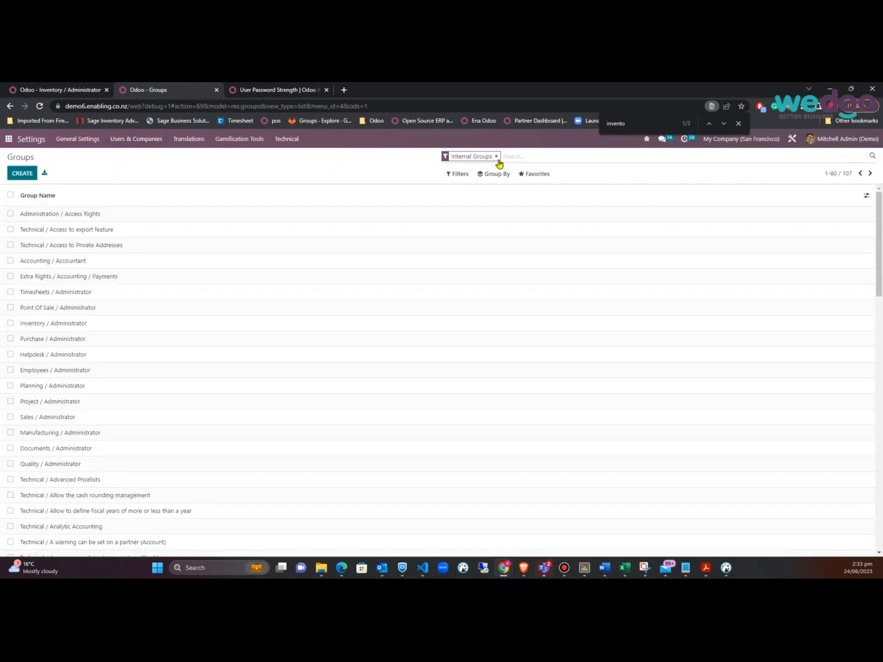
text(super)
key(Return)
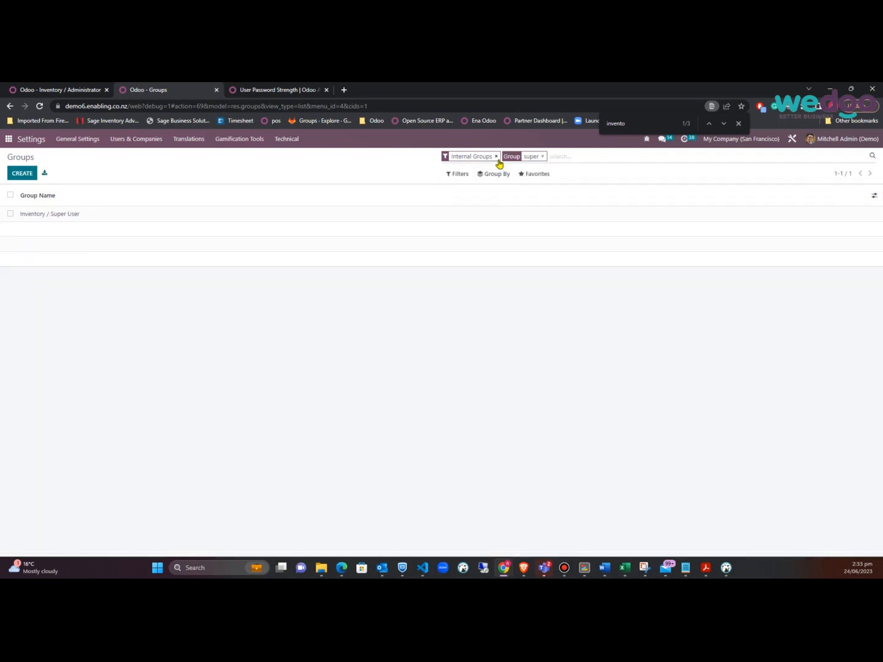
click(51, 215)
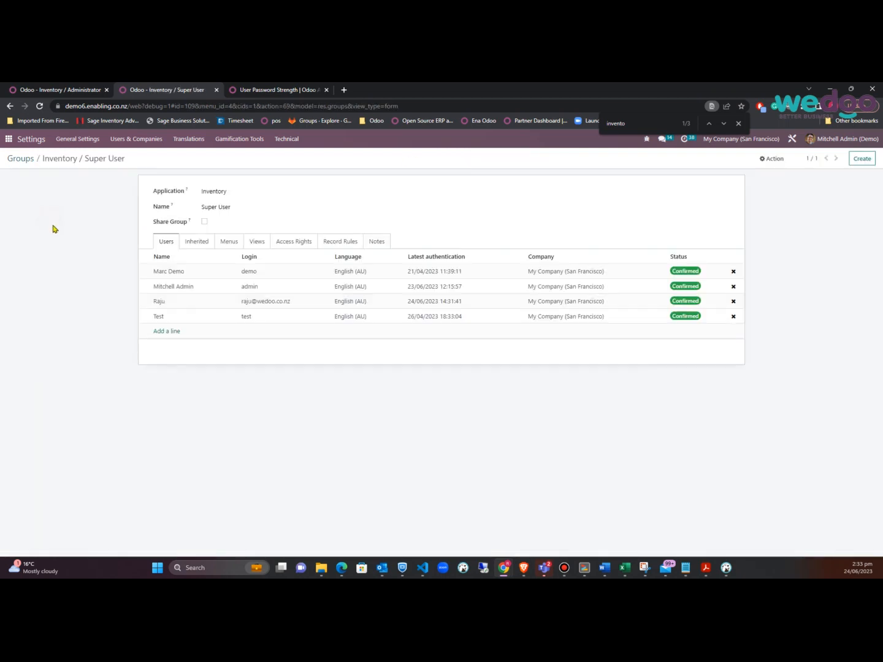
click(202, 240)
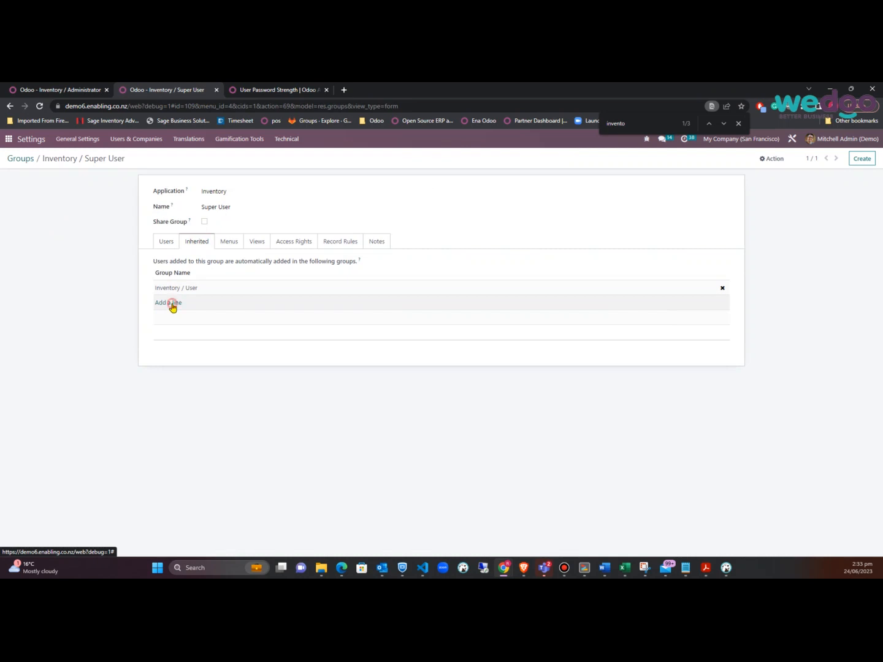
Search for a 'land' group to inherit, then close the dialog without adding any
click(172, 306)
text(land)
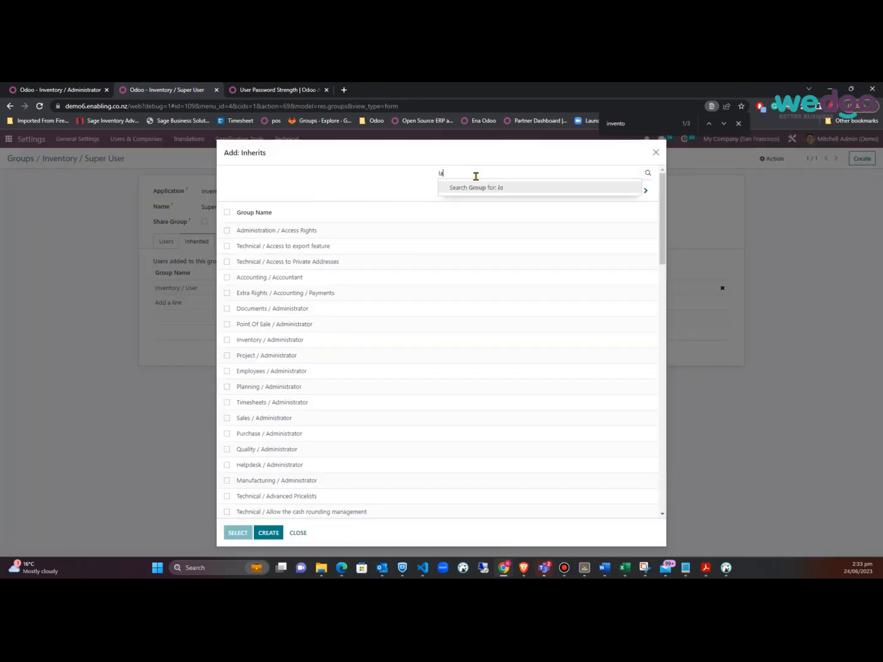
key(Return)
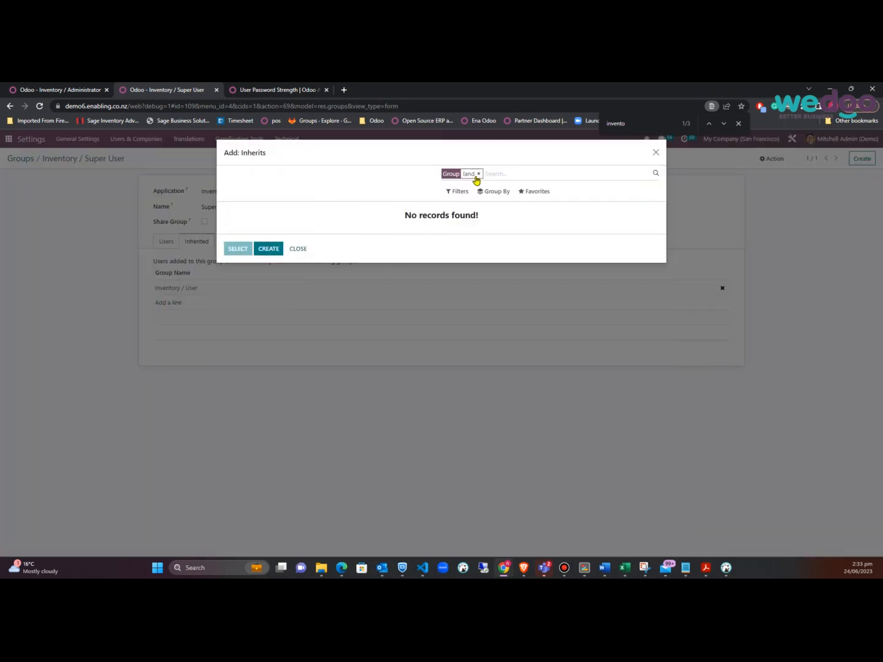
click(478, 174)
key(Escape)
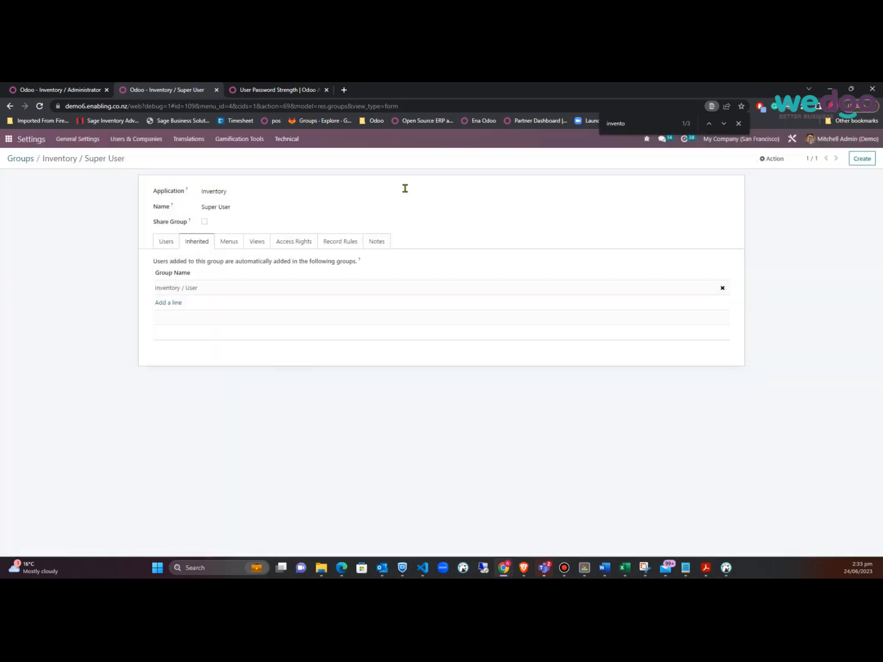
Add and save a Stock Landed Cost access line with read, write, create and delete rights
click(232, 244)
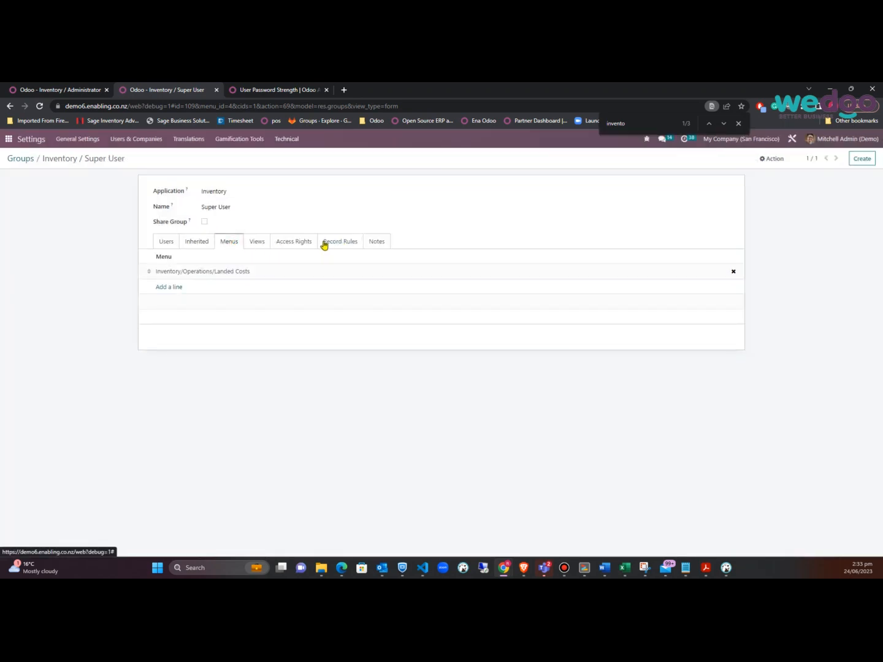
click(293, 241)
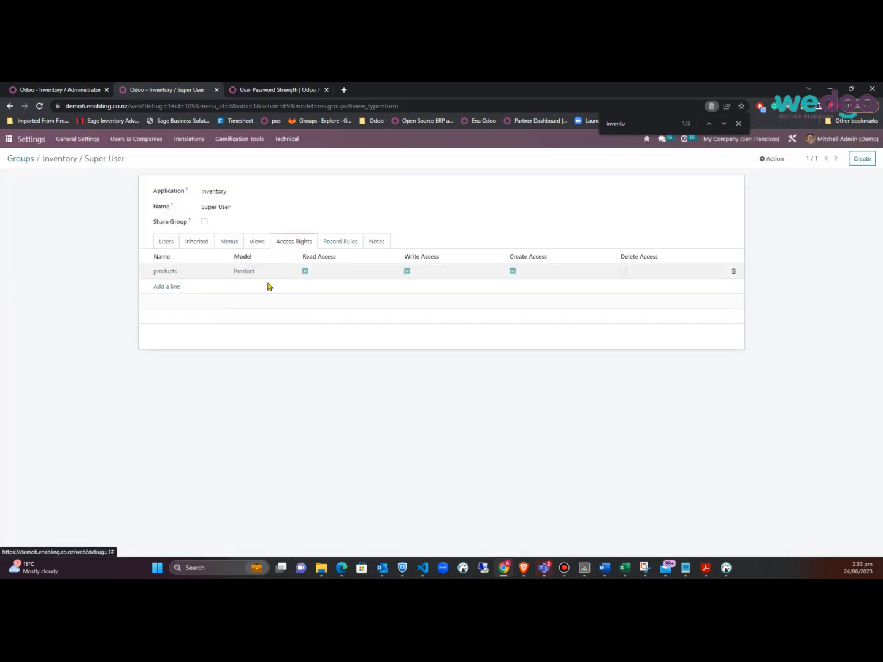
click(170, 287)
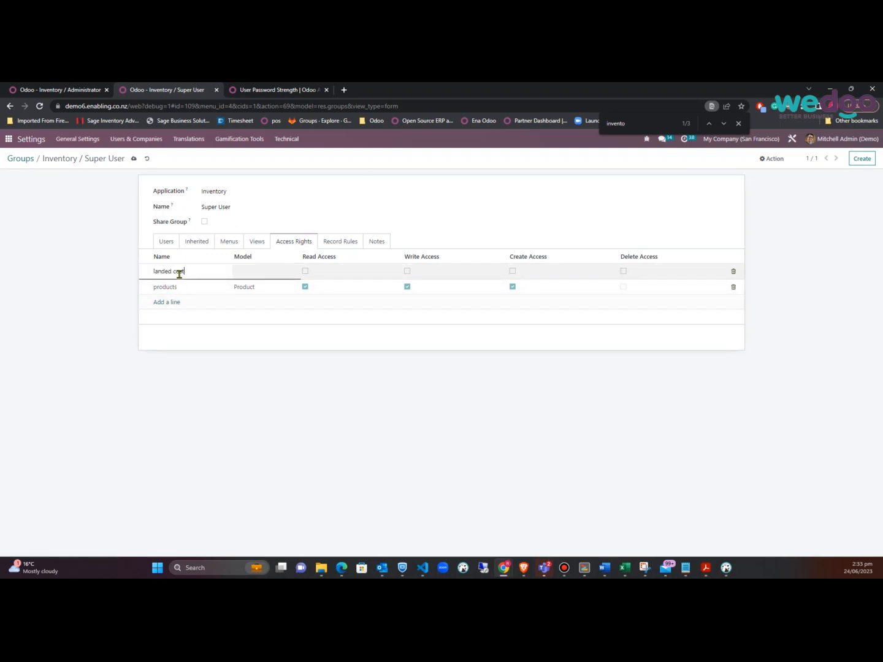
click(281, 272)
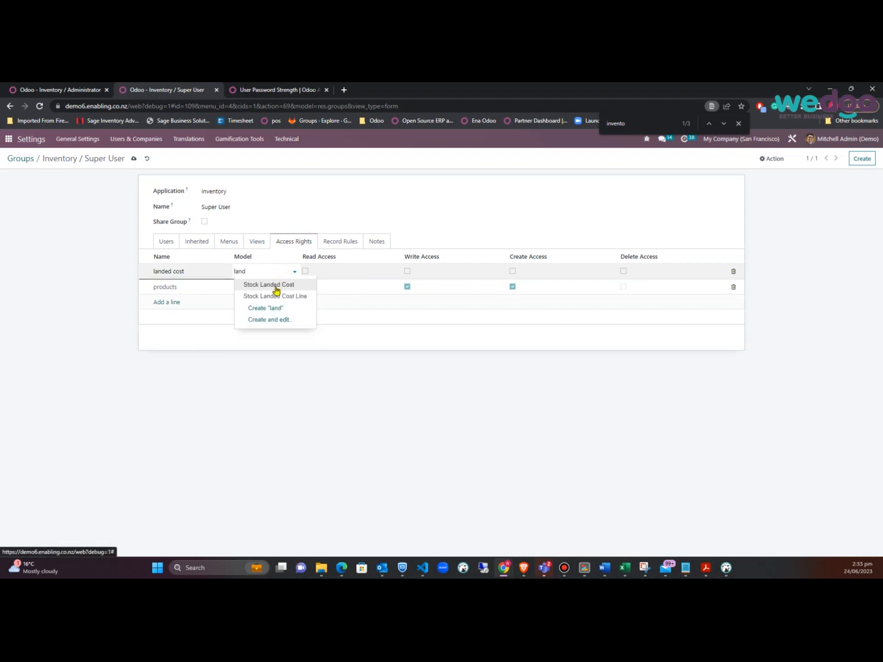
click(276, 286)
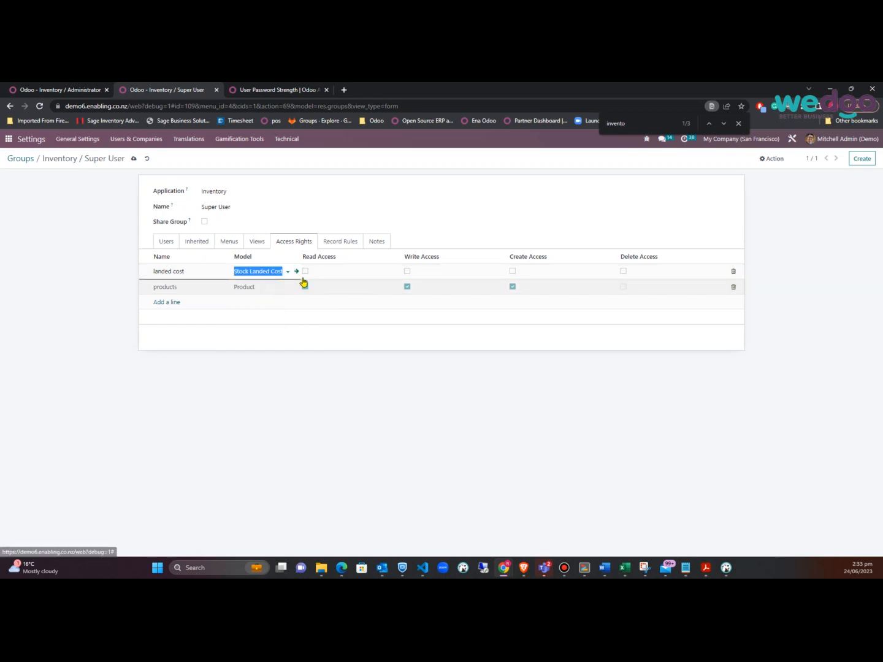
click(305, 272)
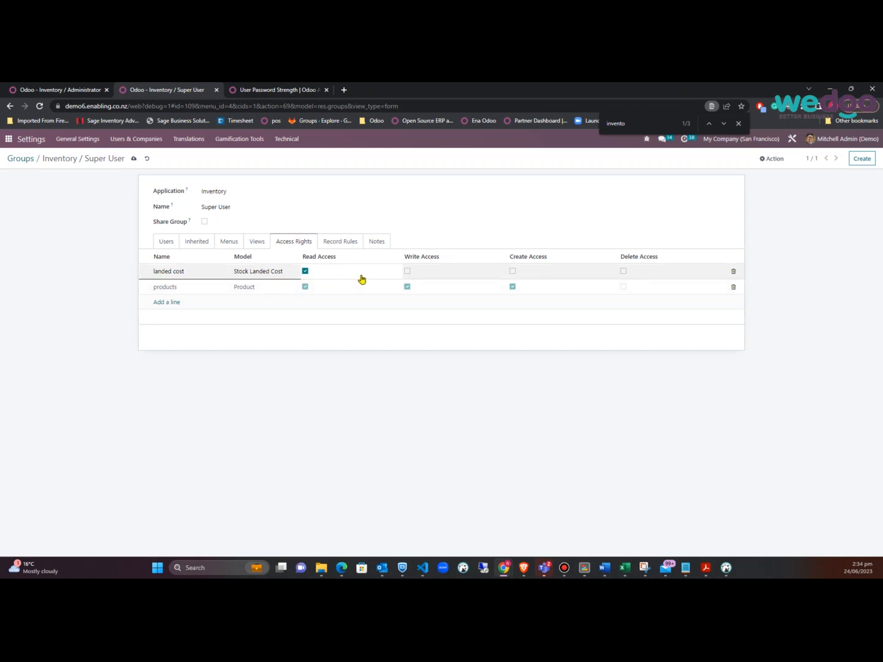
click(407, 271)
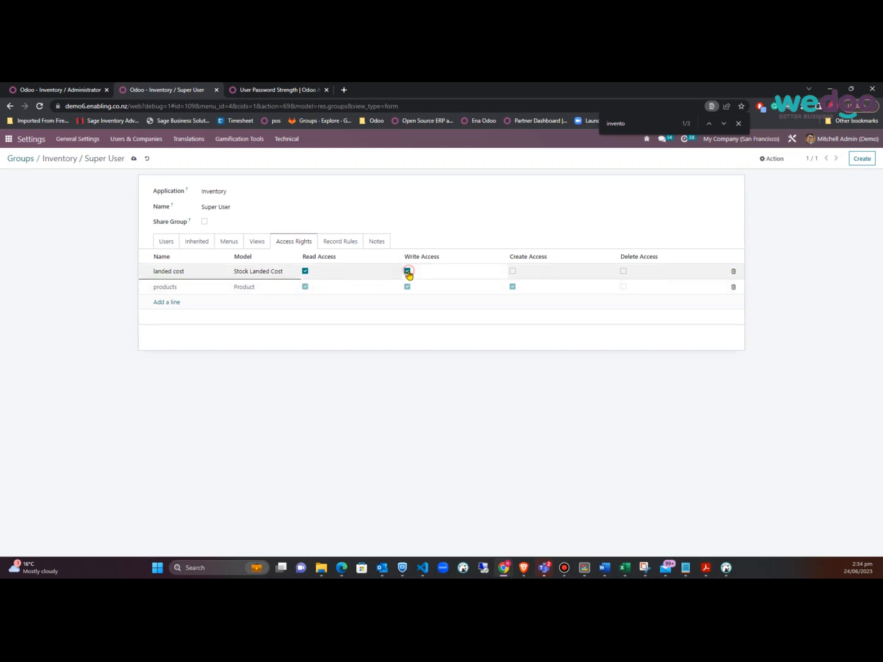
click(514, 271)
click(623, 272)
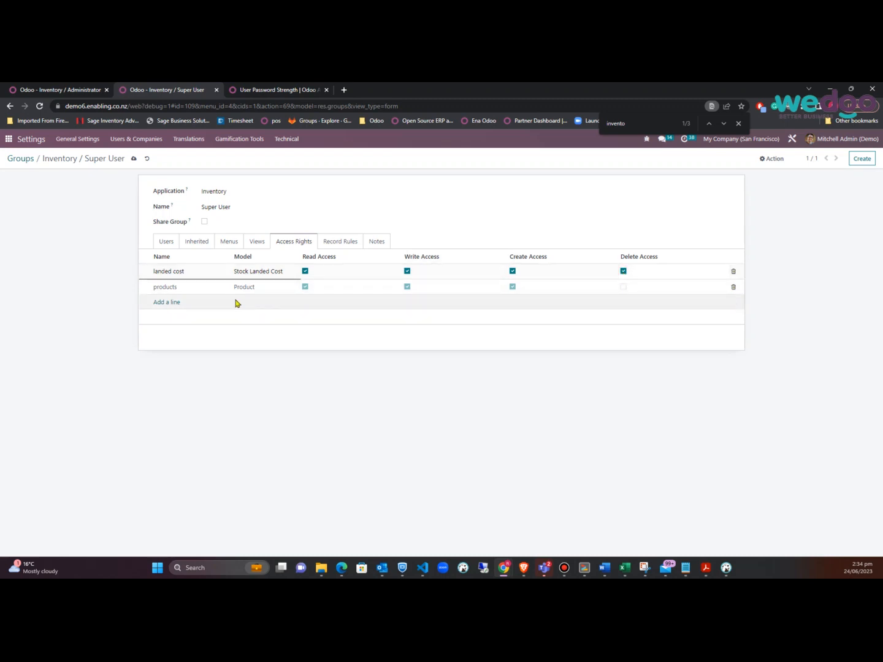
click(133, 159)
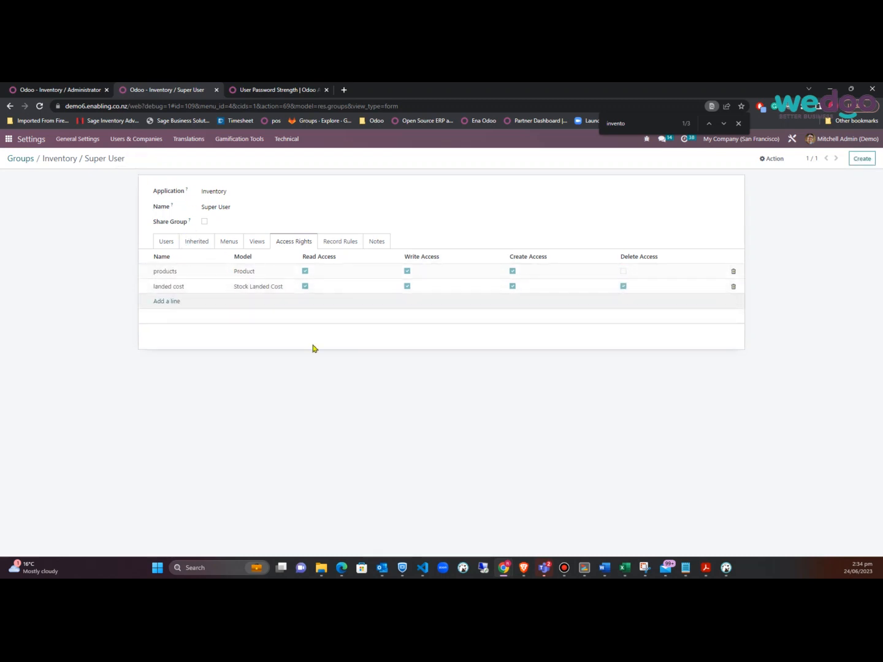
key(alt+Tab)
click(428, 224)
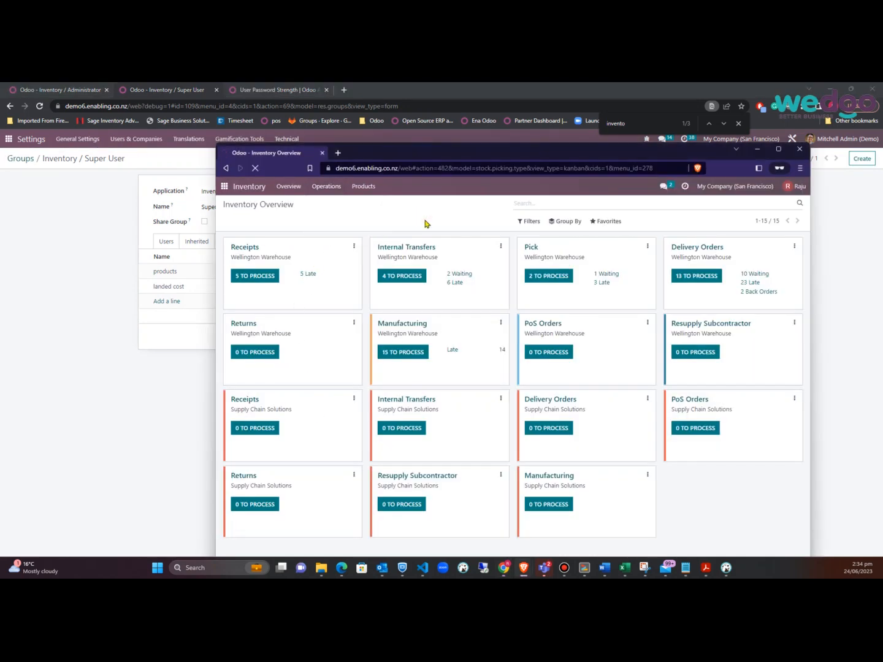
As the test user, open Operations > Landed Costs and start a new landed cost
click(322, 191)
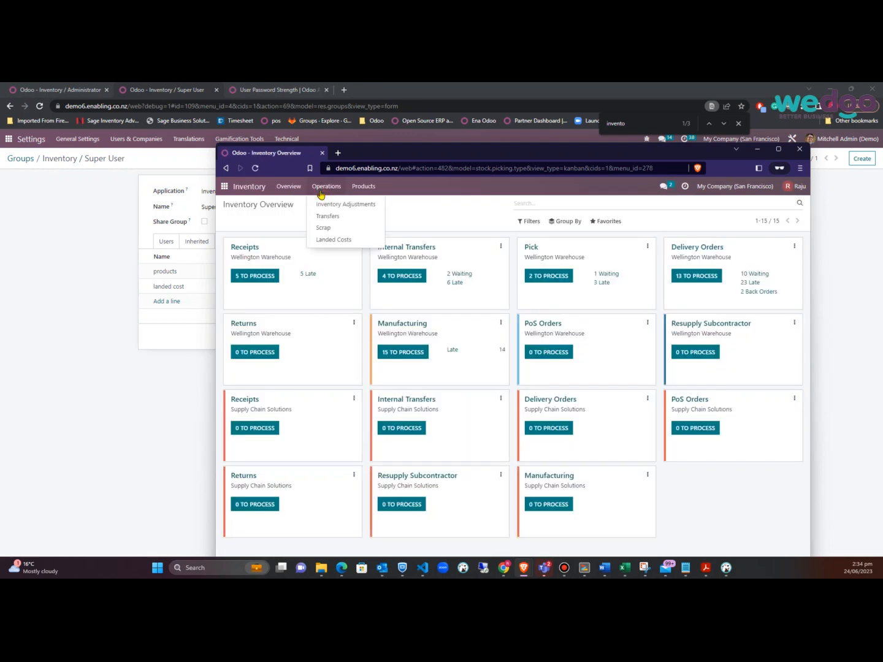
click(329, 240)
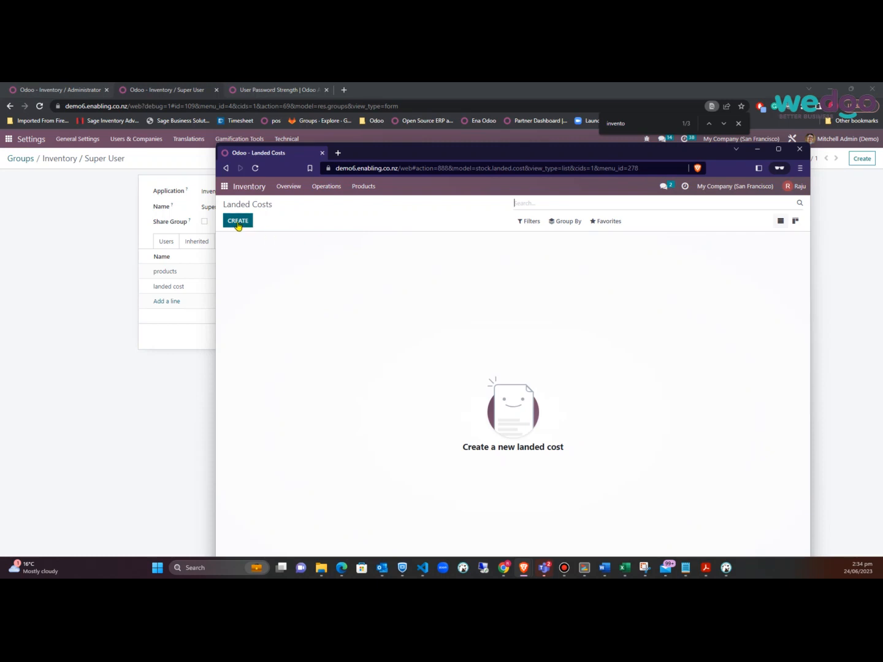
click(238, 222)
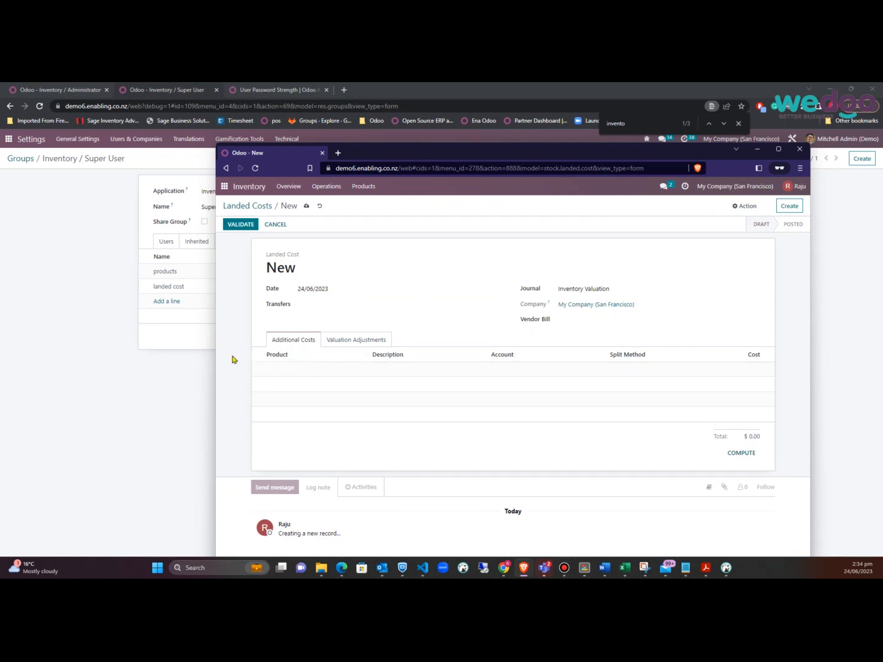
click(206, 361)
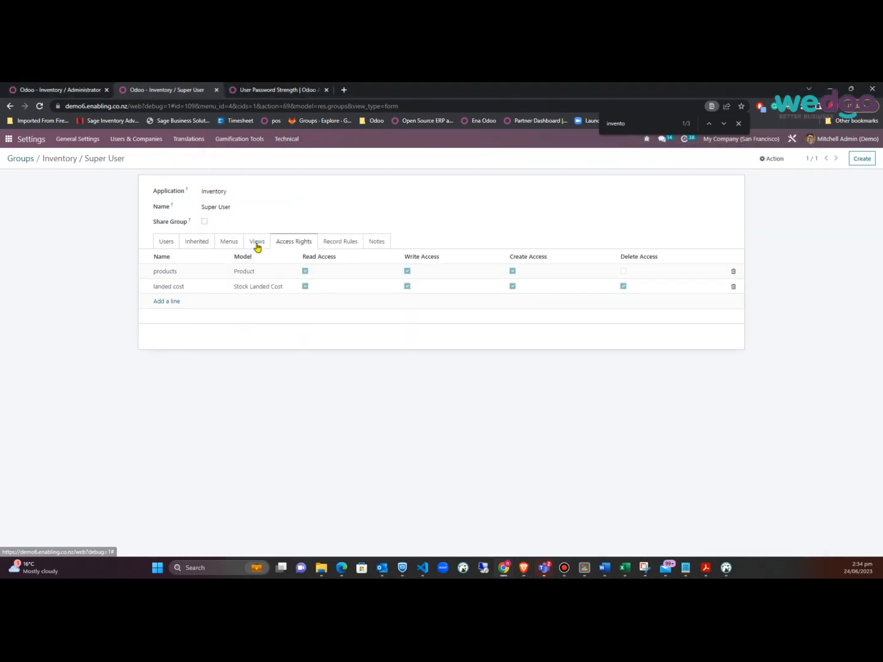
Add a 'land cost lines' access line on Stock Landed Cost Line with all four rights, and save
click(171, 302)
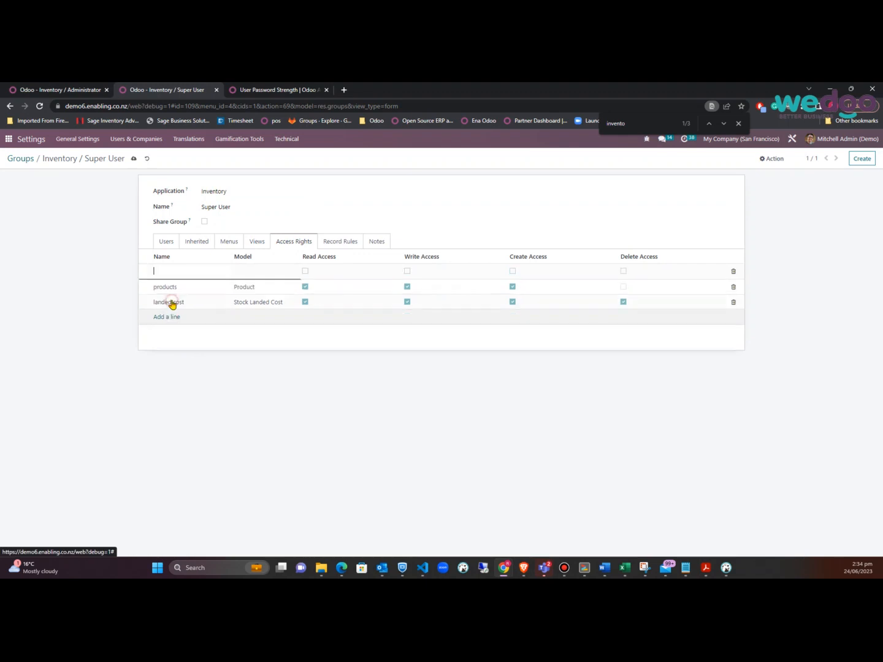
text(land)
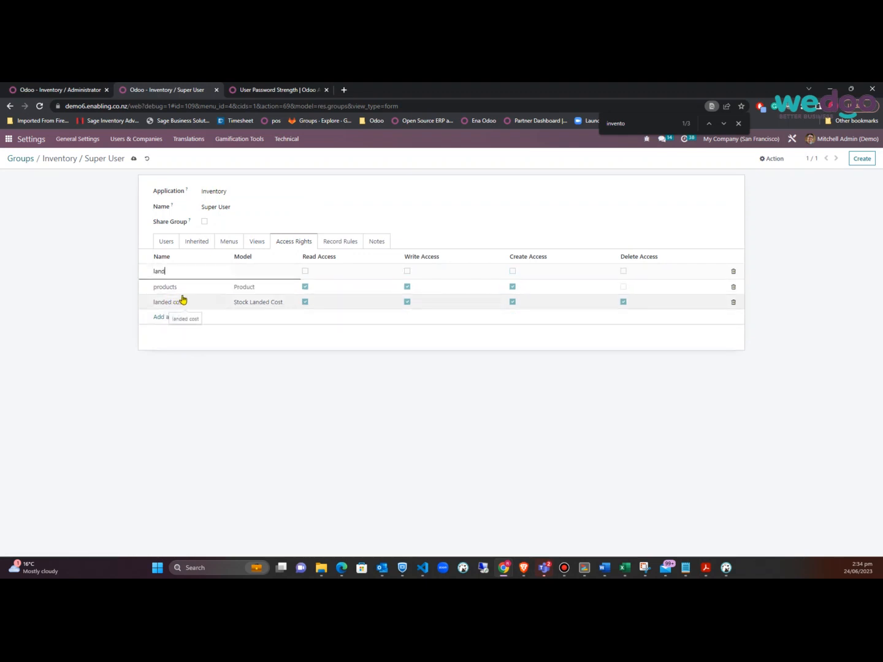
text( cost )
text(land)
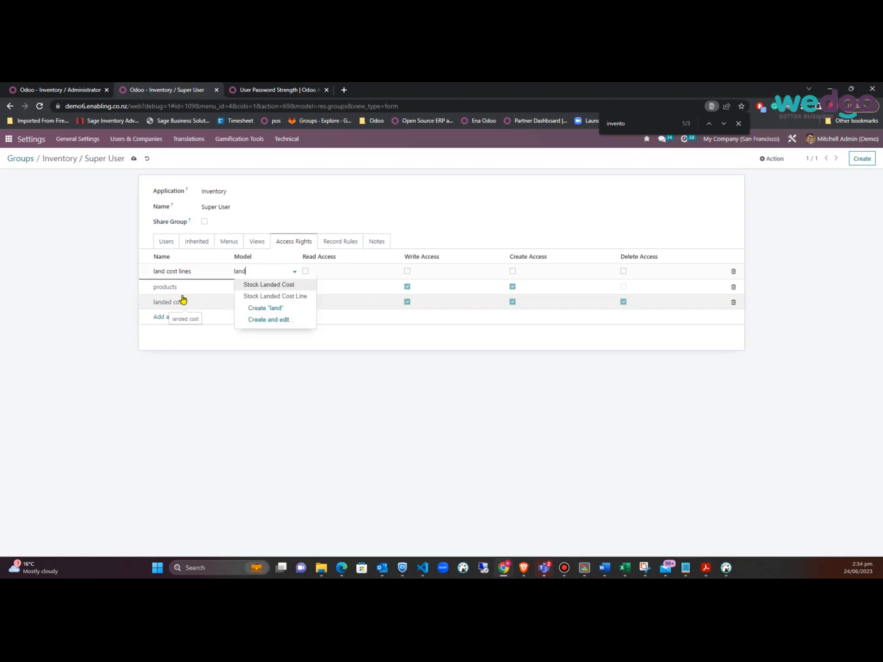
click(270, 297)
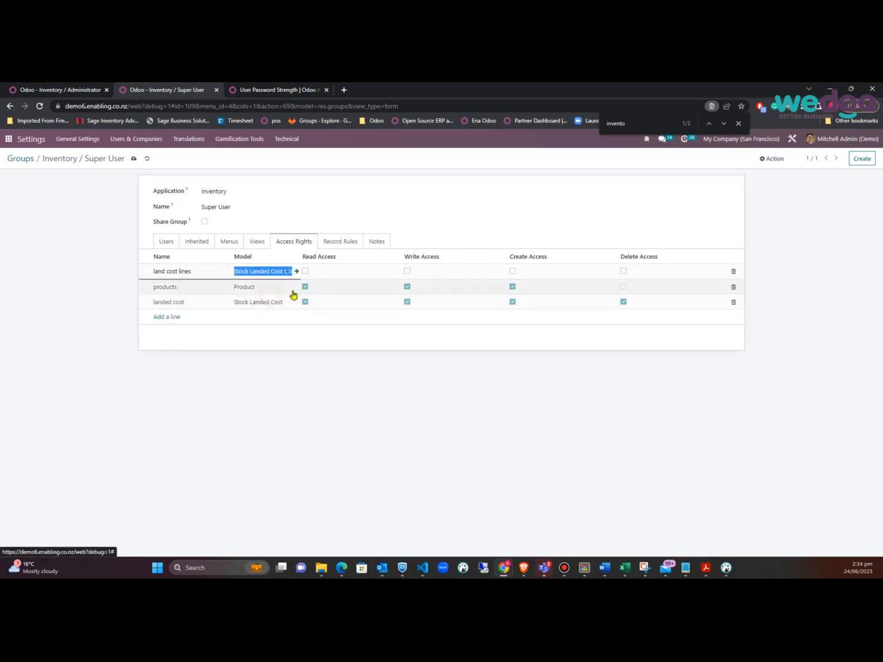
click(305, 271)
click(407, 270)
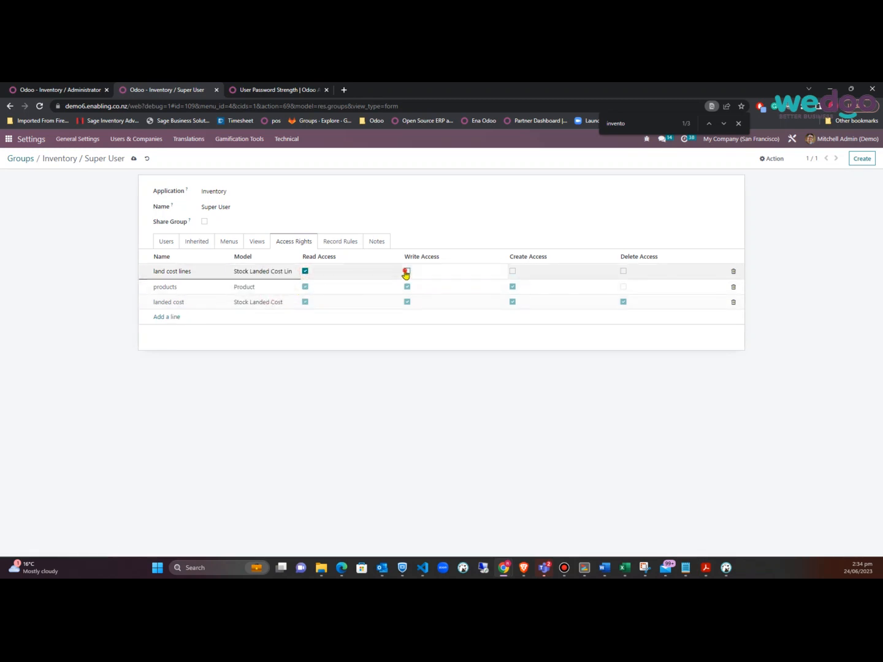
click(512, 271)
click(623, 271)
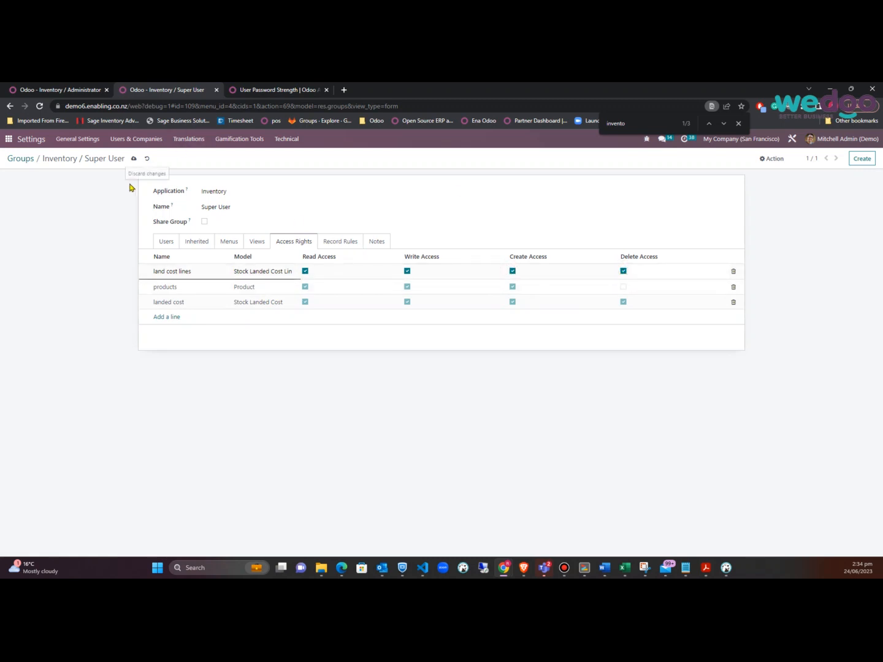
click(135, 160)
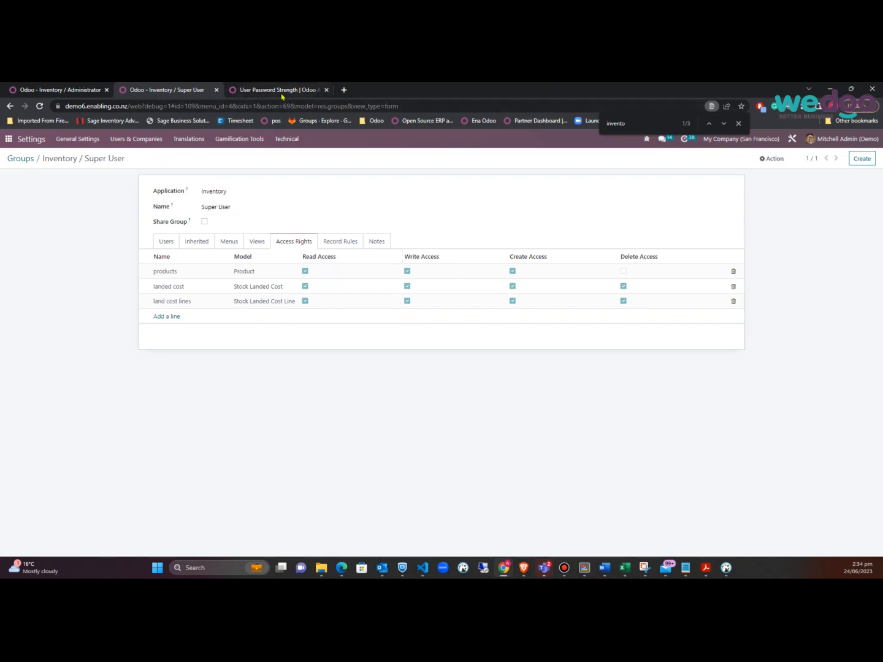
key(alt+Tab)
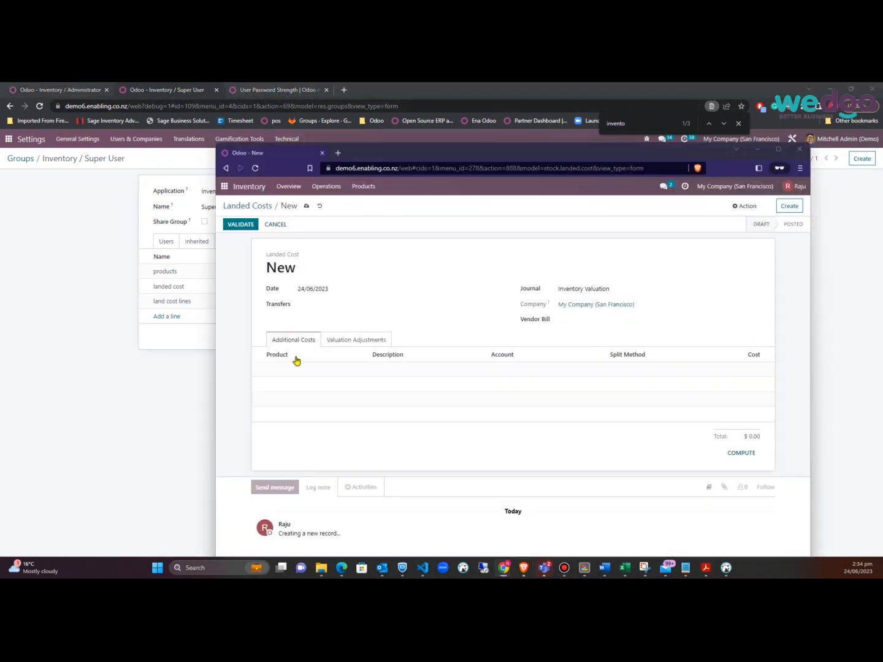
click(255, 169)
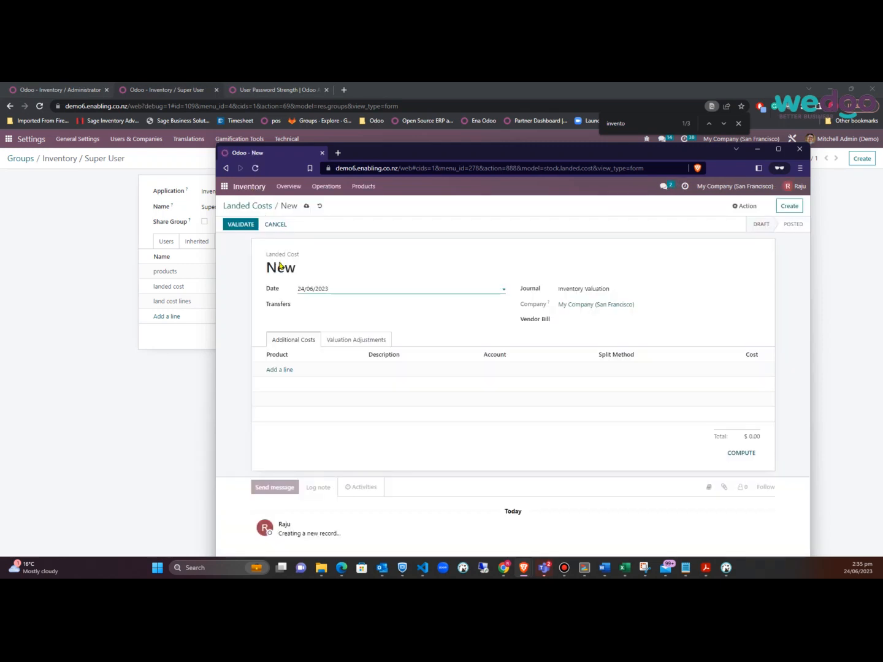
click(280, 369)
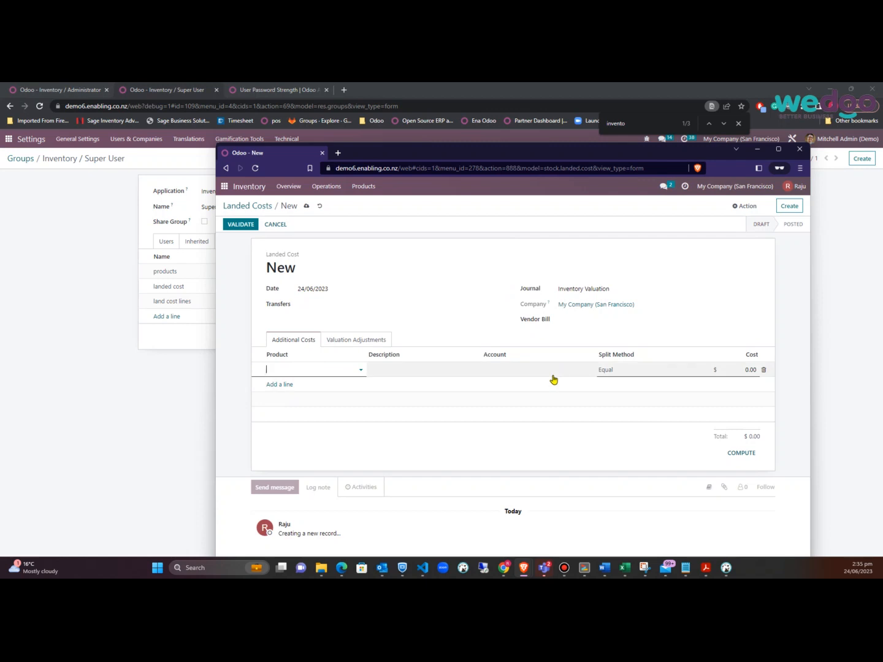
click(367, 303)
click(228, 376)
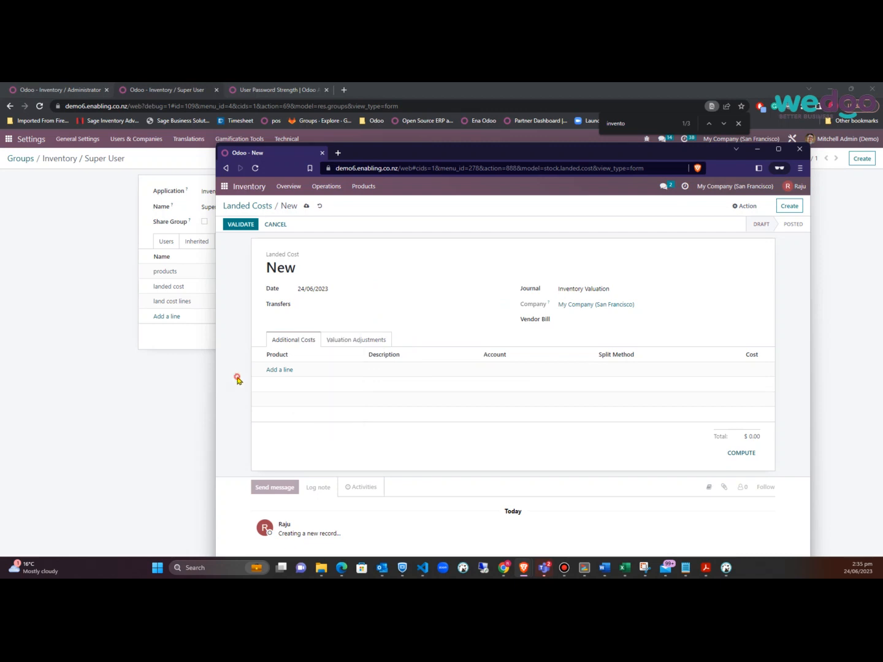
click(67, 439)
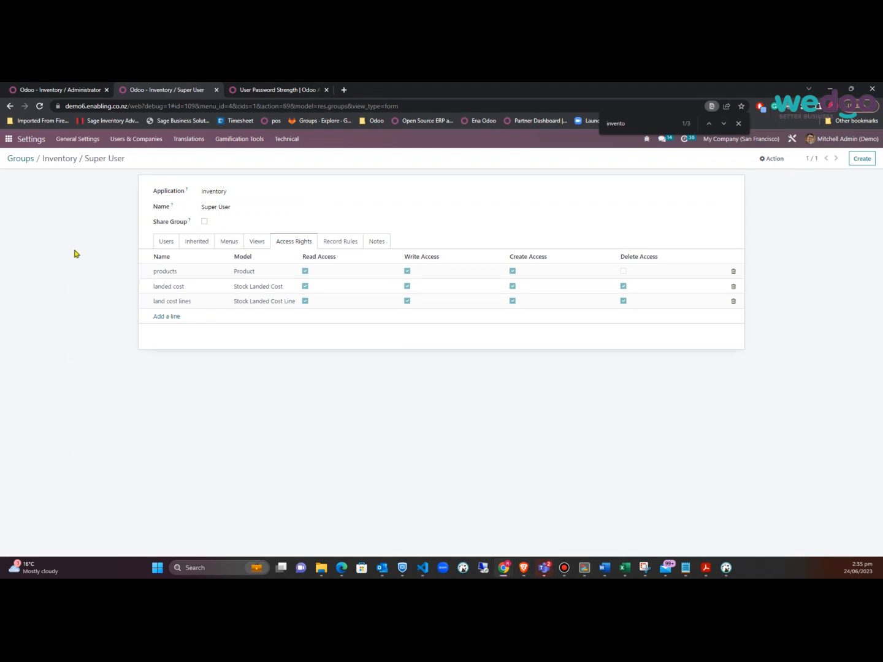
Filter Technical menu items by 'la' and open the Inventory/Operations/Landed Costs record
click(284, 140)
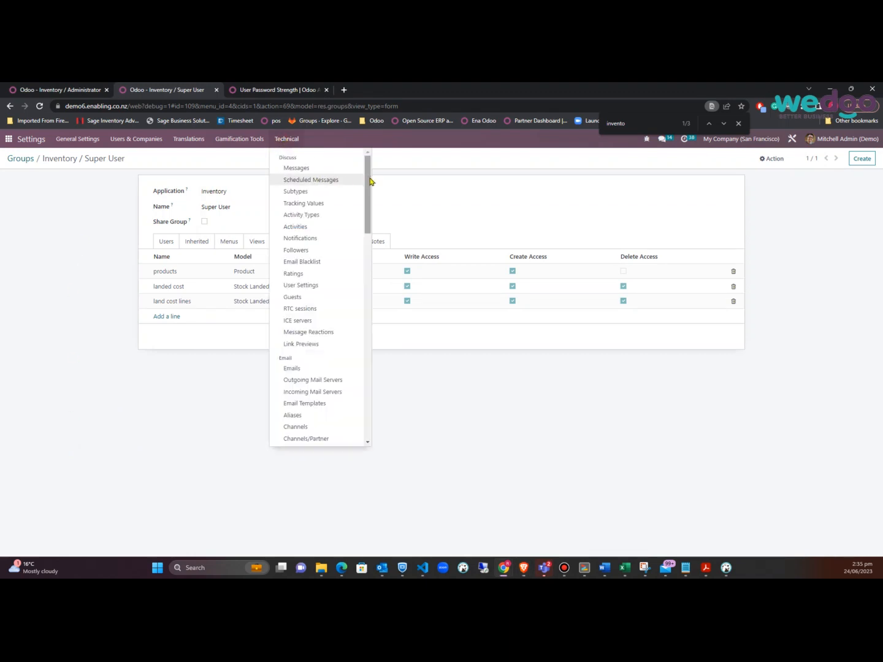
drag(368, 181, 367, 269)
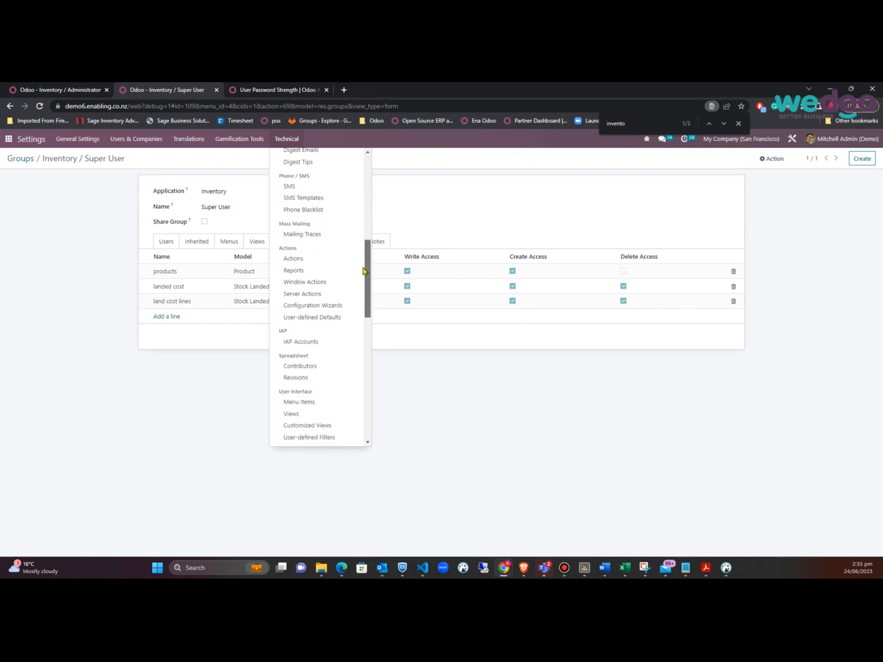
click(309, 400)
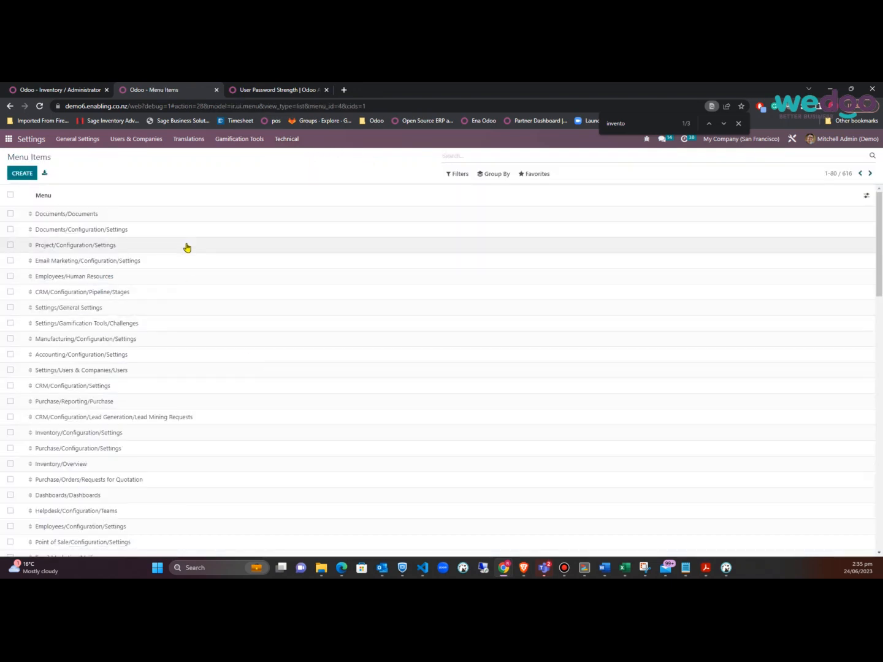
scroll(208, 403, down, 5)
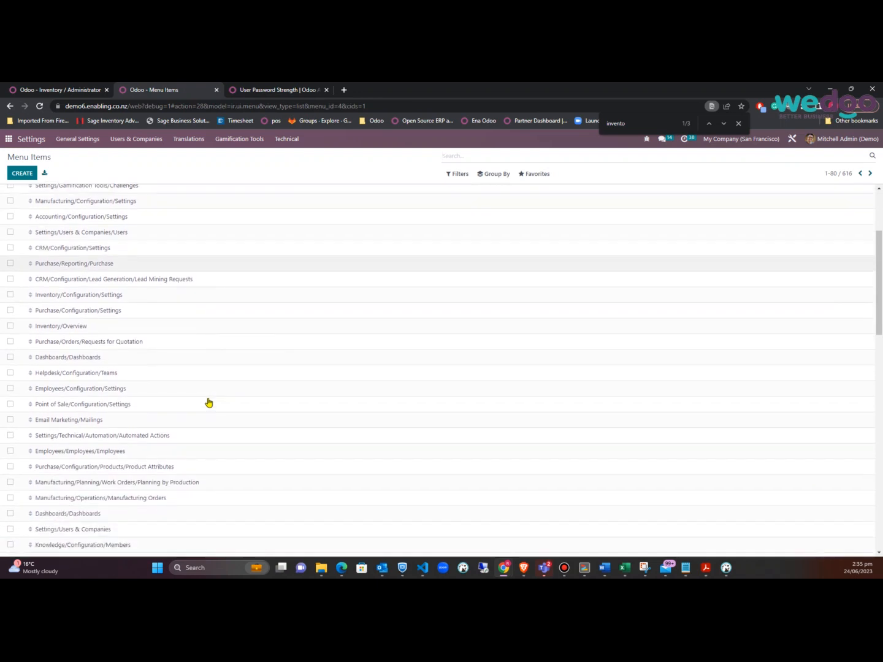
text(land)
click(464, 169)
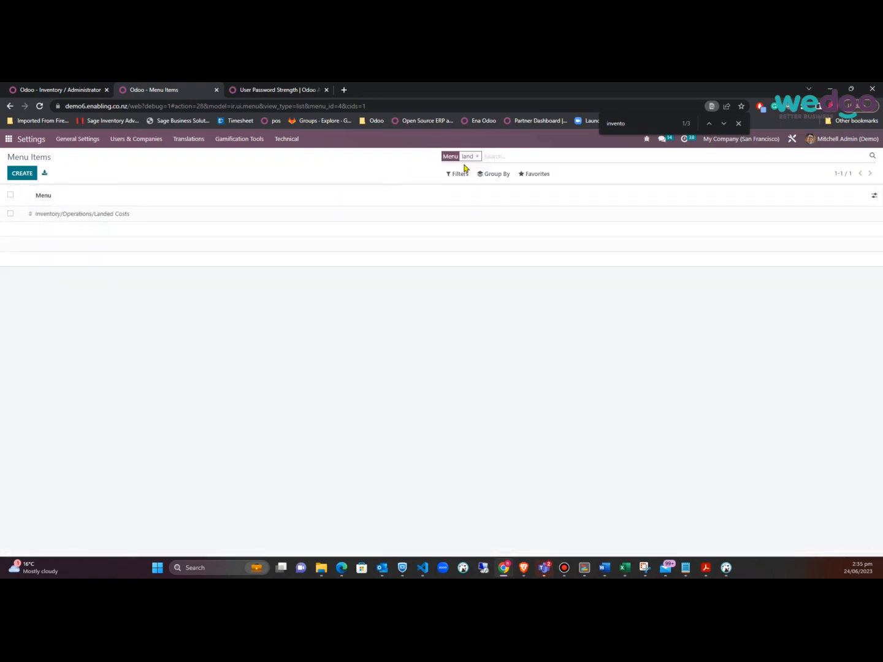
click(88, 218)
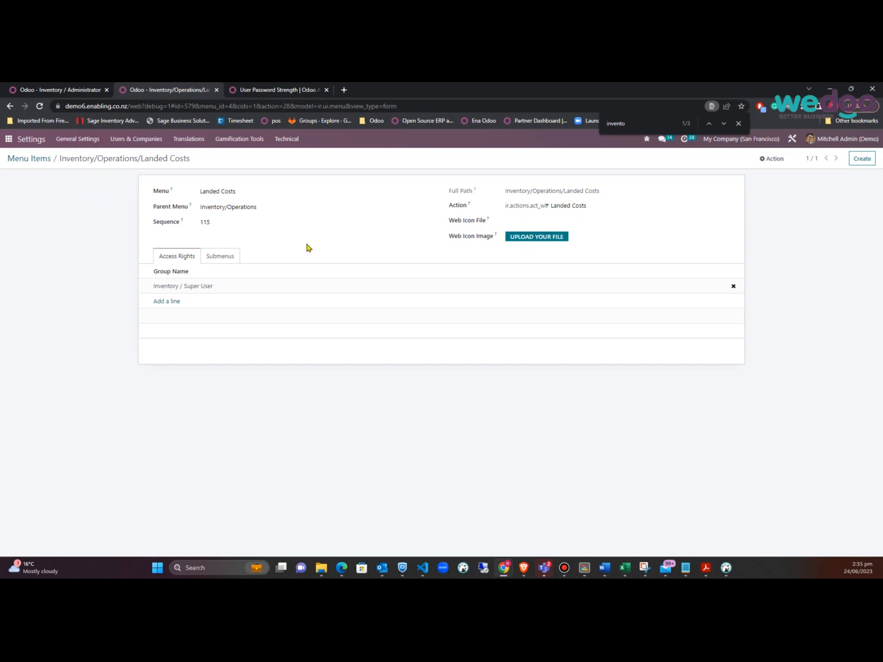
mouse_move(303, 272)
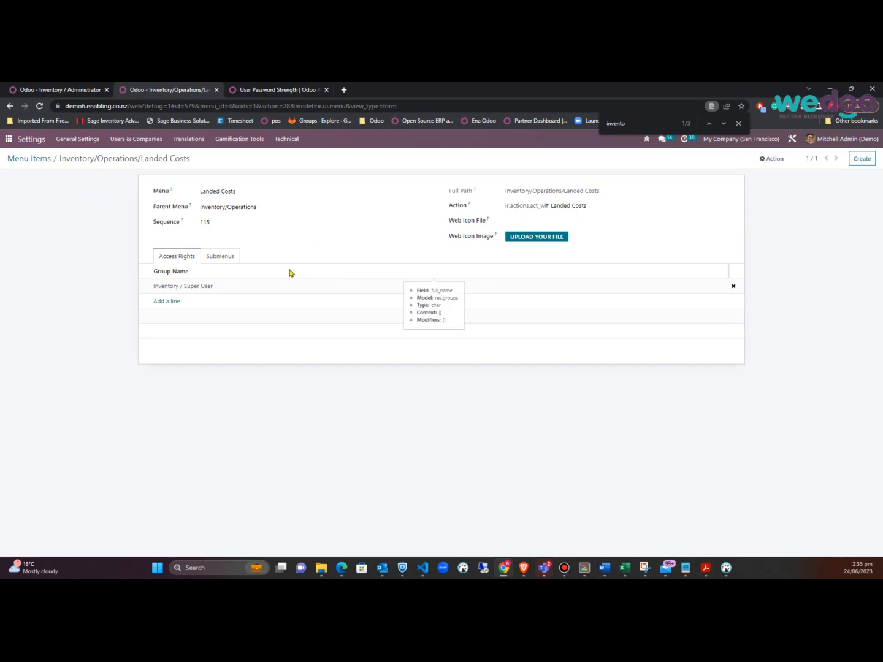
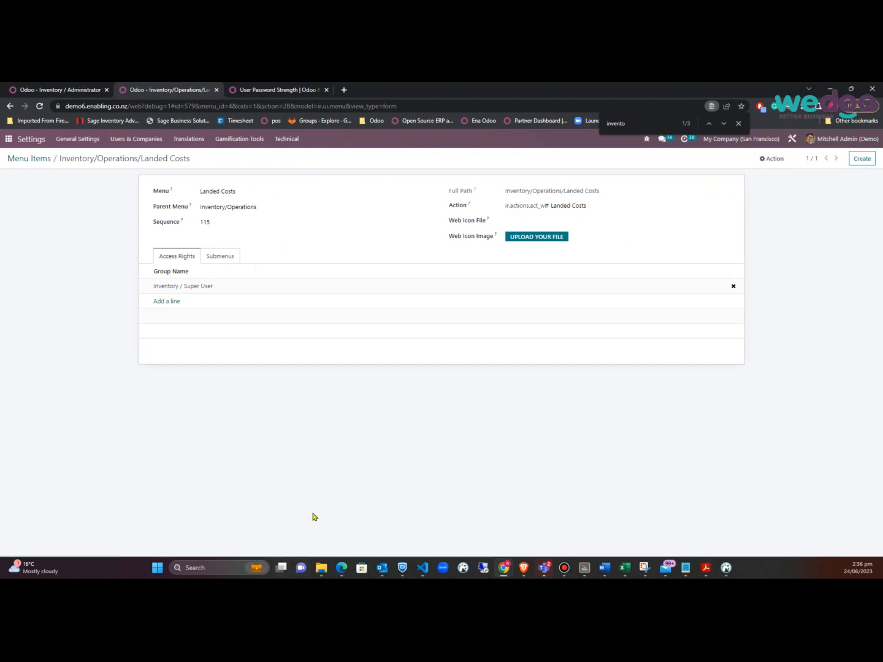
Browse the Purchase app's Orders menu, then return to the Landed Costs menu item record
click(55, 91)
click(8, 141)
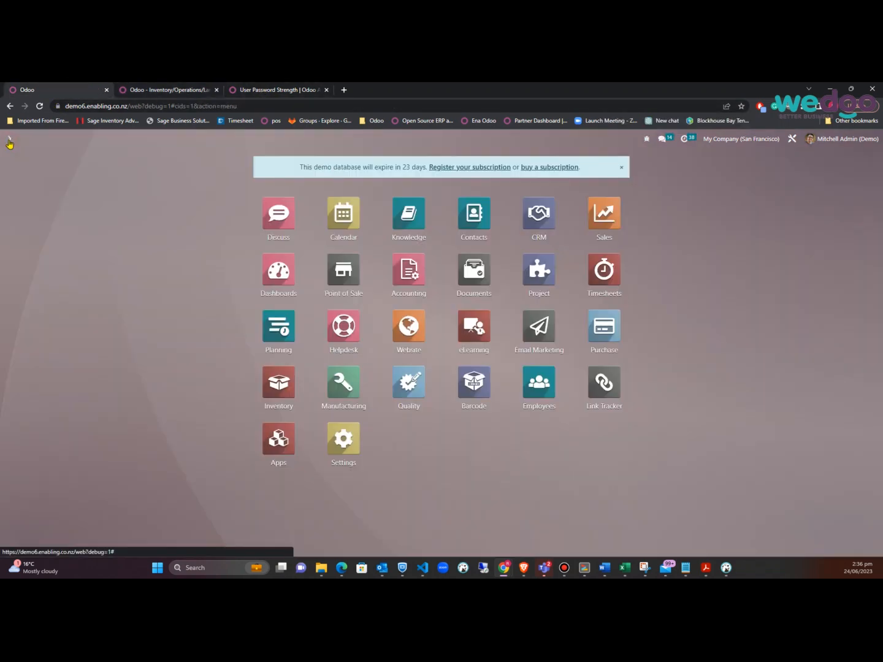
click(595, 328)
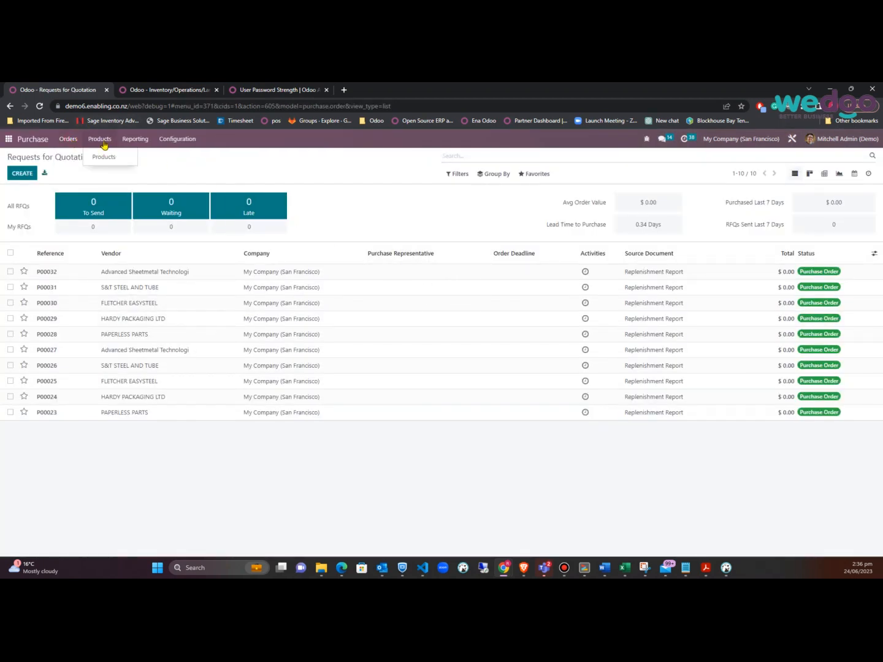
click(69, 141)
mouse_move(96, 140)
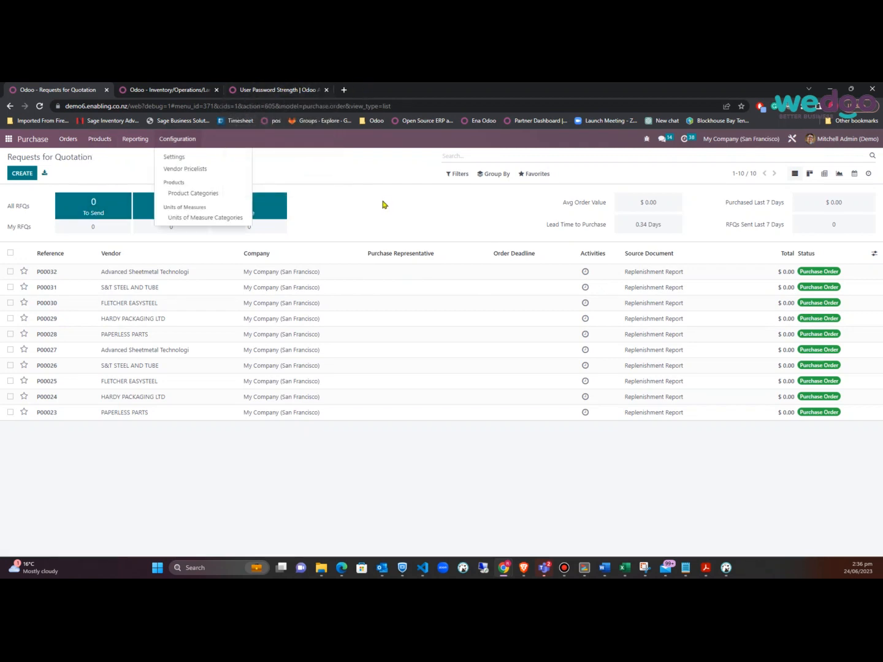
click(199, 88)
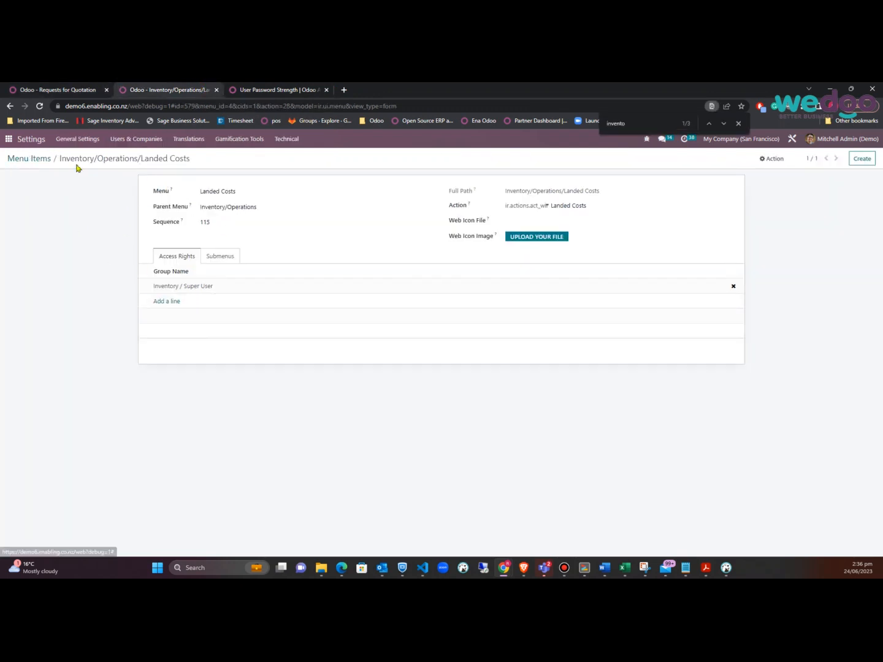
Duplicate the Landed Costs menu item, set the copy's parent menu to Purchase, and save
click(773, 158)
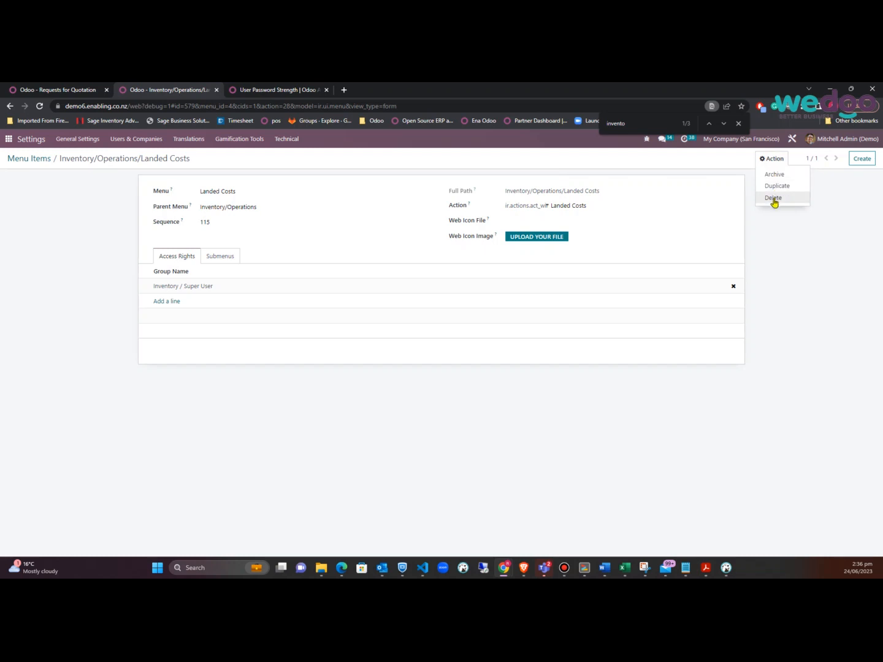
click(776, 186)
click(278, 192)
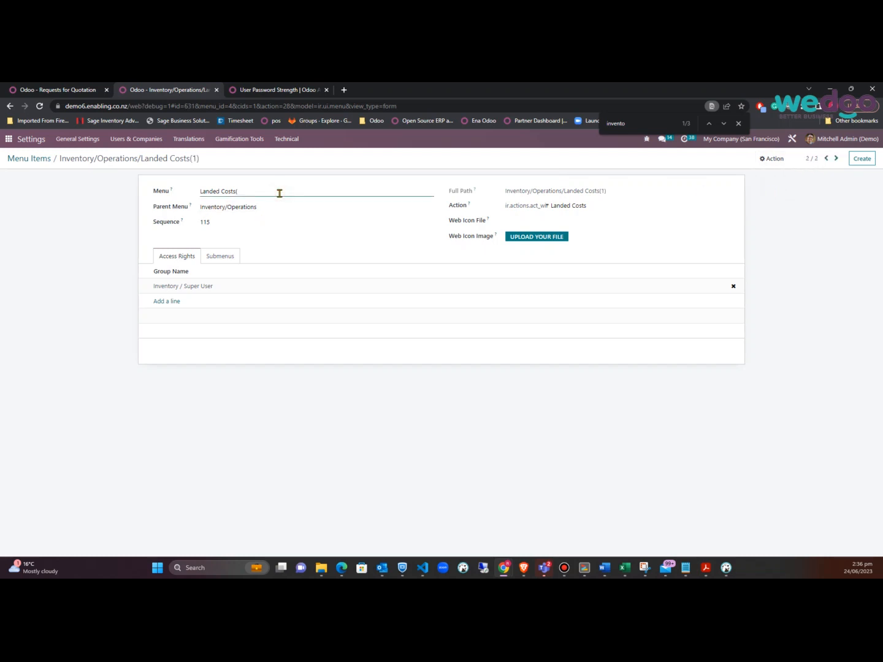
drag(268, 206, 200, 216)
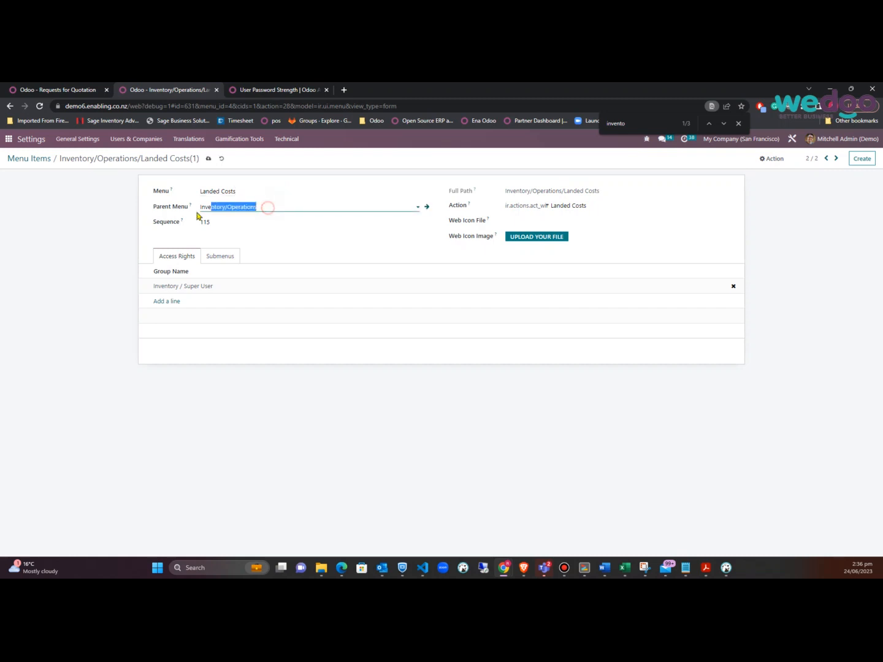
text(purc)
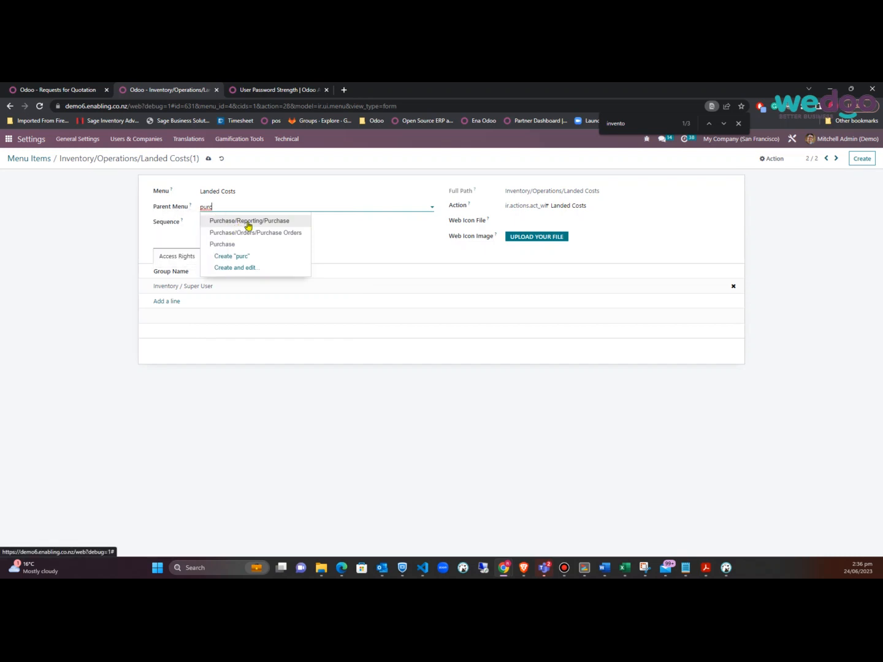
click(222, 244)
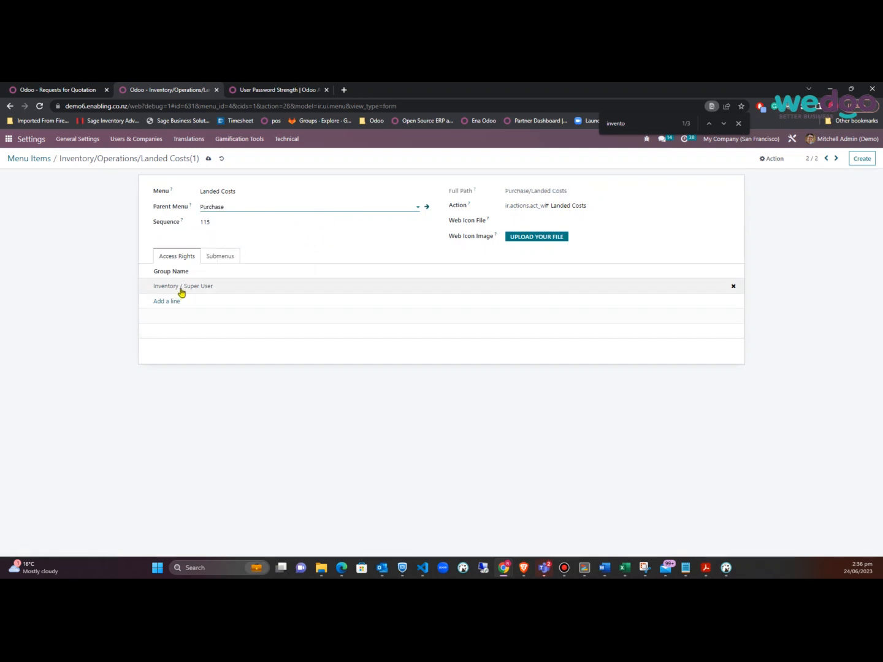
click(206, 159)
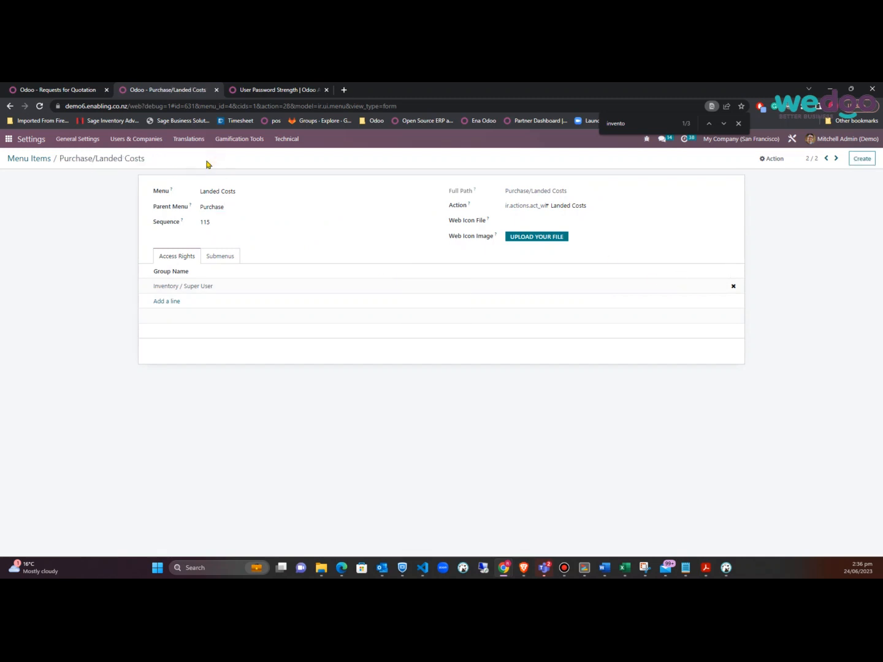
Reload Purchase, open its new Landed Costs list, then go back to the menu item record
click(56, 90)
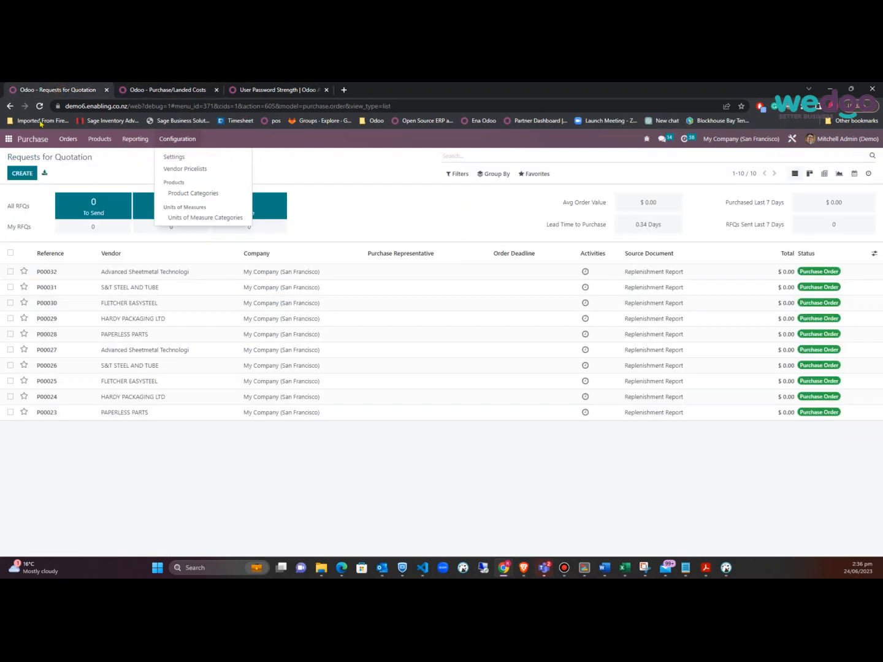
click(41, 108)
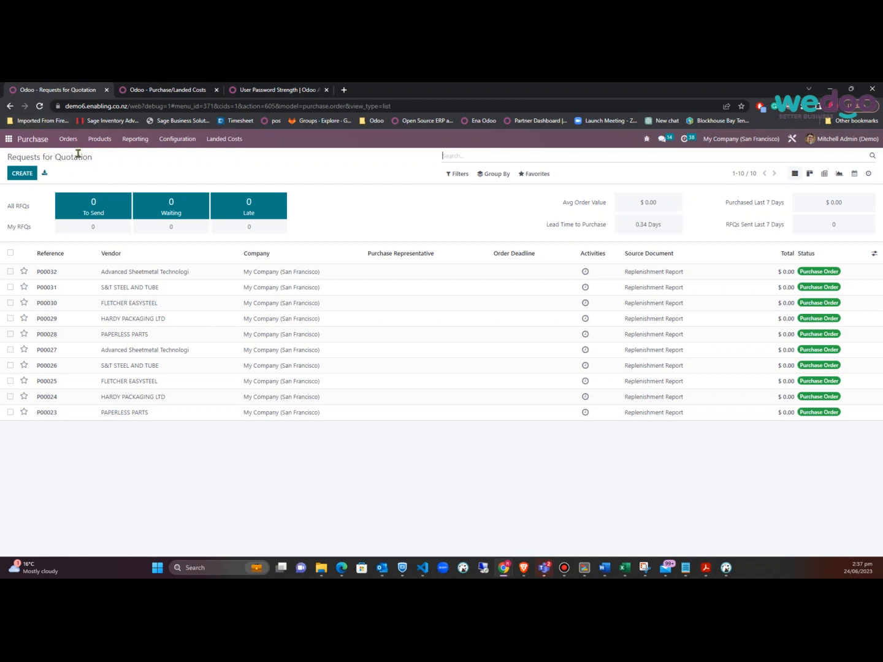
click(240, 141)
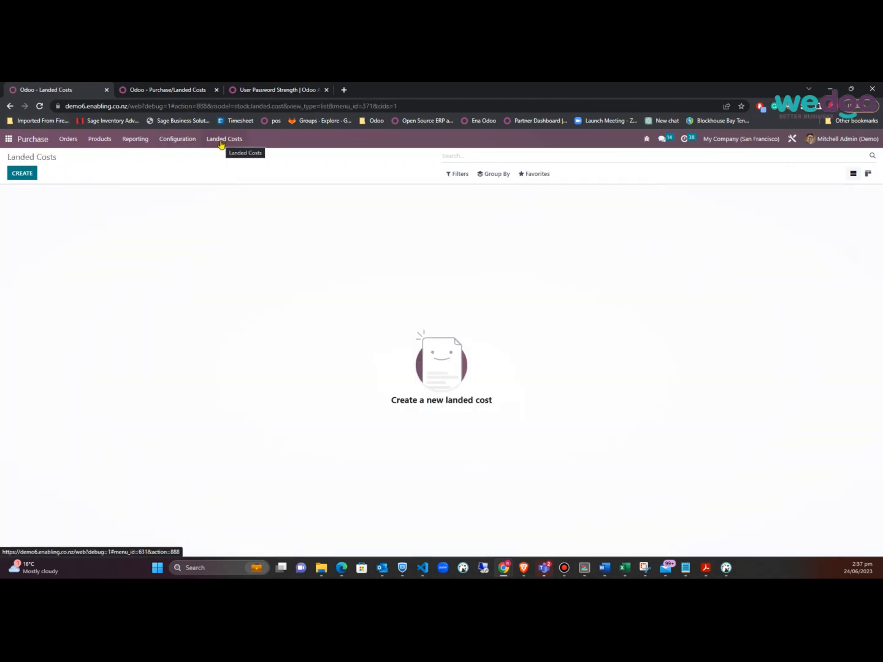
key(alt+Tab)
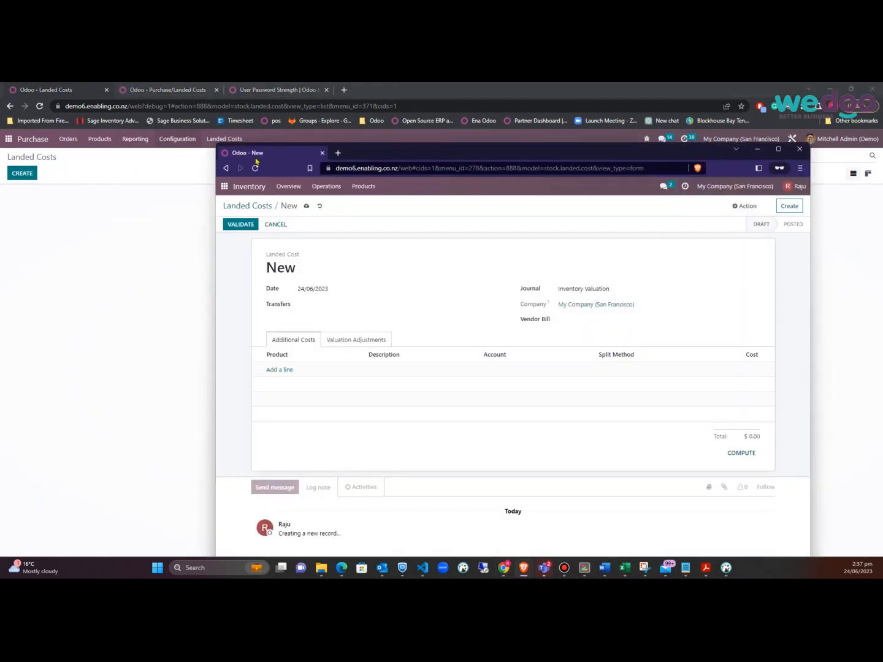
click(172, 88)
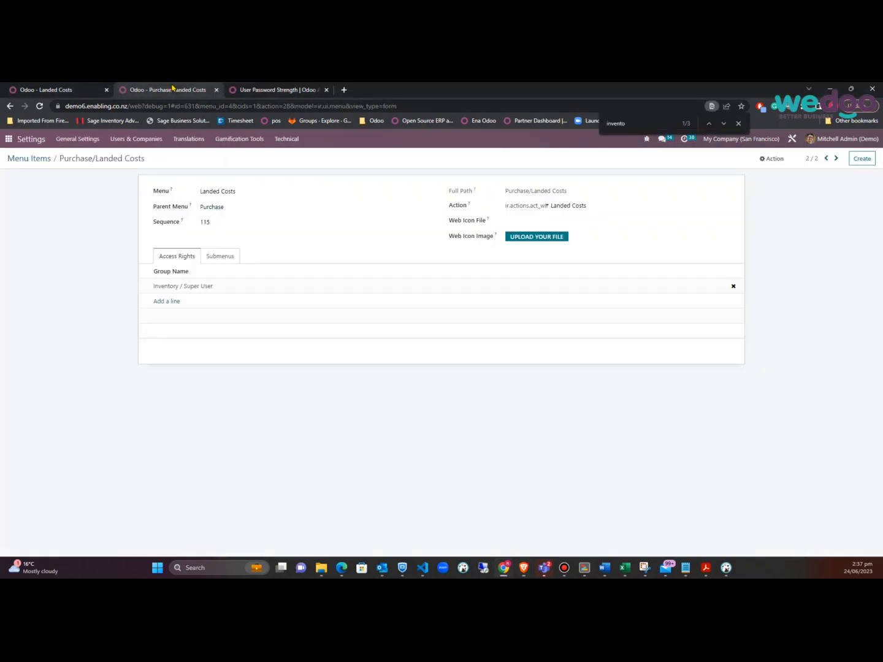
Re-parent the menu item to Purchase/Orders, save, and reload the Purchase landed costs page
drag(273, 209, 58, 214)
text(orders)
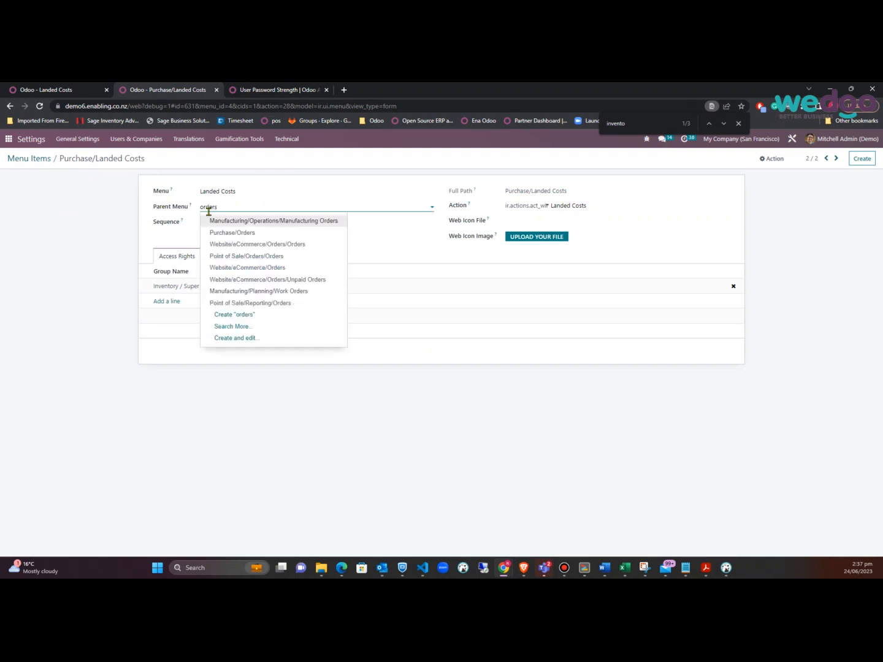
click(248, 234)
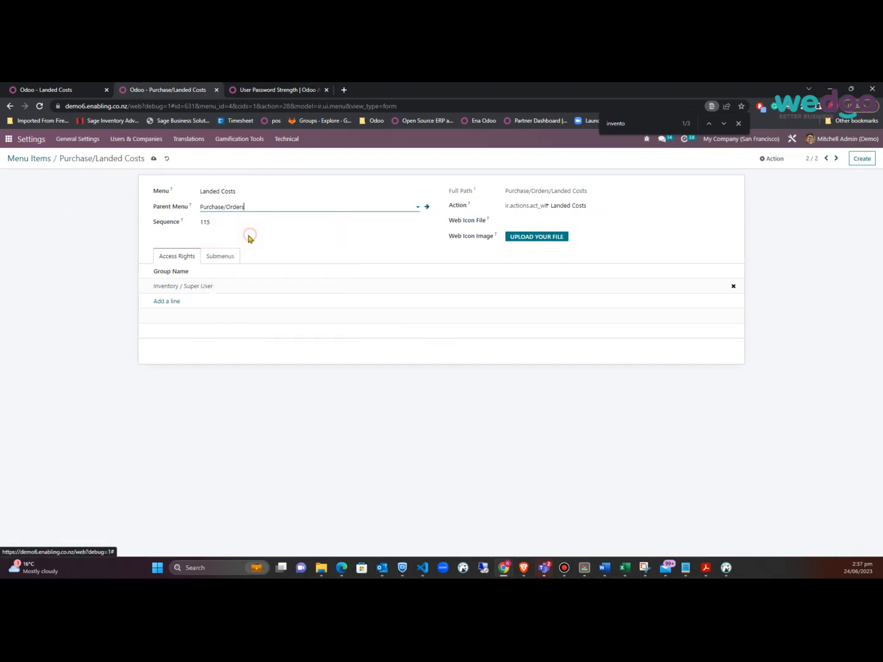
click(153, 157)
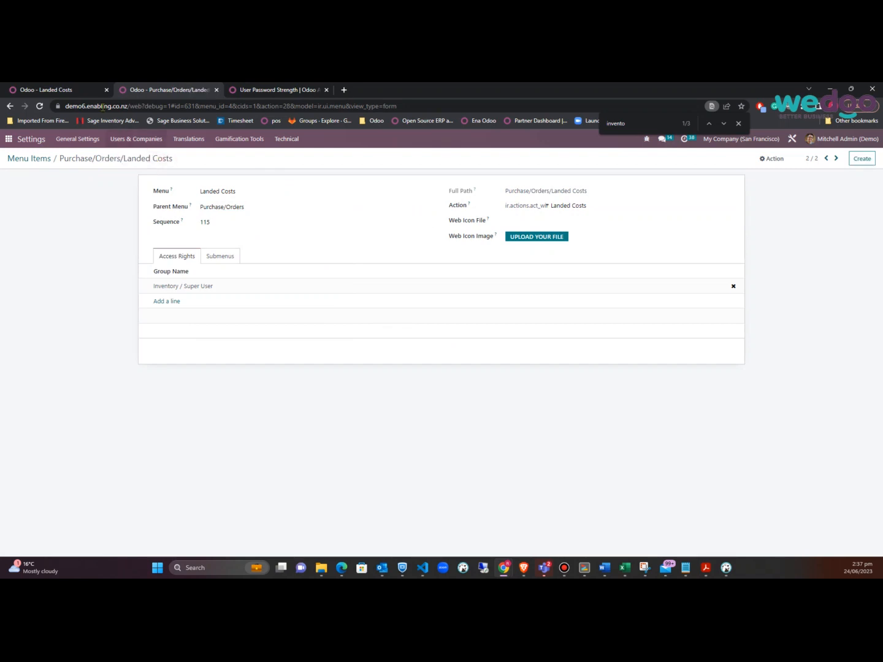
click(61, 90)
click(39, 107)
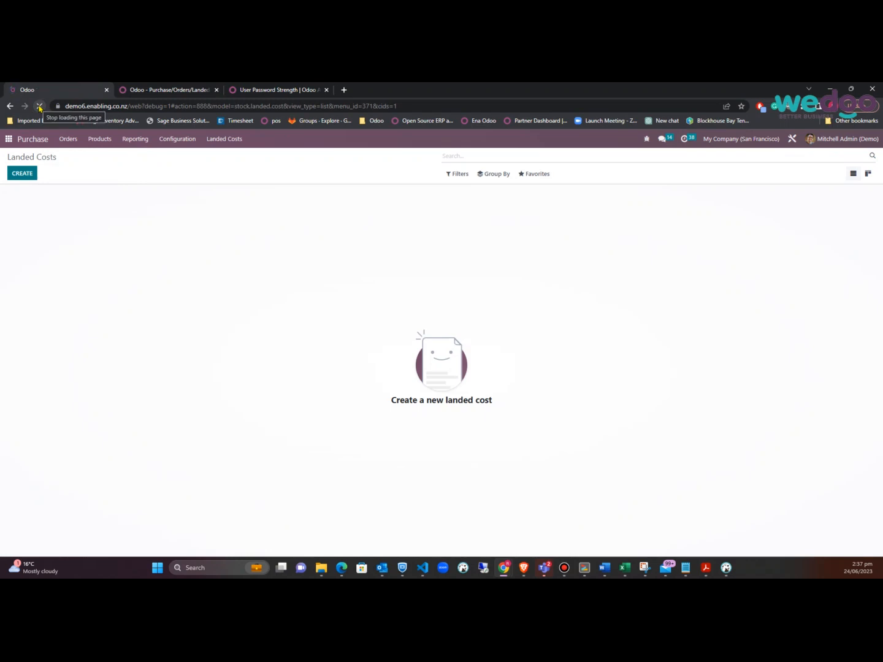
Open Purchase > Orders > Landed Costs as admin and as the restricted user, then return to the menu item
click(68, 142)
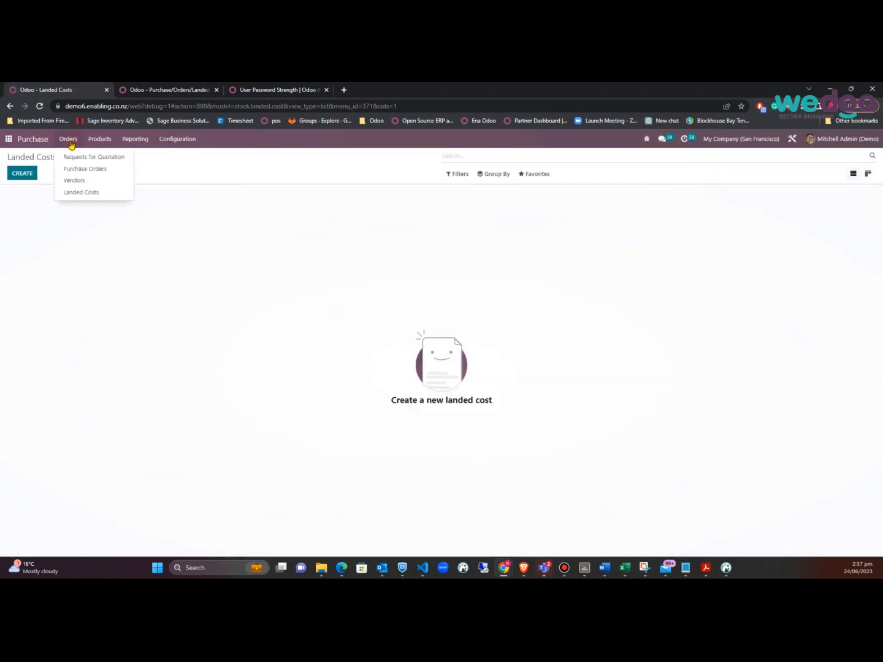
click(75, 194)
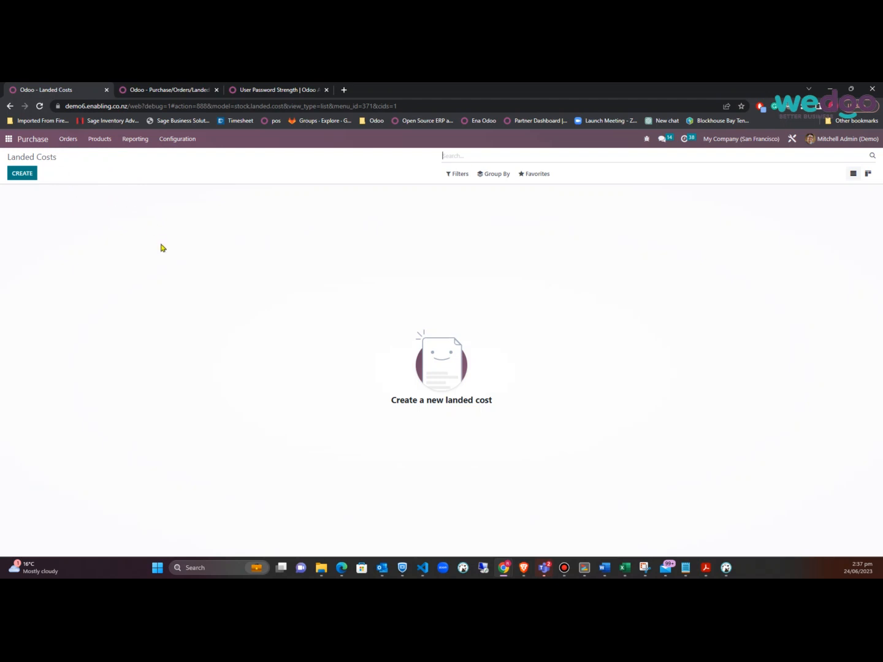
key(alt+Tab)
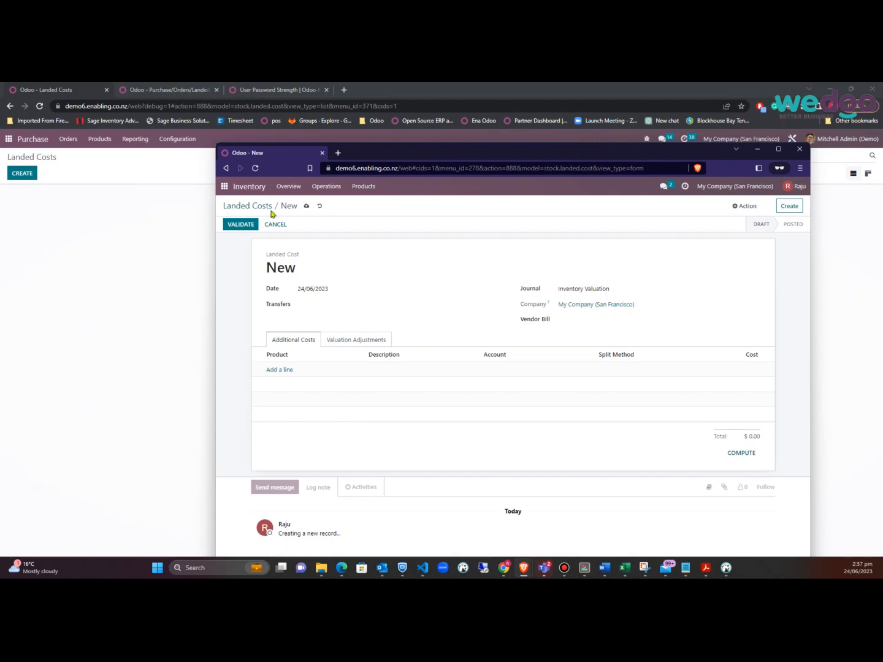
click(224, 187)
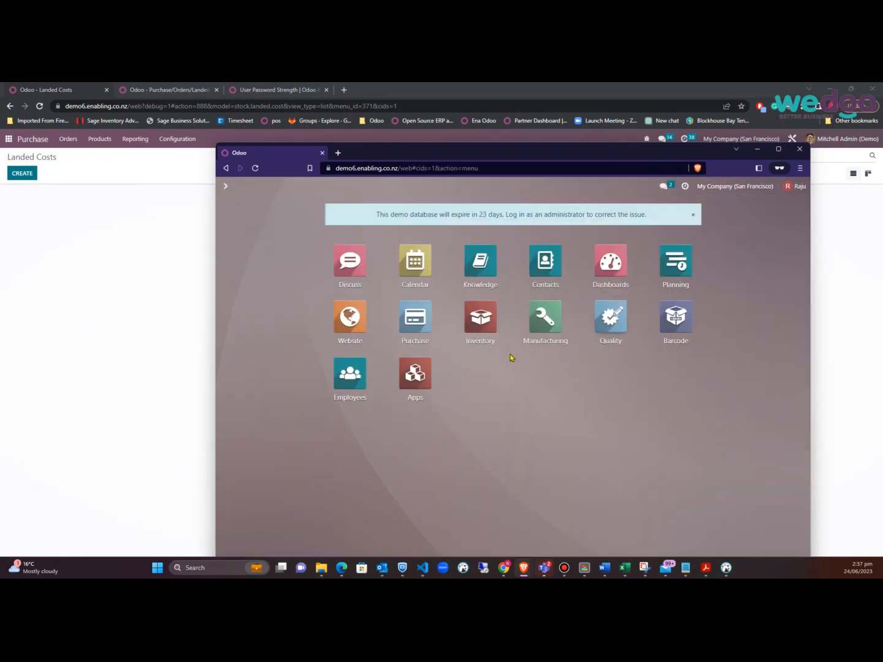
click(419, 322)
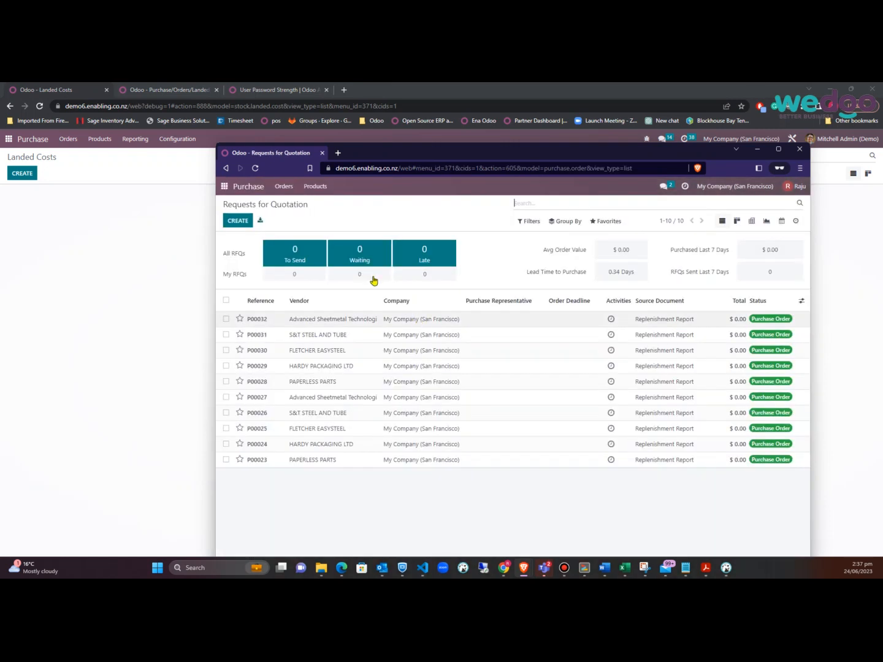
click(284, 185)
mouse_move(315, 186)
click(390, 203)
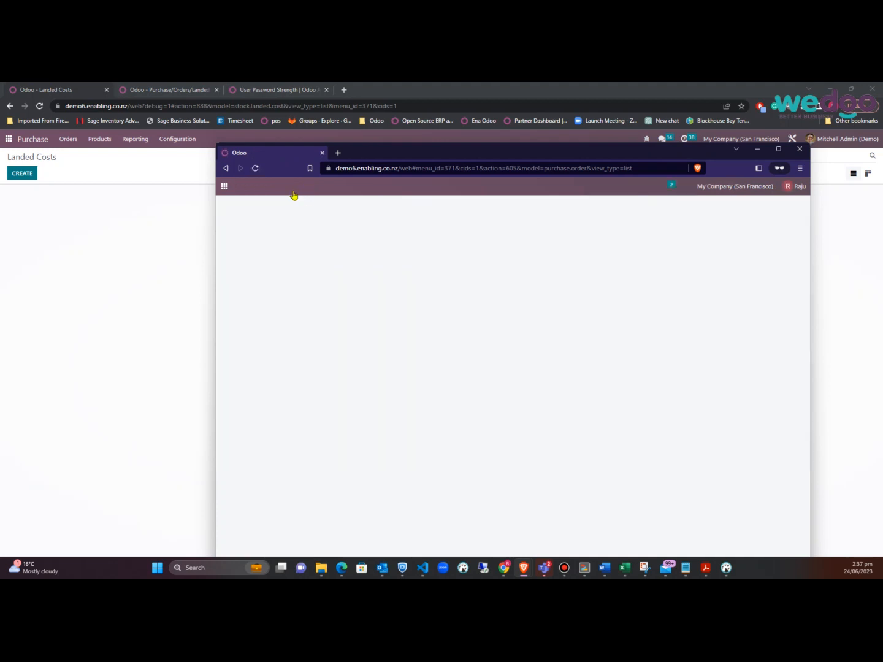
click(286, 190)
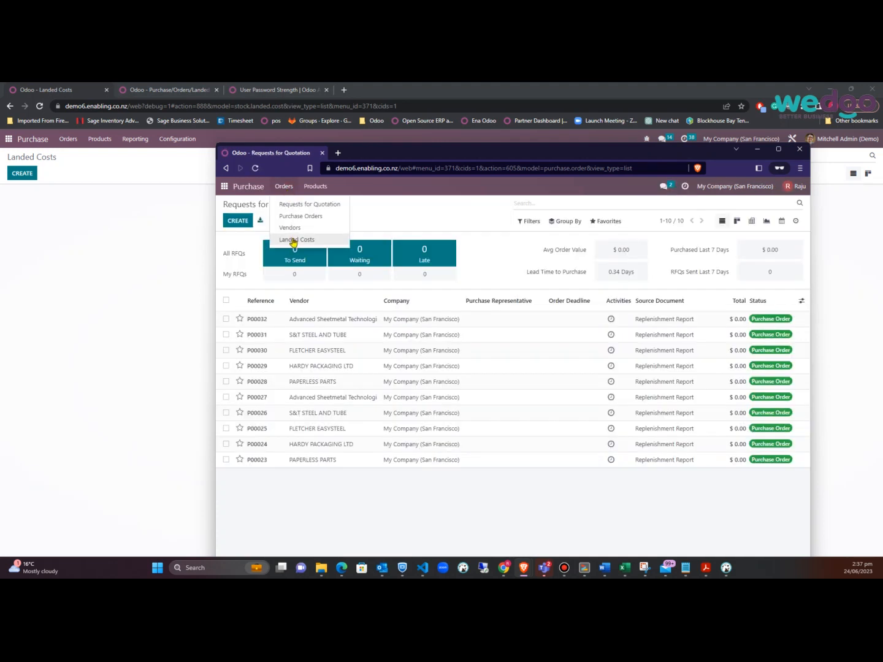
click(294, 239)
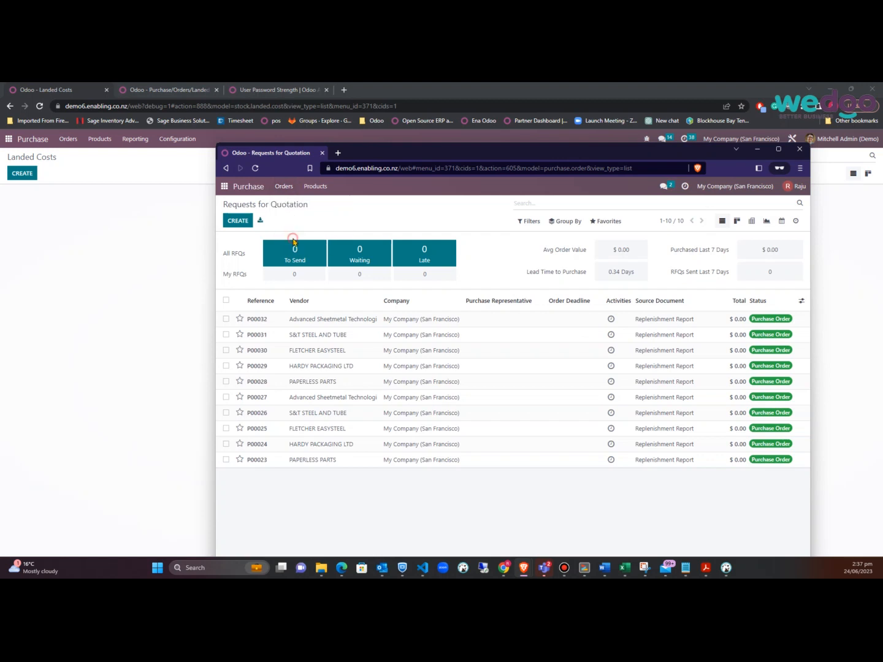
click(130, 273)
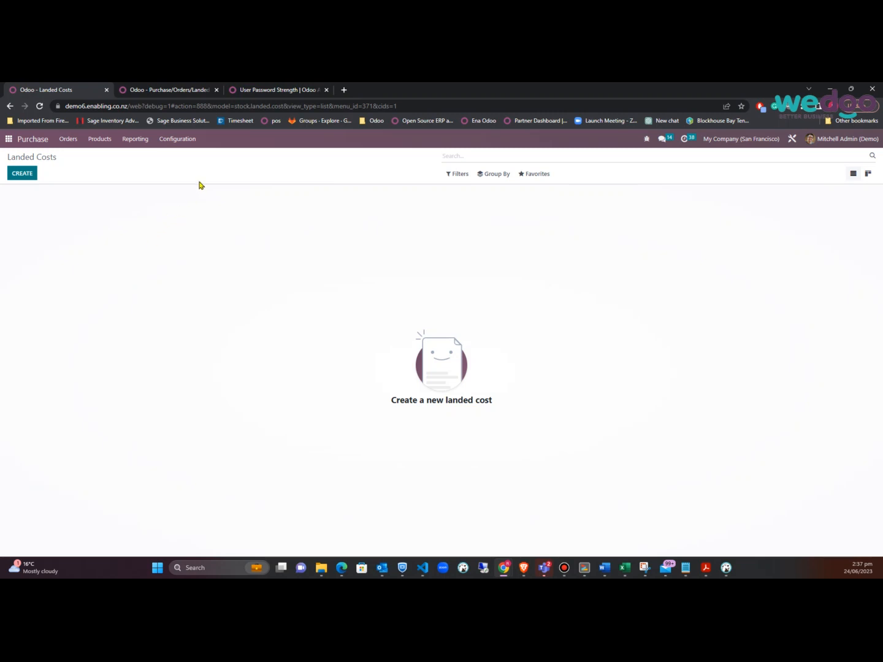
click(169, 89)
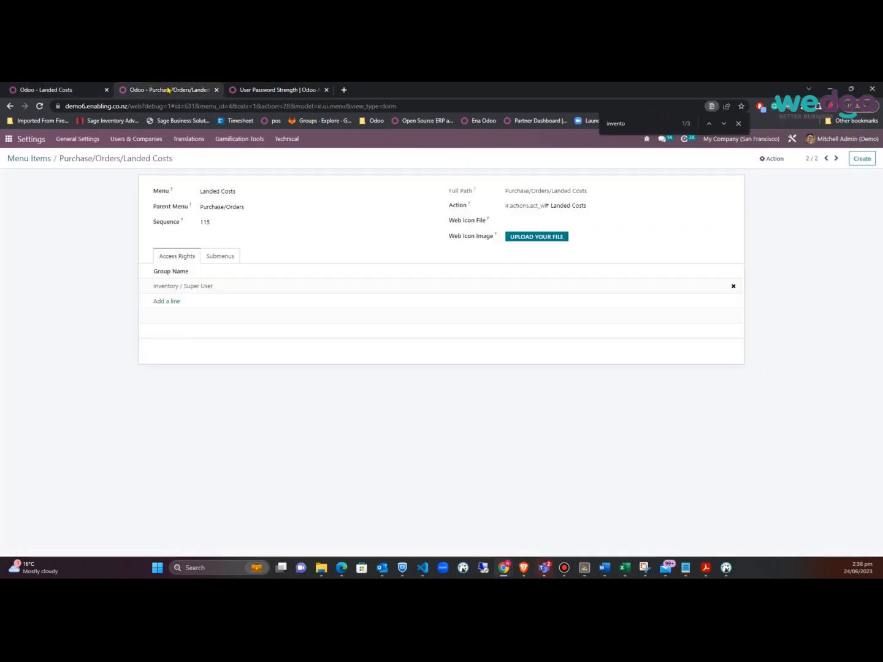
Open Technical > Models and search 'land' to list stock.landed.cost and stock.landed.cost.lines
click(285, 140)
scroll(368, 251, down, 2)
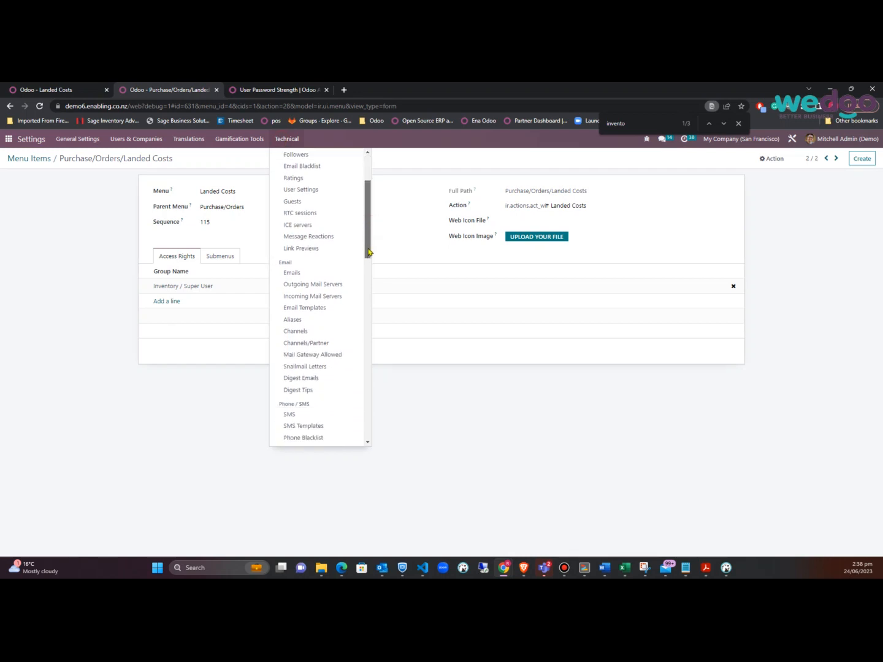
drag(368, 251, 362, 341)
click(299, 407)
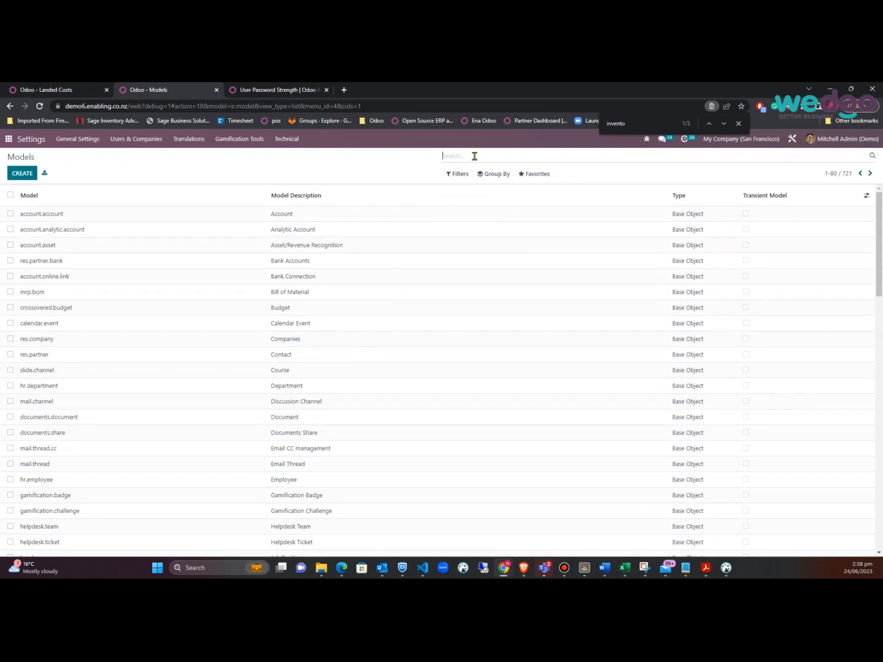
text(landed)
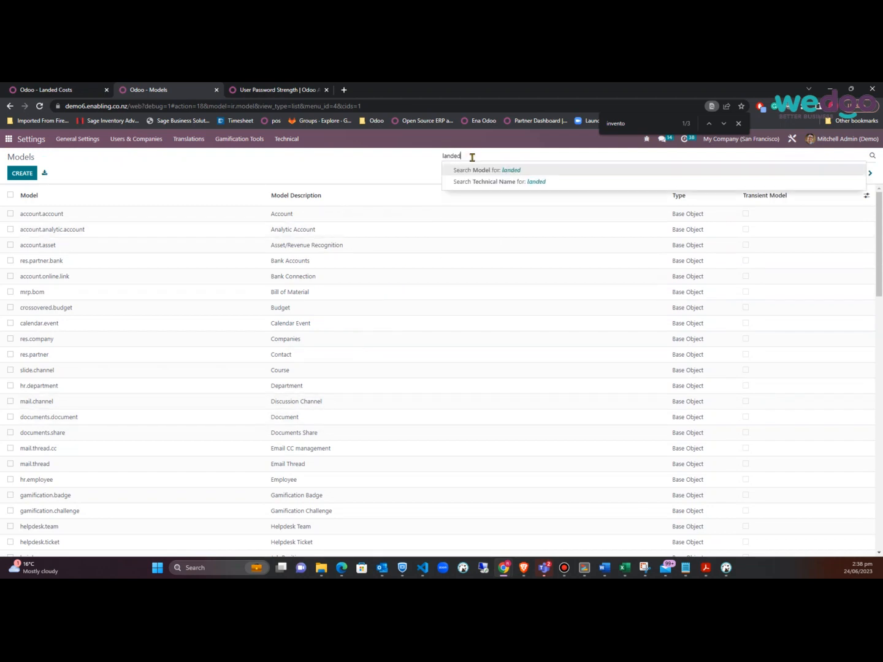
key(Return)
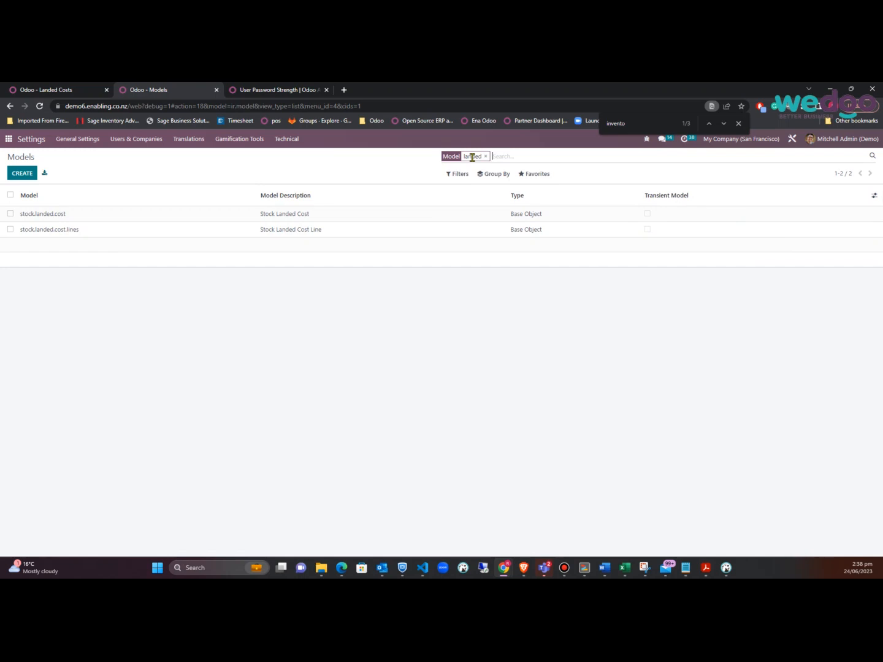
click(74, 219)
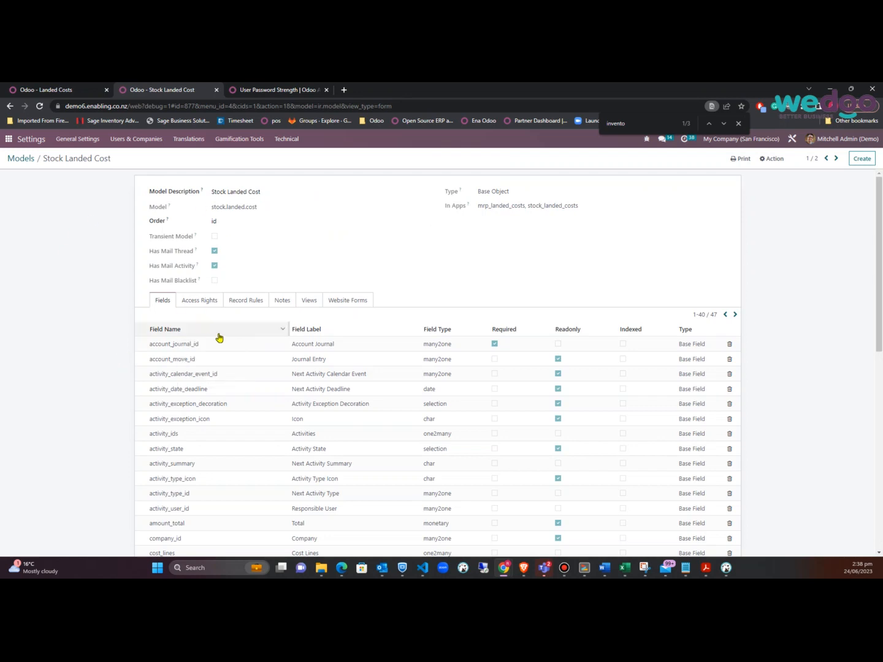
click(213, 300)
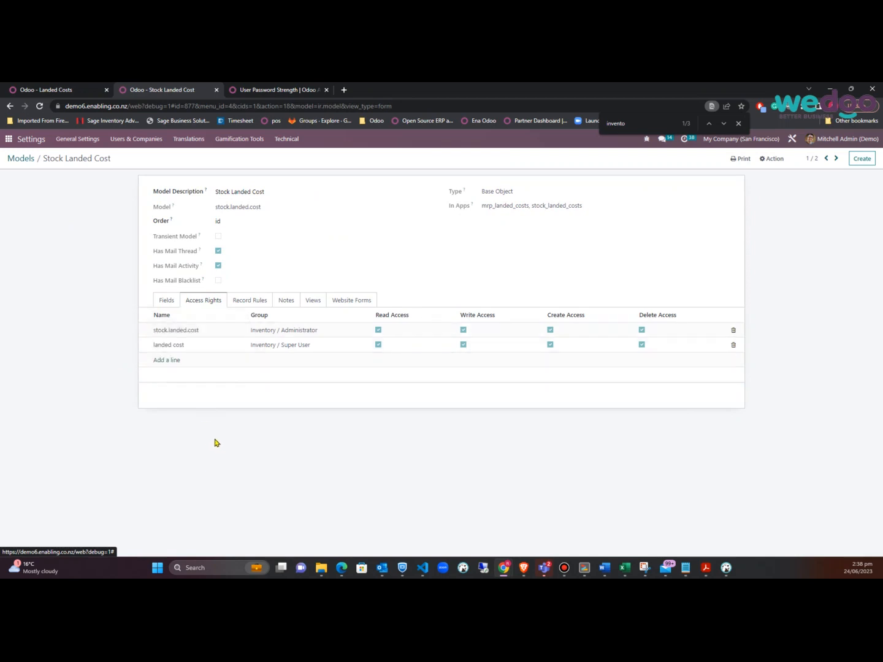
click(297, 347)
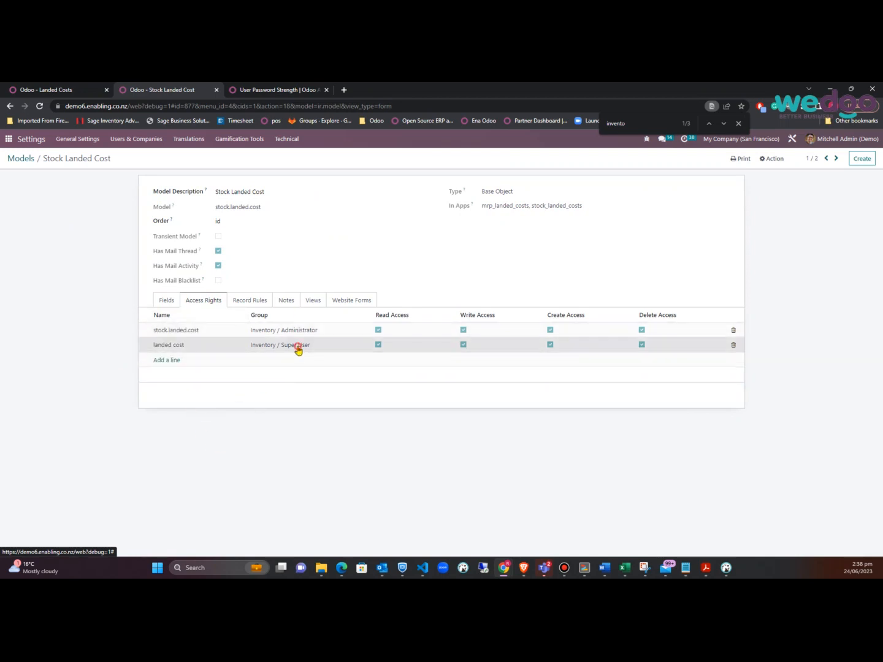
click(370, 347)
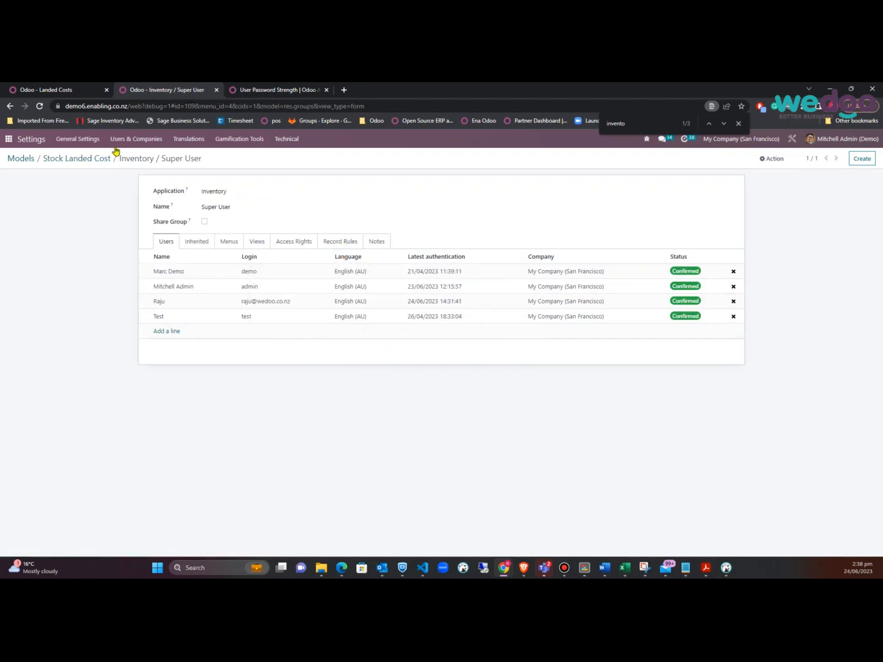
click(93, 160)
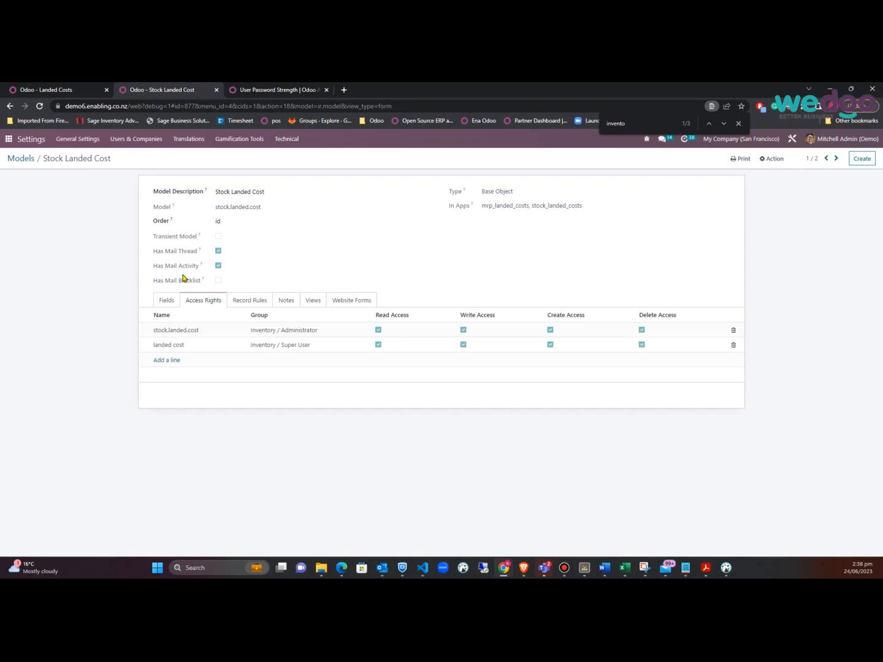
click(16, 158)
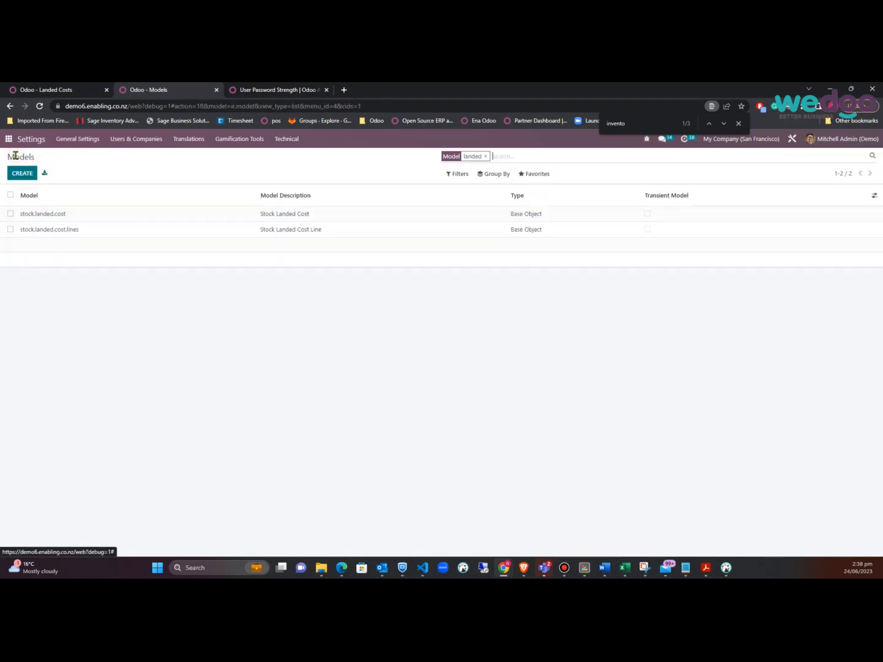
Search models for 'product' and open Product Variant's access rights
click(485, 156)
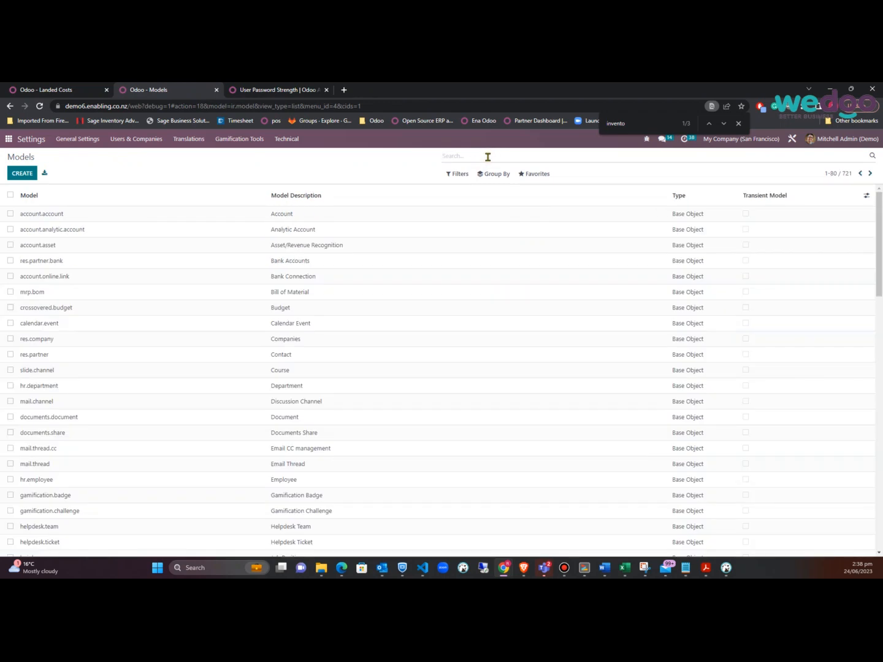
text(product)
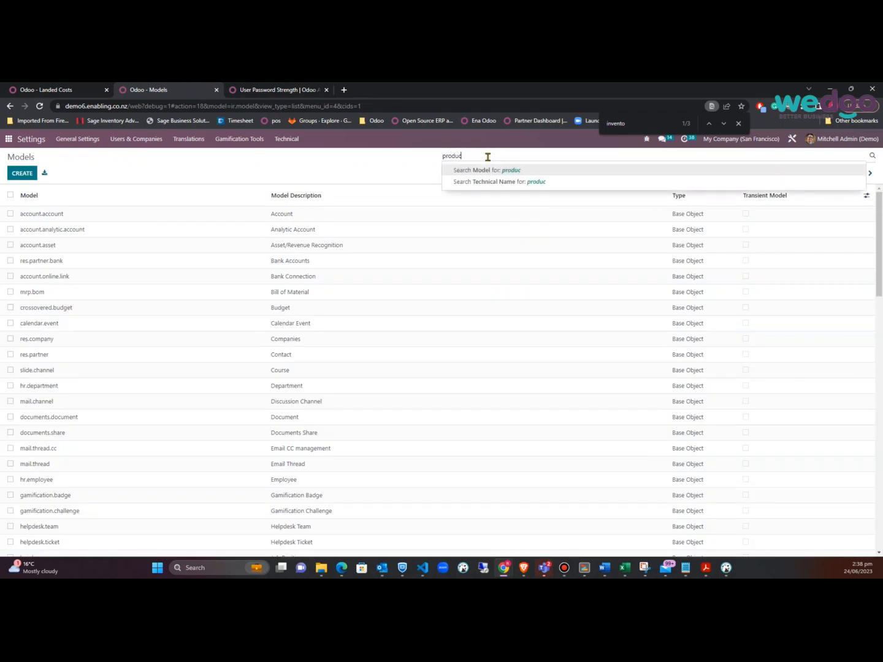
key(Return)
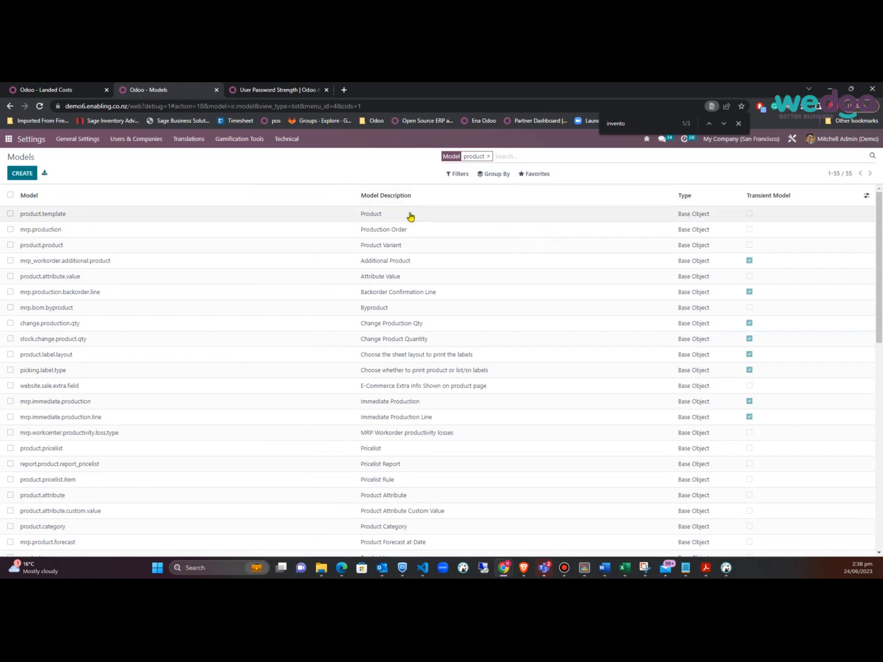
click(392, 249)
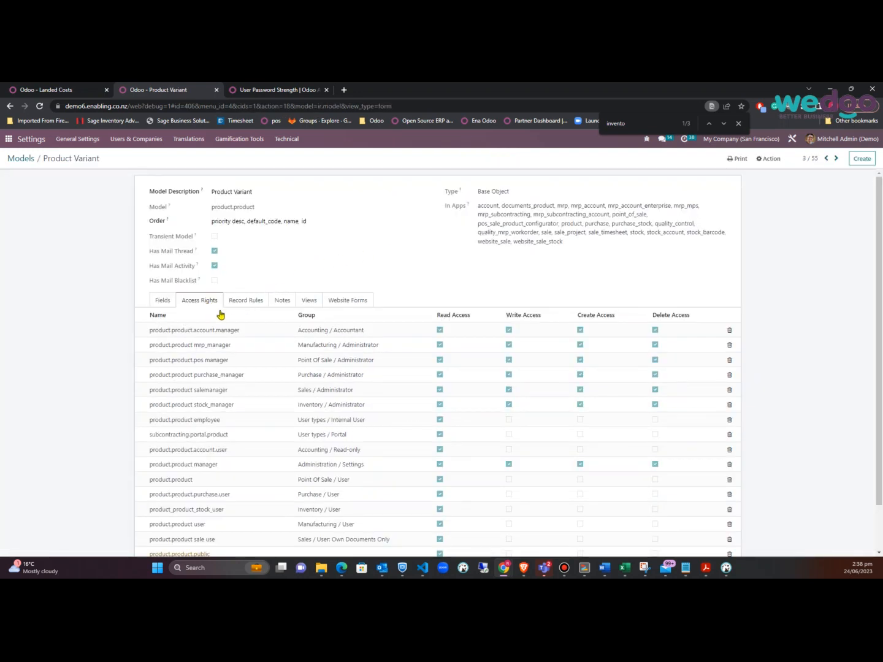
scroll(242, 511, down, 1)
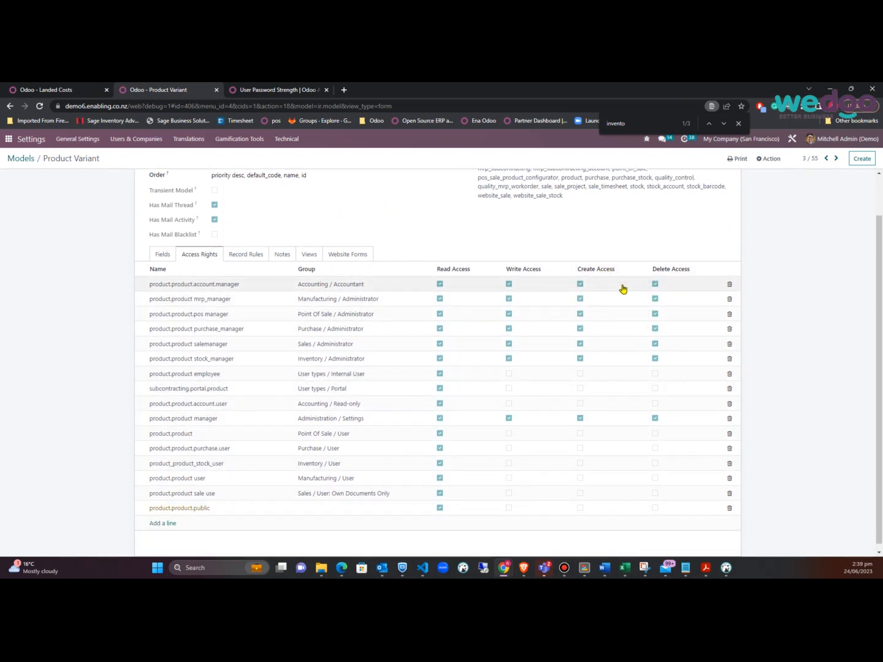
Inspect the Accounting / Accountant group on the first access line, then switch to the Landed Costs page
click(351, 285)
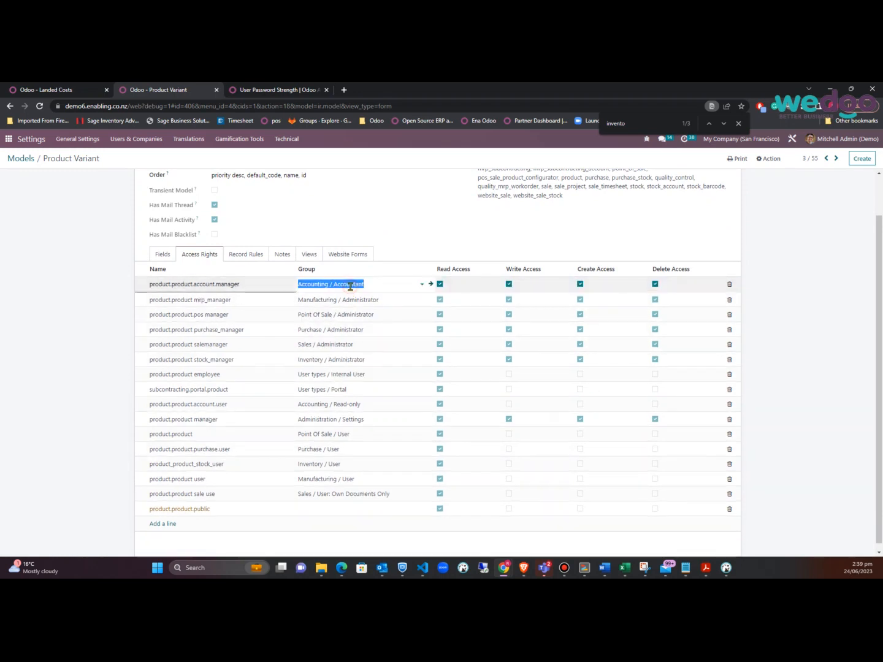
click(431, 284)
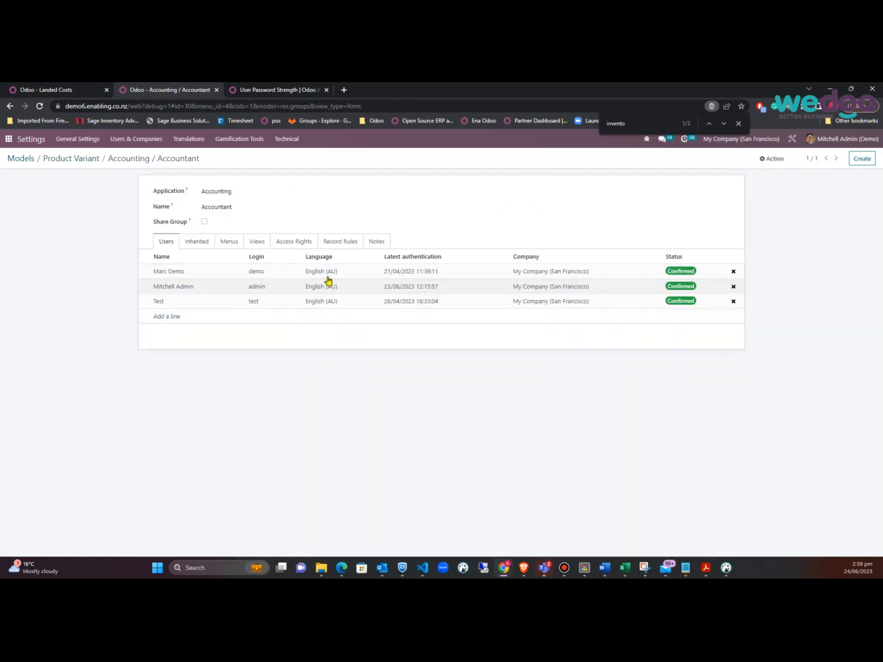
click(93, 163)
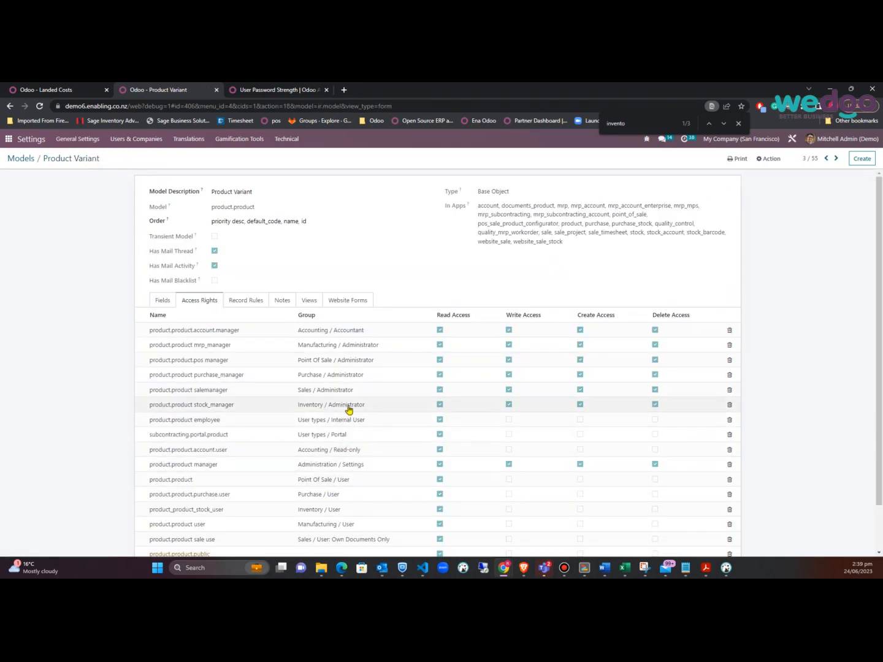
scroll(342, 505, down, 1)
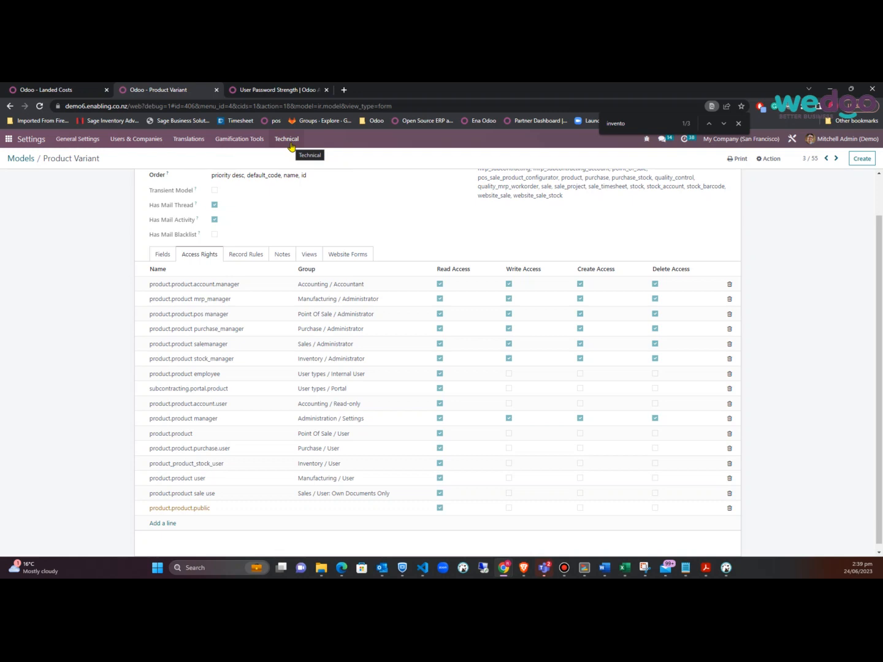
click(85, 92)
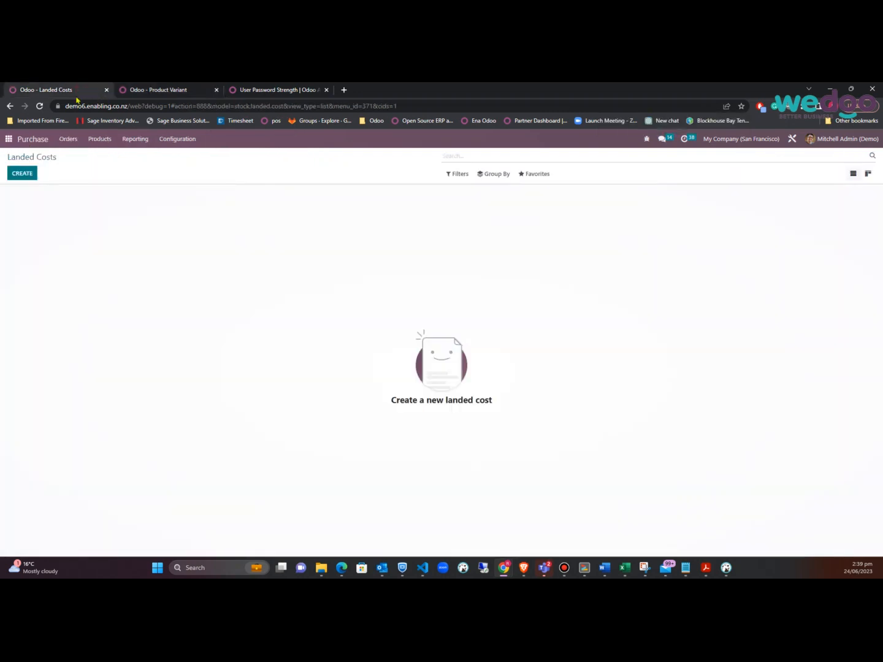
Open Inventory, group operation types by Warehouse, then return to the app overview
click(8, 143)
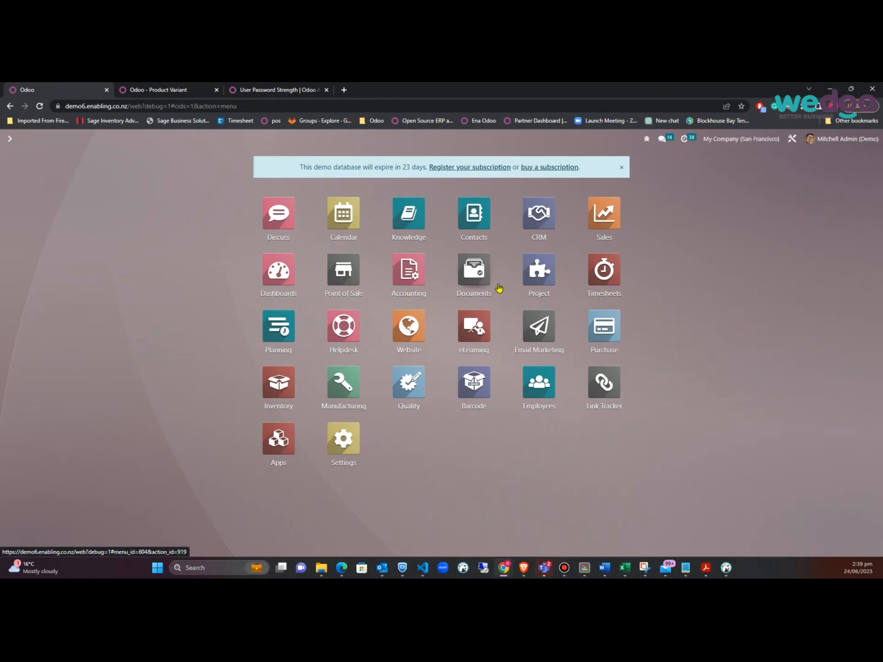
click(277, 383)
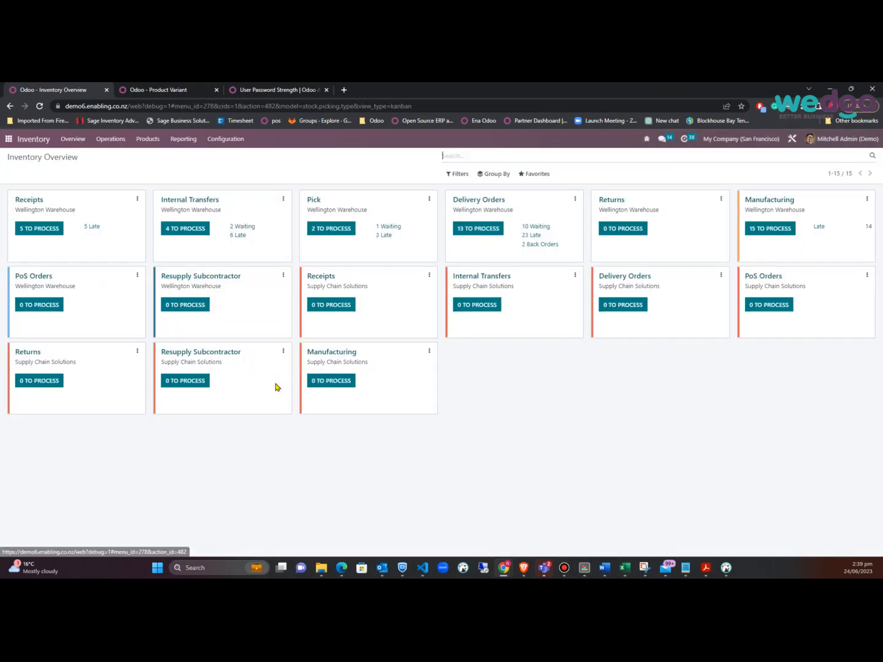
click(504, 175)
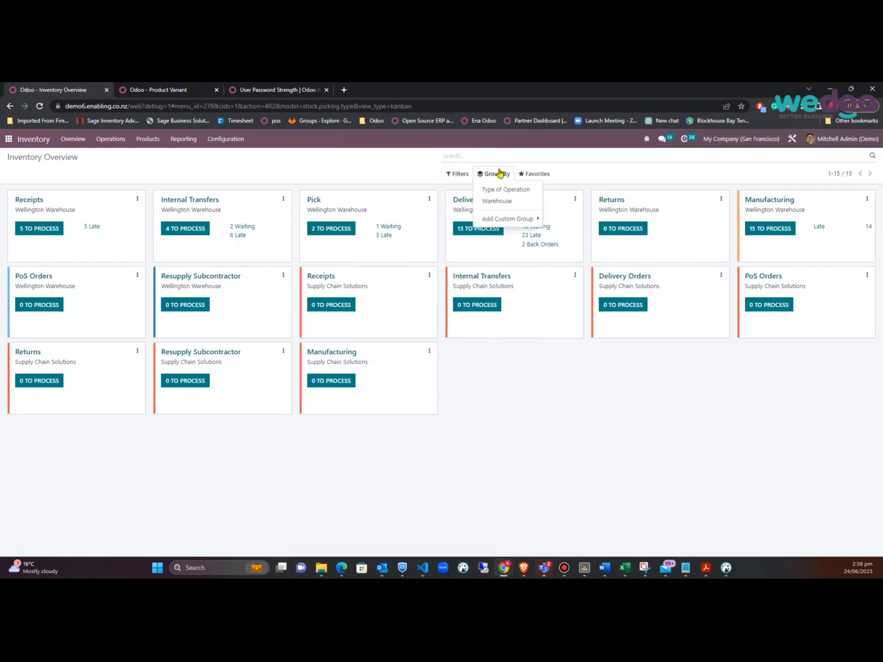
click(505, 202)
click(398, 322)
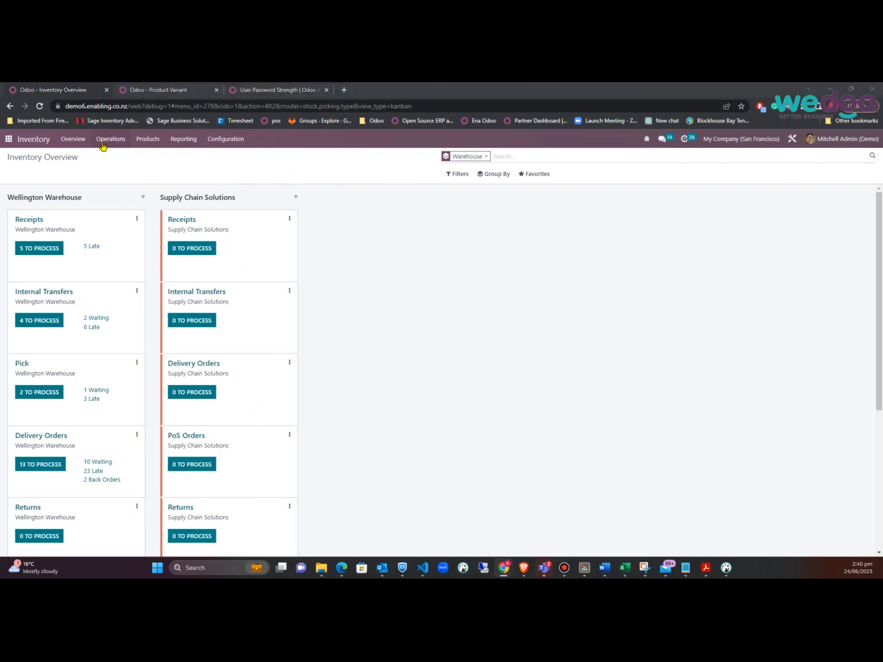
click(14, 147)
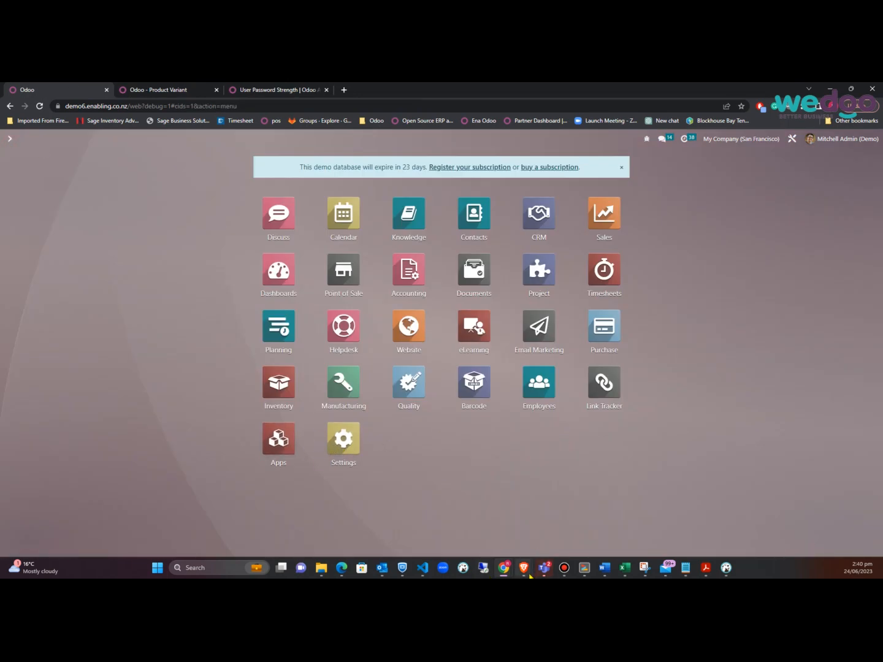
mouse_move(526, 575)
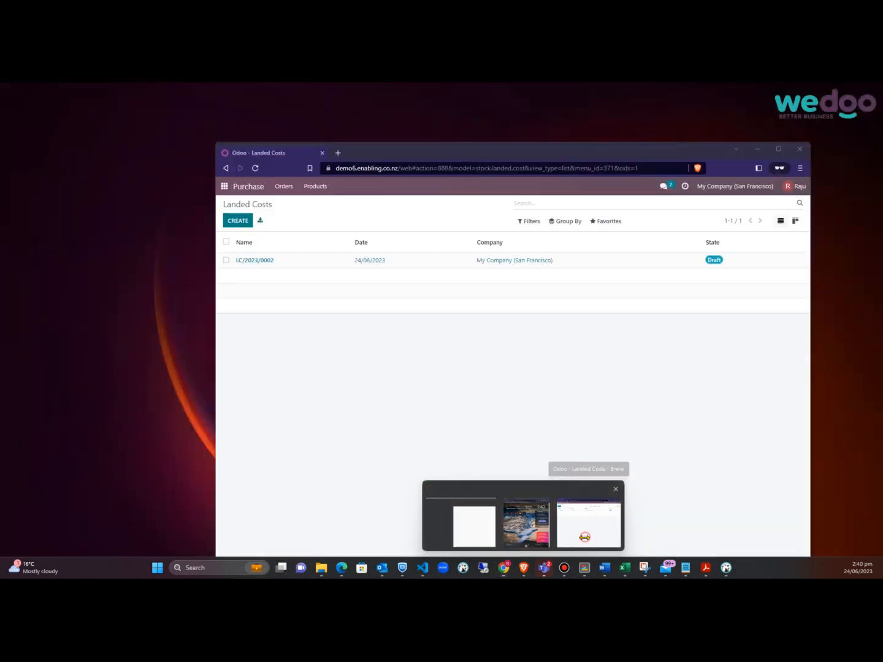
click(587, 533)
click(224, 186)
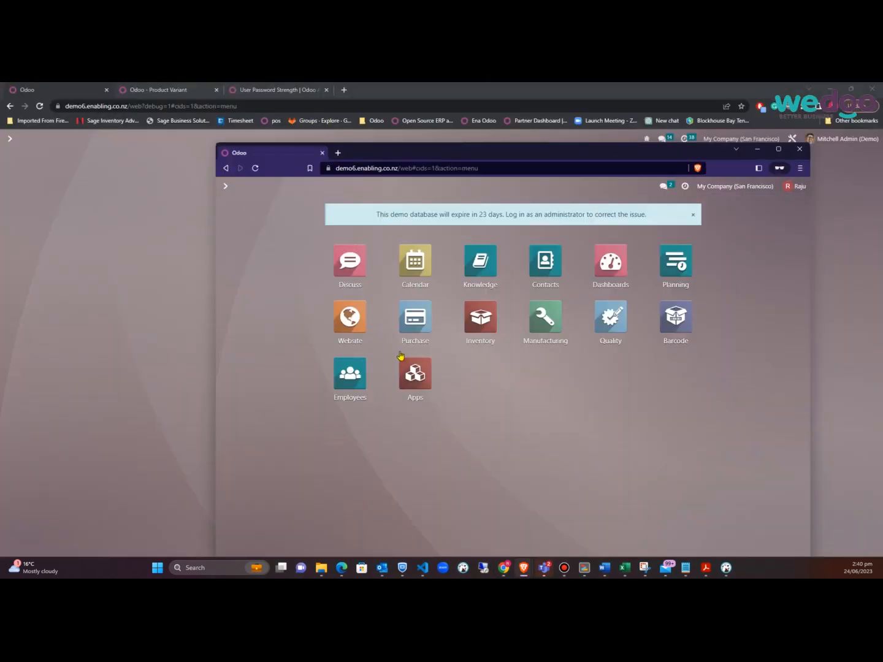
click(490, 322)
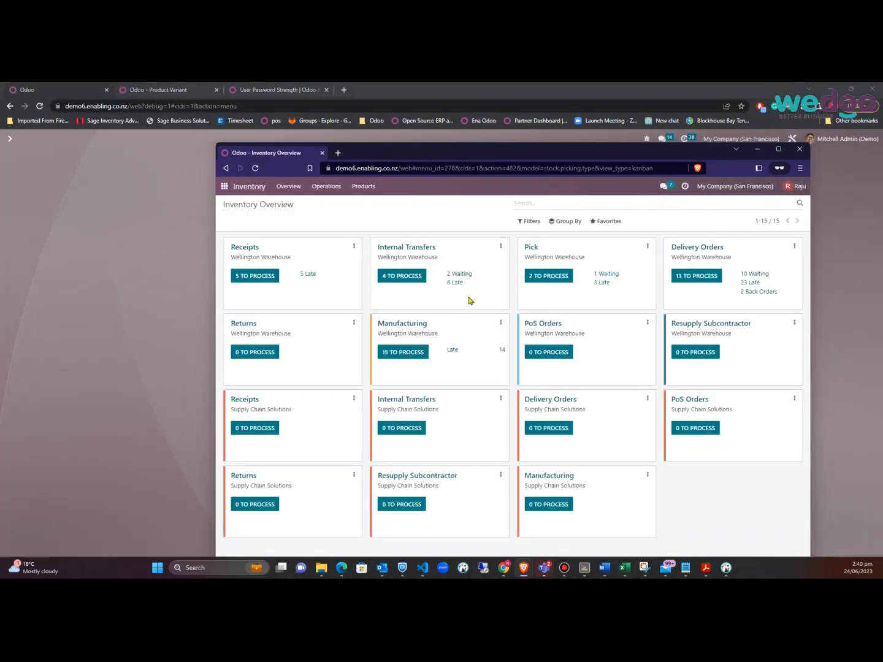
click(567, 221)
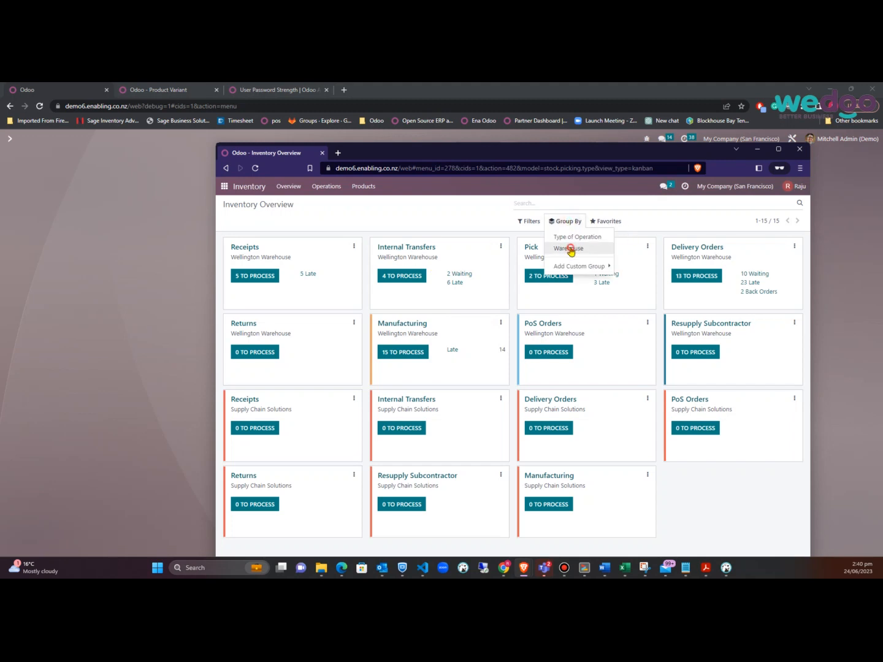
click(568, 249)
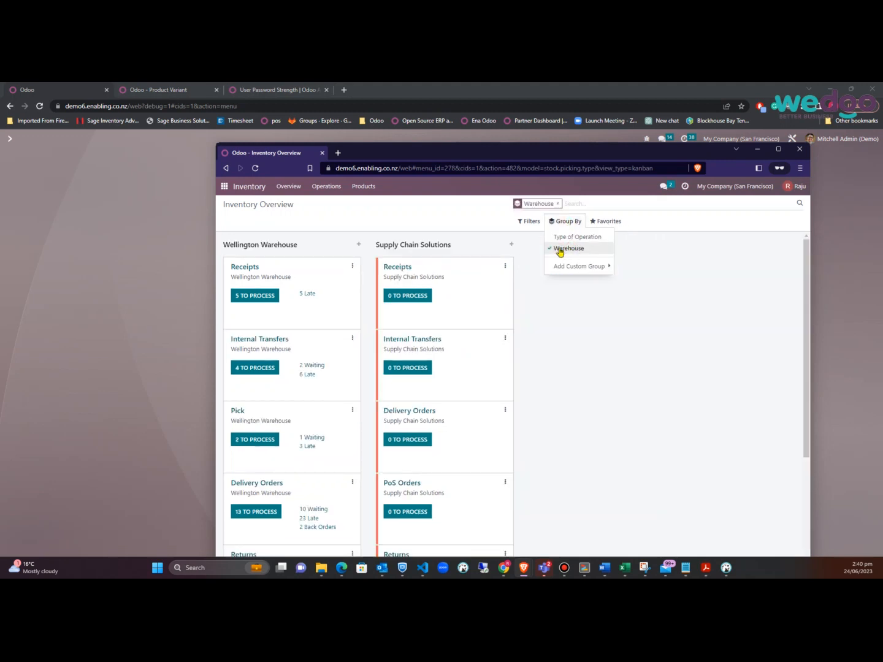
click(693, 336)
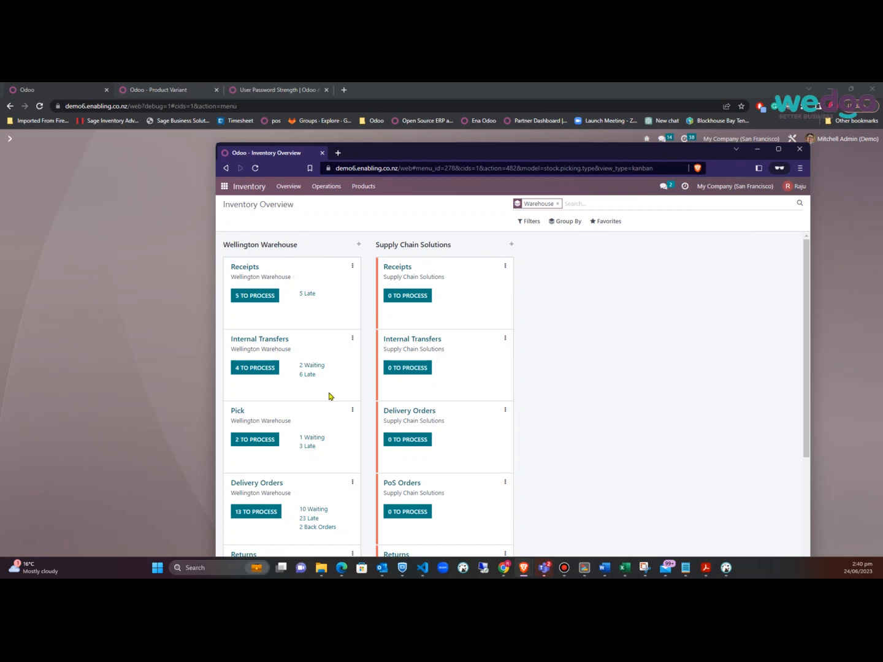
click(145, 312)
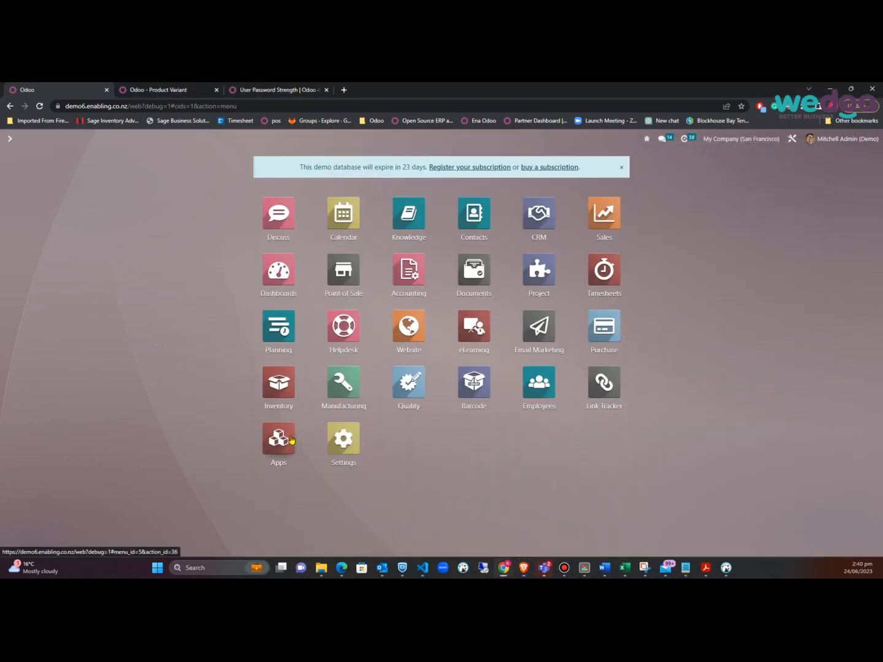
Go to Settings > Technical > Record Rules and start a new record rule
click(347, 449)
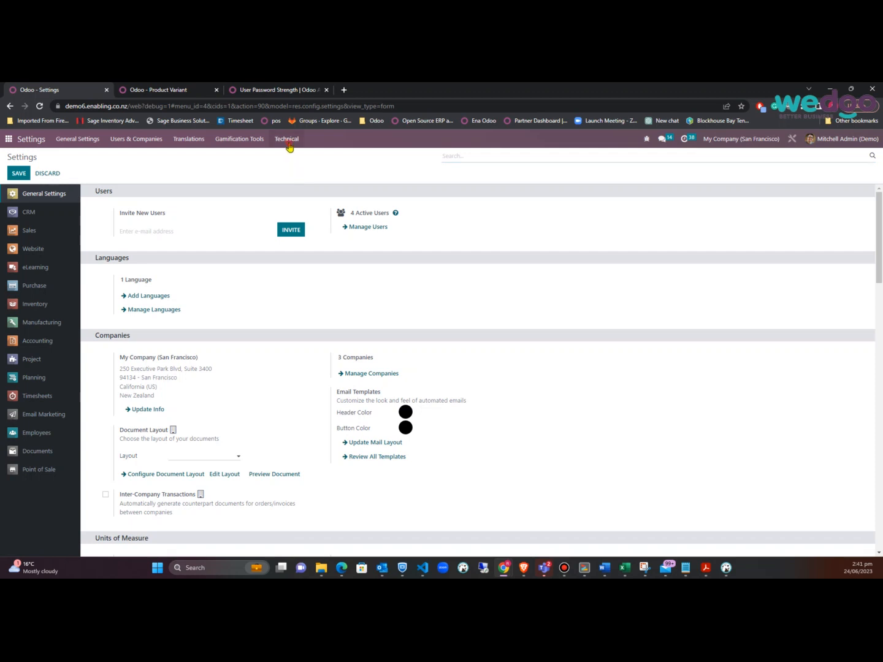
click(290, 147)
drag(367, 215, 367, 402)
click(309, 415)
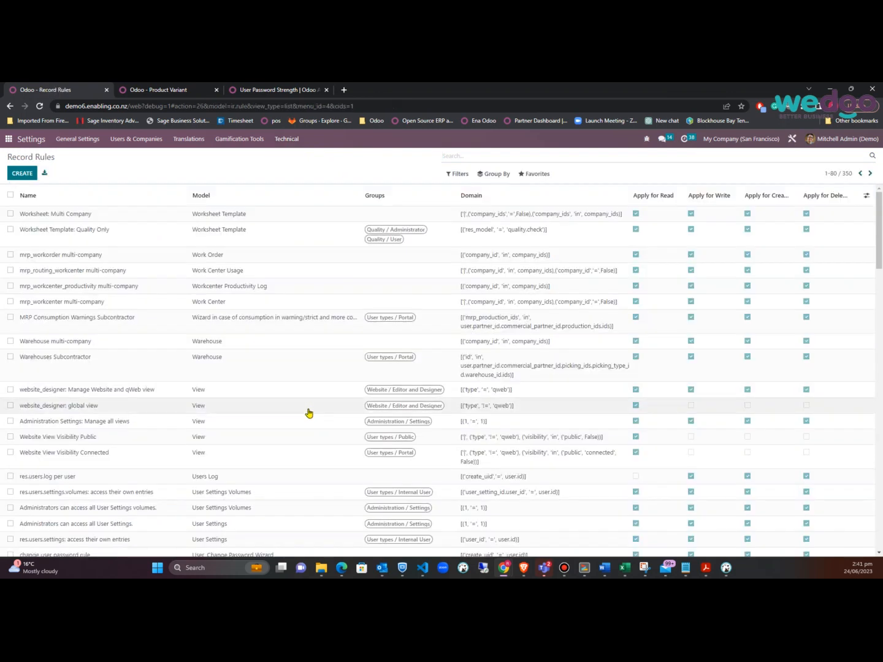
click(22, 173)
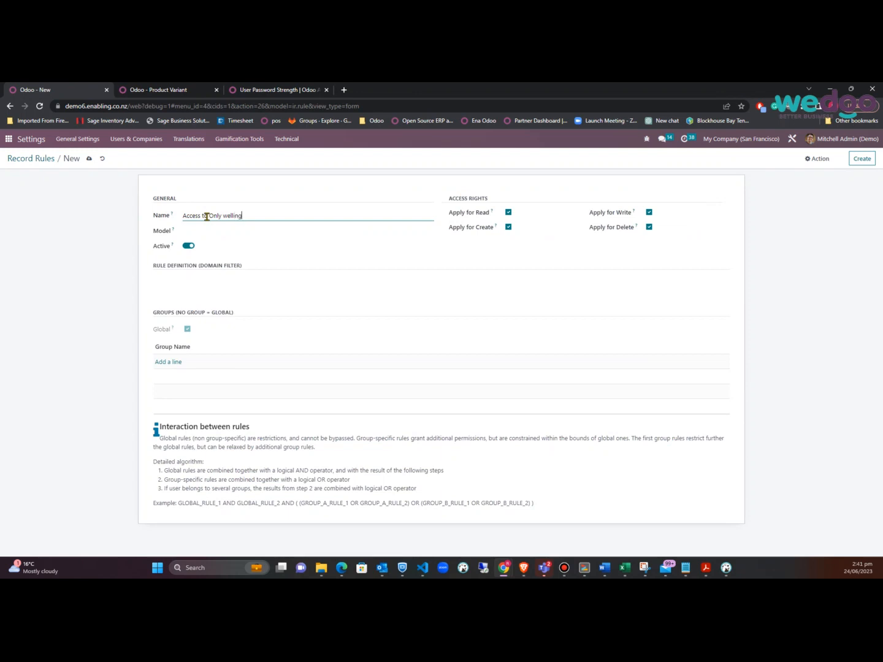
Name the rule 'Access to Only wellington warehouse' on Warehouse with domain [('id','=',29)]
text(warehouse)
click(241, 231)
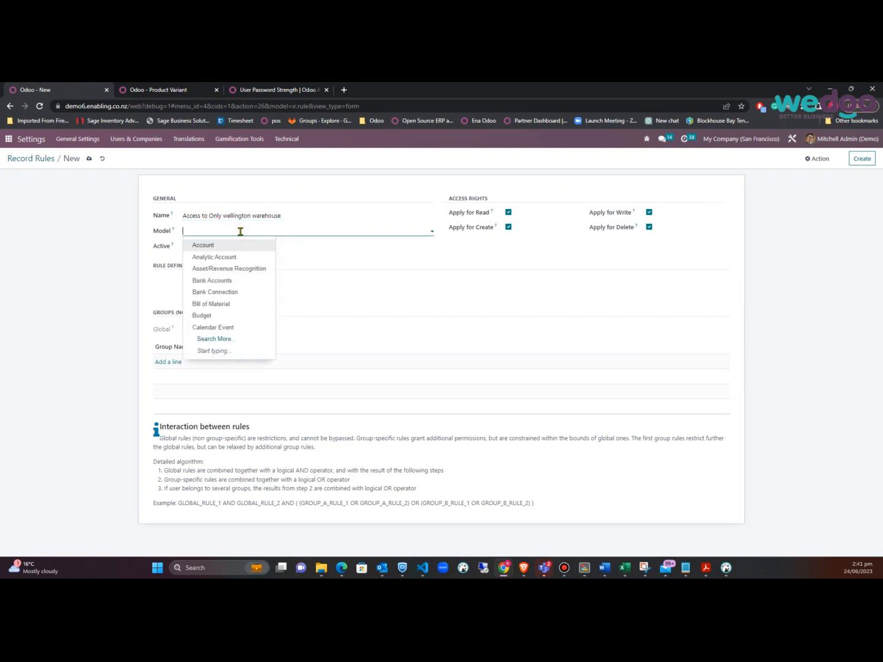
text(ware)
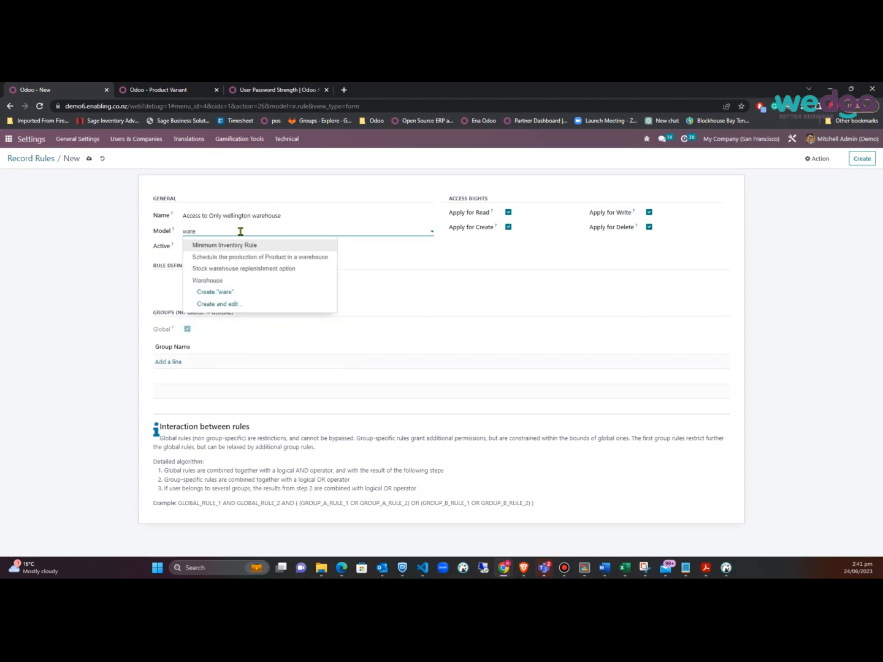
click(216, 281)
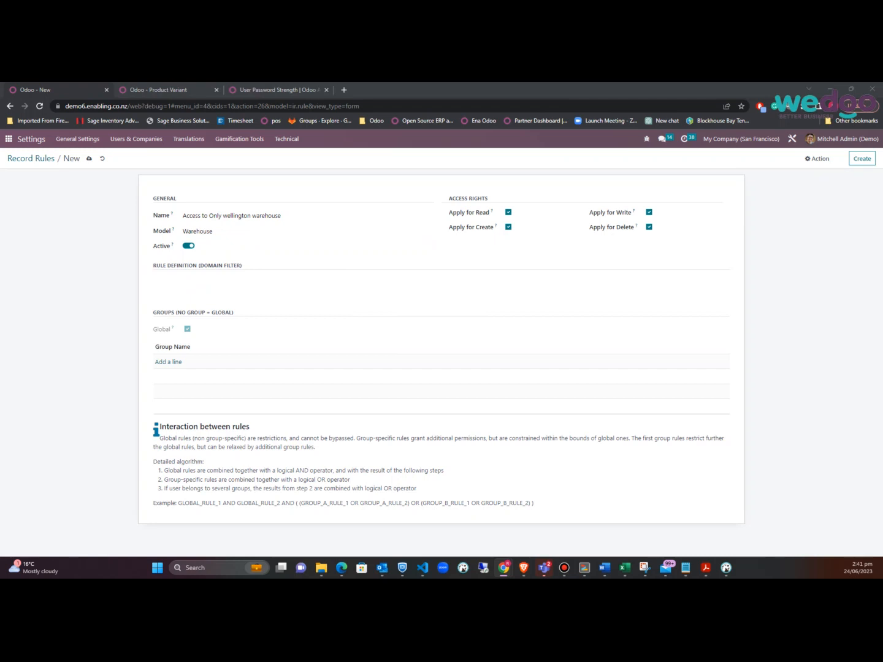
click(198, 283)
text([('id','=',29)])
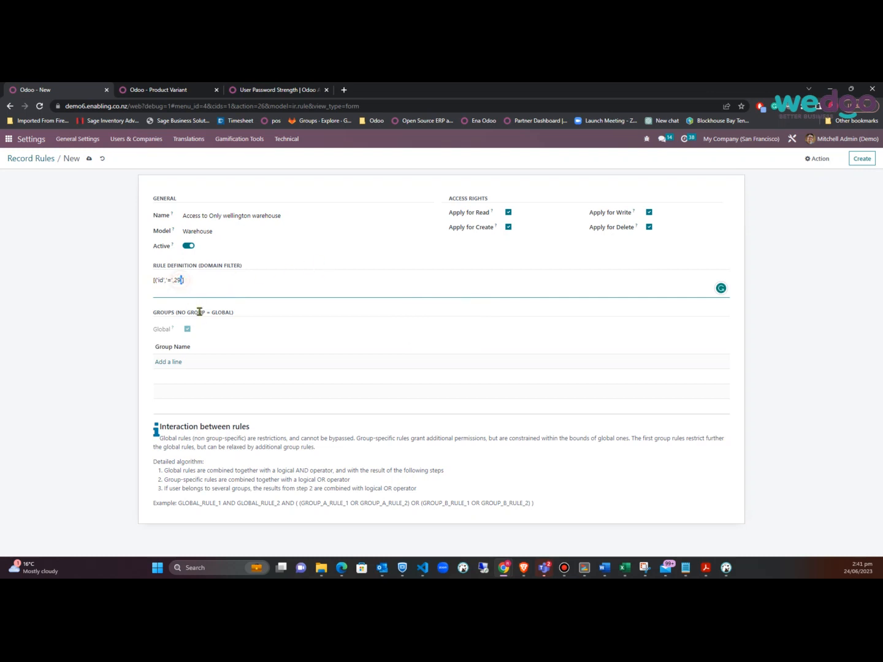
double_click(176, 279)
Open the app home in a new browser tab and switch to it
right_click(10, 144)
click(15, 150)
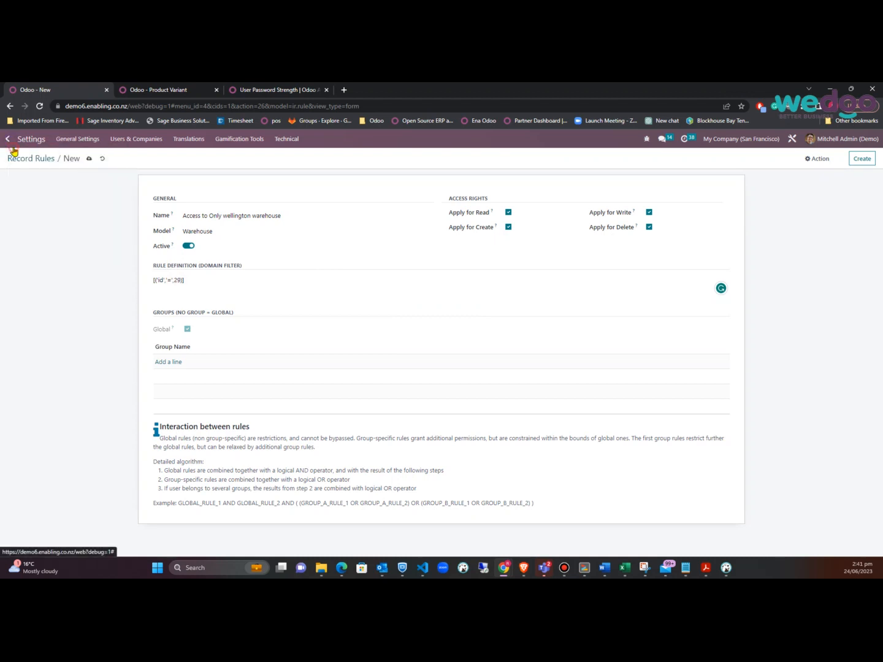
click(242, 90)
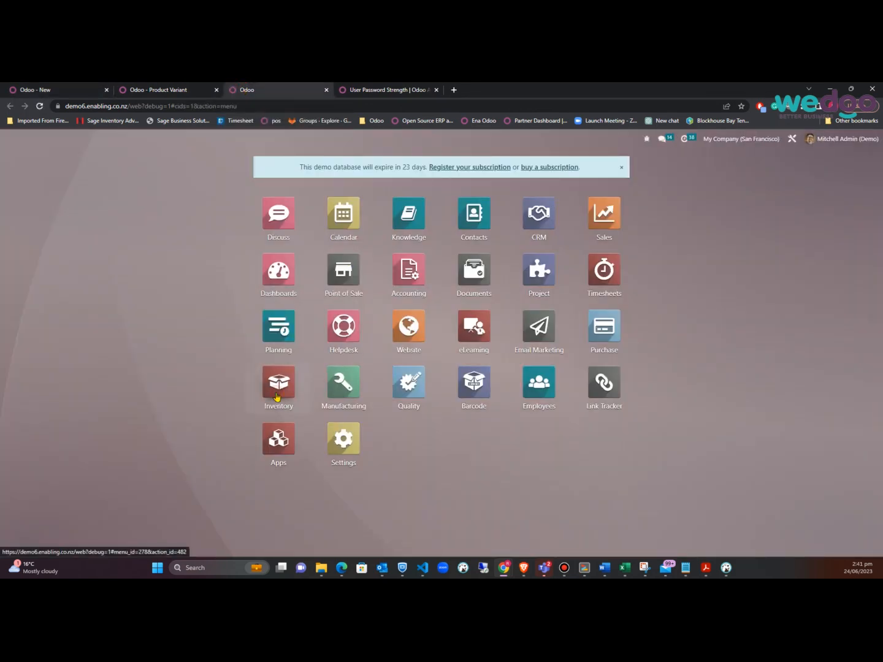
Check warehouse ids in Inventory: Wellington Warehouse is 1, Supply Chain Solutions is 5; return to the rule
click(277, 394)
click(229, 139)
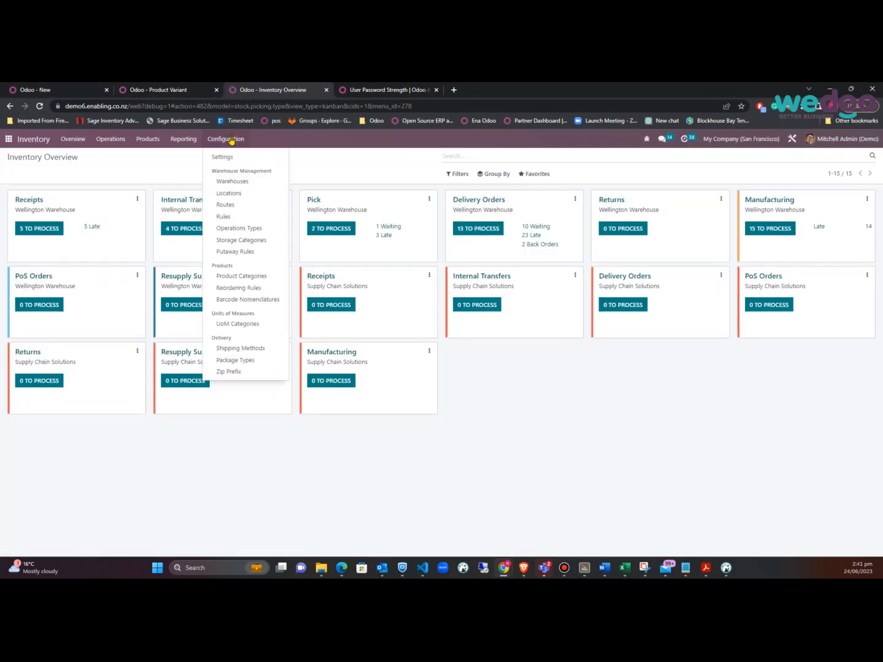
click(235, 182)
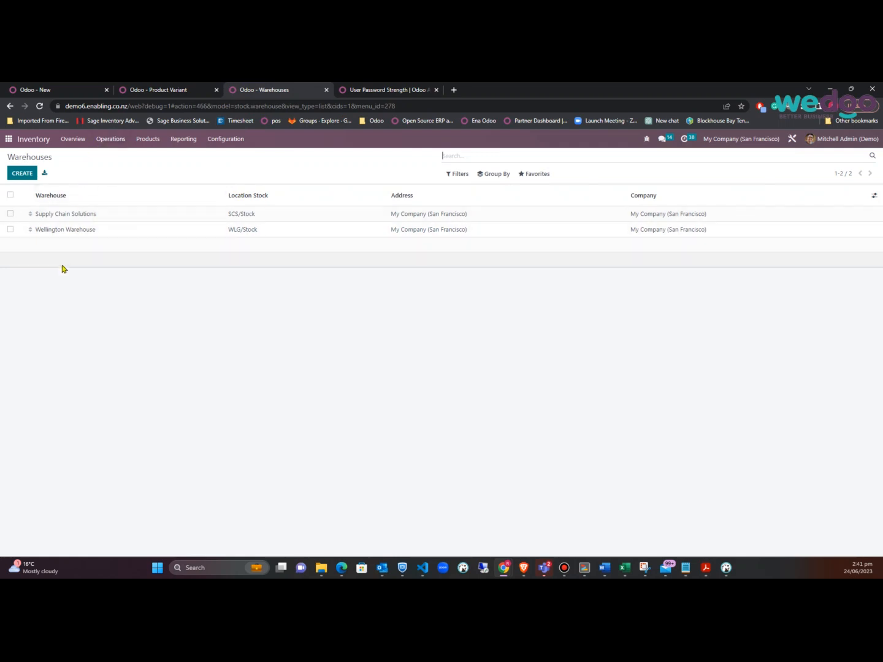
click(73, 232)
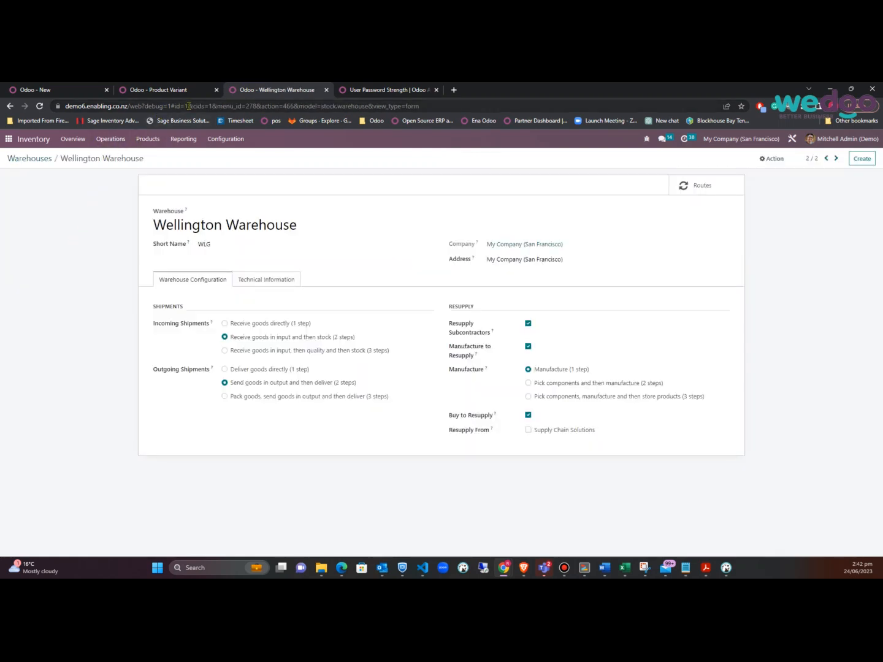
drag(177, 106, 189, 107)
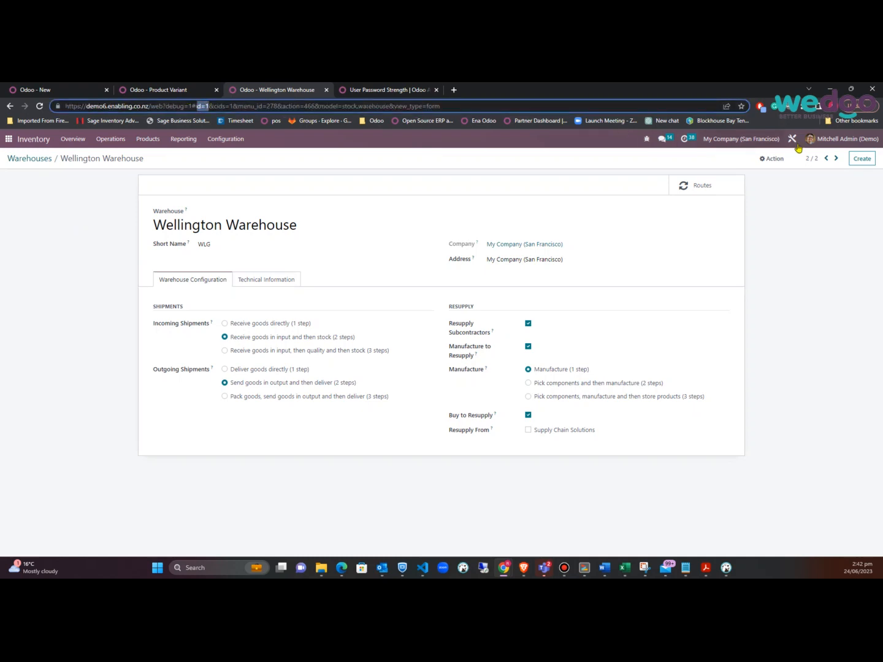
click(825, 160)
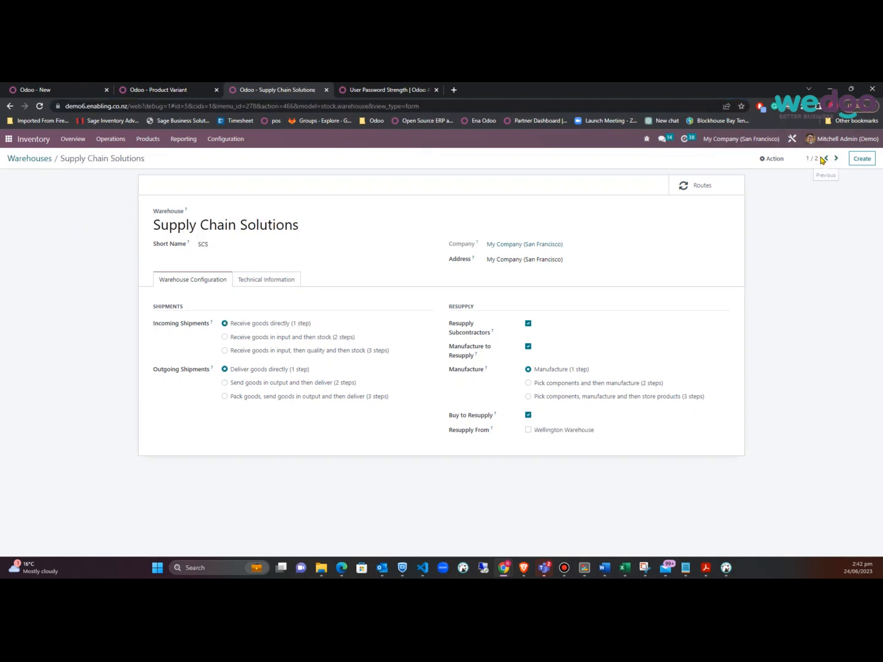
drag(177, 107, 189, 107)
click(836, 158)
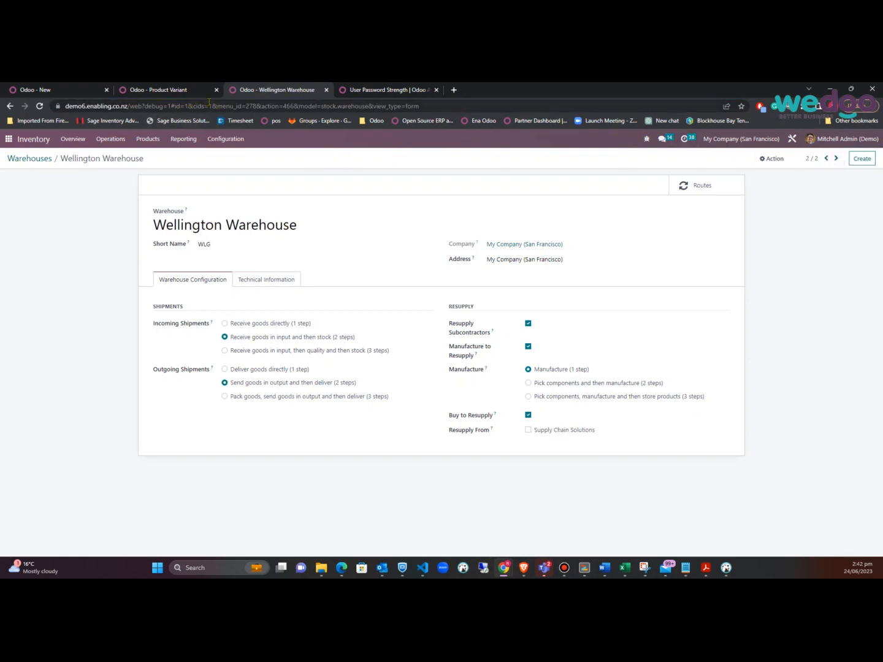
click(55, 89)
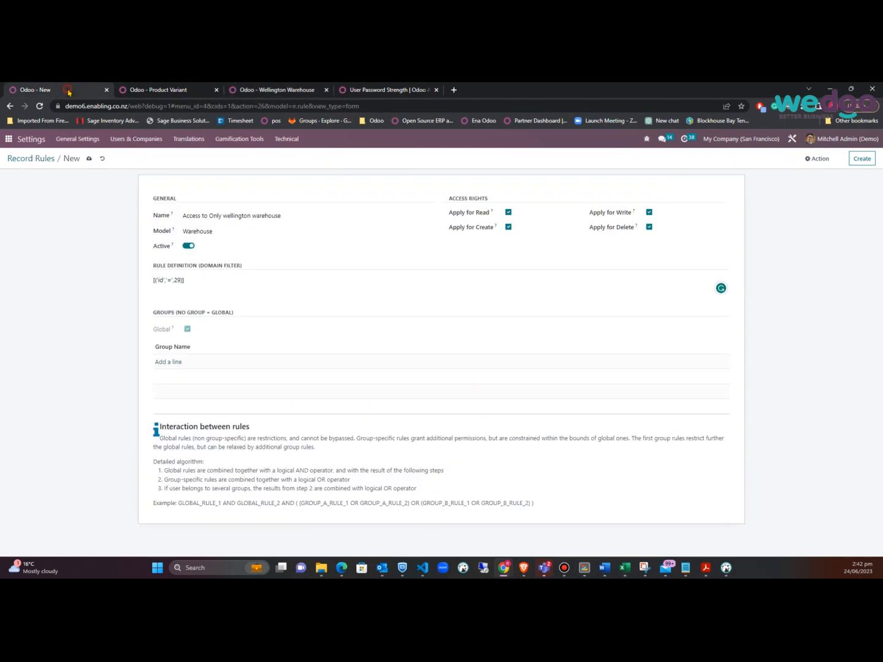
Change the record rule's domain filter to [('id','=',1)] to target Wellington Warehouse
double_click(177, 280)
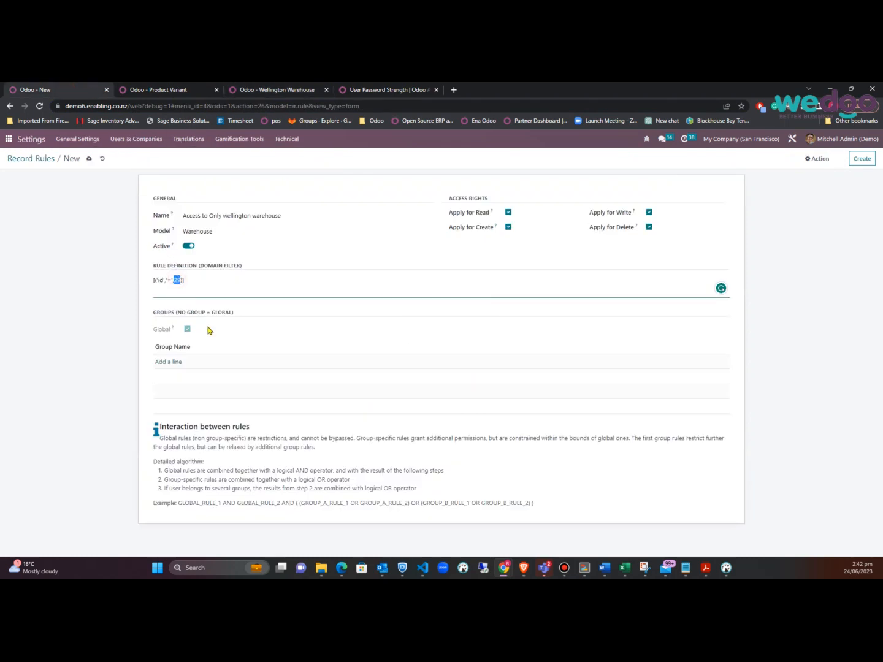
text(1)
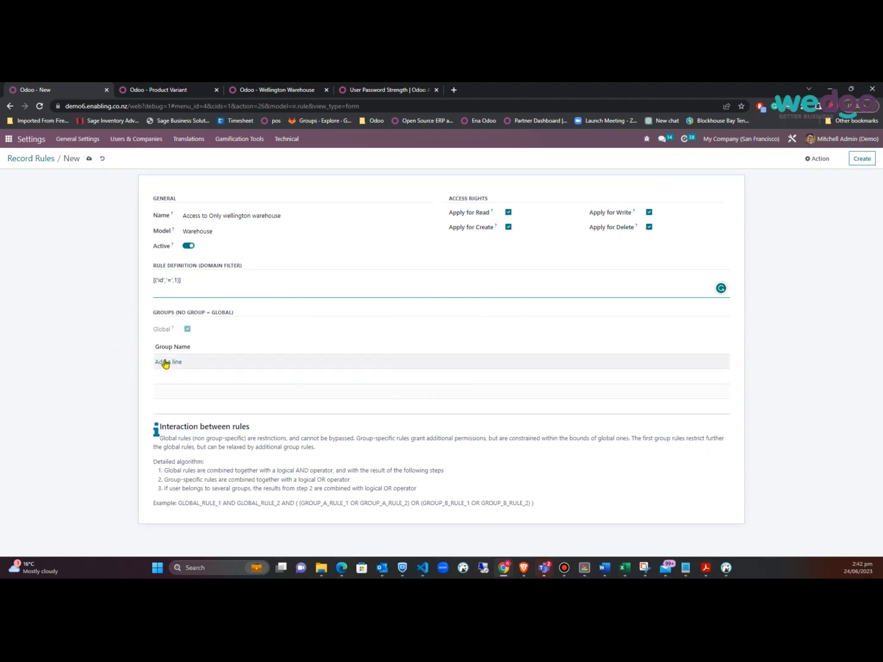
click(95, 367)
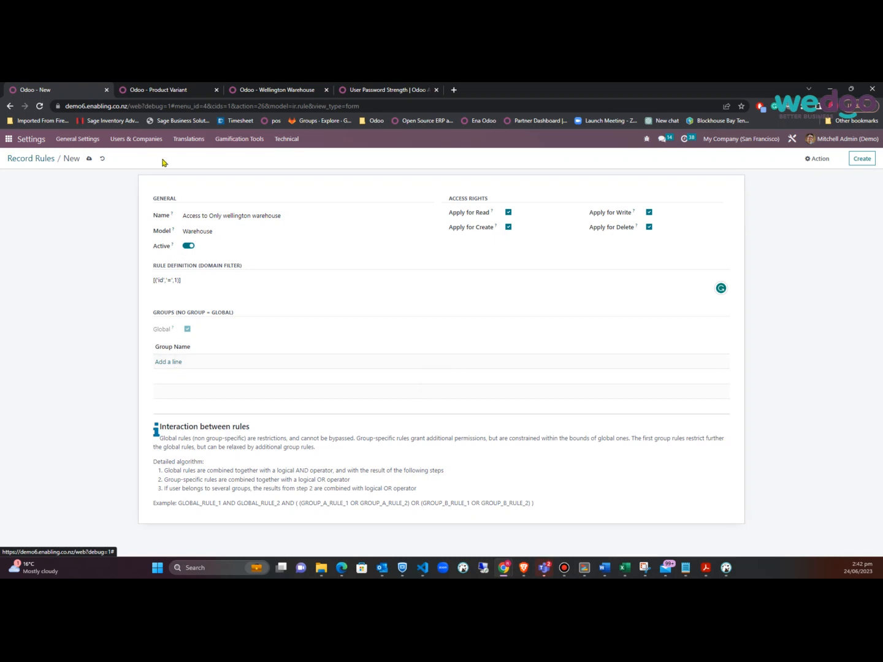
click(143, 140)
Open the Groups list in a new browser tab and start a new group
right_click(125, 174)
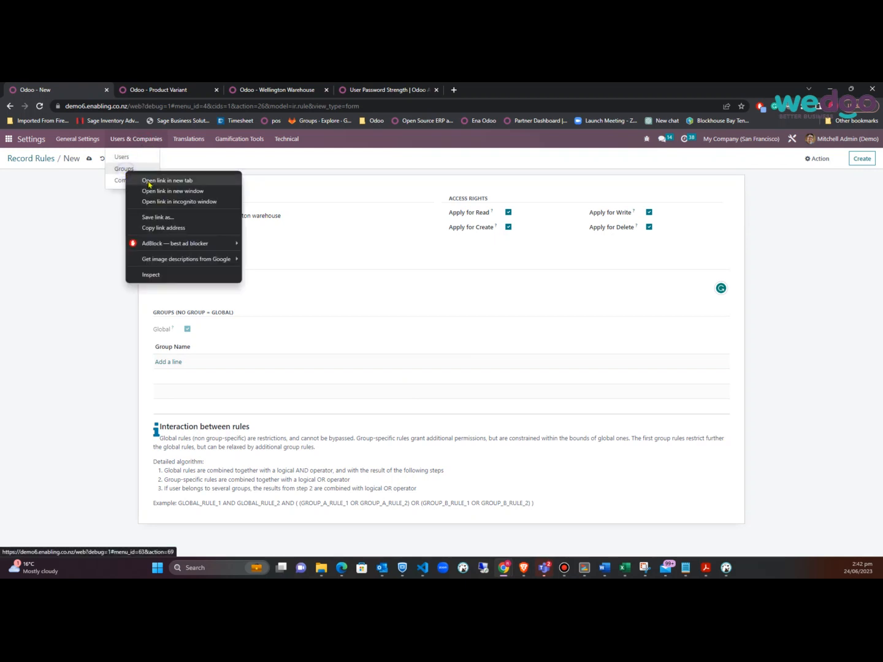
click(151, 180)
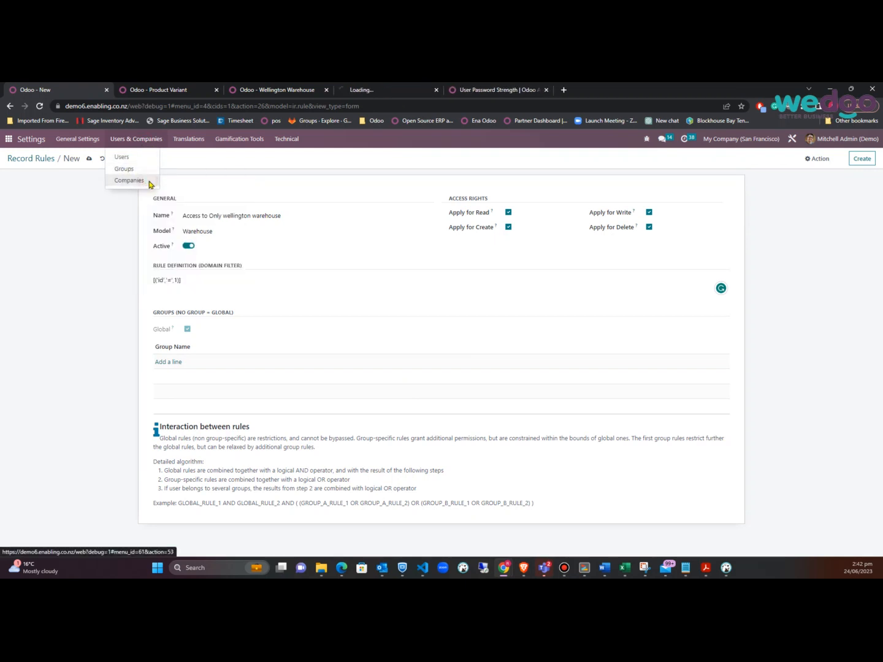
click(368, 91)
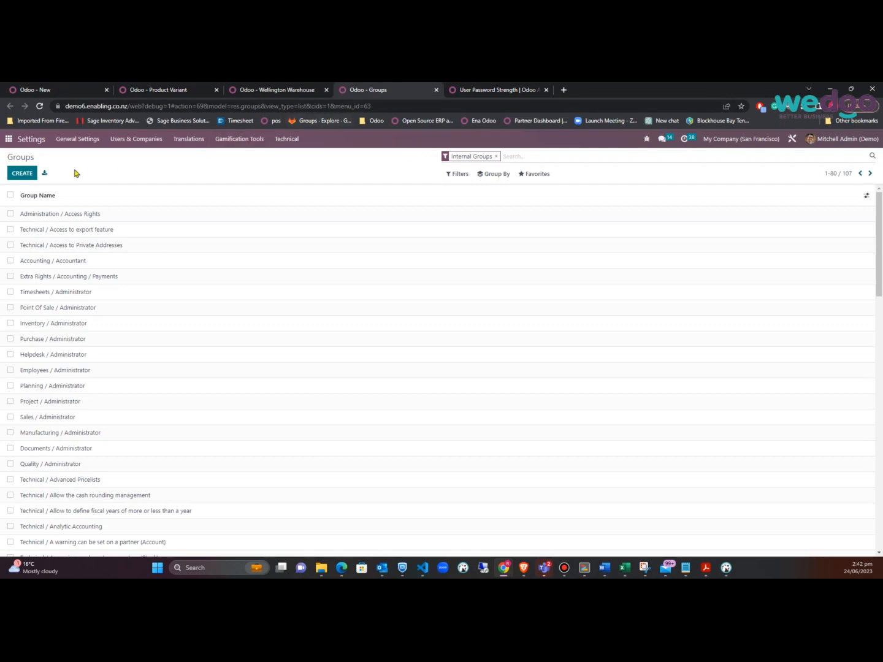
click(29, 175)
text(W)
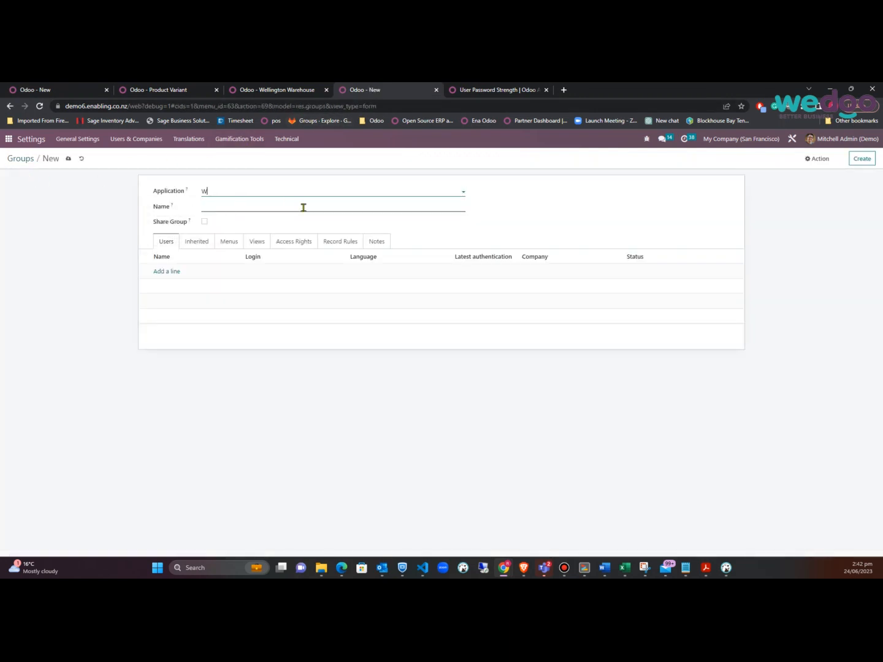
text(eblingt)
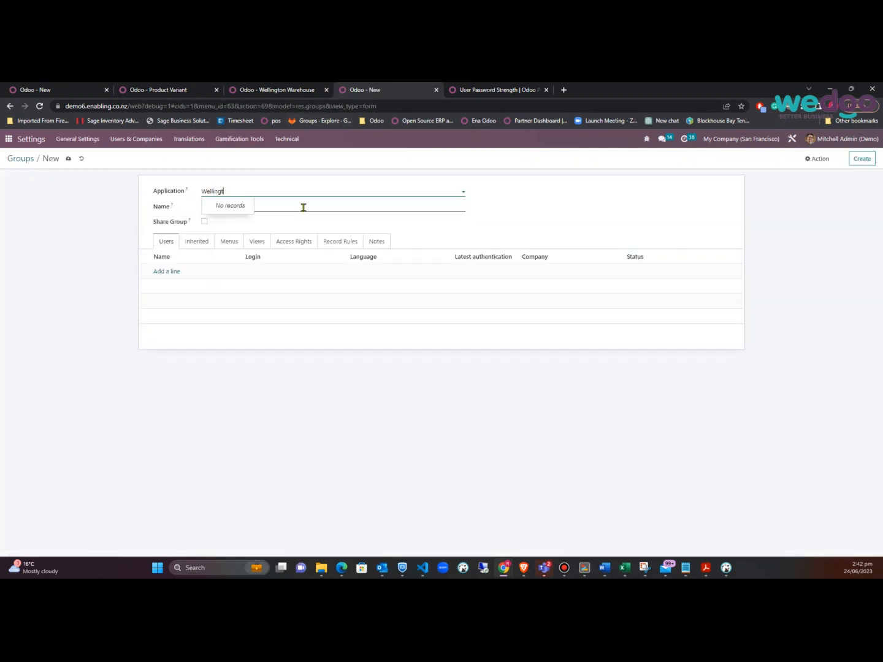
key(BackSpace)
key(BackSpace)
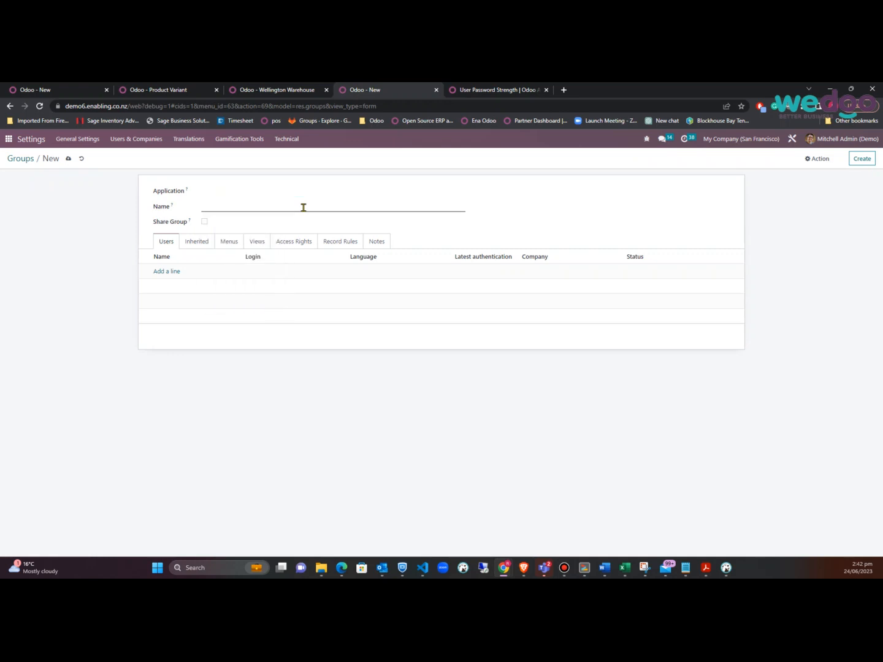
Name the group 'Wellington Warehouse users', add one internal user, and save it
click(303, 208)
text(Wellington Warehoue users)
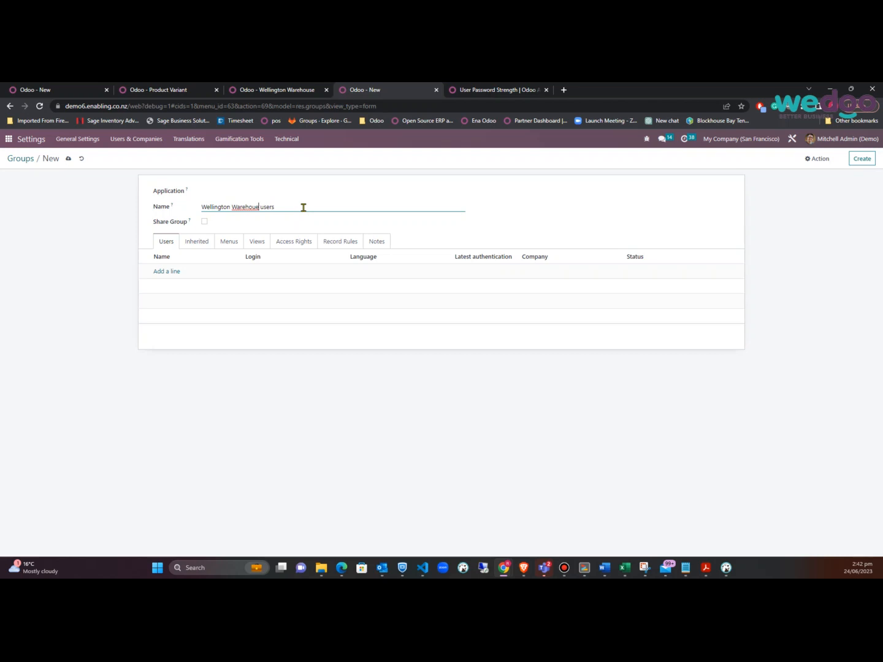
key(BackSpace)
key(BackSpace)
key(BackSpace)
key(BackSpace)
key(BackSpace)
key(BackSpace)
key(BackSpace)
text(se users)
click(164, 273)
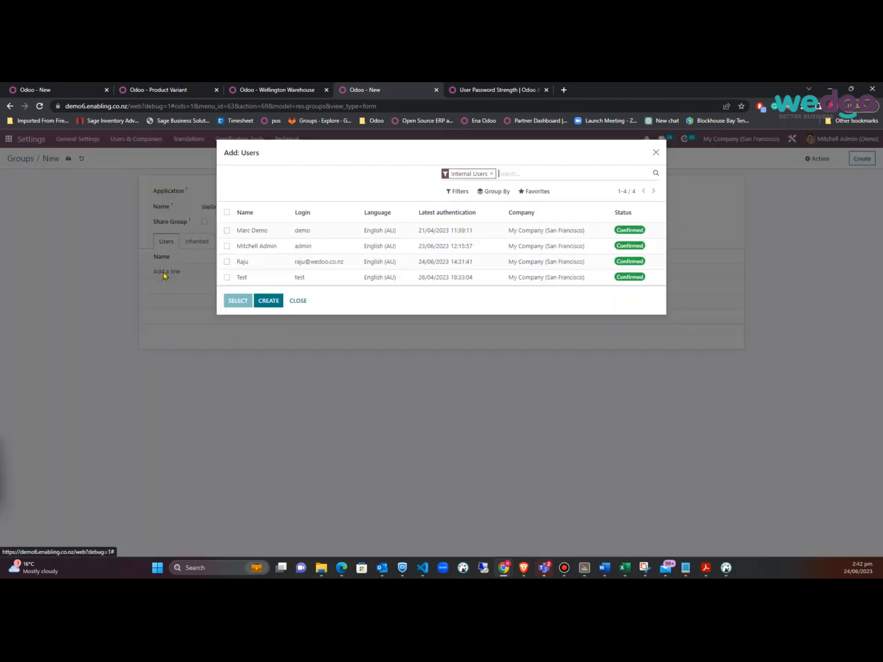
click(227, 261)
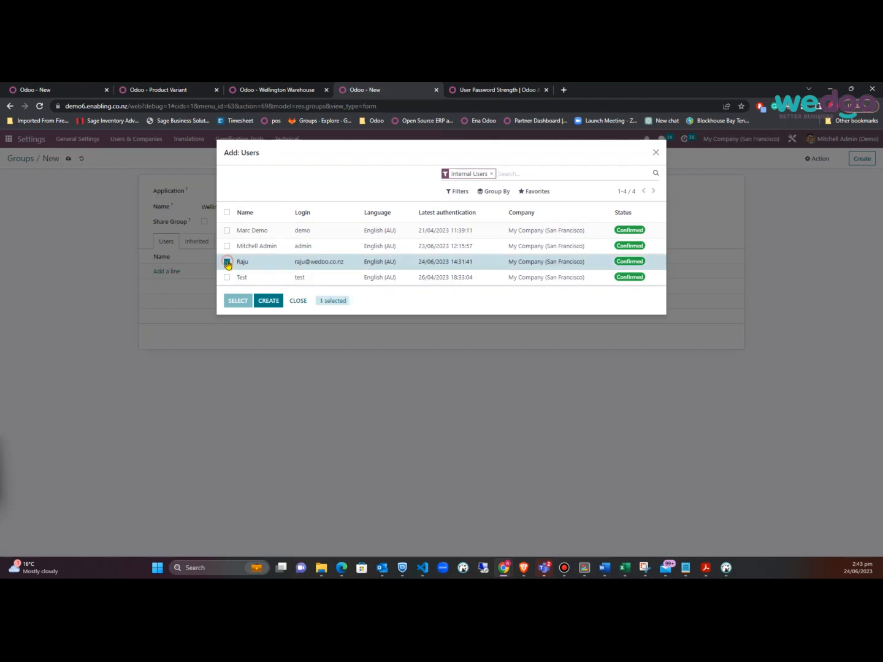
click(238, 301)
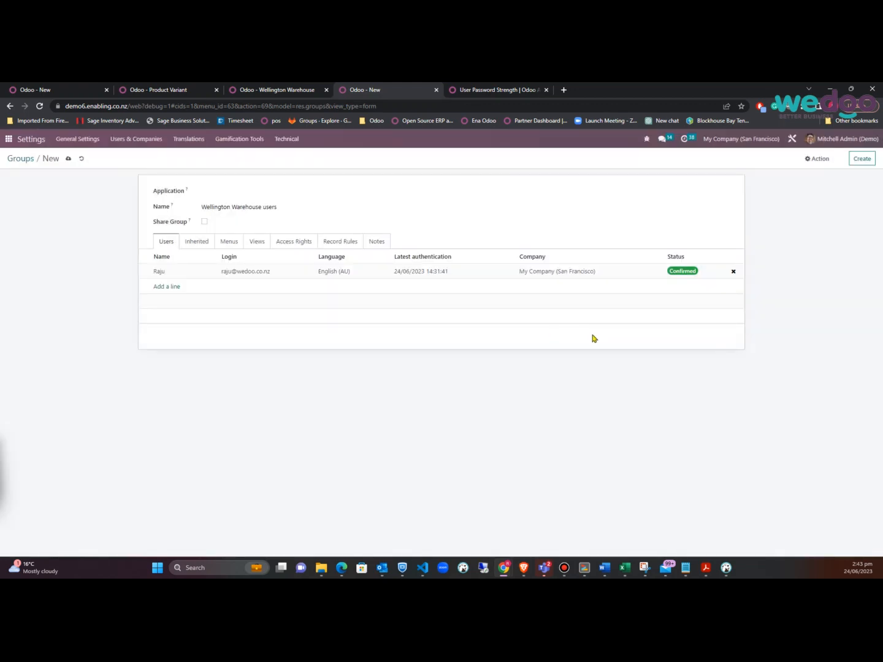
click(69, 161)
Assign the Wellington Warehouse users group to the Access to Only wellington warehouse rule and save it
click(87, 93)
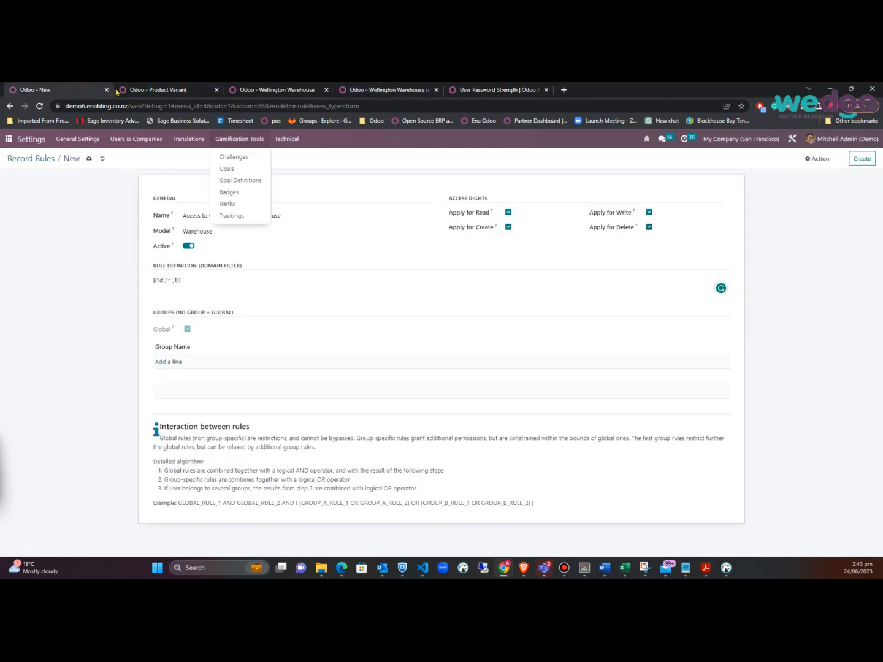
click(167, 361)
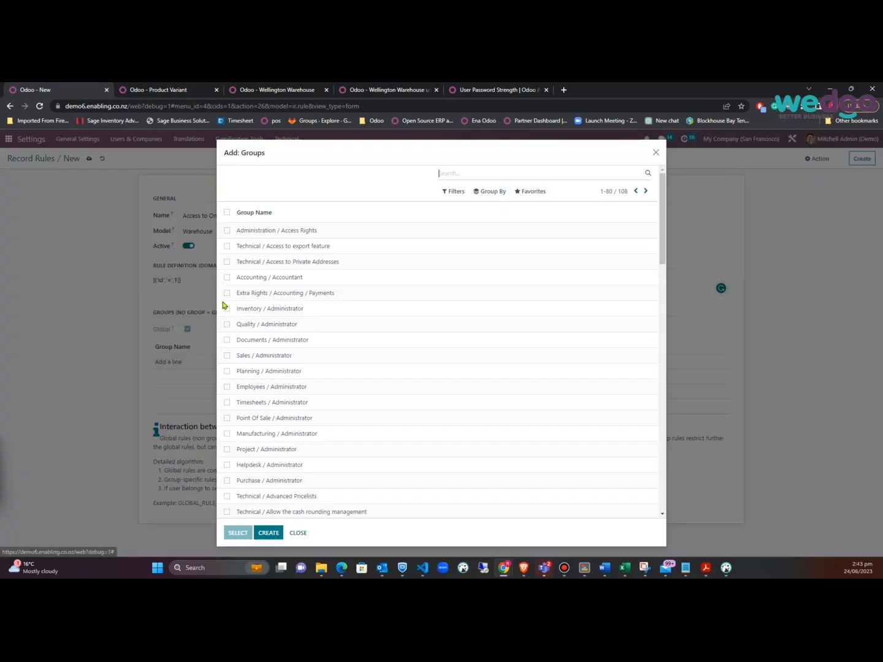
text(wel)
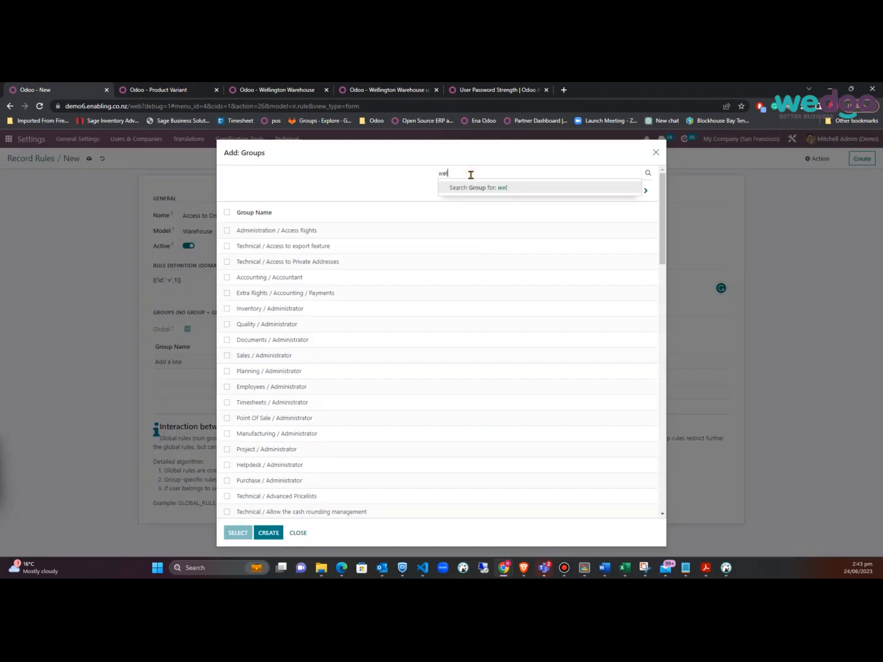
text(lin)
key(Return)
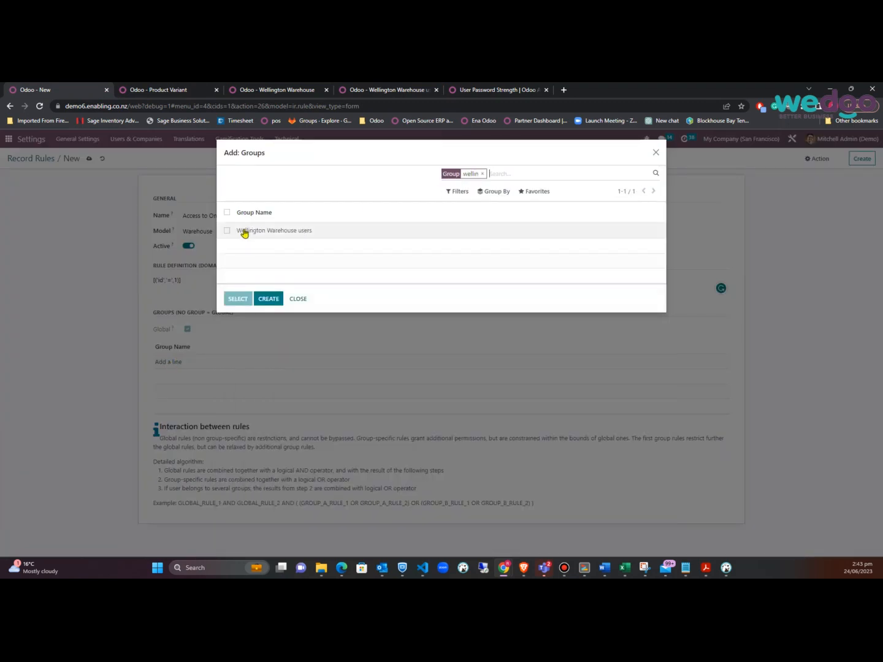
click(271, 231)
click(88, 158)
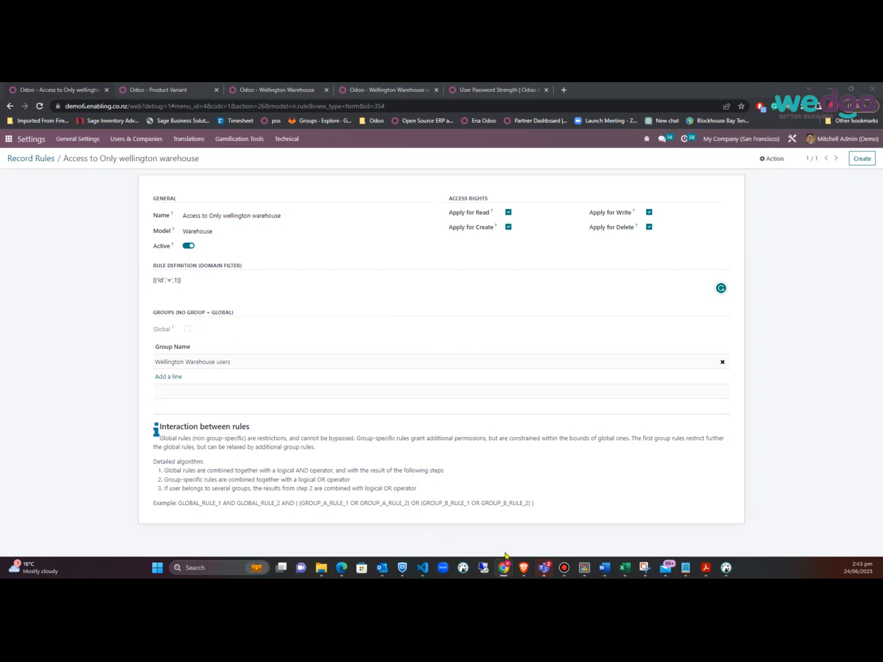
click(523, 569)
click(599, 522)
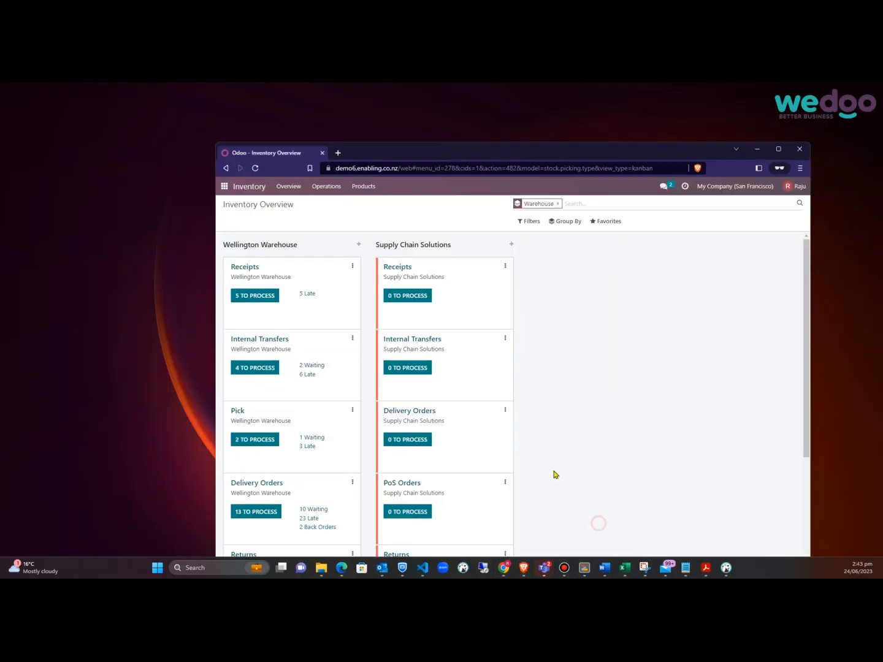
click(256, 168)
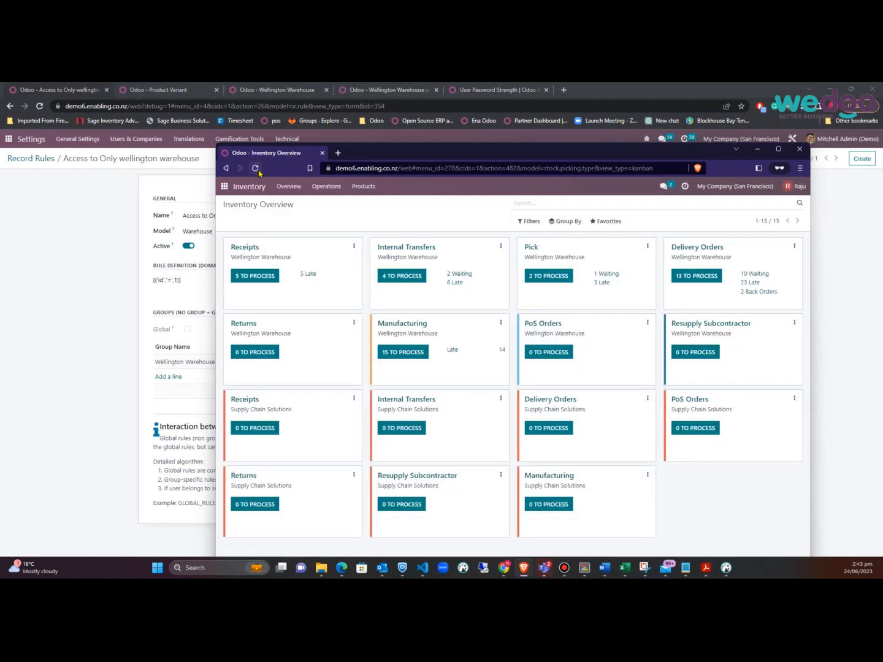
click(576, 223)
click(569, 248)
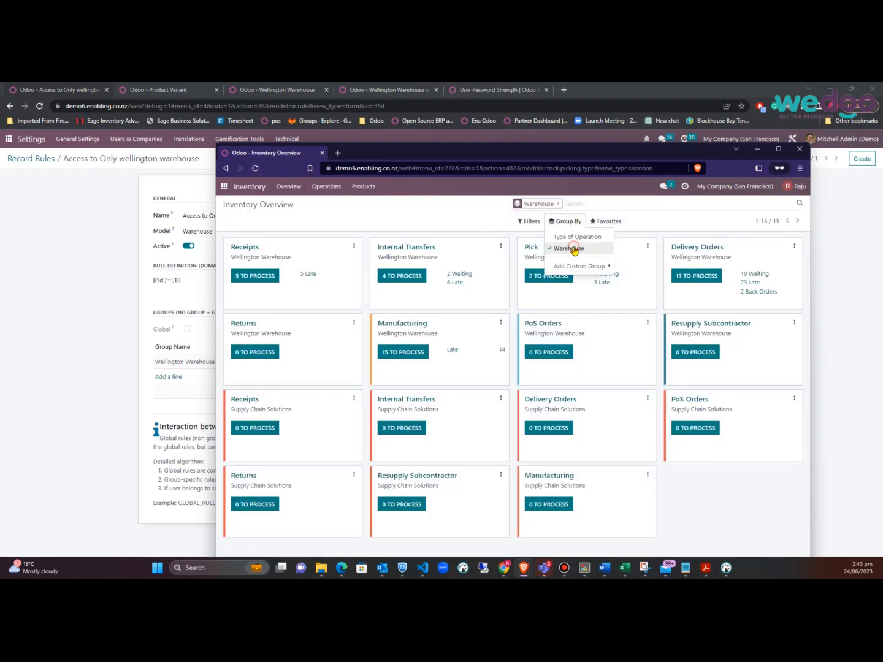
click(650, 390)
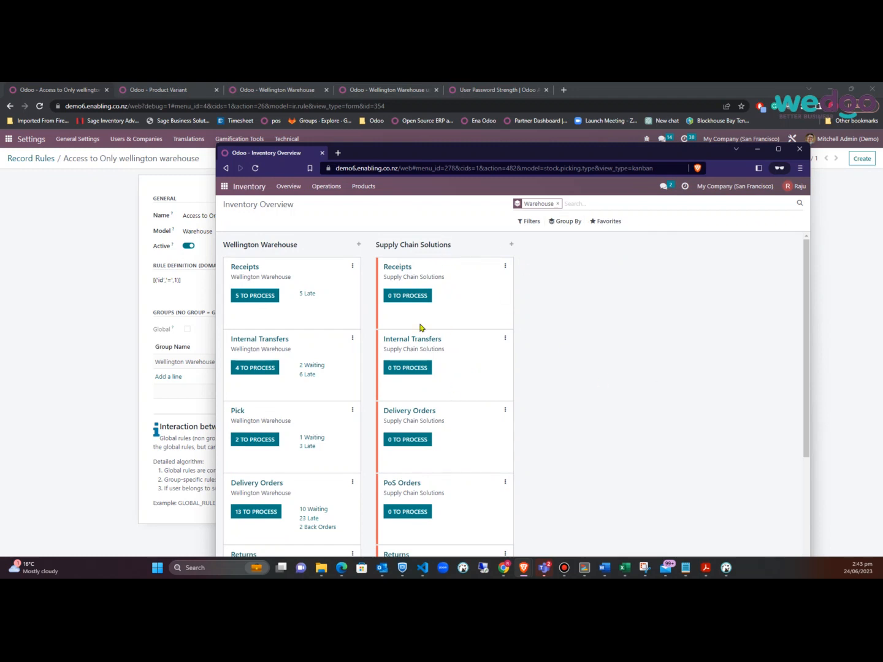
click(417, 368)
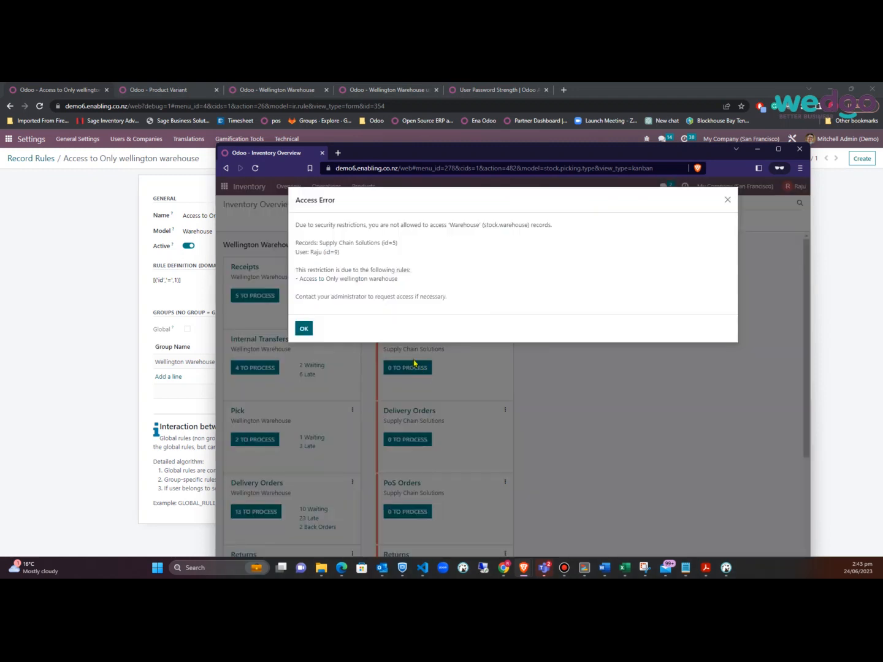
click(727, 200)
click(412, 298)
click(307, 331)
click(404, 514)
click(306, 331)
click(256, 296)
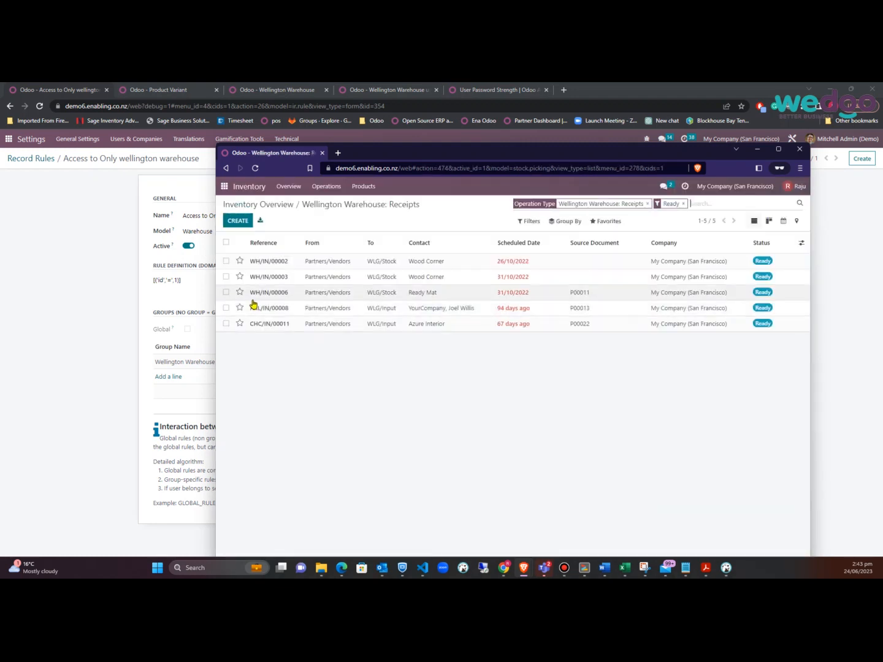
click(282, 208)
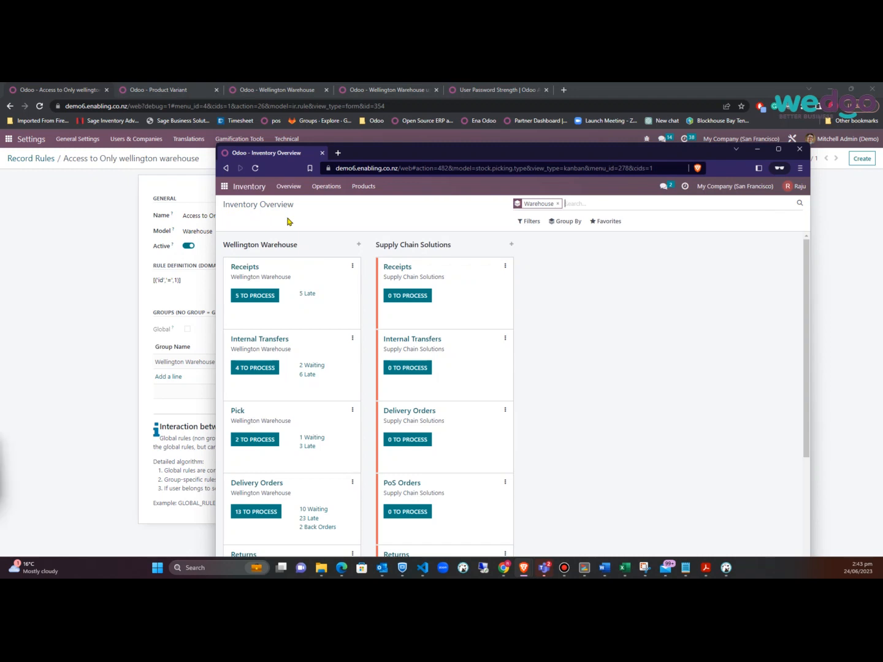
click(412, 368)
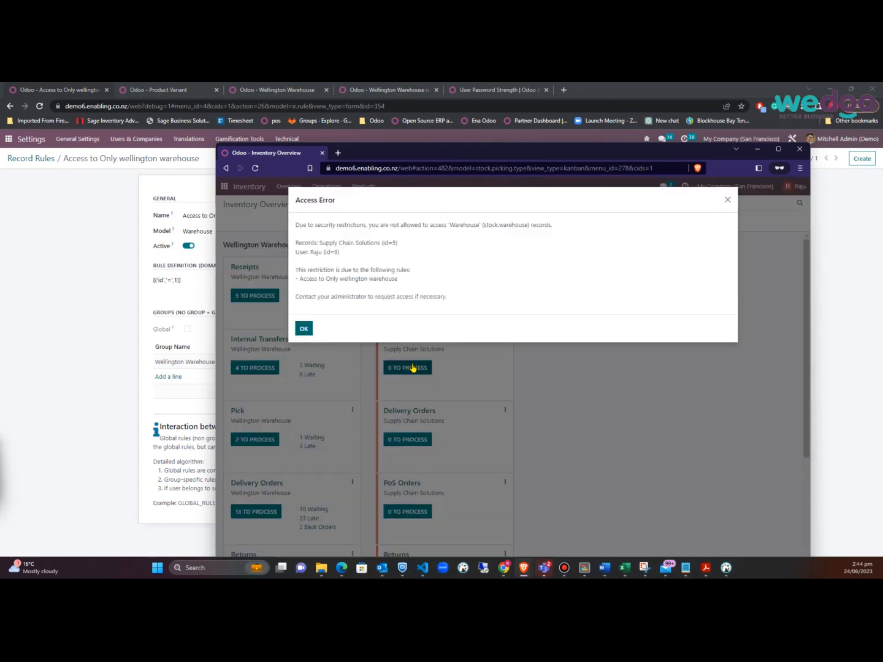
click(304, 329)
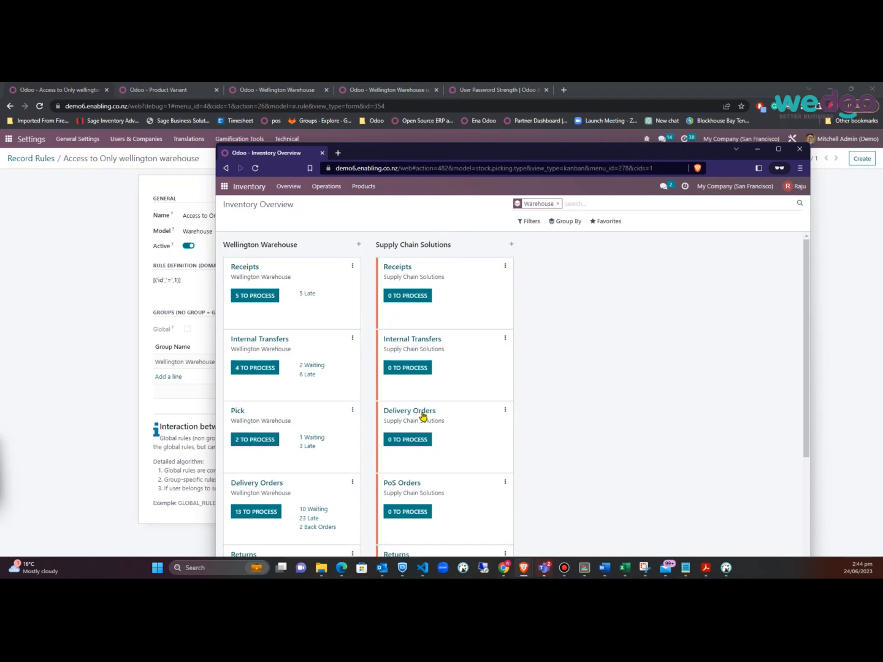
click(64, 218)
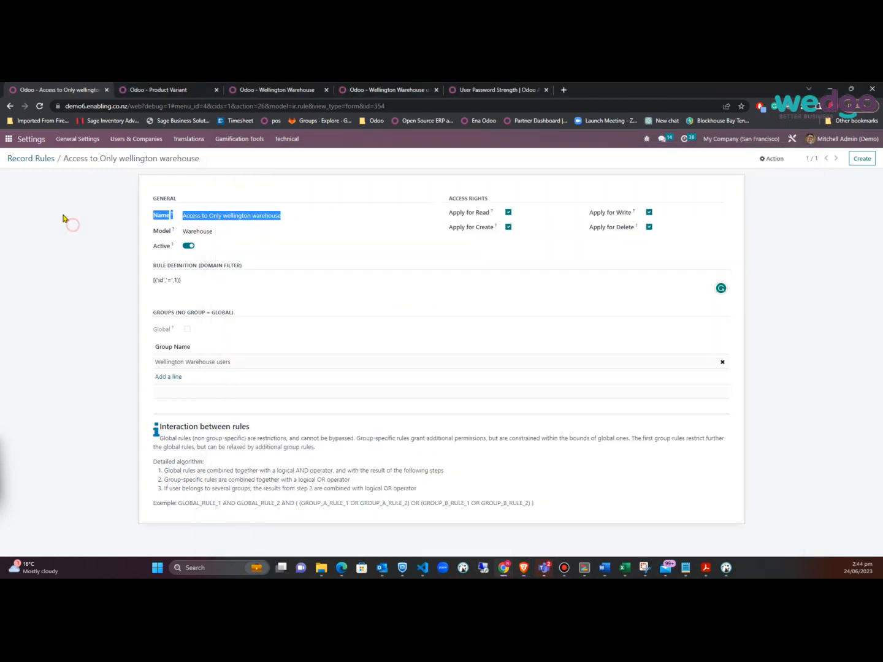
Create rule 'Wellington filter for operation type' on Picking Type with domain [('warehouse_id','=',1)]
click(41, 157)
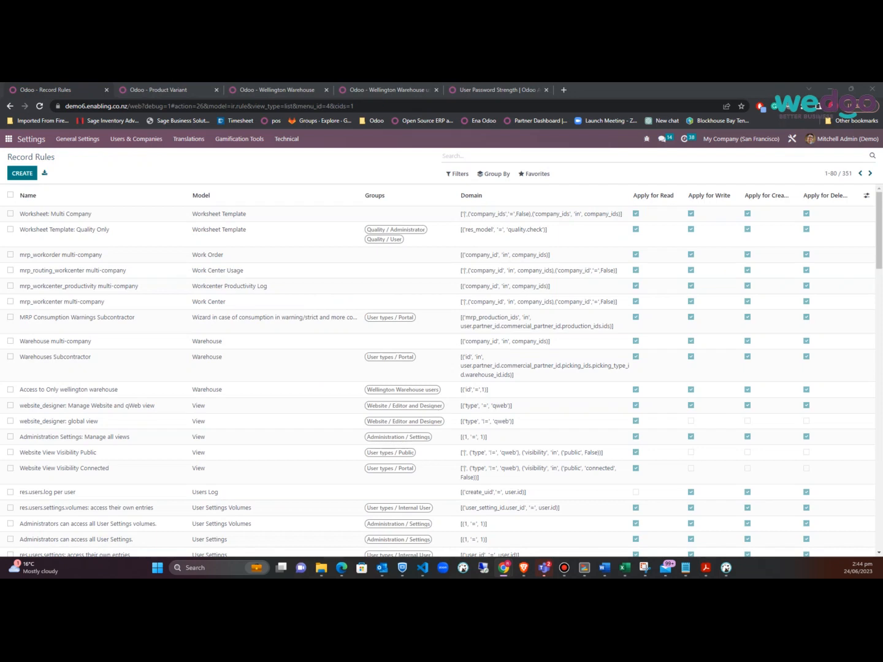
click(30, 174)
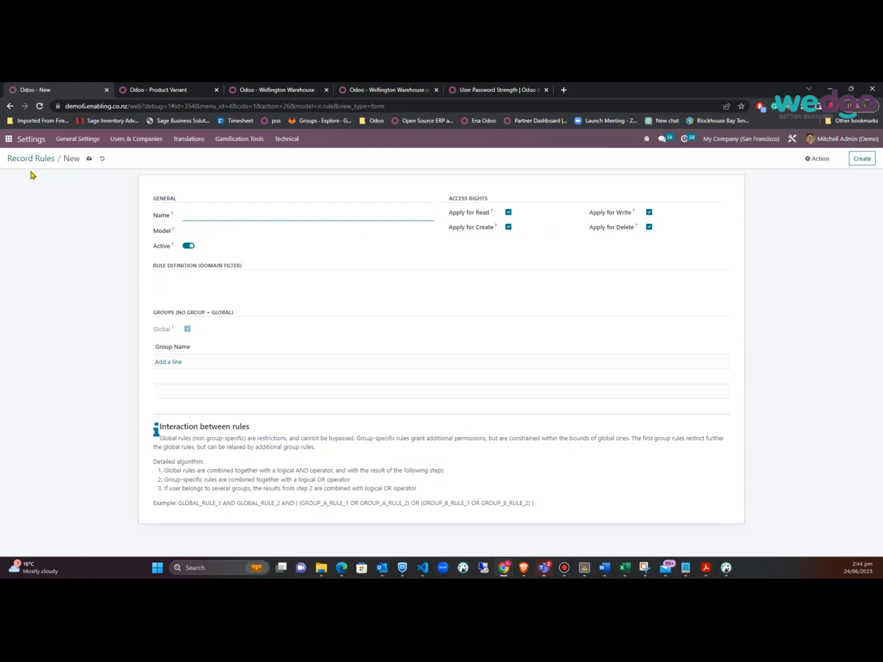
click(300, 218)
click(251, 231)
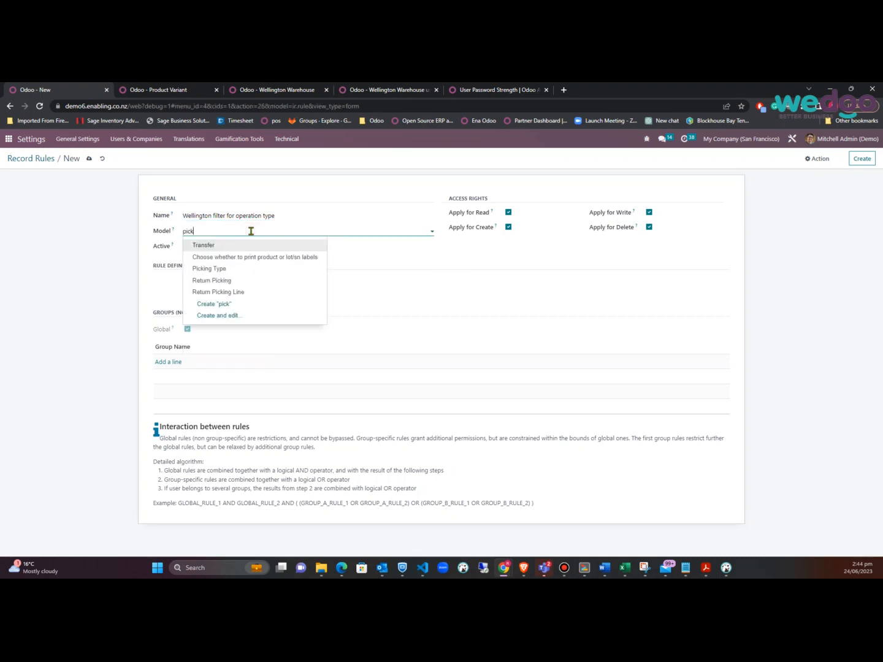
click(226, 269)
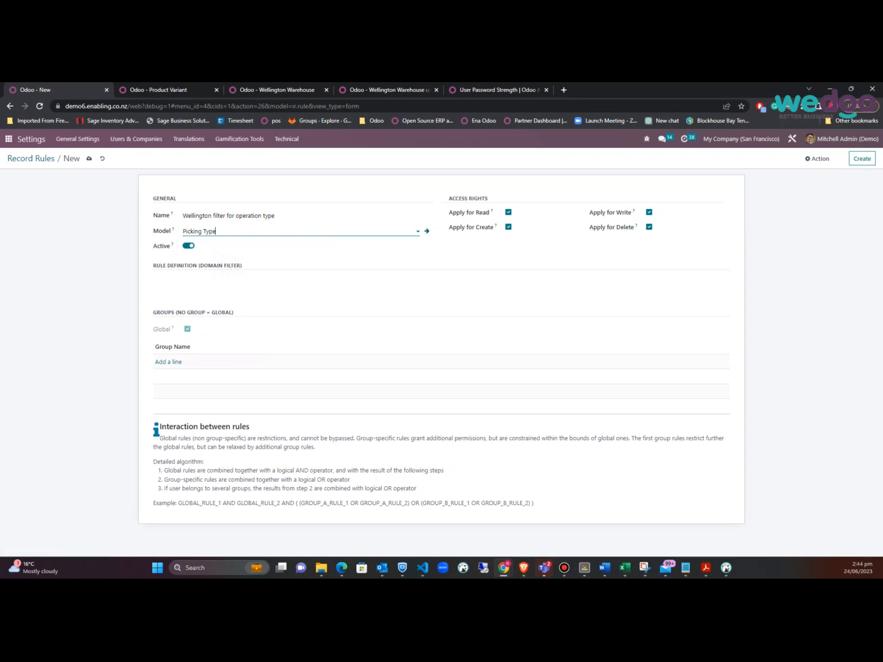
click(191, 287)
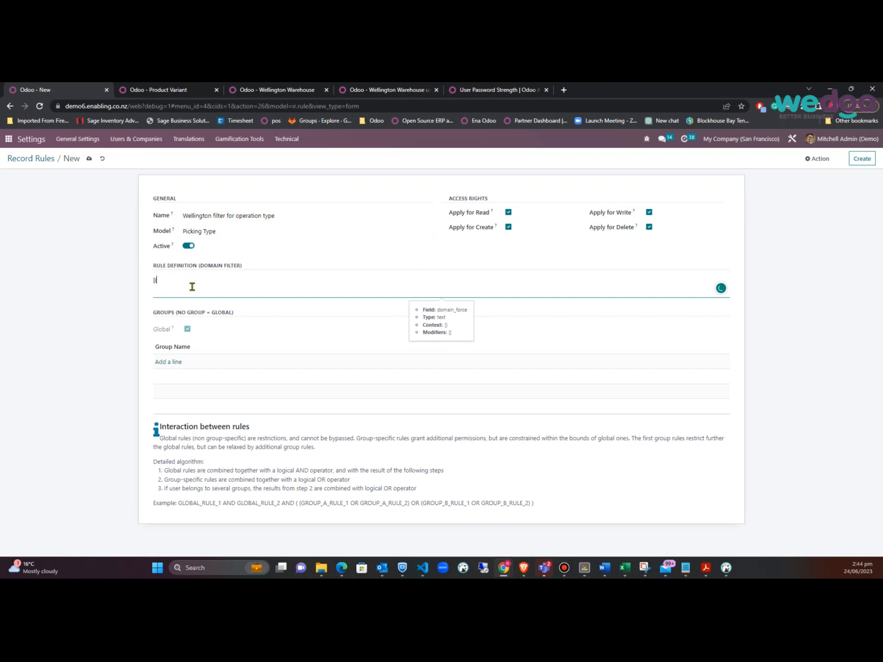
text([('warehouse_id','=',1)
click(89, 158)
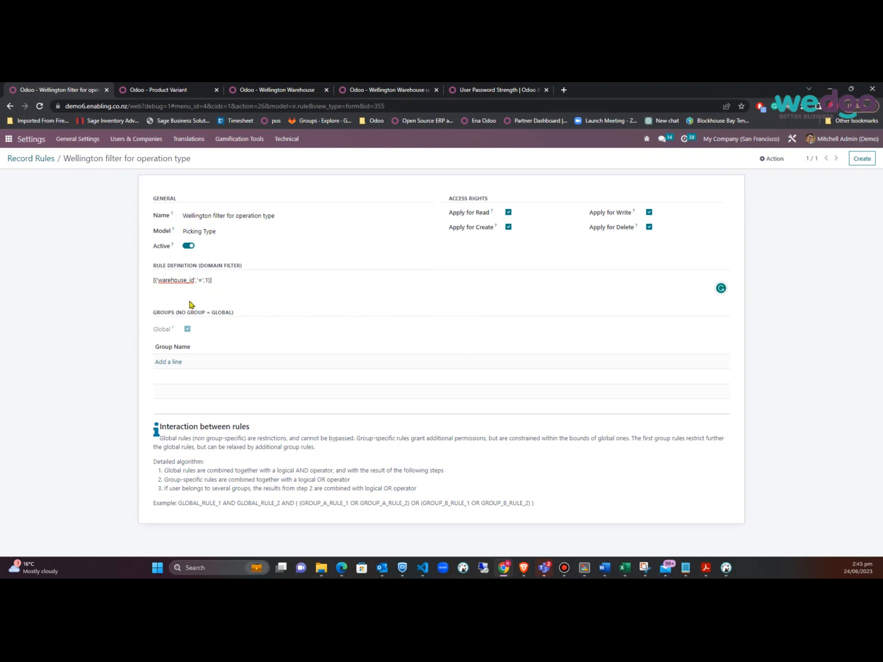
click(292, 92)
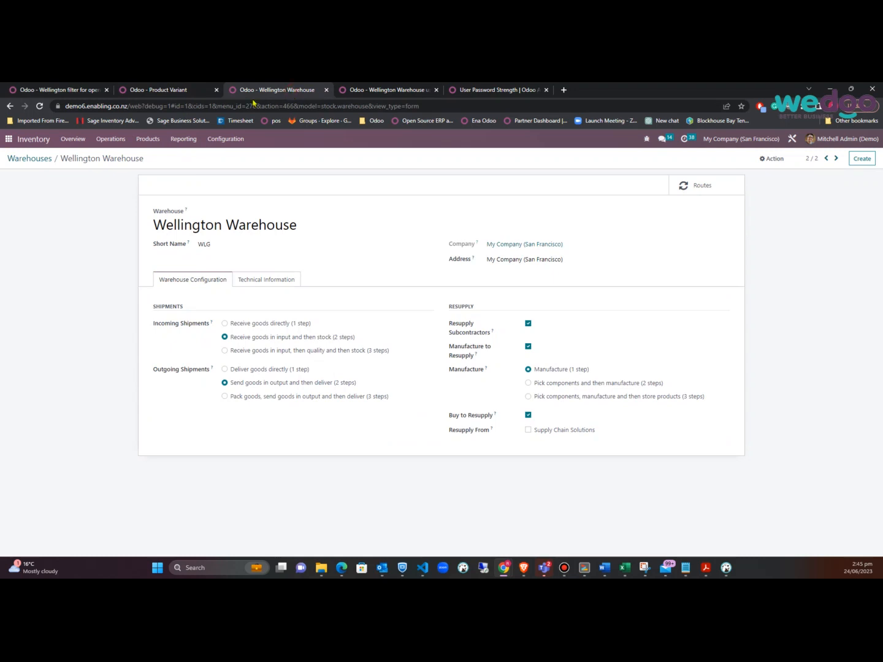
click(226, 140)
click(240, 230)
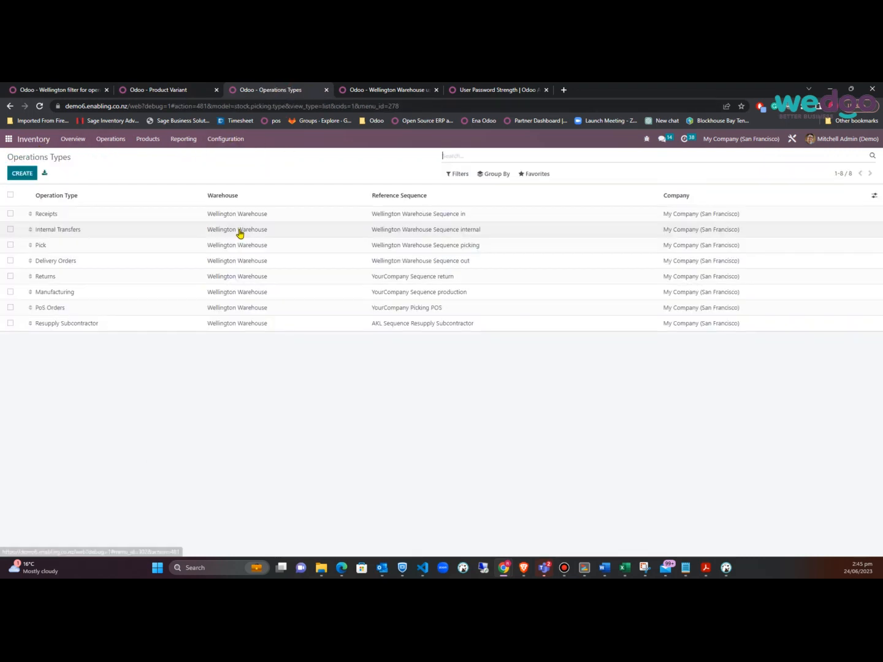
click(87, 216)
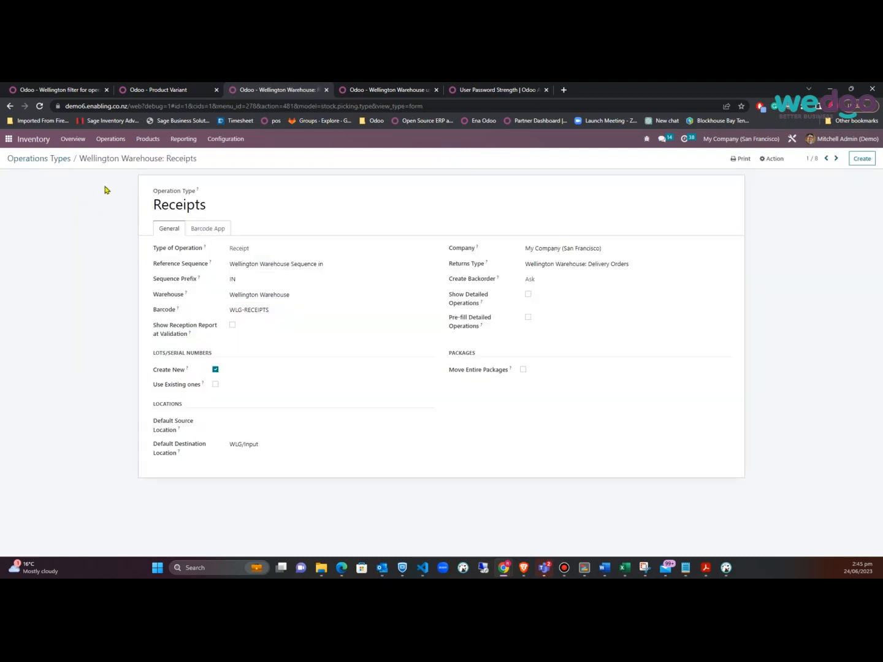
mouse_move(185, 295)
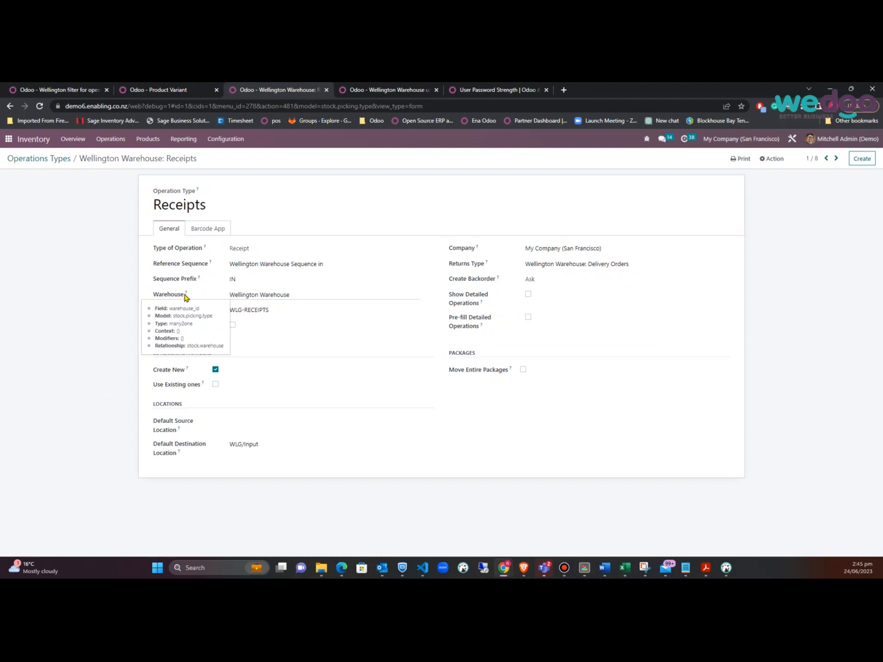
click(58, 89)
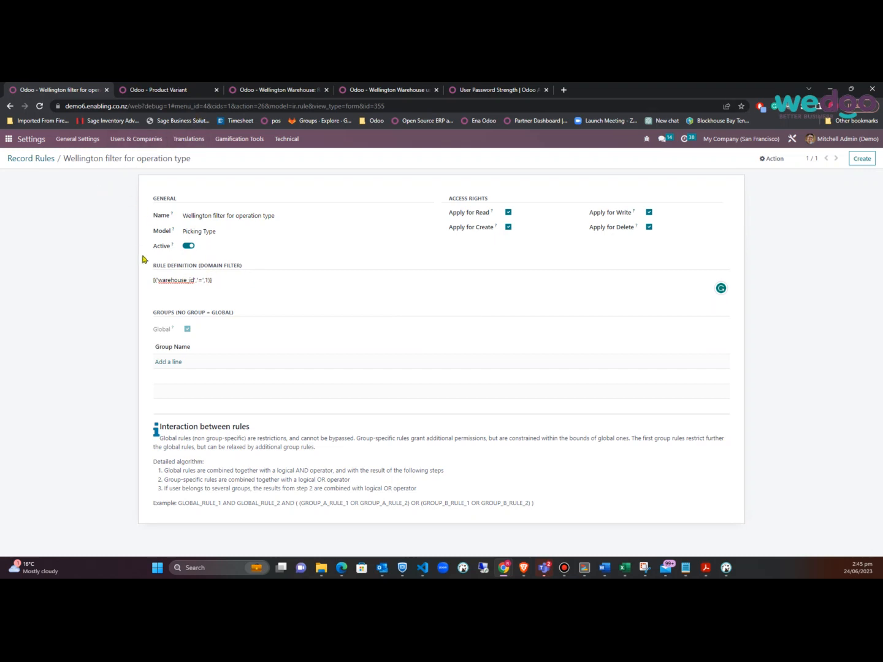
Add the Wellington Warehouse users group to the operation type rule and save it
click(172, 362)
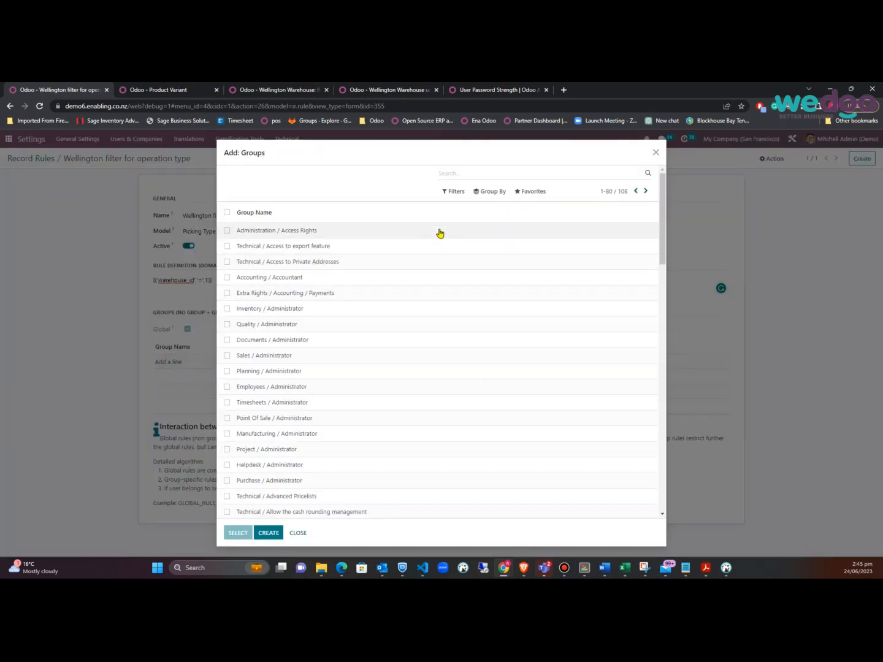
text(welli)
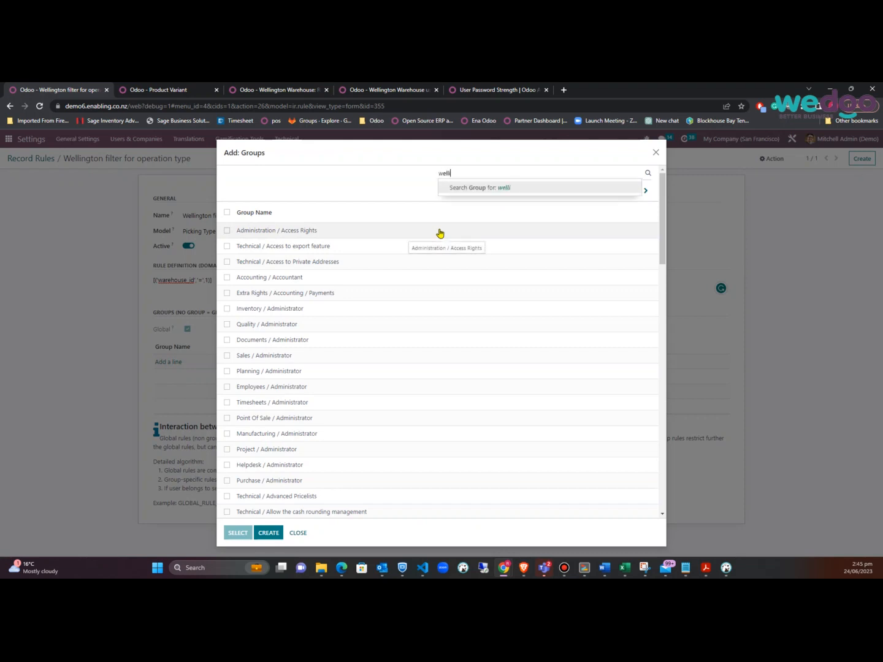
text(n)
key(Return)
click(255, 231)
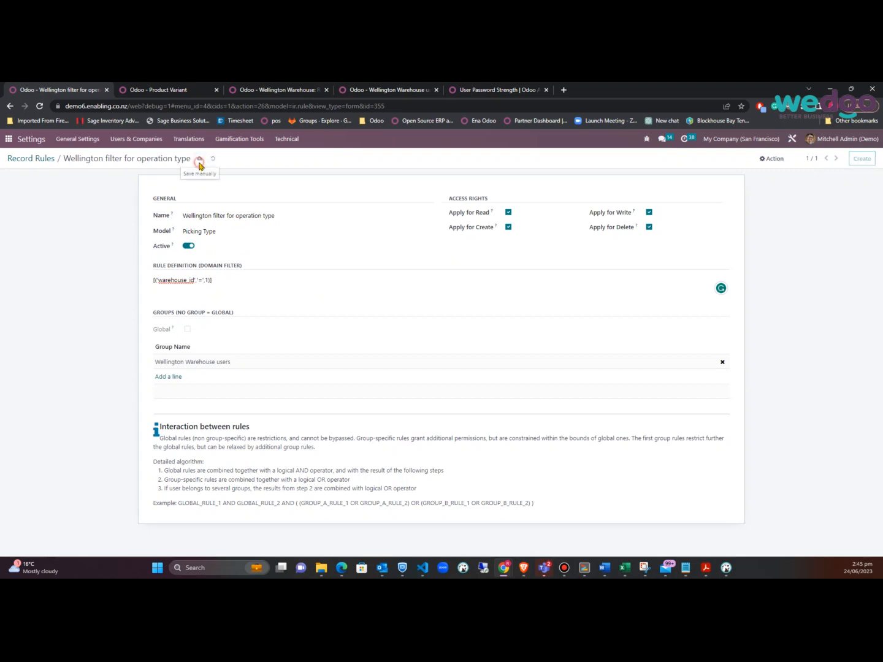
click(199, 159)
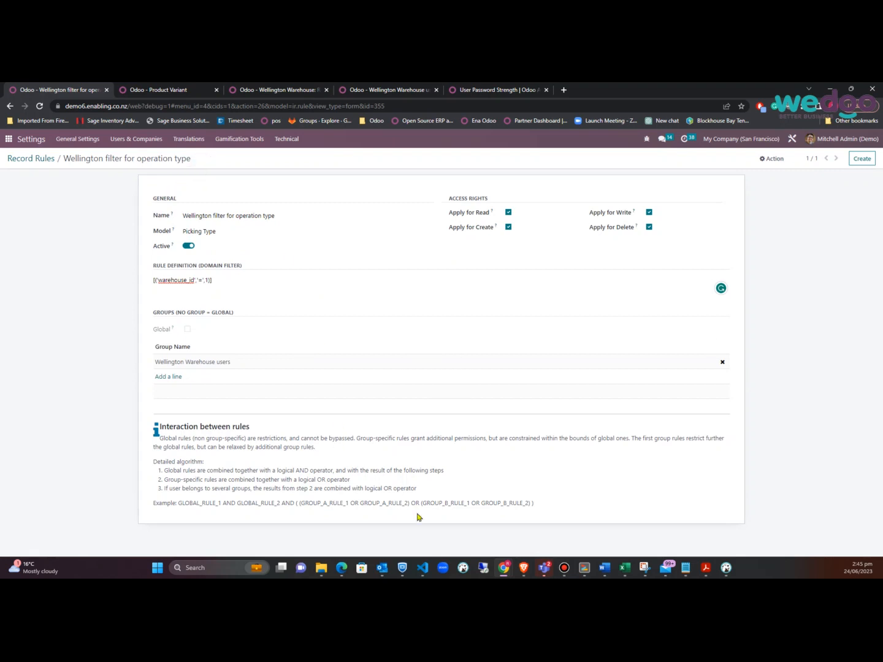
click(521, 569)
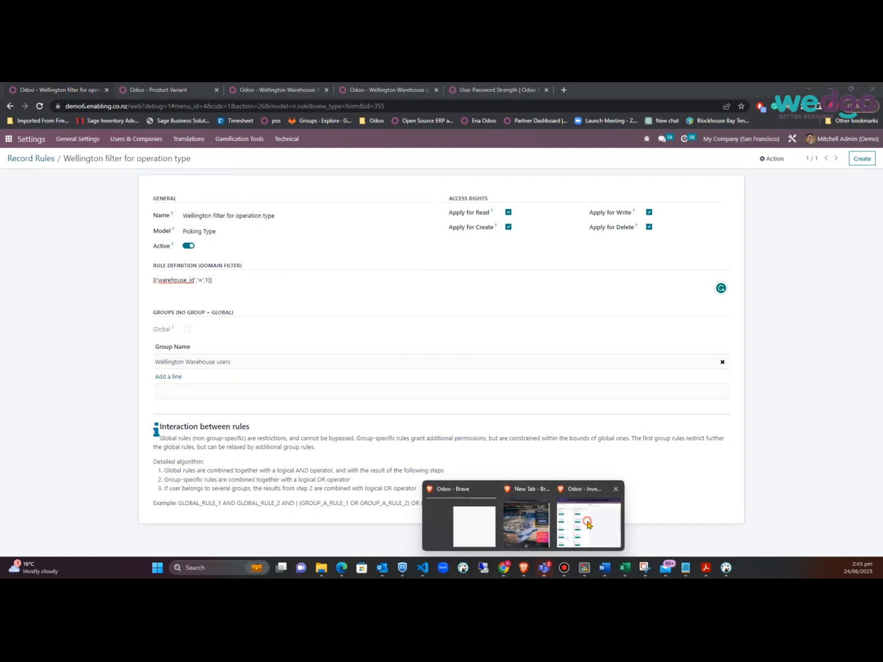
Group the test user's Inventory Overview by warehouse, then return to the Product Variant access rights
click(587, 523)
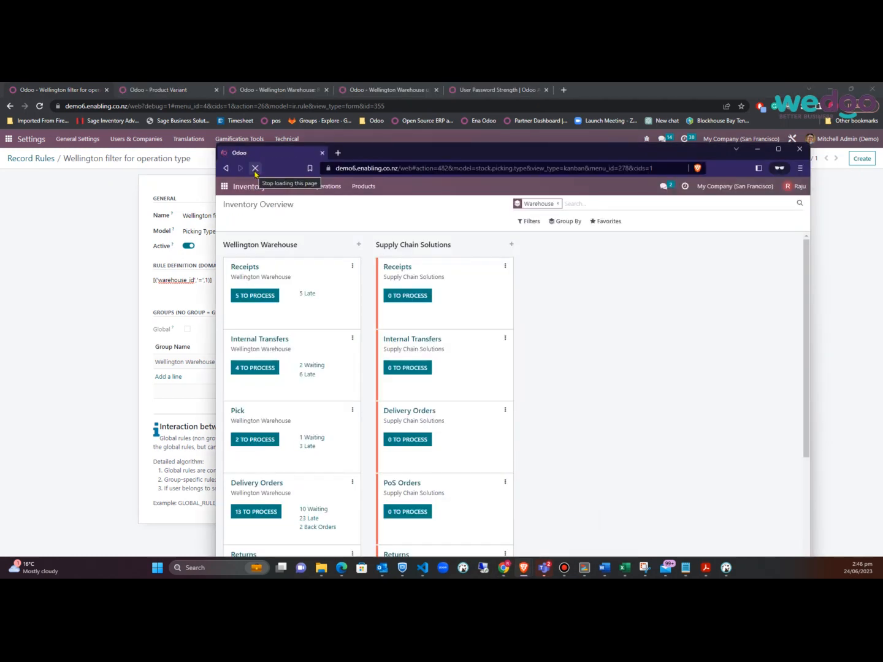
click(572, 227)
click(569, 249)
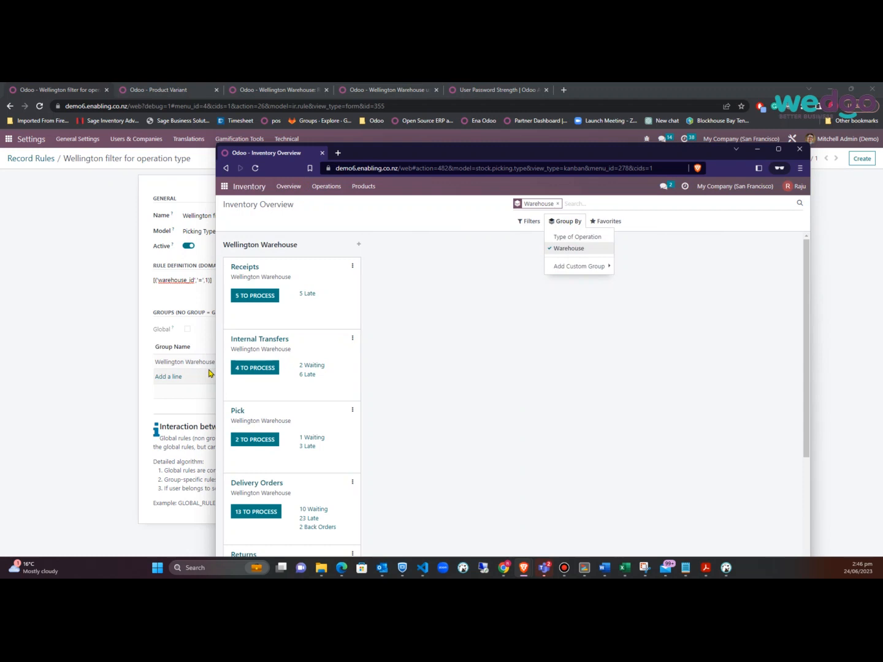
click(102, 248)
click(149, 90)
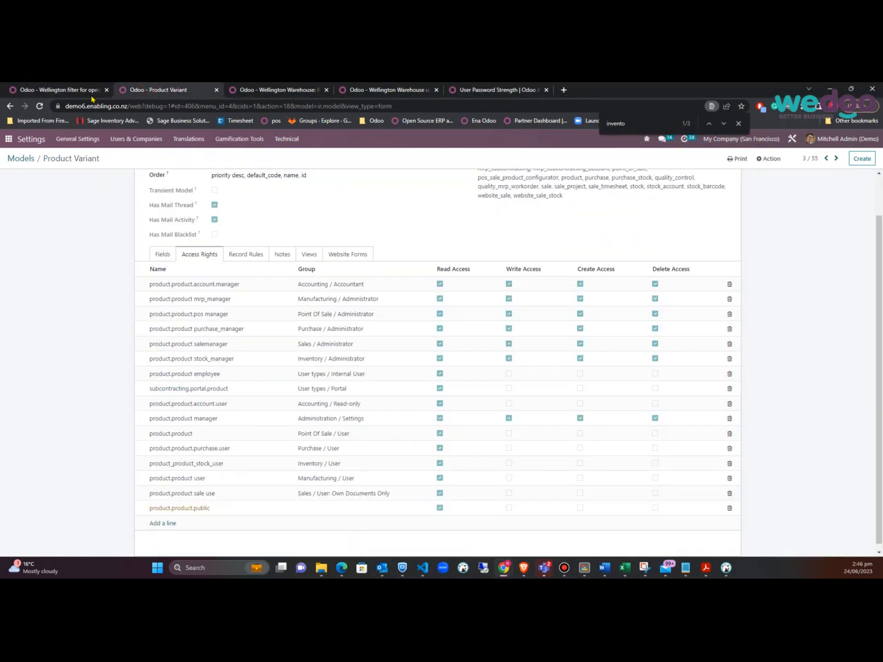
List all Inventory products grouped by Product Category
click(10, 140)
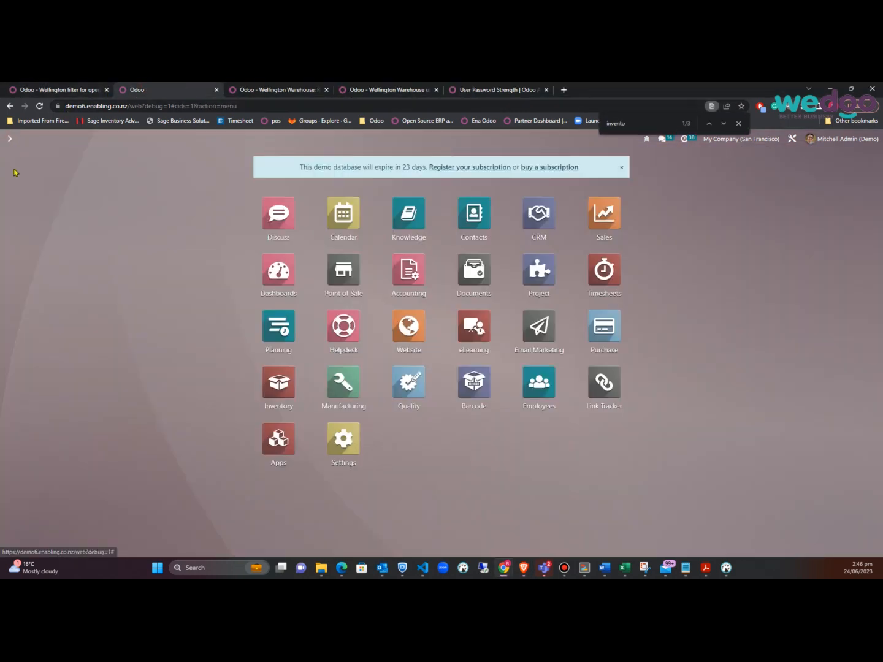
click(279, 385)
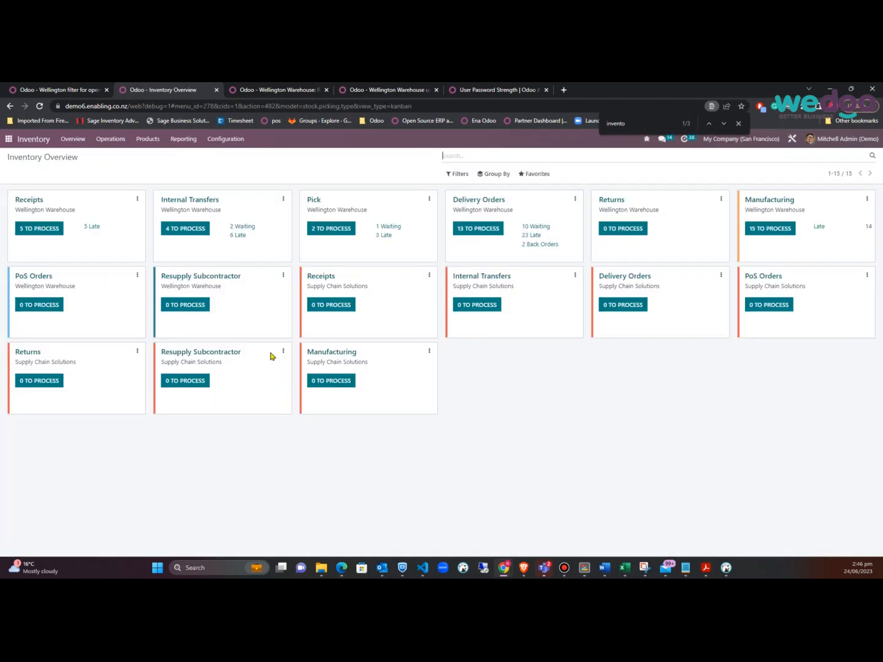
click(234, 141)
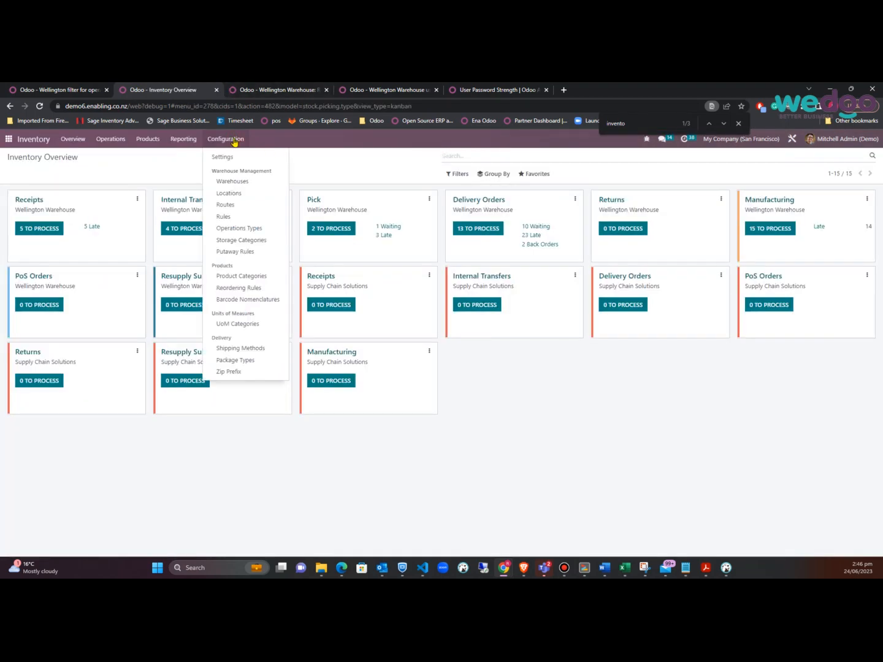
click(153, 158)
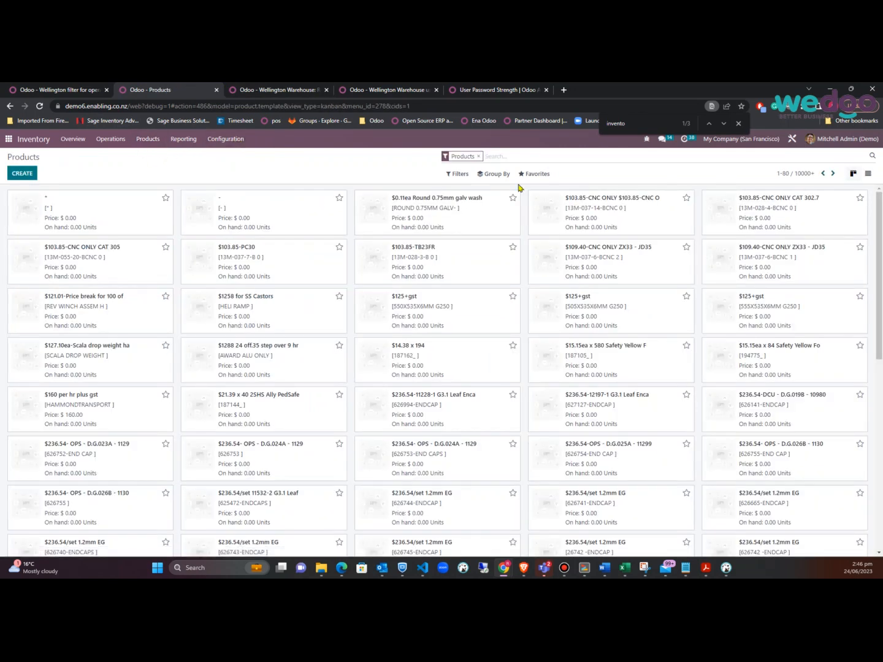
click(489, 174)
click(491, 202)
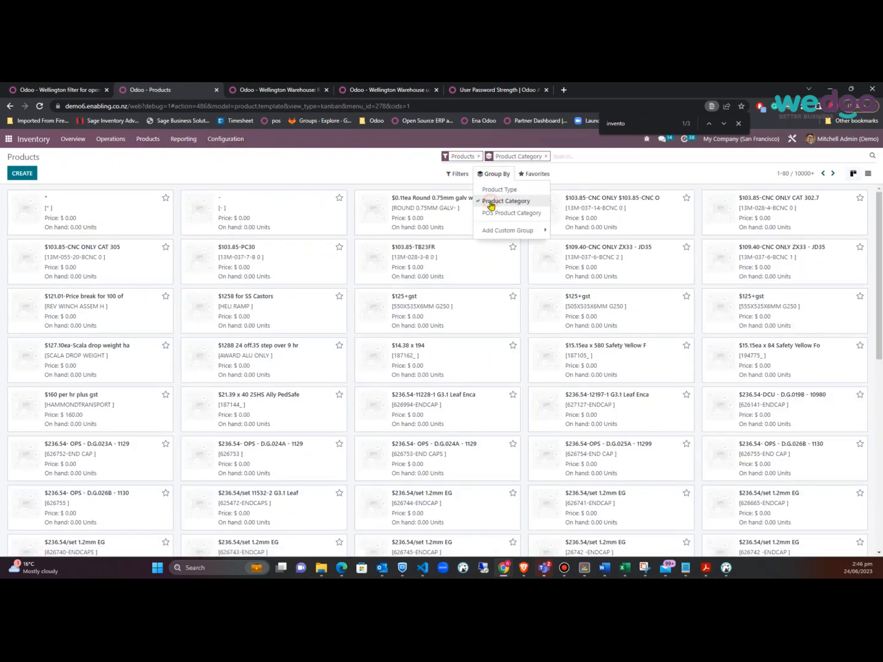
click(327, 311)
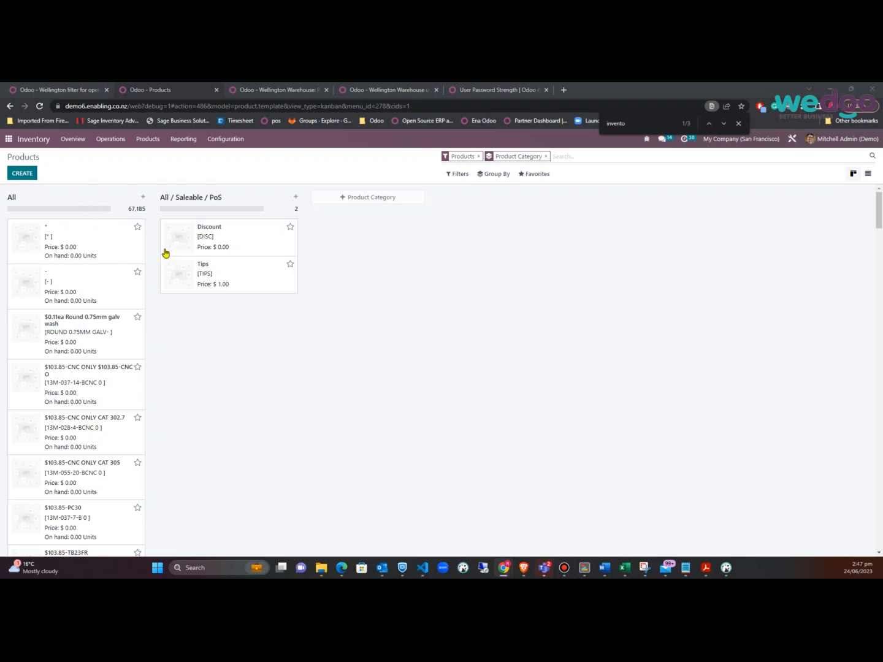
Open the All / Consumable product category and read its record id 9 from the address
click(225, 140)
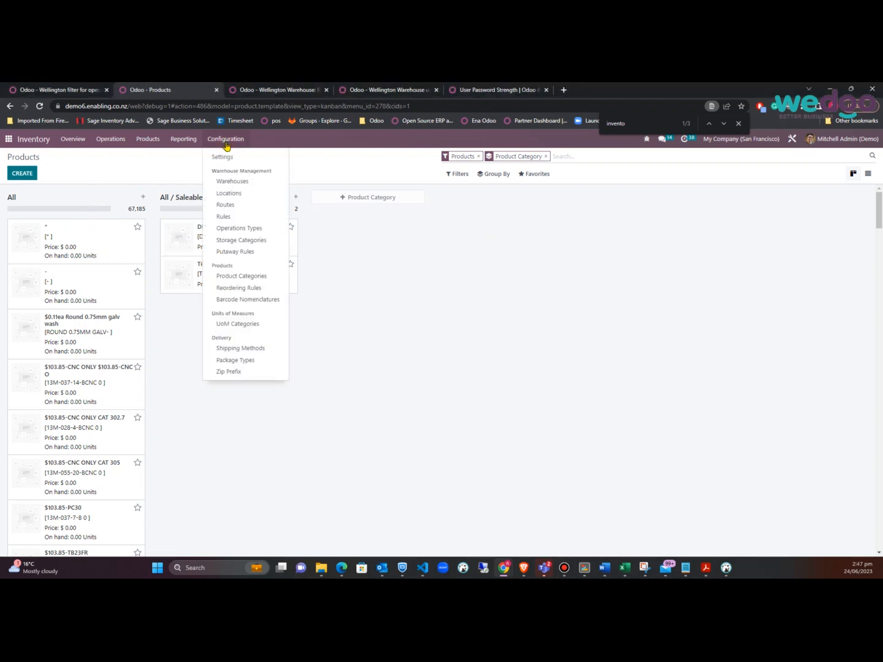
click(261, 279)
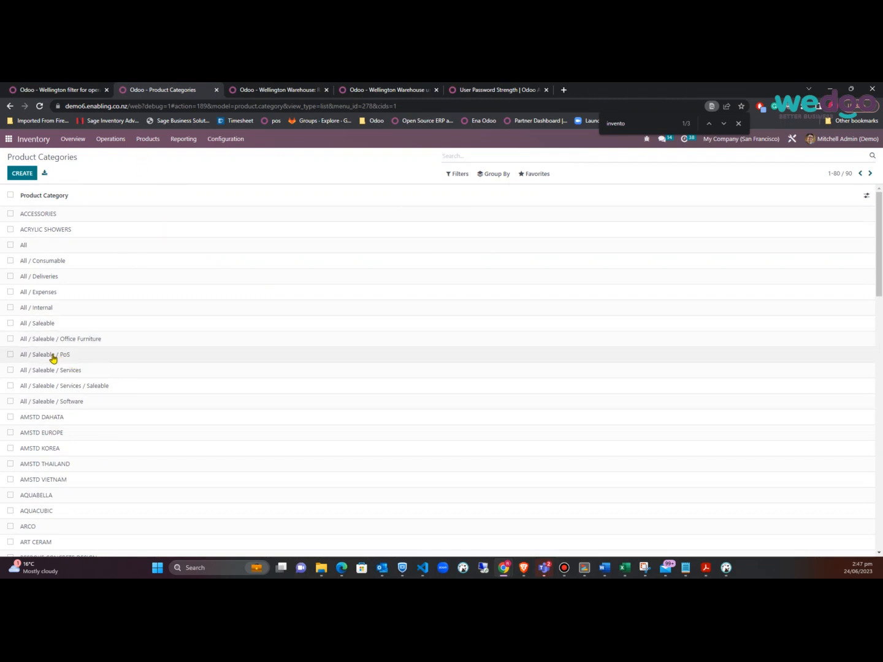
click(50, 266)
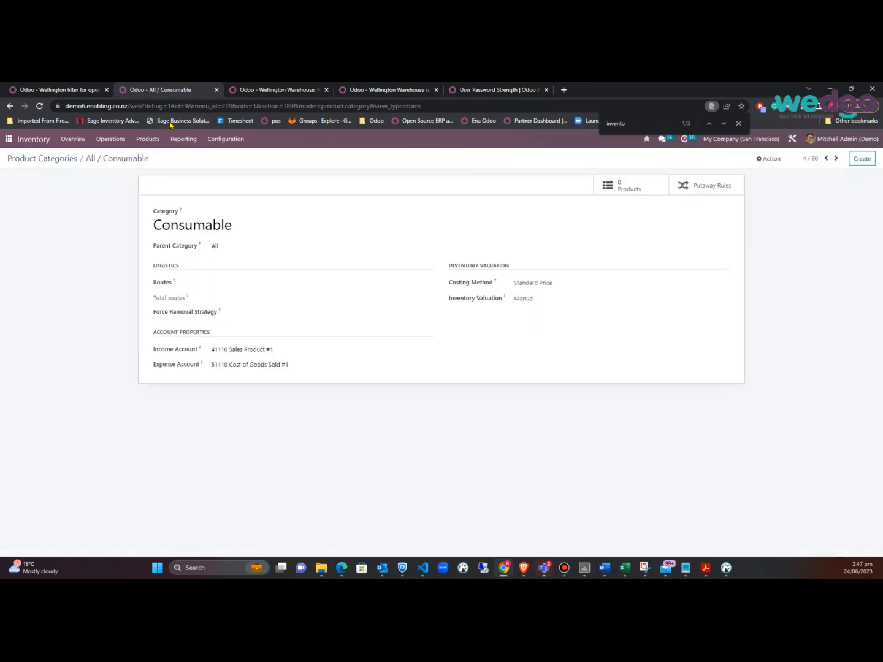
drag(174, 106, 188, 107)
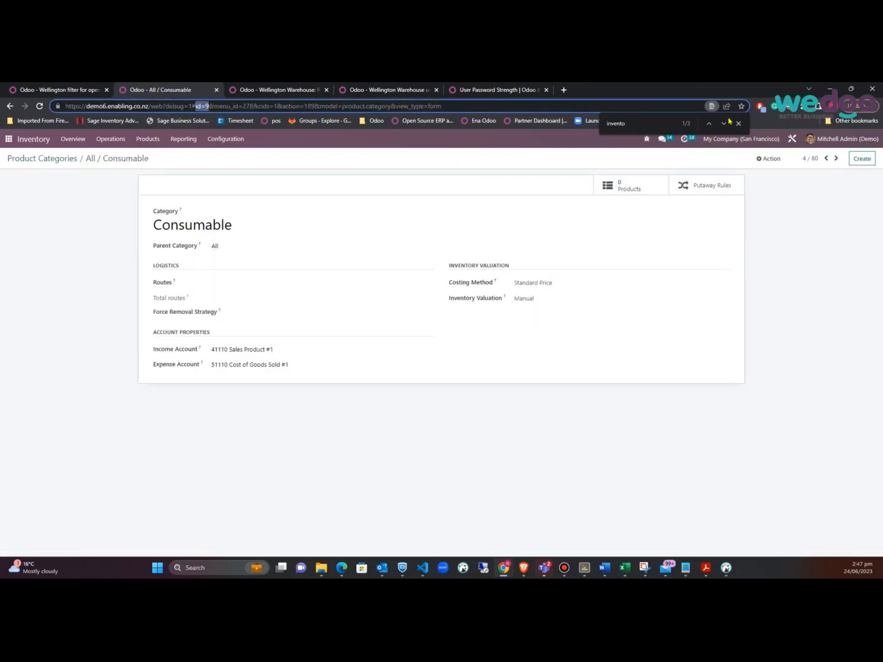
click(770, 215)
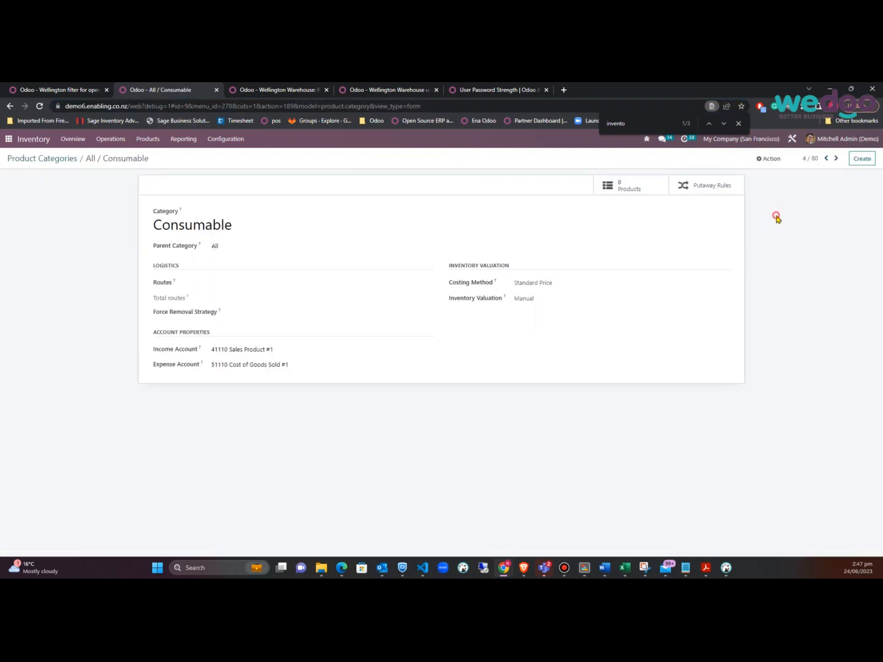
click(838, 158)
click(837, 159)
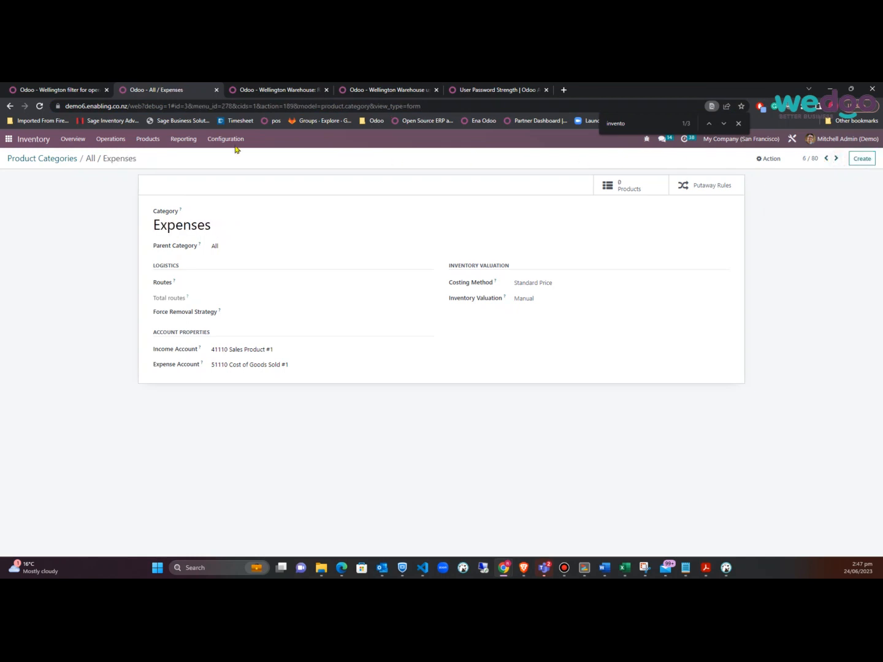
click(60, 159)
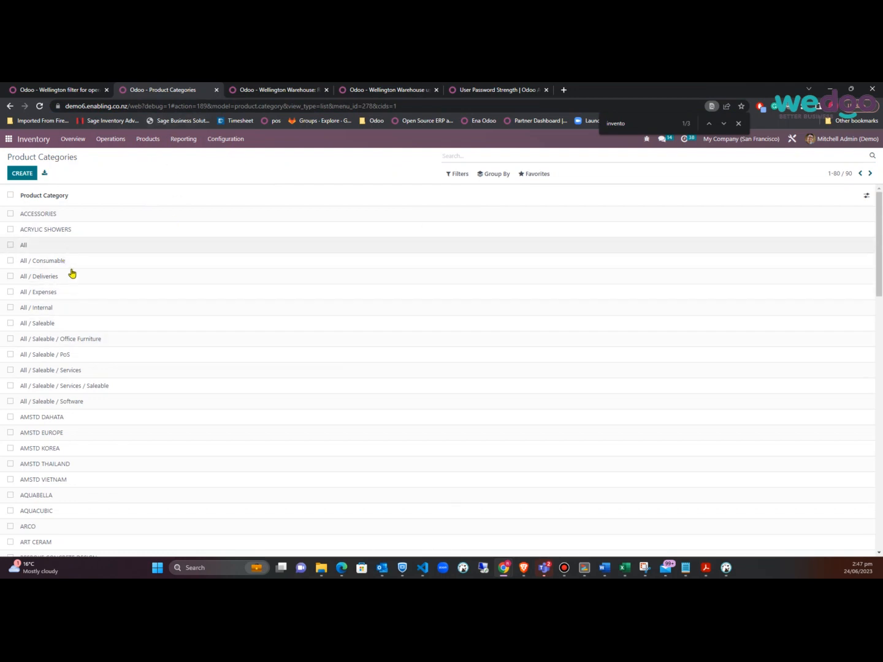
Find the Office Furniture category's record id 8, then go back to the apps home menu
scroll(77, 318, down, 1)
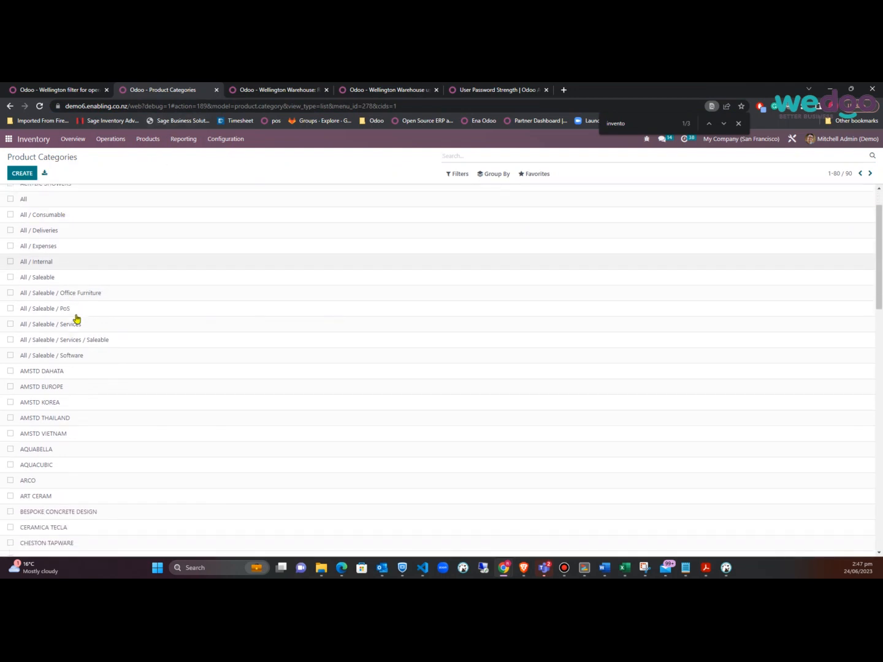
scroll(76, 319, down, 12)
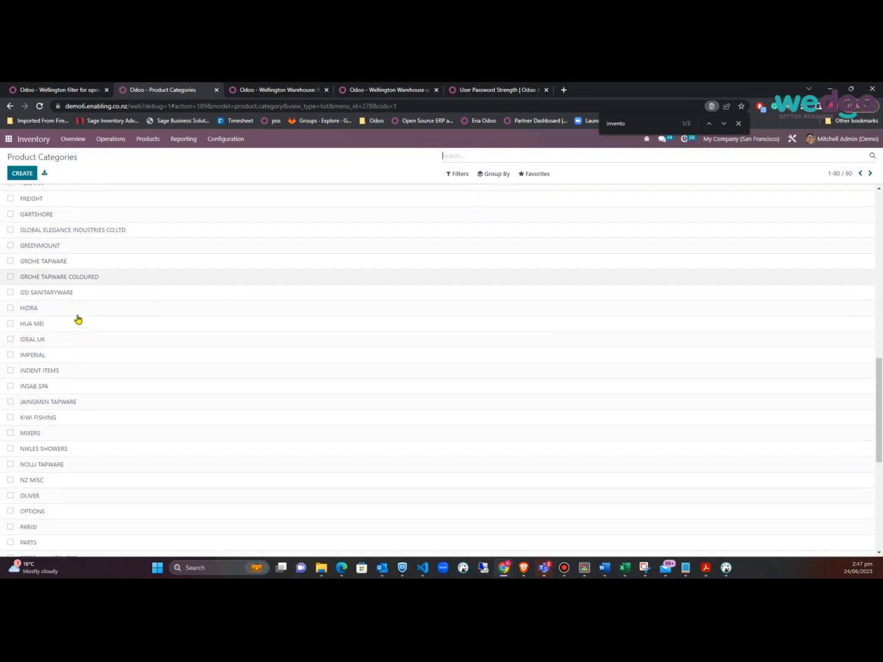
scroll(77, 319, down, 7)
scroll(79, 318, up, 20)
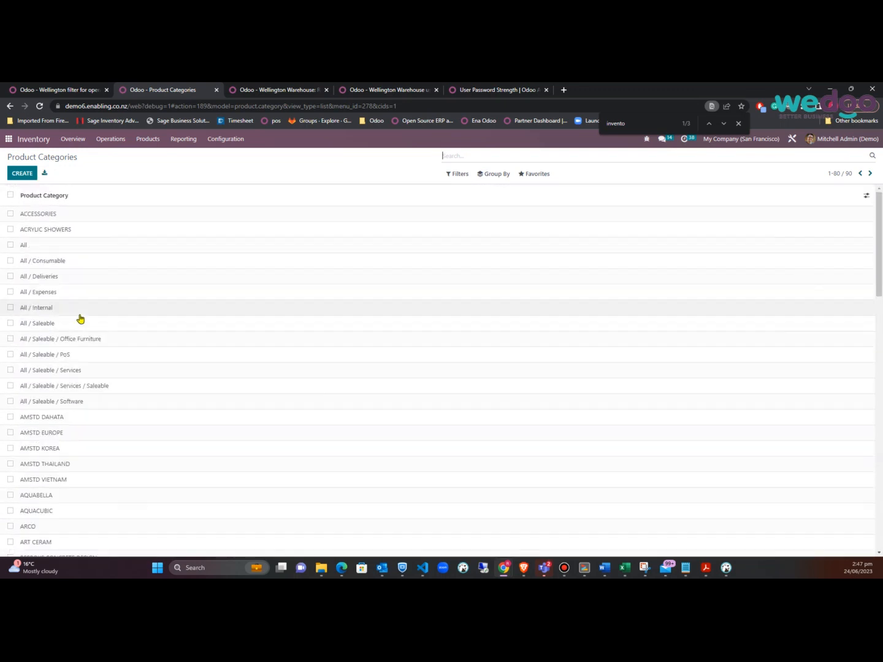
click(79, 341)
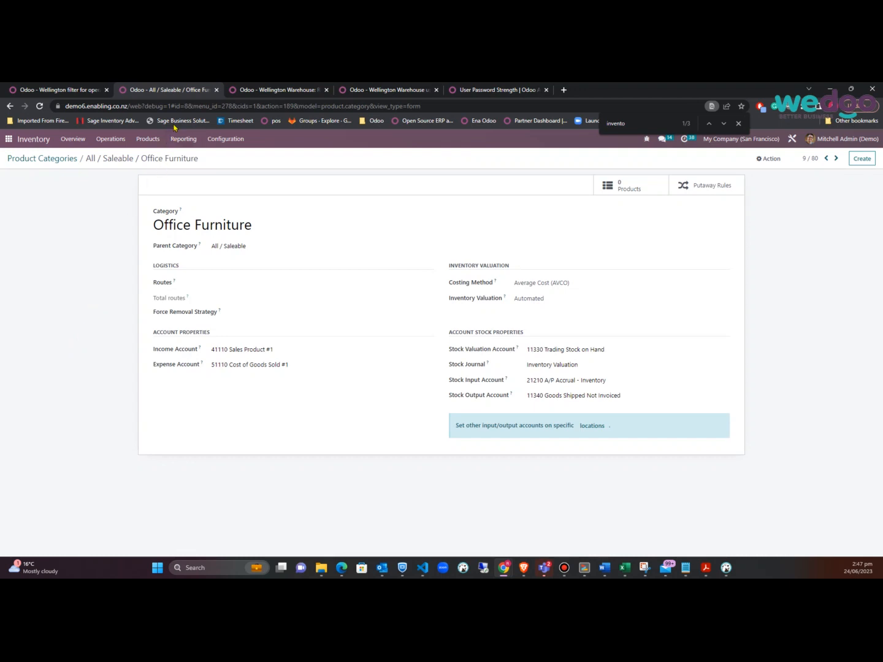
drag(175, 107, 188, 106)
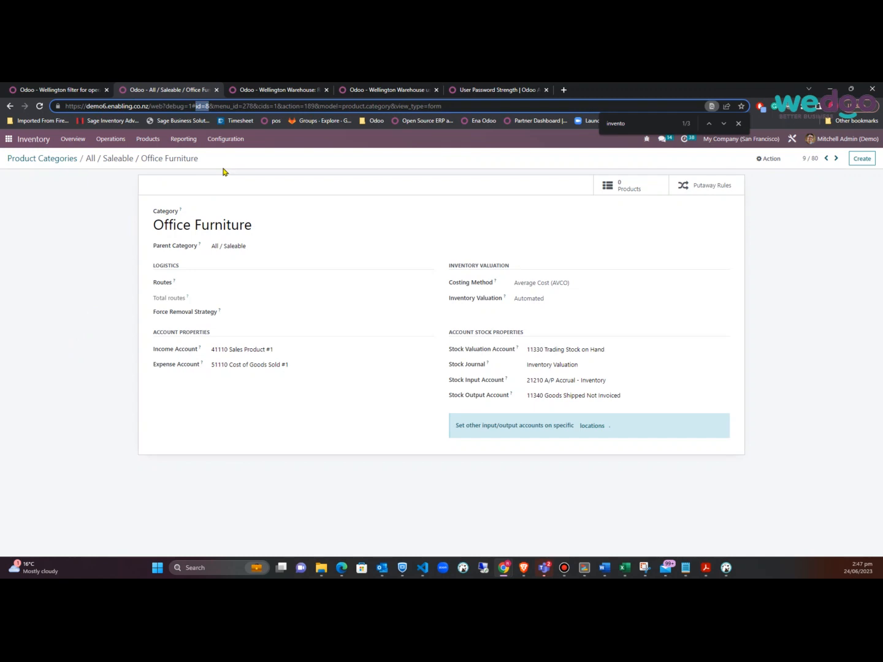
click(9, 140)
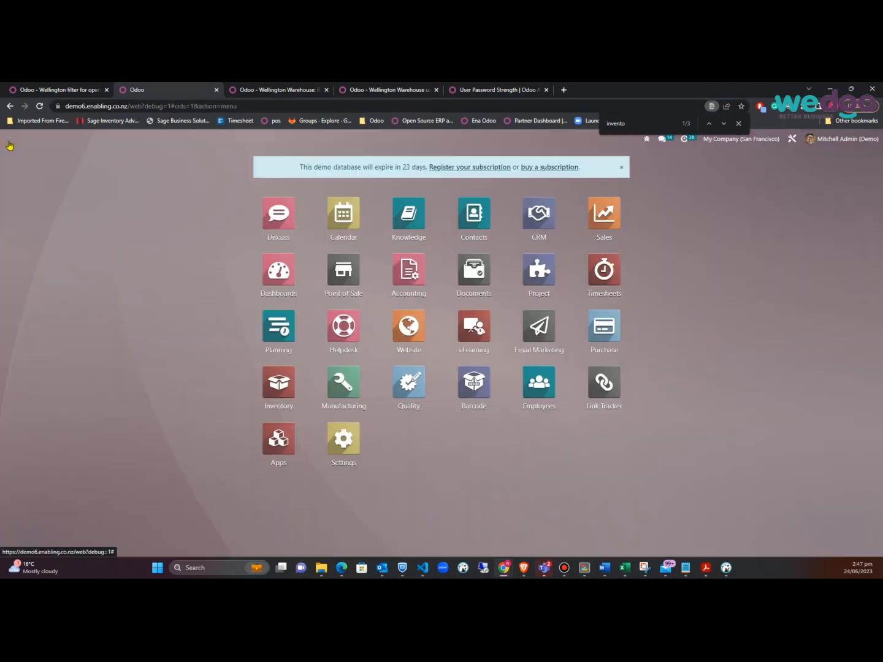
Start a new record rule named 'filter products by category' in Settings
click(347, 440)
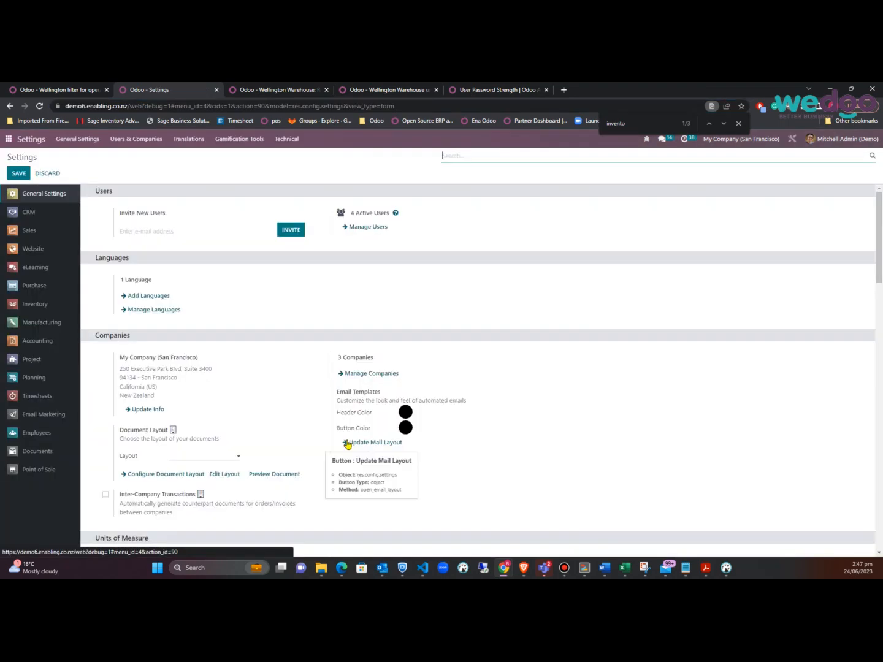
click(69, 90)
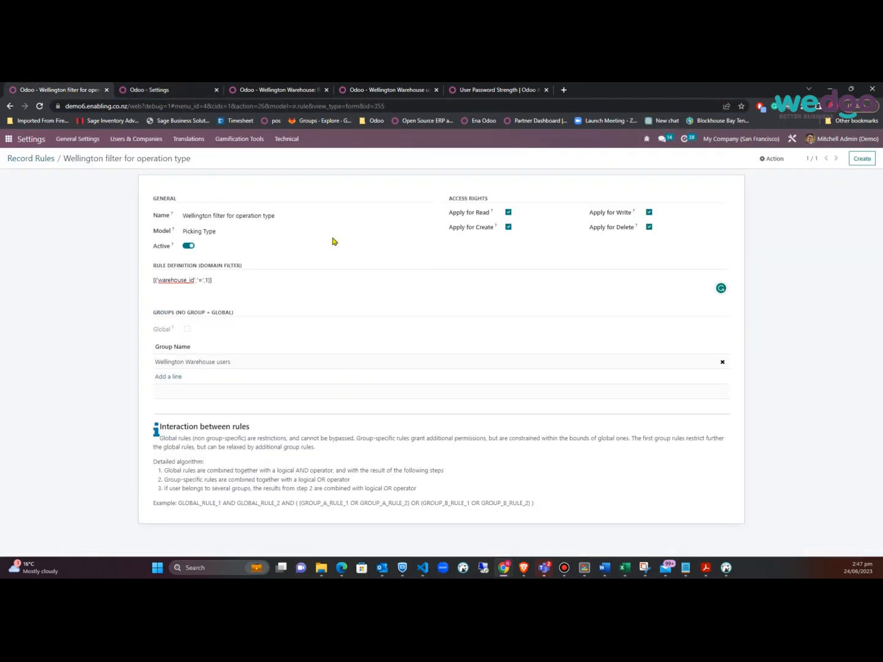
click(49, 159)
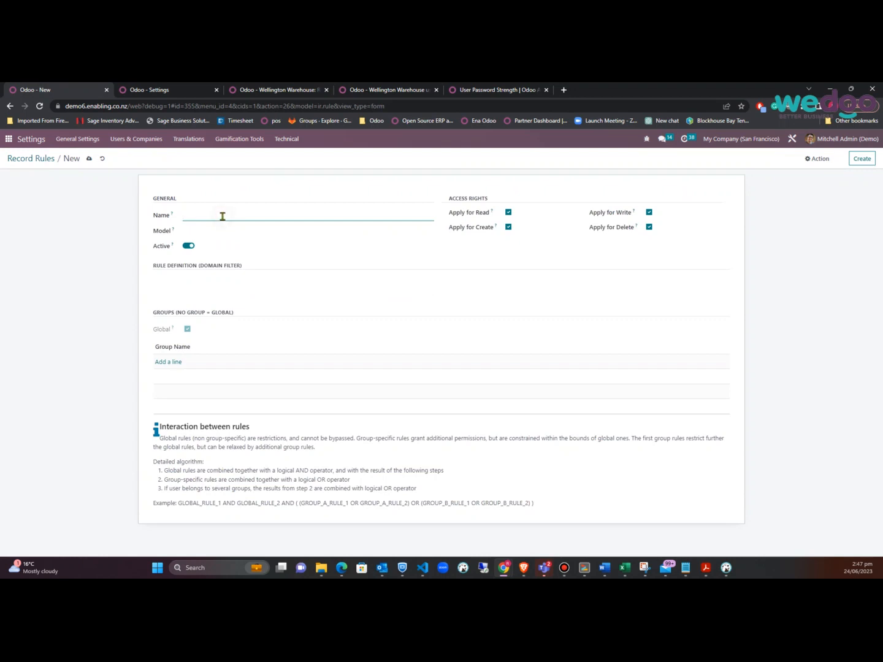
text(er products by category)
Set the rule's model to product.template (Product)
click(255, 231)
text(pr)
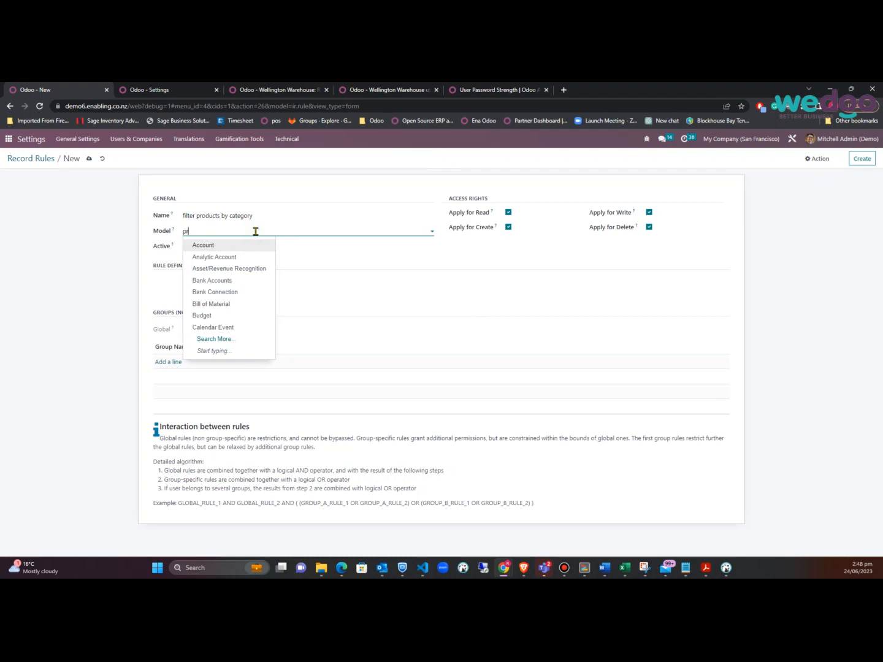
text(oduct)
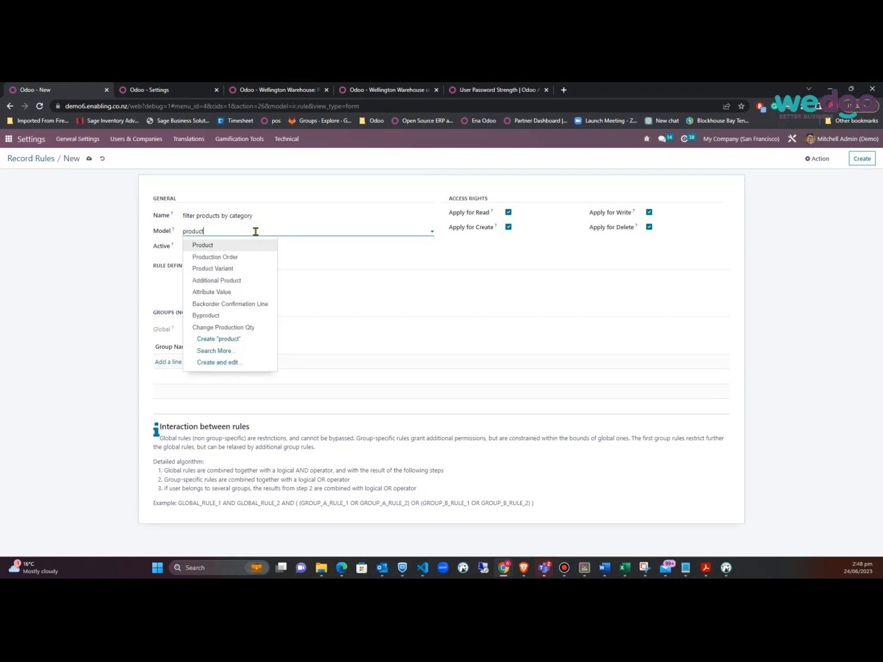
text( te)
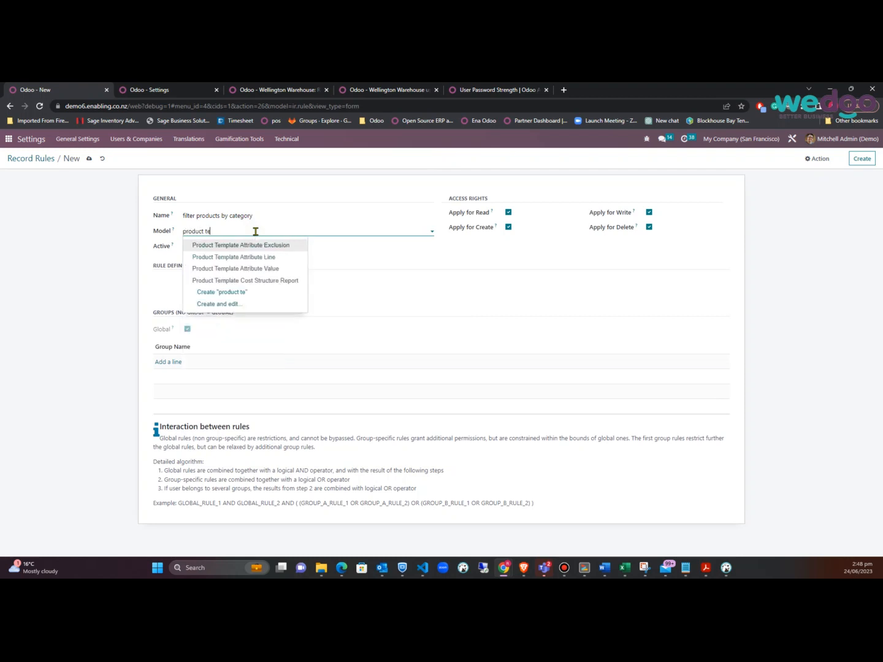
text(mplate)
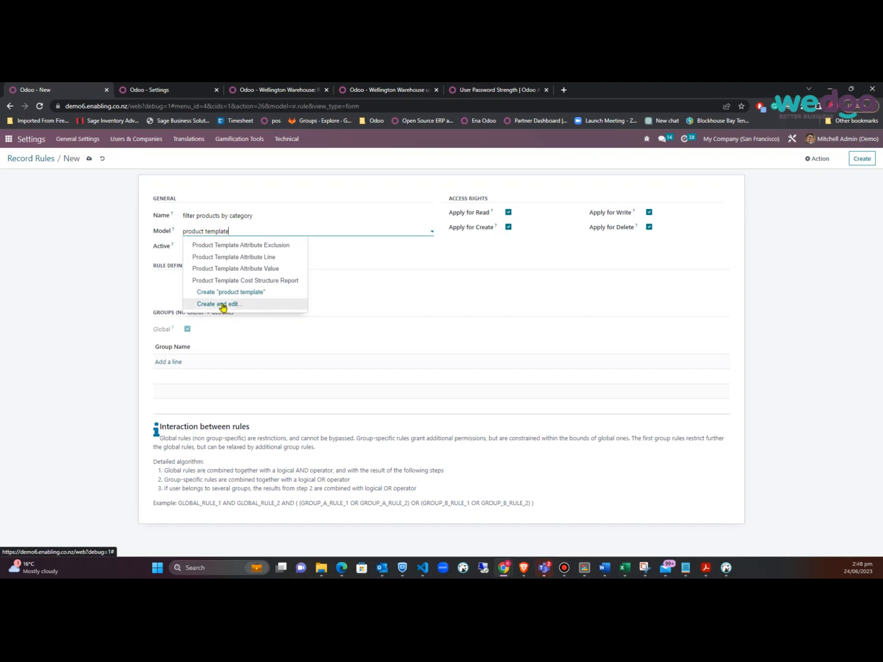
key(ctrl+a)
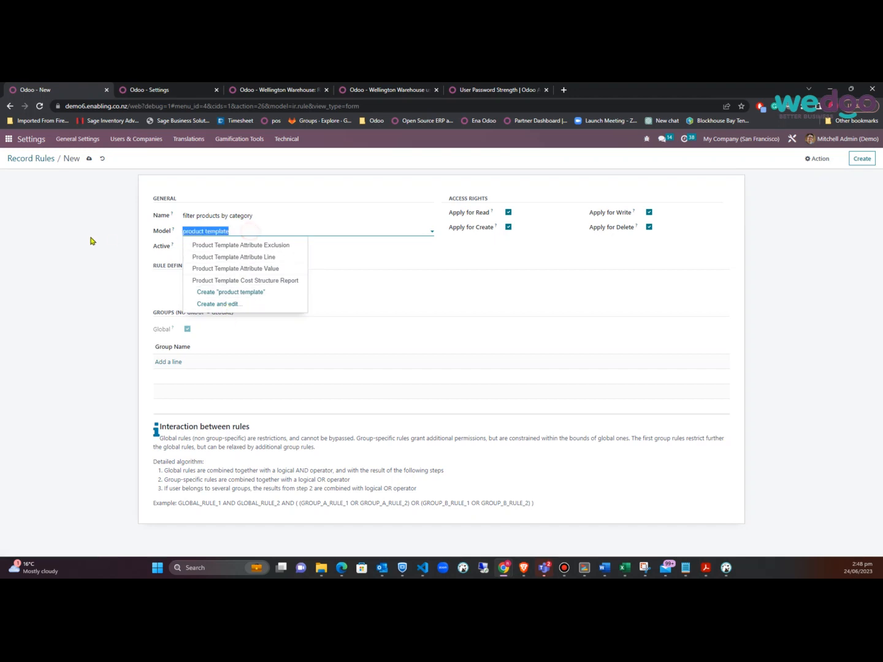
key(Caps_Lock)
text(TEMP)
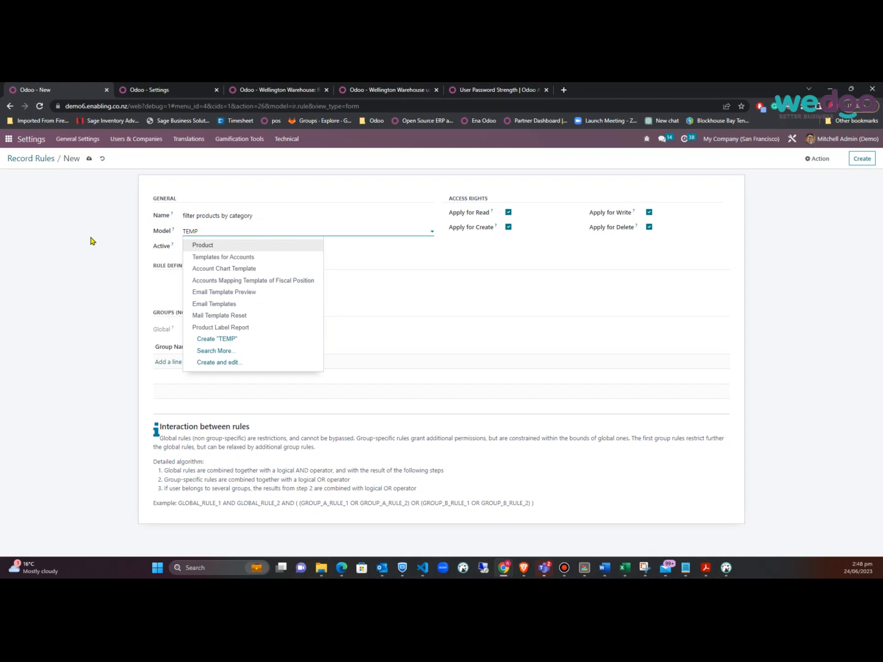
text(LATE)
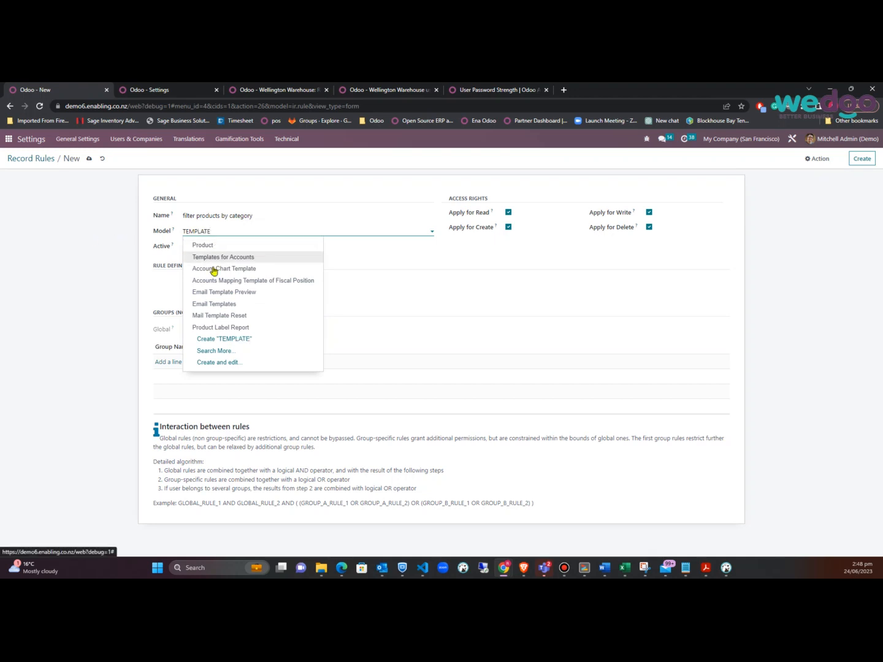
click(216, 352)
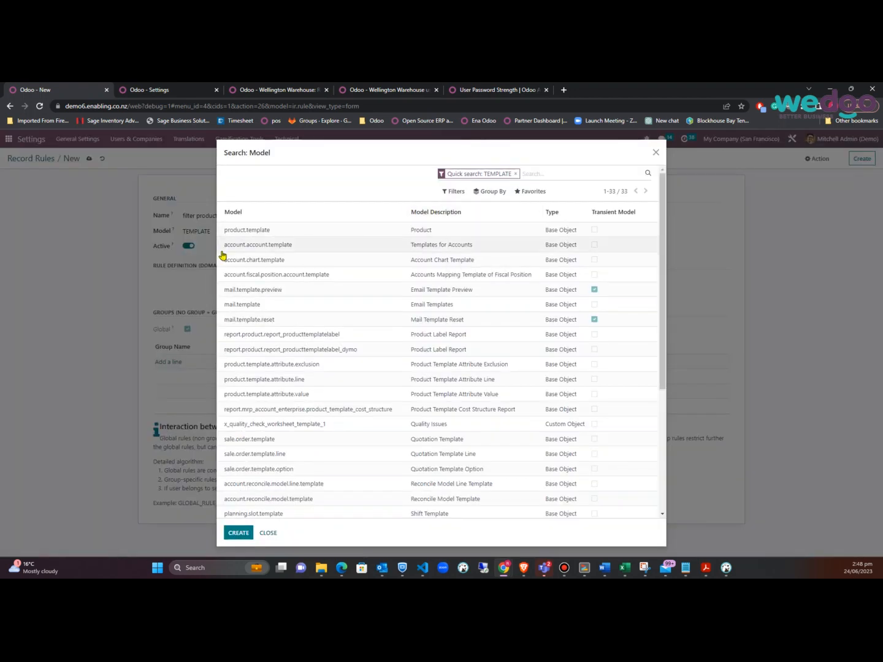
click(248, 230)
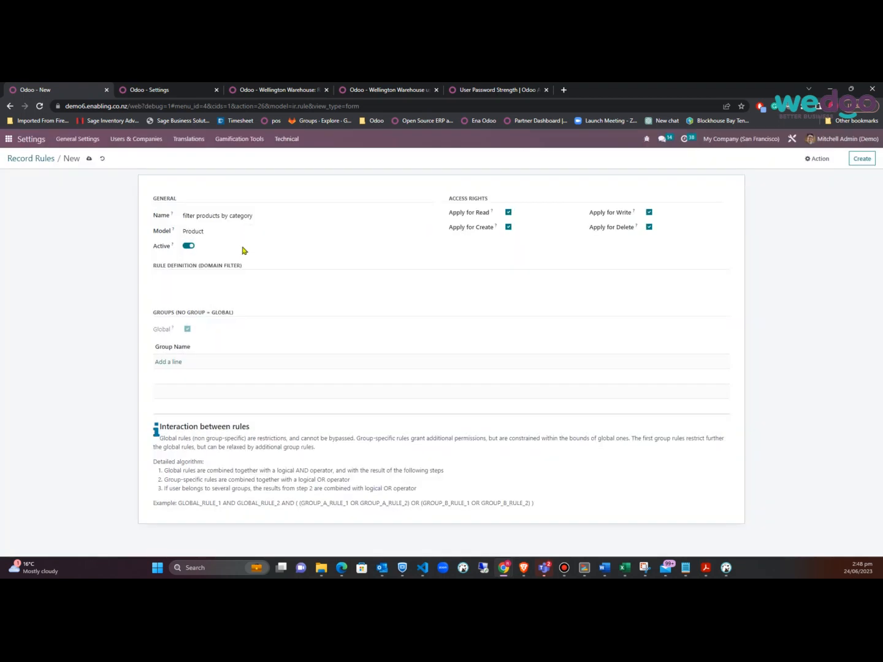
Add the Wellington Warehouse users group to the product category rule
click(168, 364)
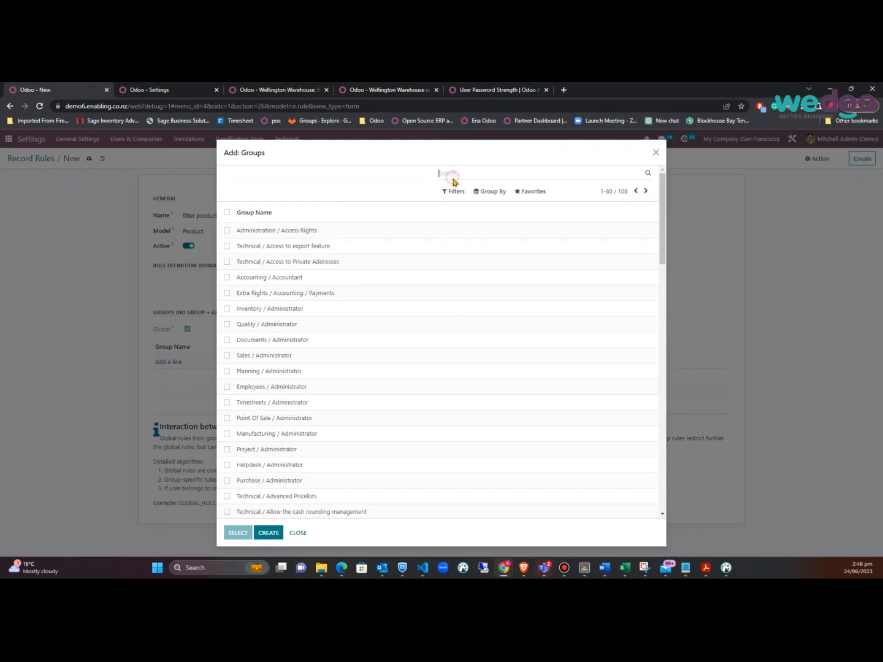
text(WEL)
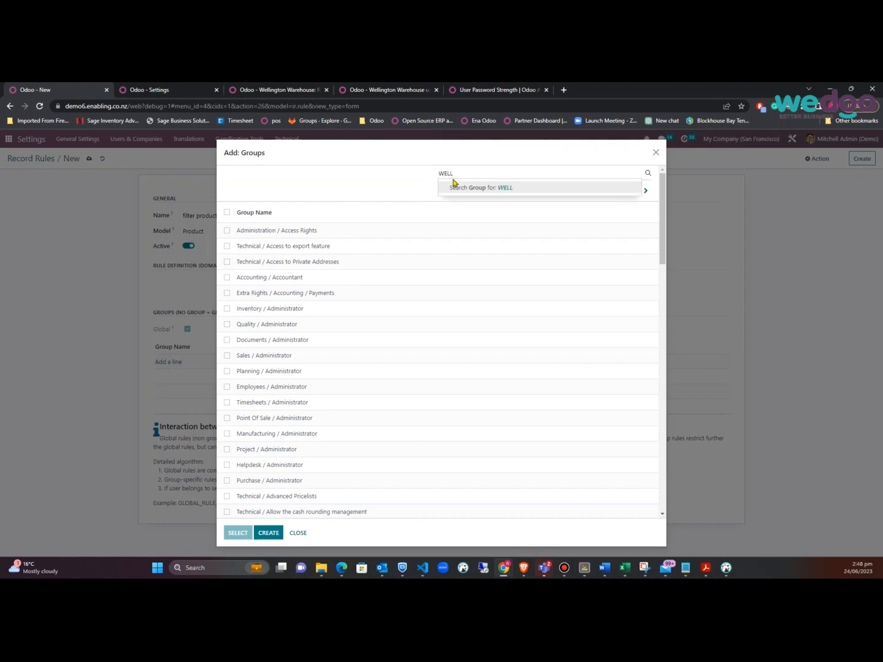
text(L)
key(Return)
click(262, 230)
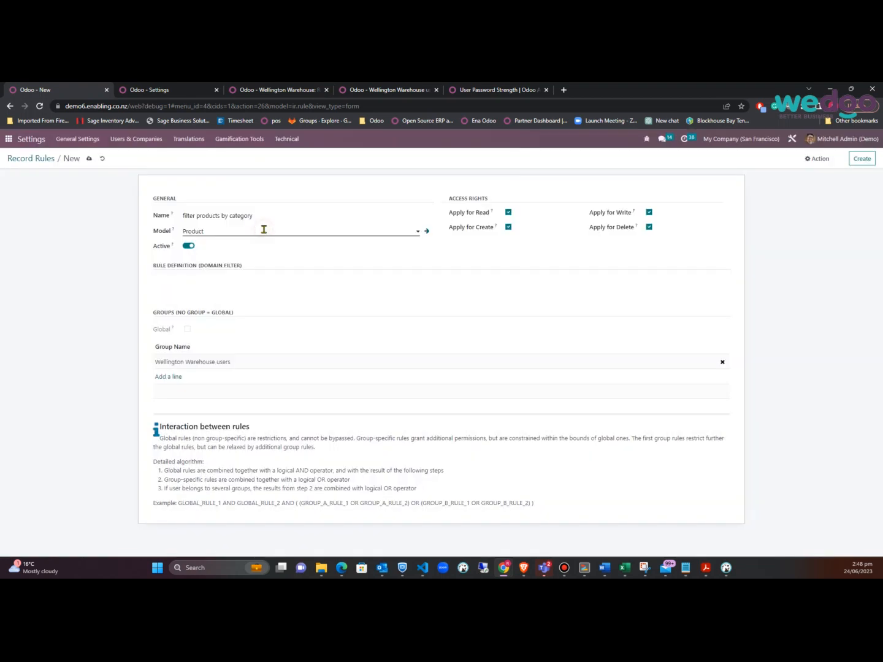
Enter the domain [('categ_id','=',8)] and save the rule
click(234, 286)
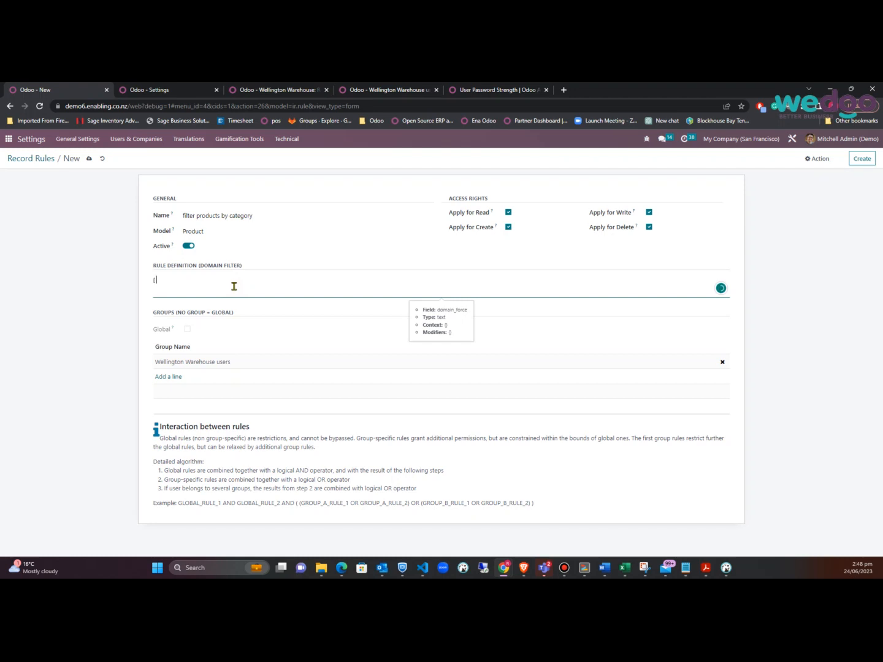
text(AT)
key(Caps_Lock)
key(BackSpace)
key(BackSpace)
key(BackSpace)
text(cate)
text(')
key(End)
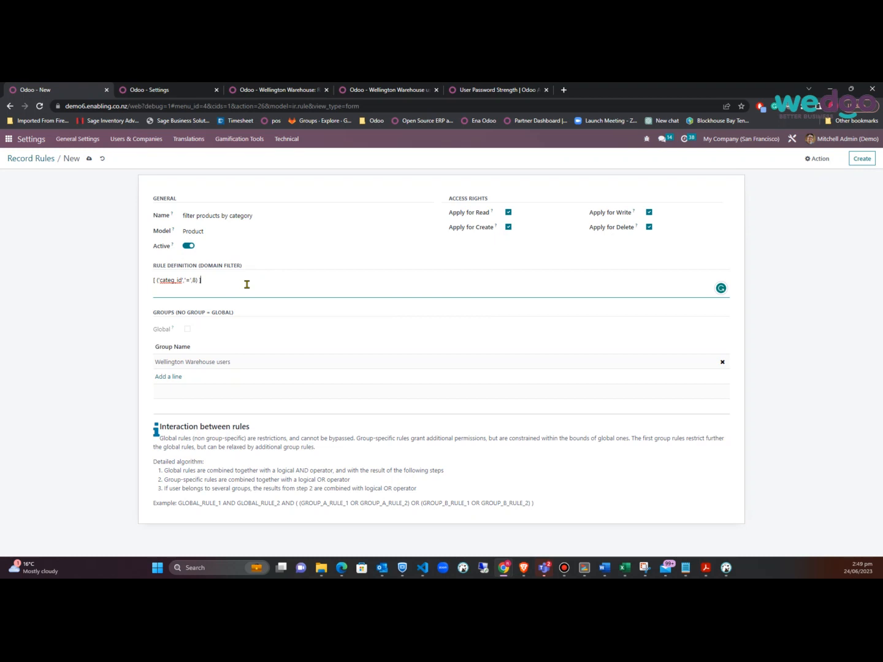
click(89, 158)
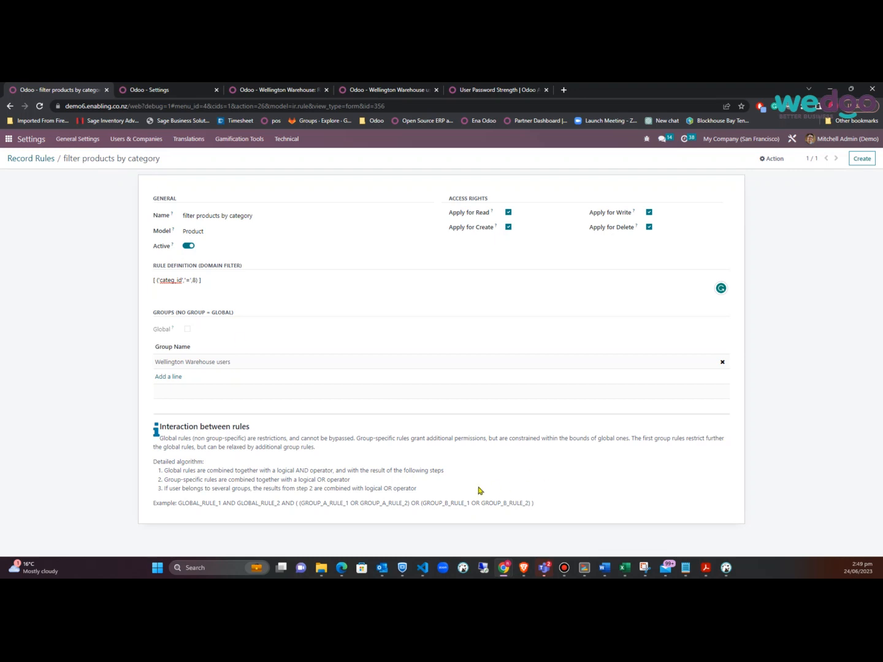
click(522, 567)
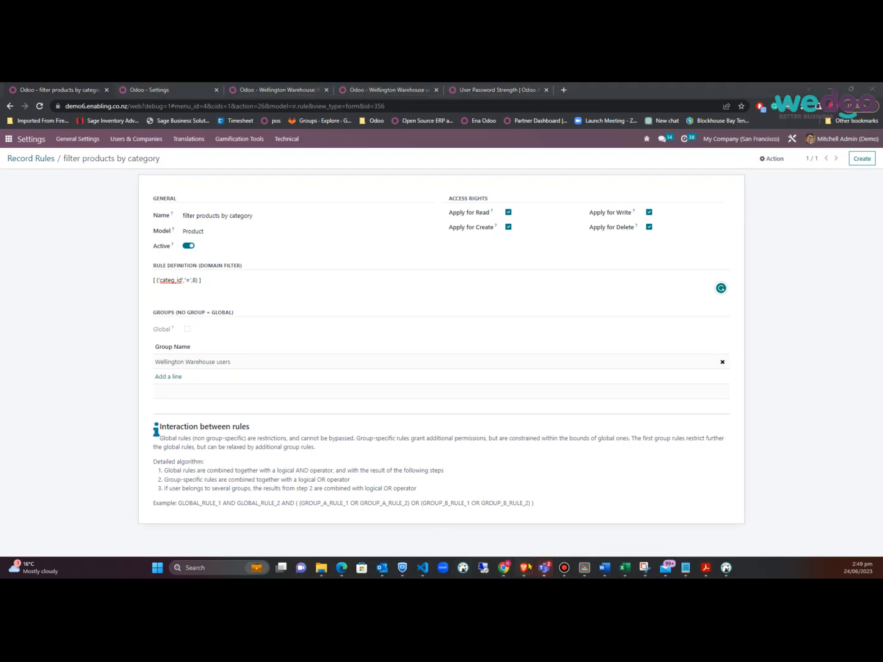
click(576, 531)
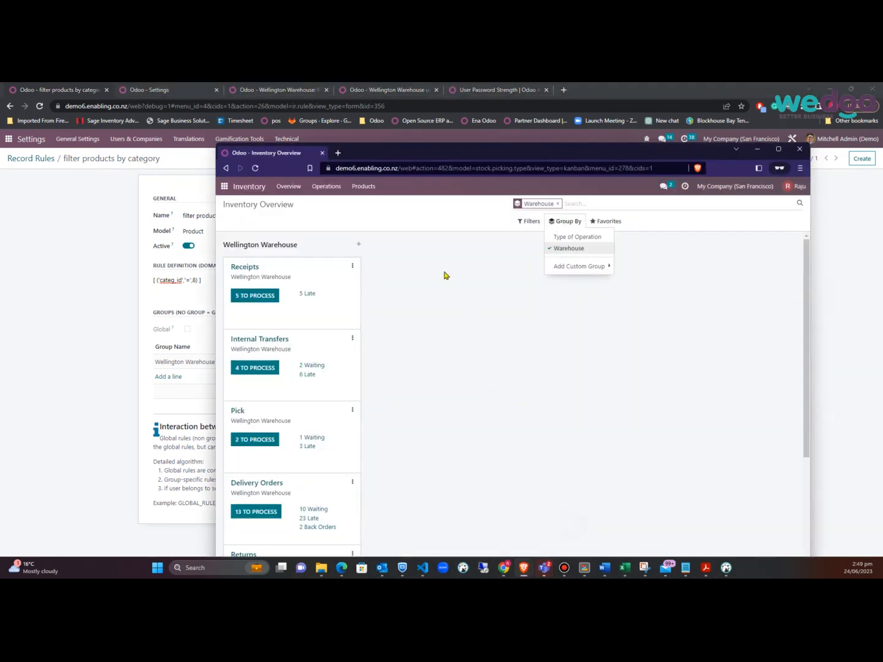
click(337, 188)
click(365, 204)
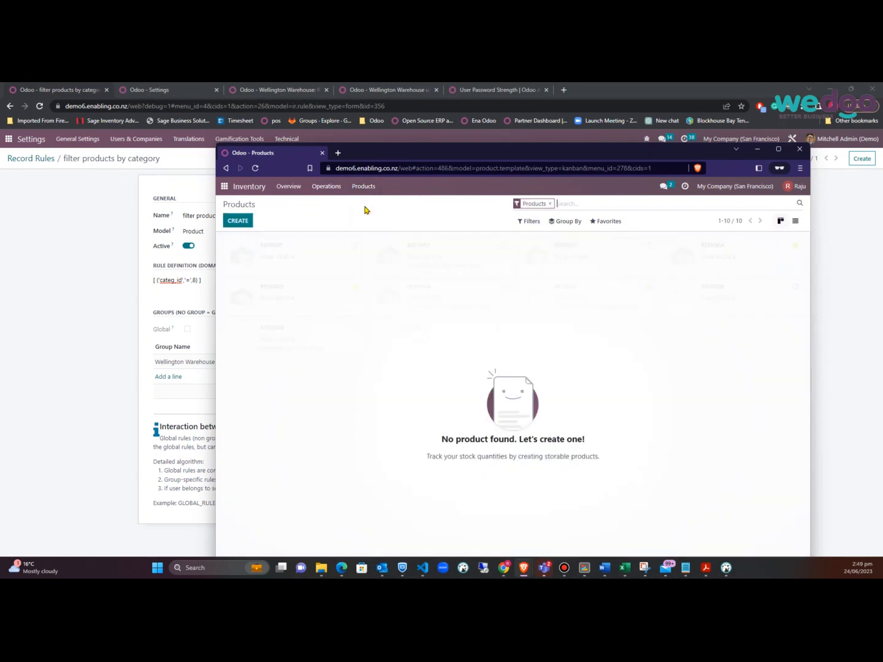
click(529, 222)
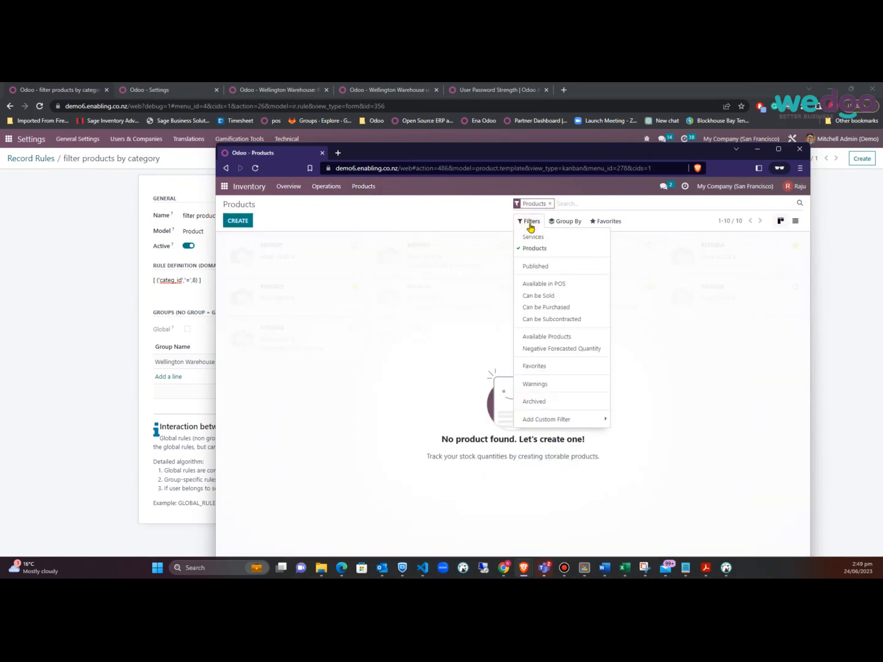
click(540, 402)
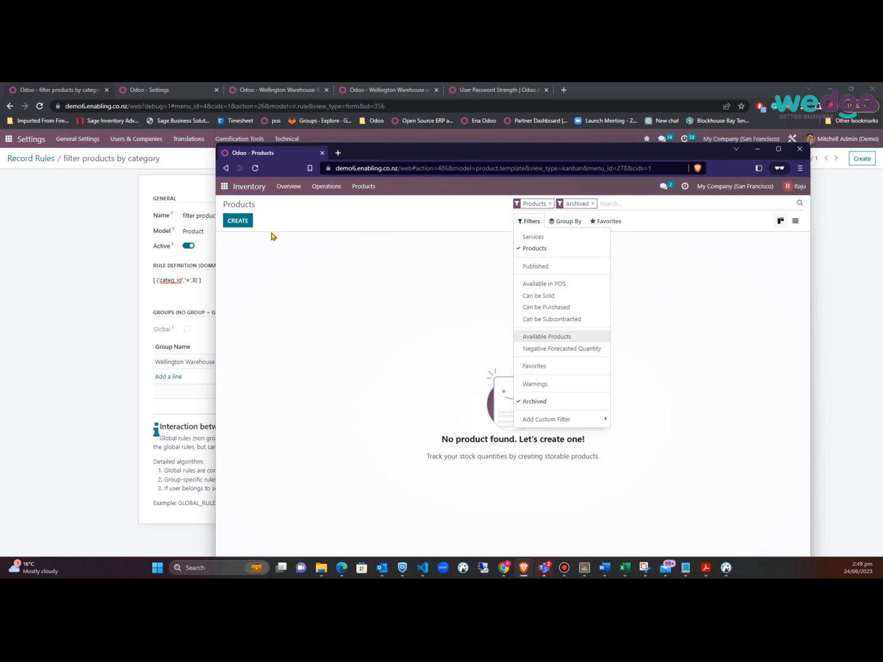
click(99, 310)
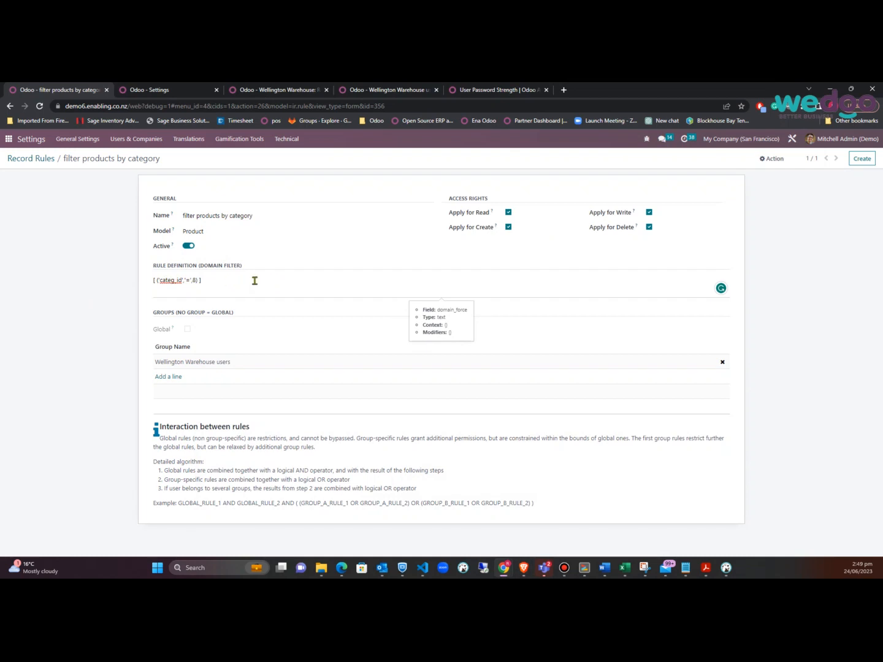
Change the domain to ['|', ('categ_id','=',8), ('categ_id','=',9)] and save the rule
click(157, 280)
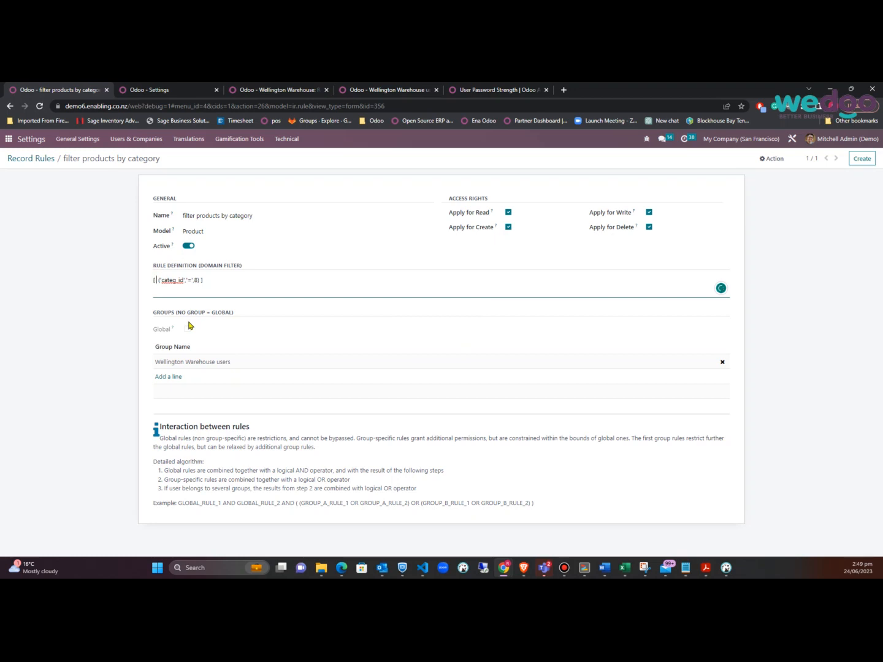
text(')
text(')
text(|)
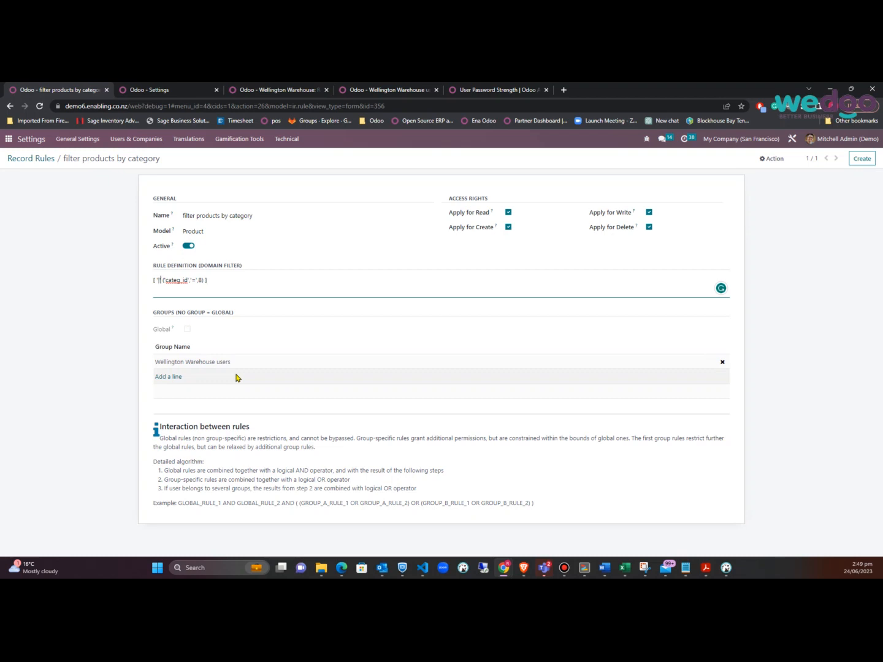
text(',)
key(shift+Left)
key(shift+Left)
key(shift+Left)
key(shift+Left)
key(shift+Left)
key(shift+Left)
key(shift+Left)
key(shift+Left)
key(shift+Left)
key(shift+Left)
key(shift+Left)
key(shift+Left)
key(shift+Left)
key(shift+Left)
key(shift+Left)
key(shift+Left)
key(shift+Left)
key(shift+Left)
key(shift+Left)
key(shift+Left)
key(ctrl+c)
key(Right)
key(ctrl+v)
key(Delete)
text(9)
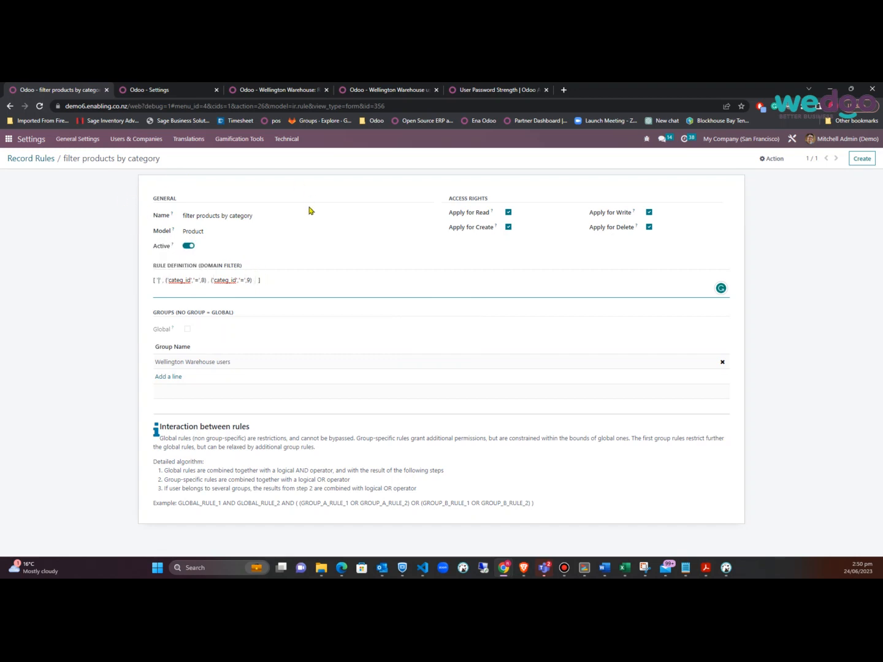
click(90, 245)
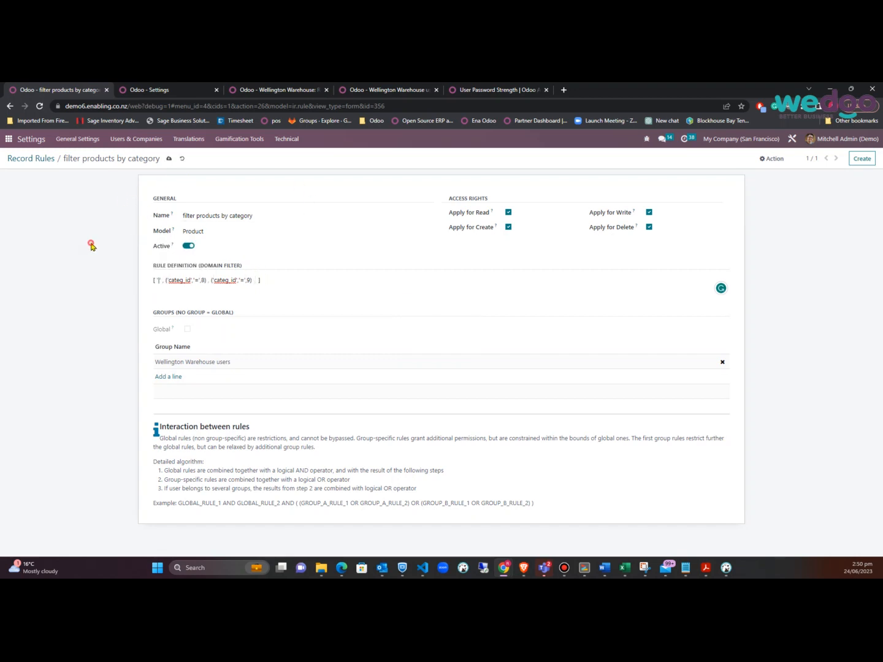
click(171, 161)
Reload the restricted user's product list without the Archived filter, now 10 products, then open General Settings
mouse_move(506, 572)
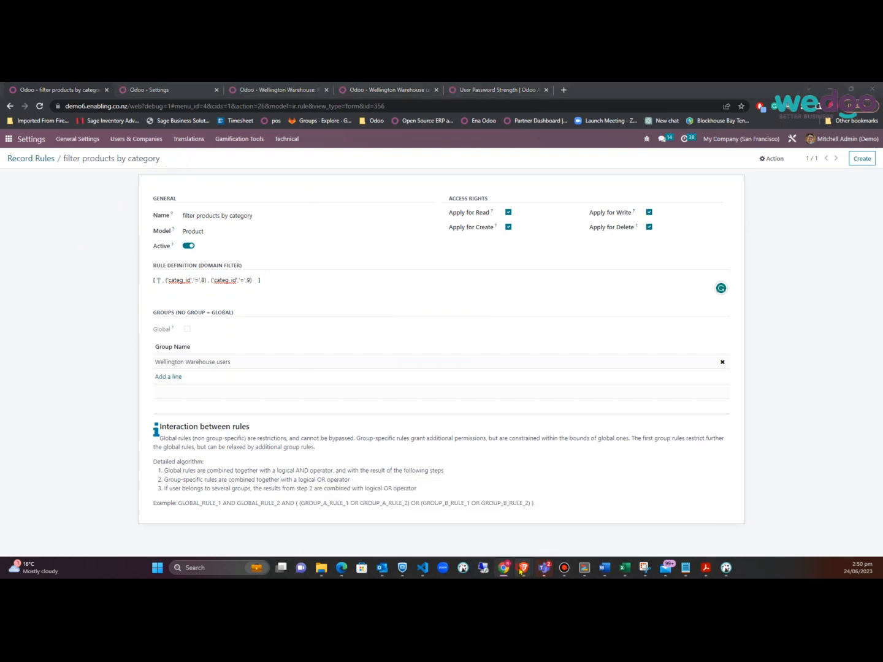
click(587, 521)
click(337, 256)
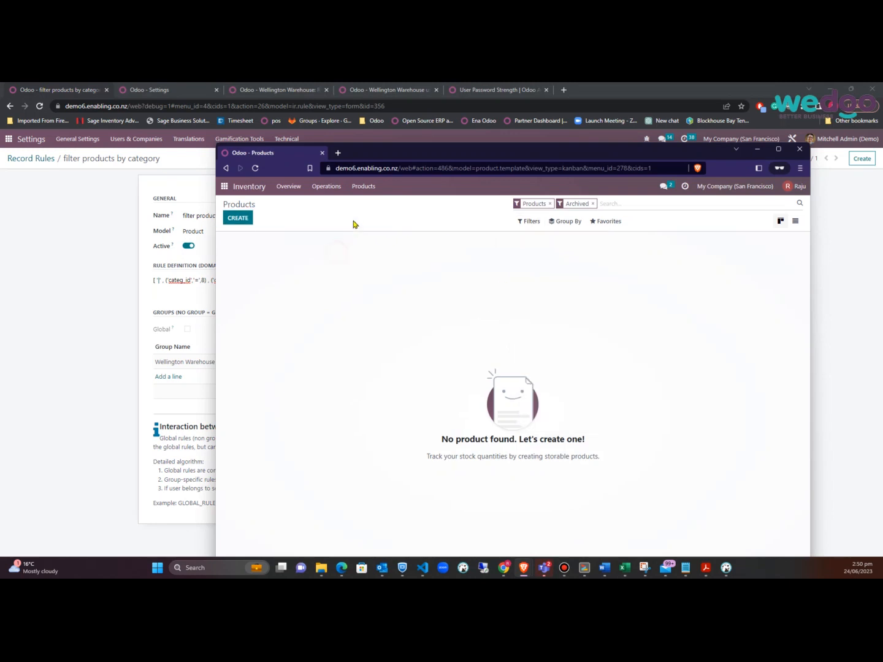
click(257, 169)
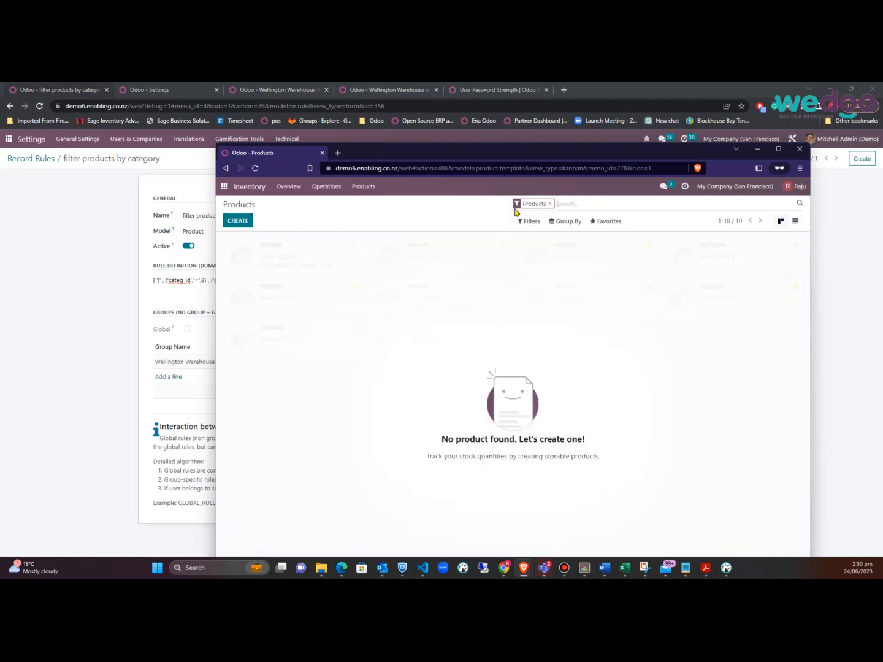
click(114, 260)
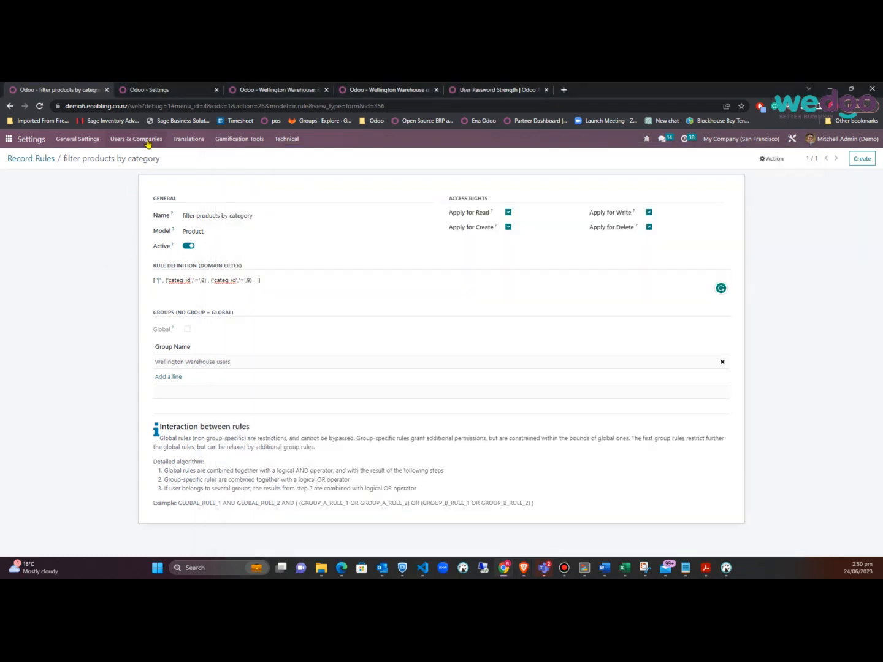
click(168, 91)
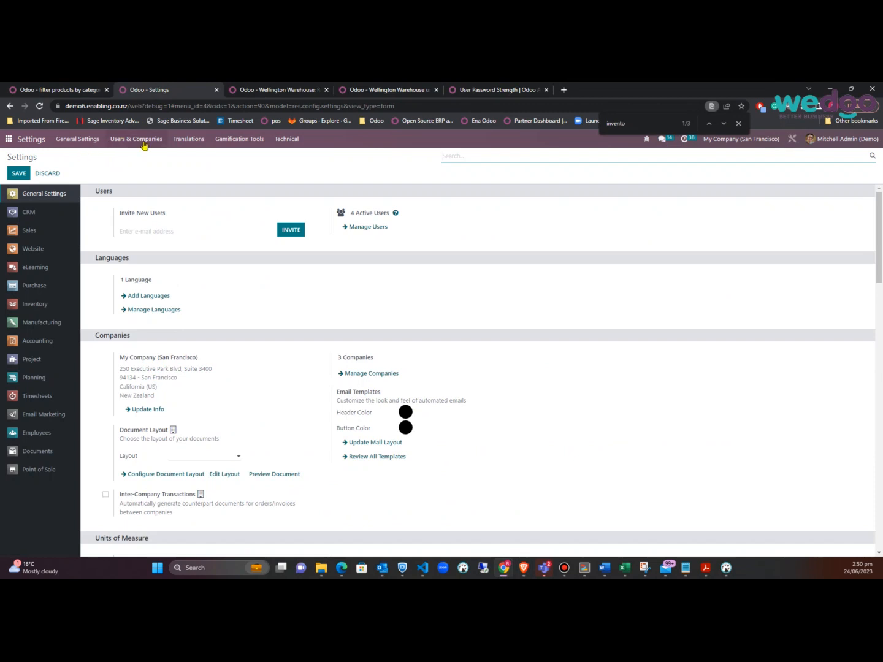
Create and save 'product a' in Inventory with category All / Saleable / Office Furniture
click(8, 140)
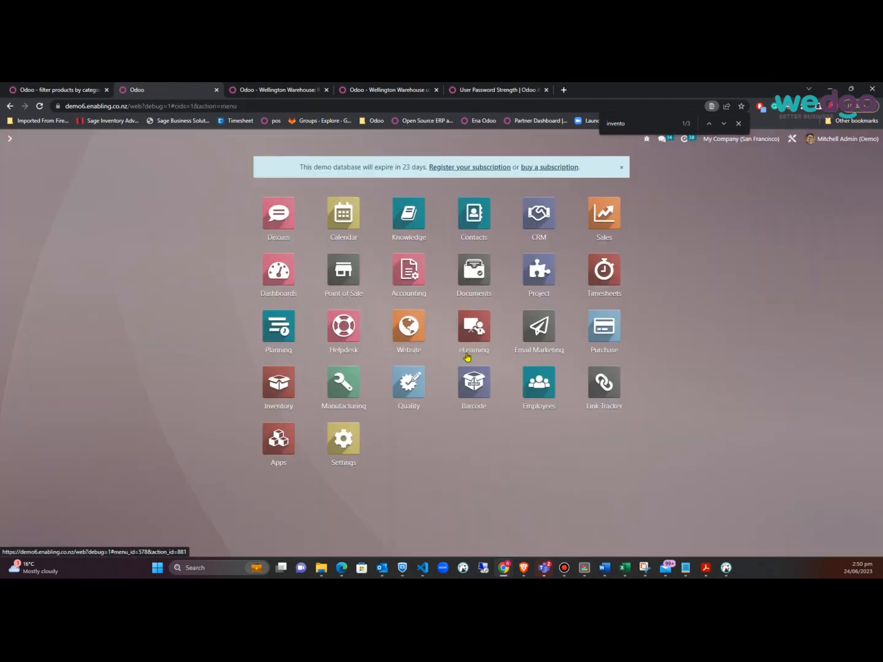
click(285, 391)
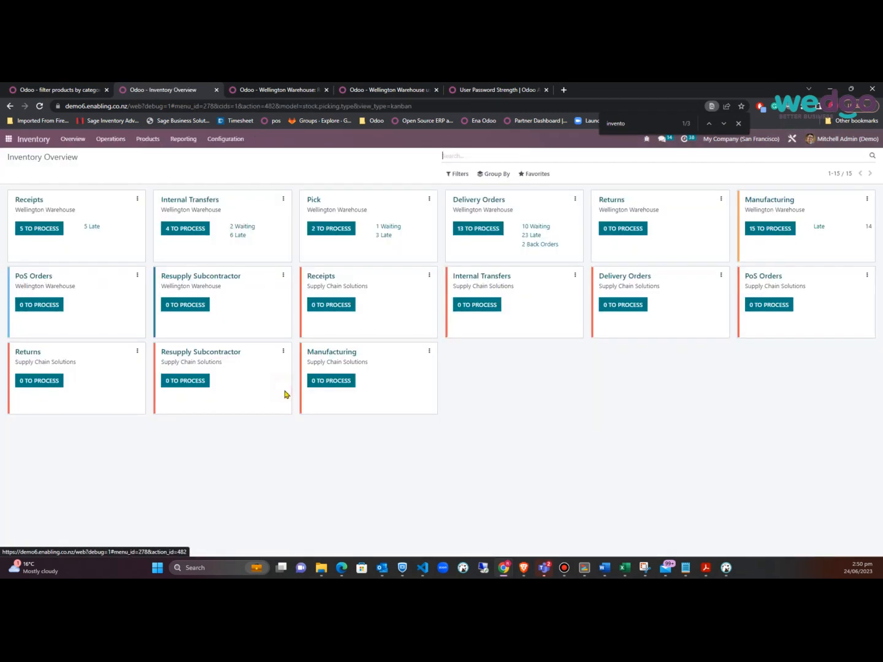
click(147, 139)
click(150, 158)
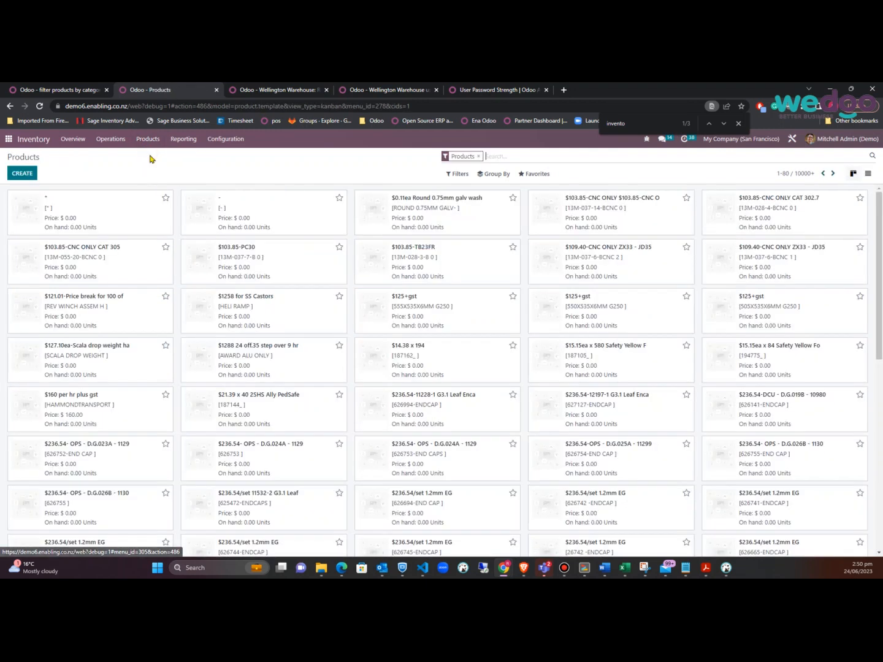
click(21, 174)
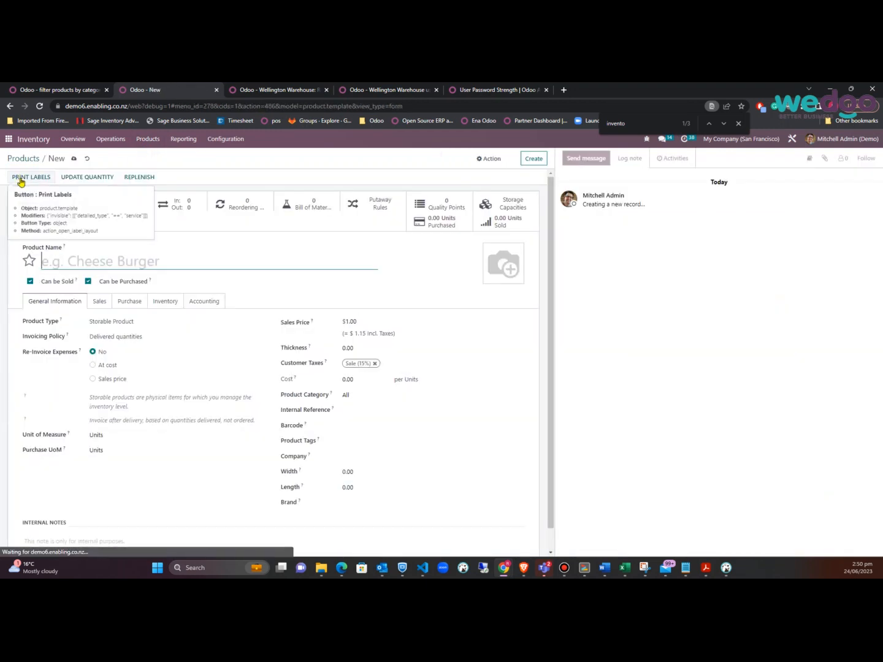
text(product a)
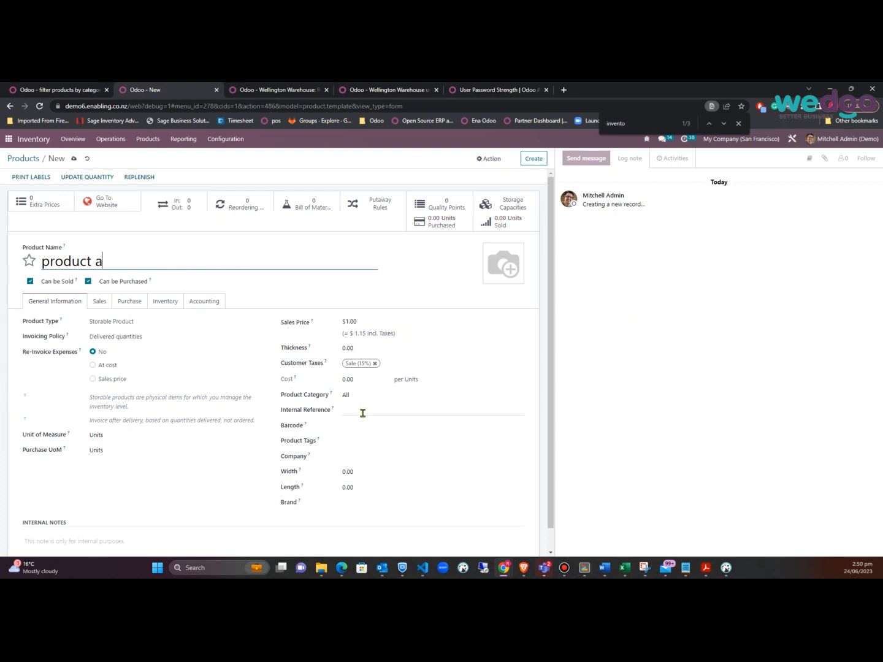
click(371, 396)
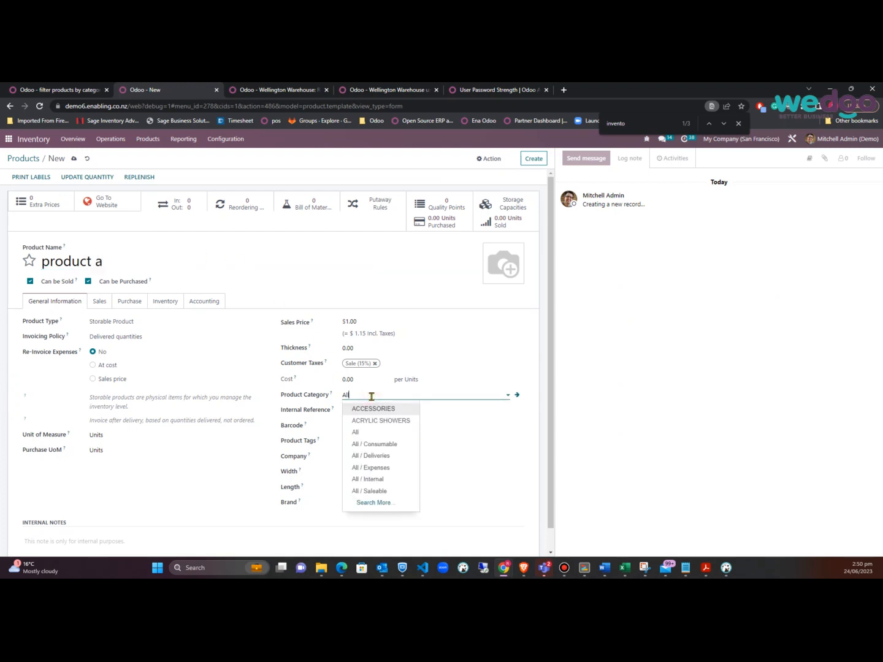
text(fur)
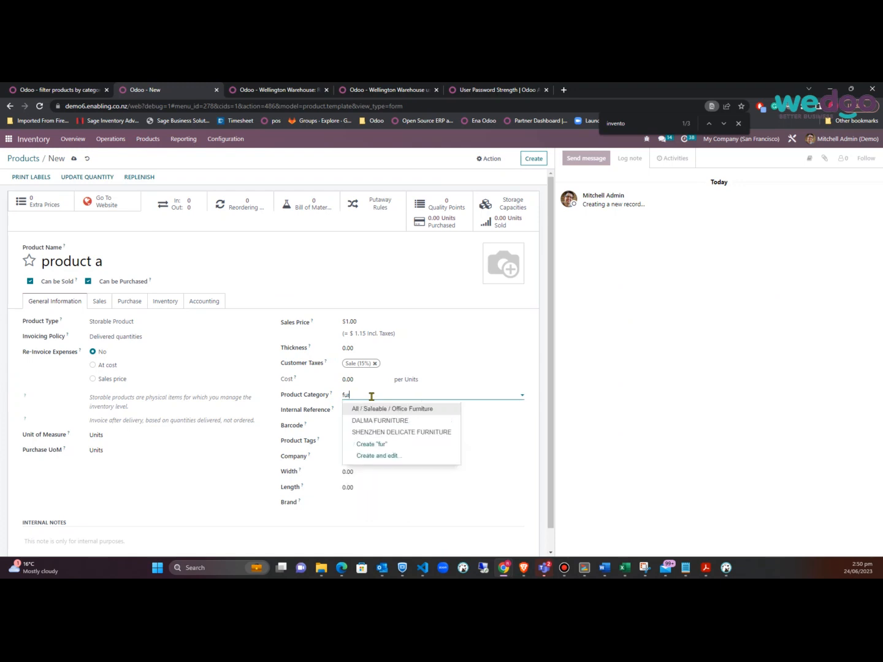
click(377, 408)
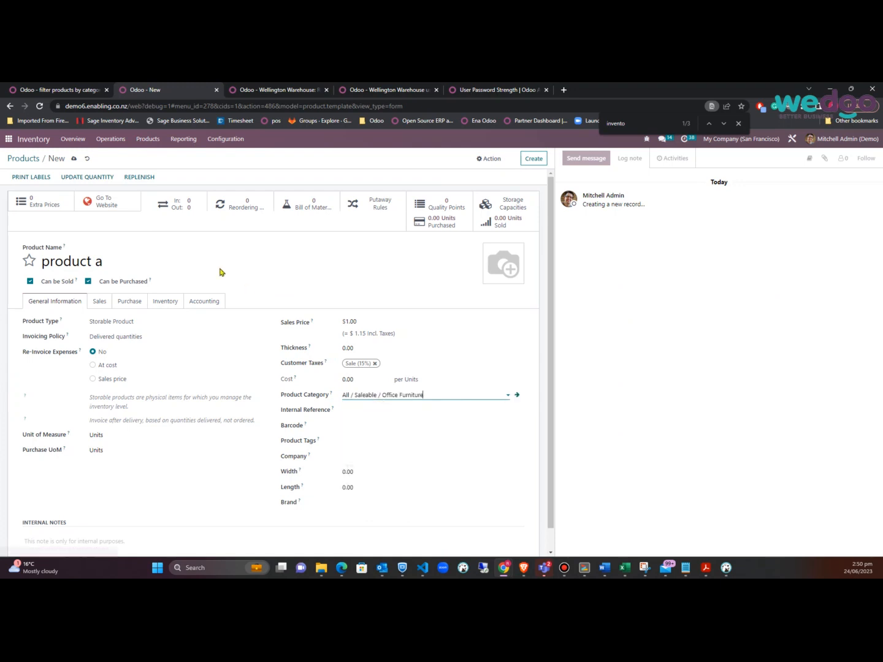
click(75, 158)
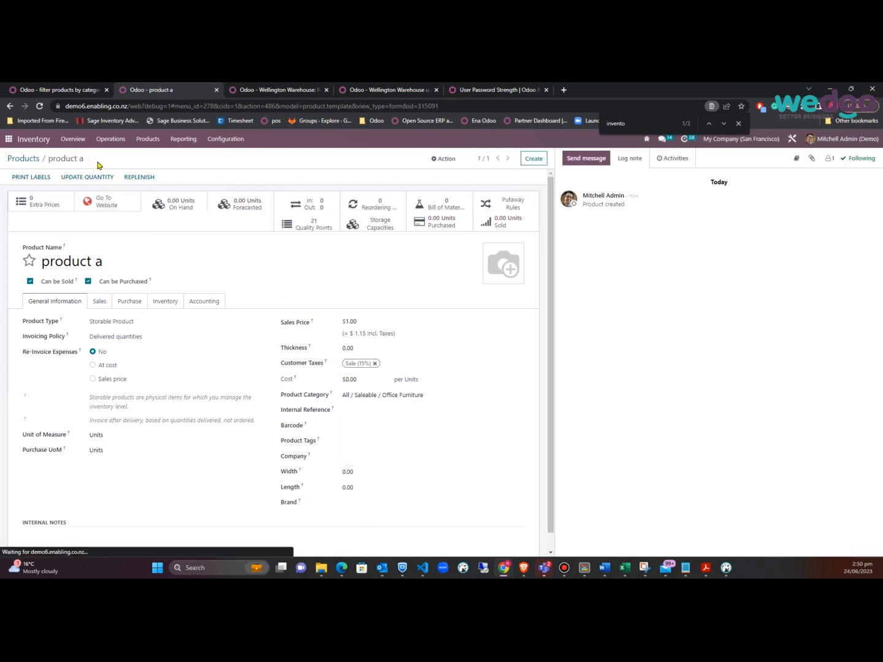
Create and save 'product b' with category All / Consumable
click(532, 159)
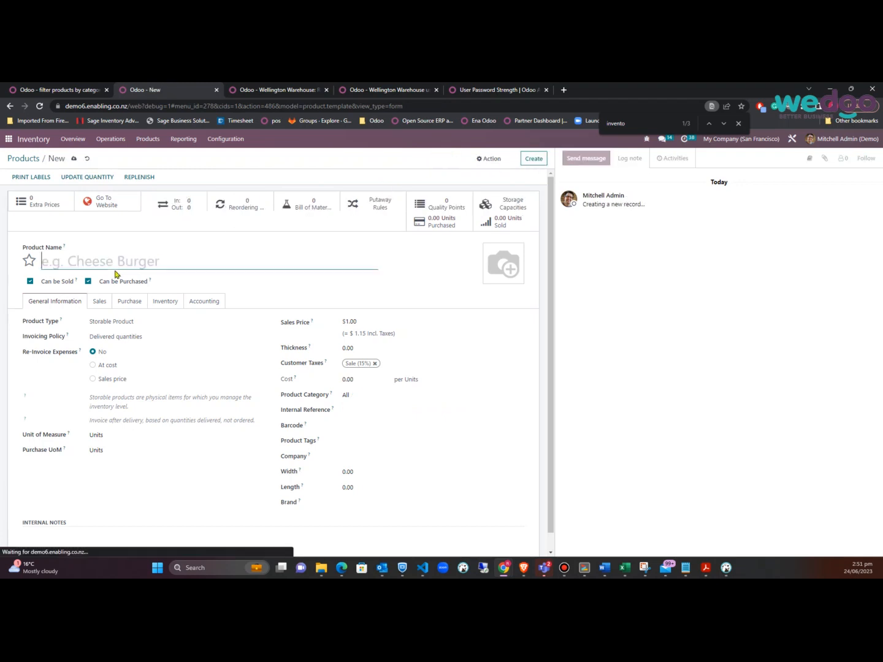
text(product b)
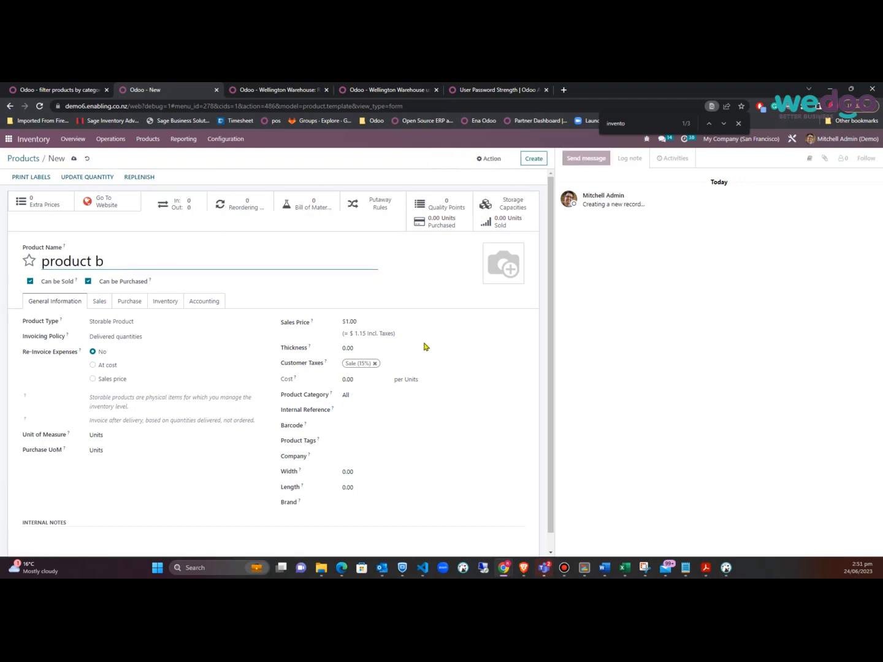
click(346, 395)
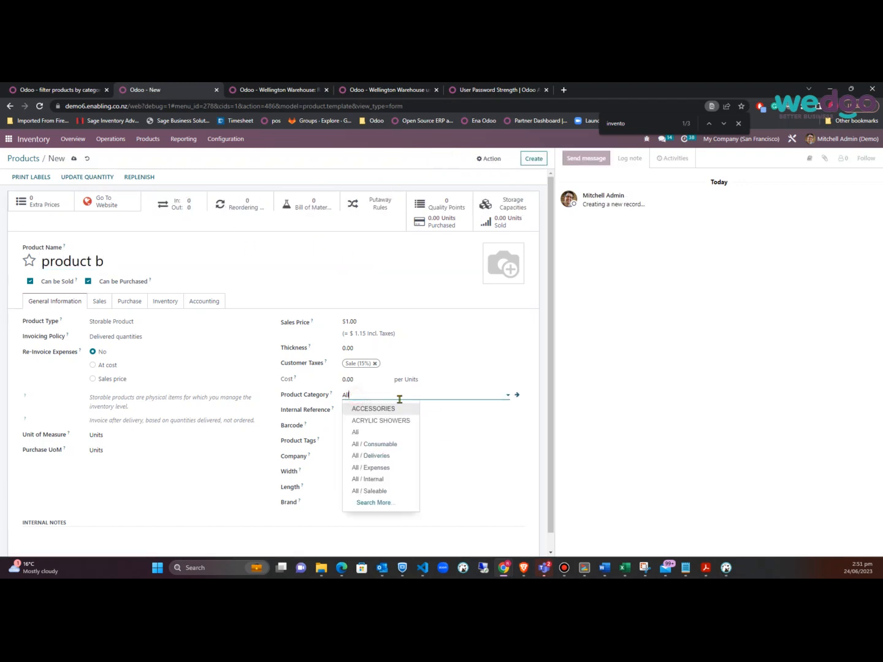
click(390, 443)
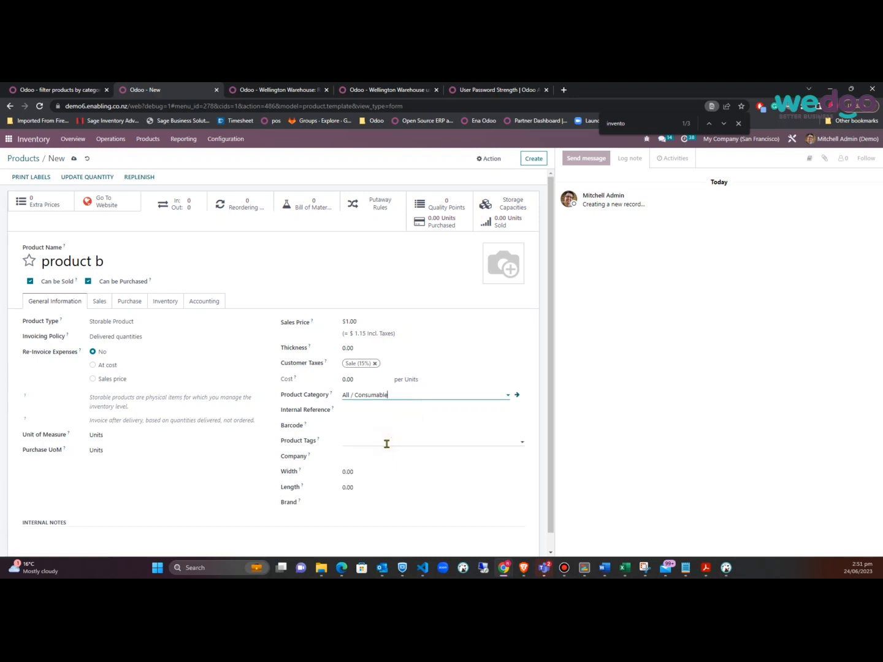
click(74, 159)
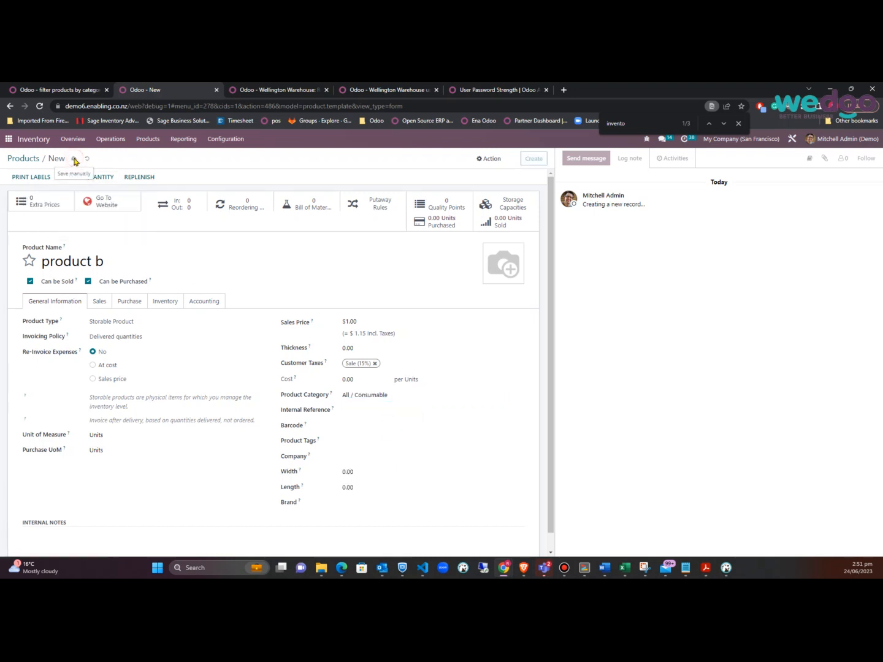
key(alt+Tab)
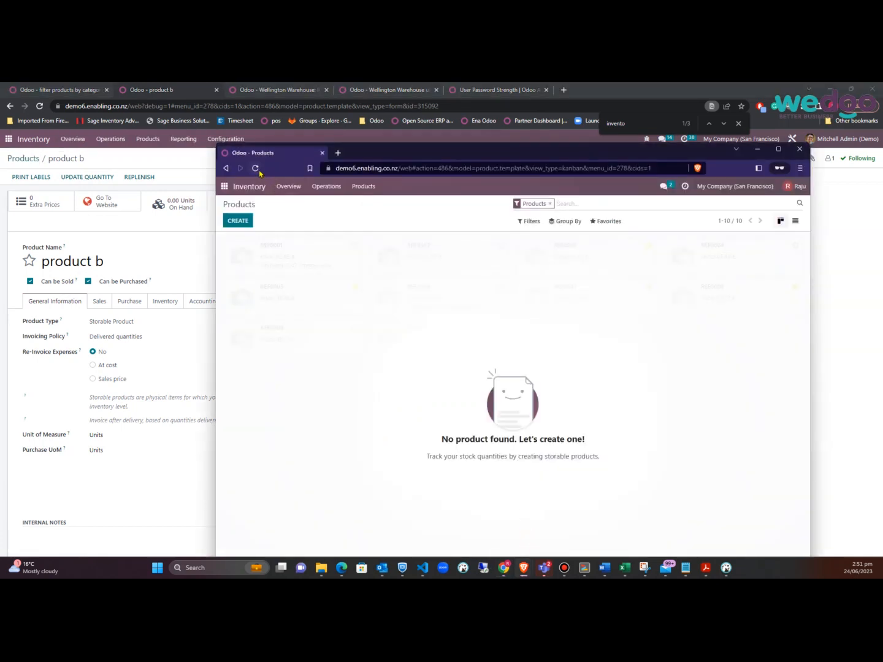
Reload the restricted user's product list, now showing only product a and product b at $1.00
click(255, 168)
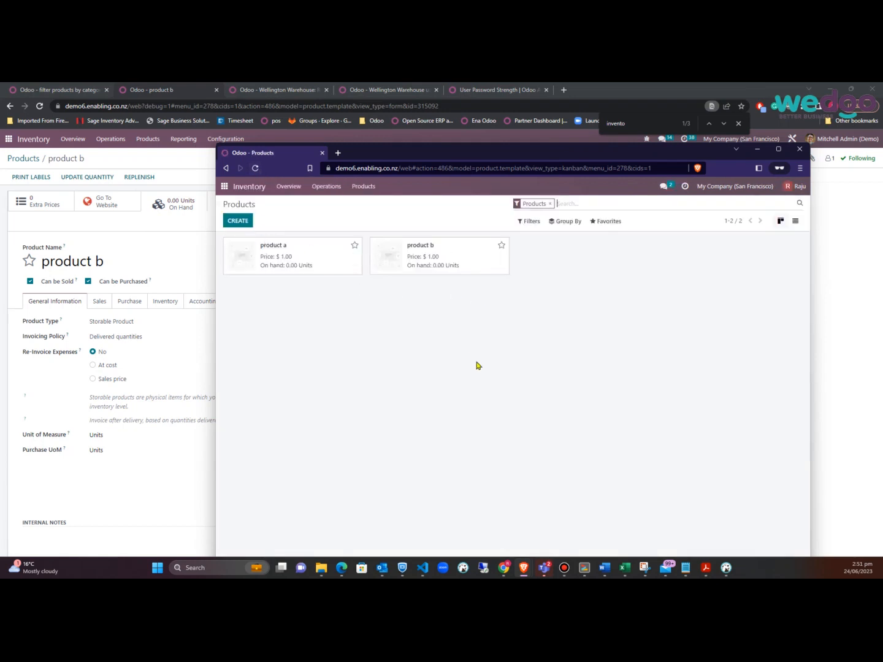
click(25, 158)
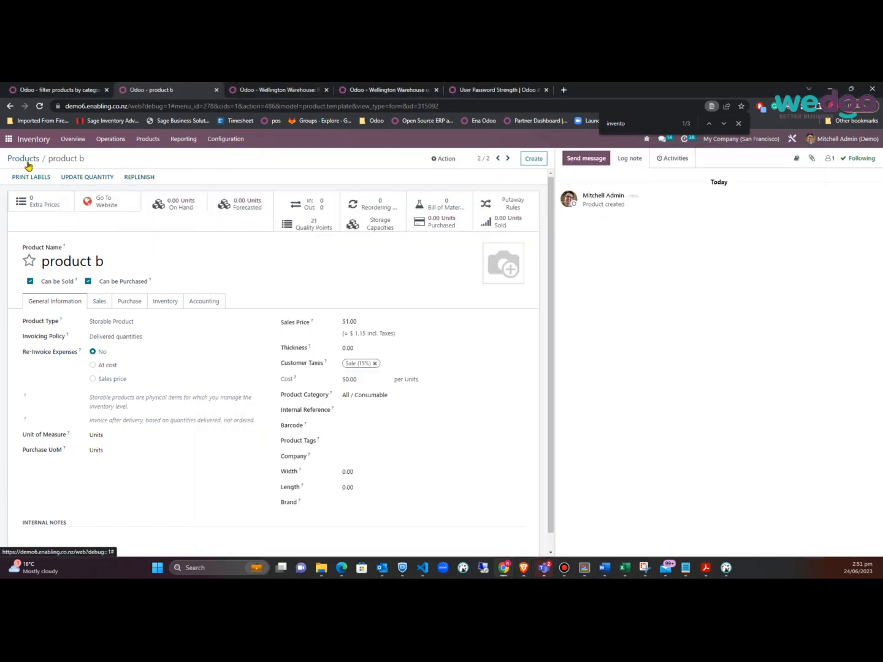
key(alt+Tab)
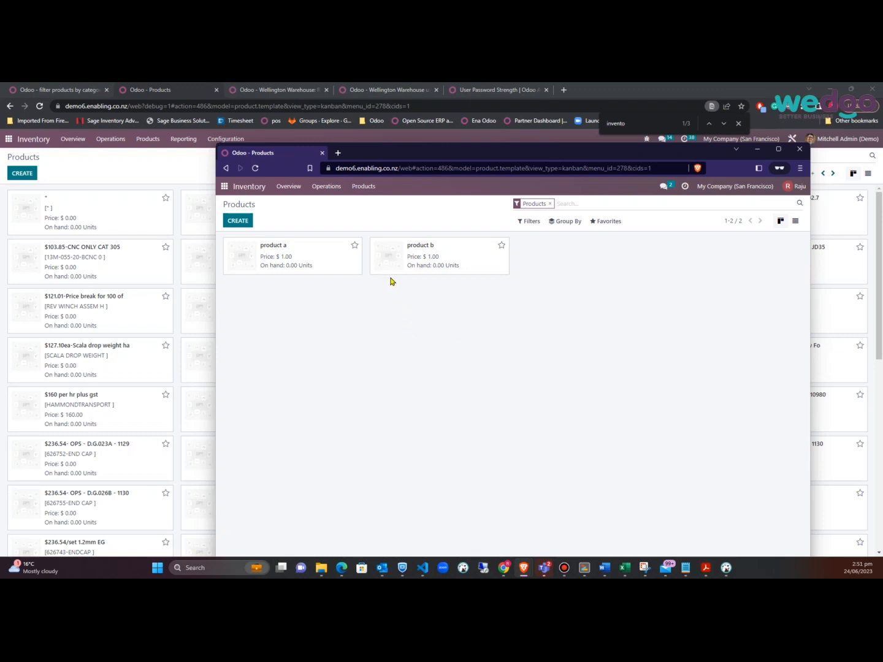
Open the warehouse user's record from Settings > Manage Users and view Account Security and Preferences
click(8, 139)
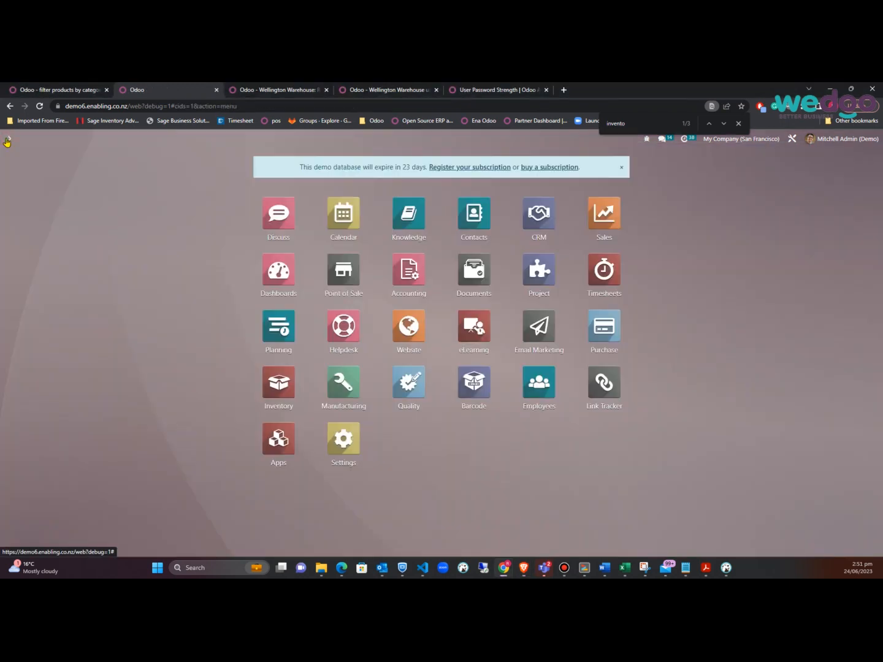
click(338, 435)
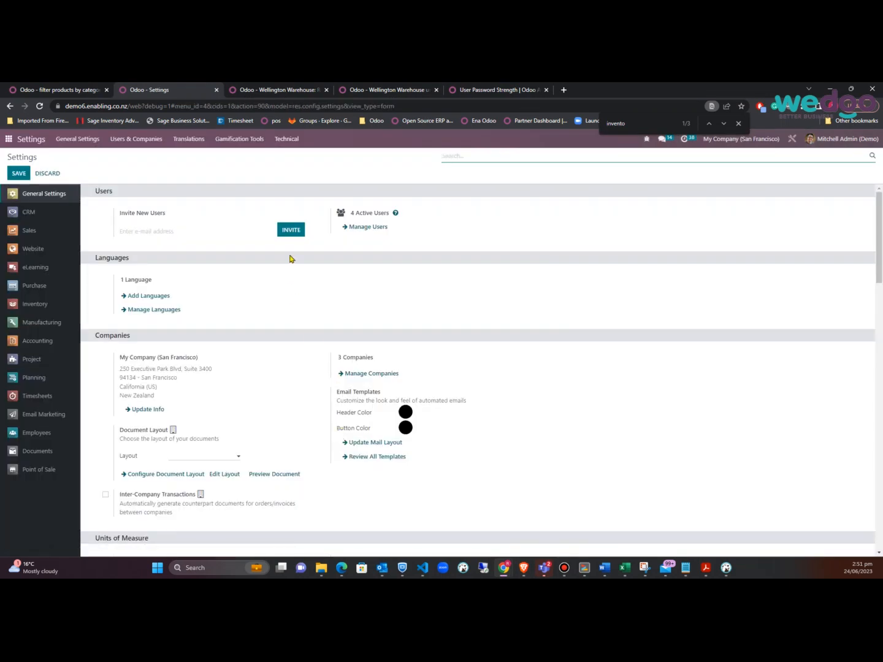
click(368, 227)
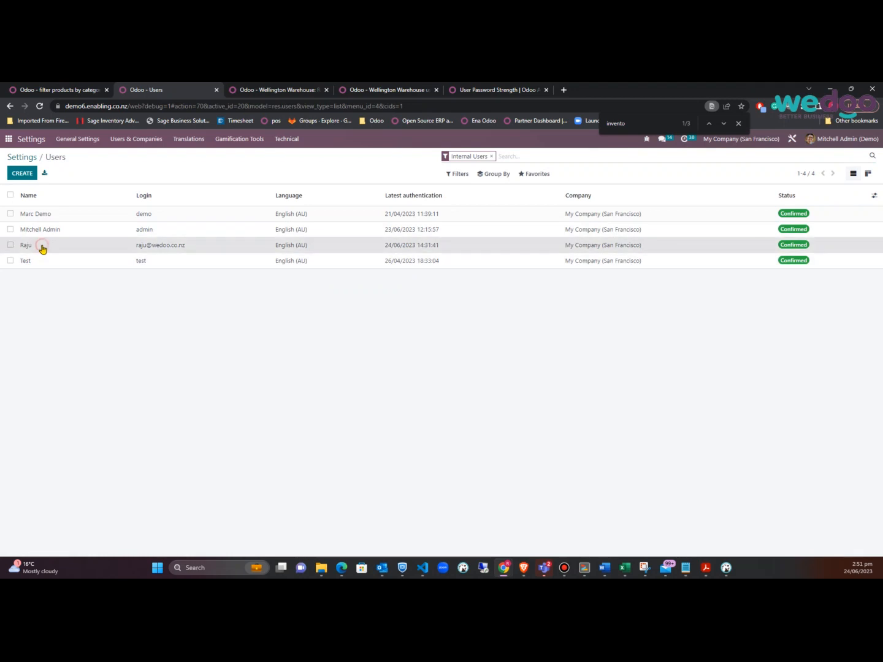
click(41, 245)
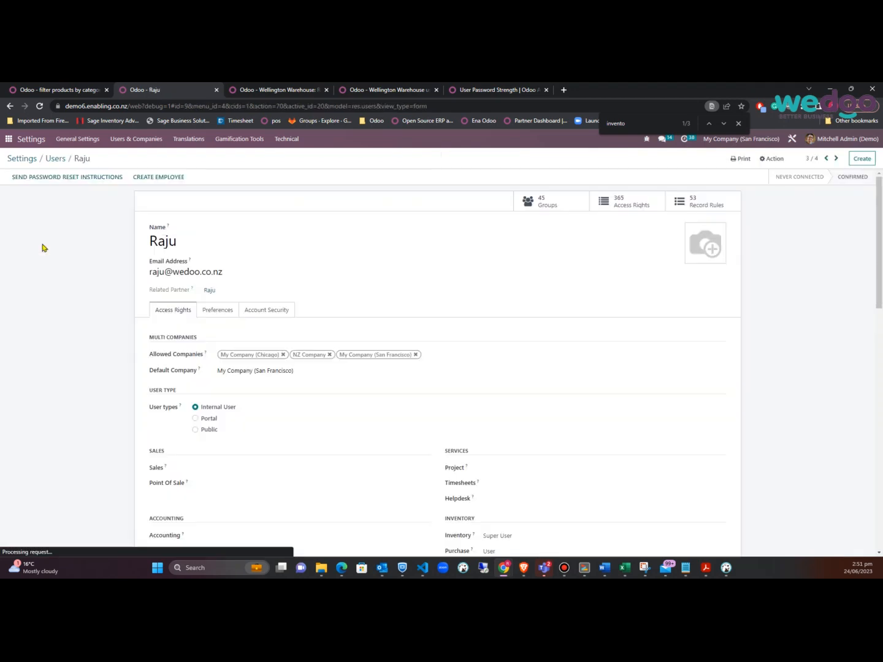
click(257, 309)
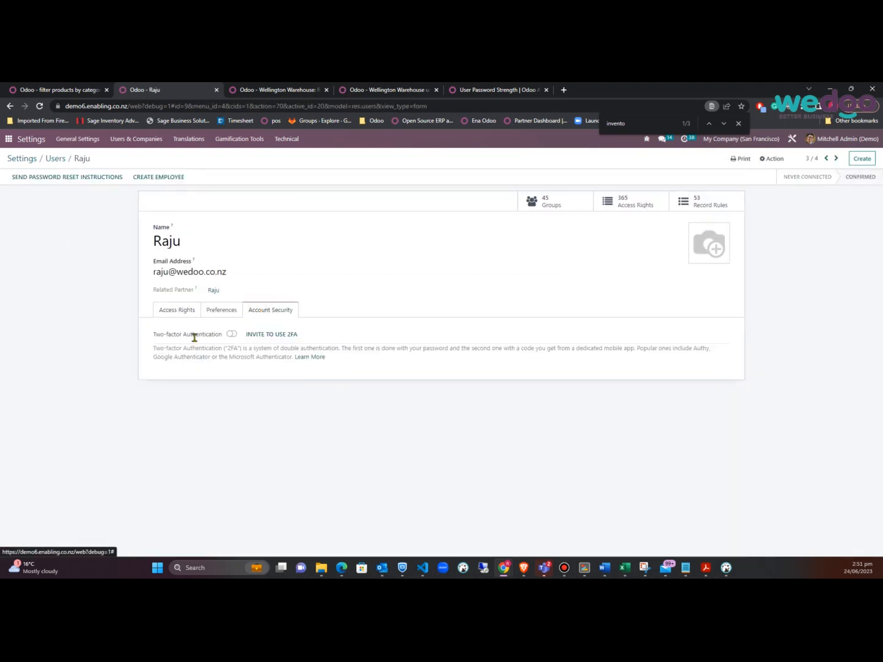
click(234, 334)
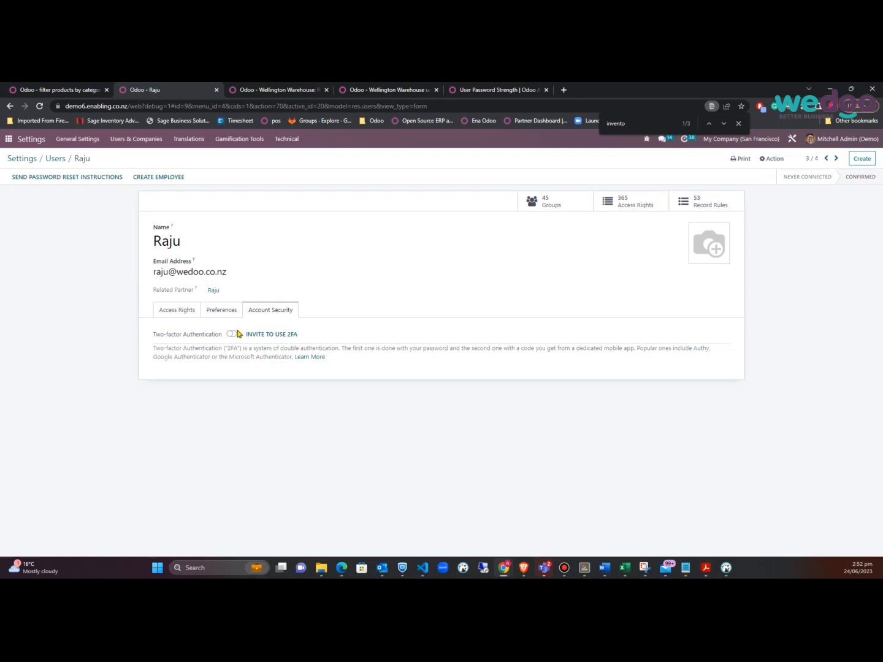
click(222, 312)
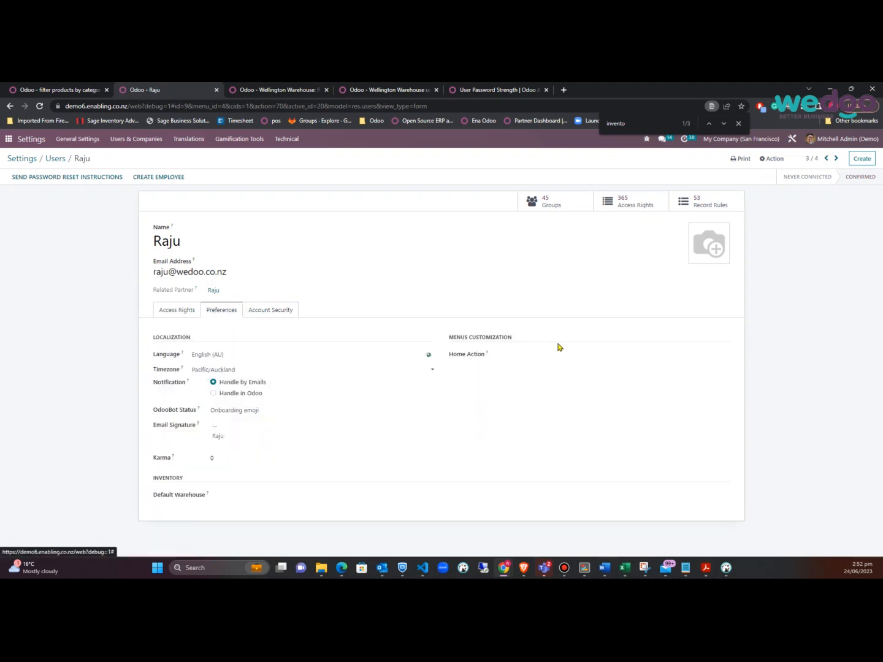
Set the test user's Home Action to Inventory and save the user record
click(515, 355)
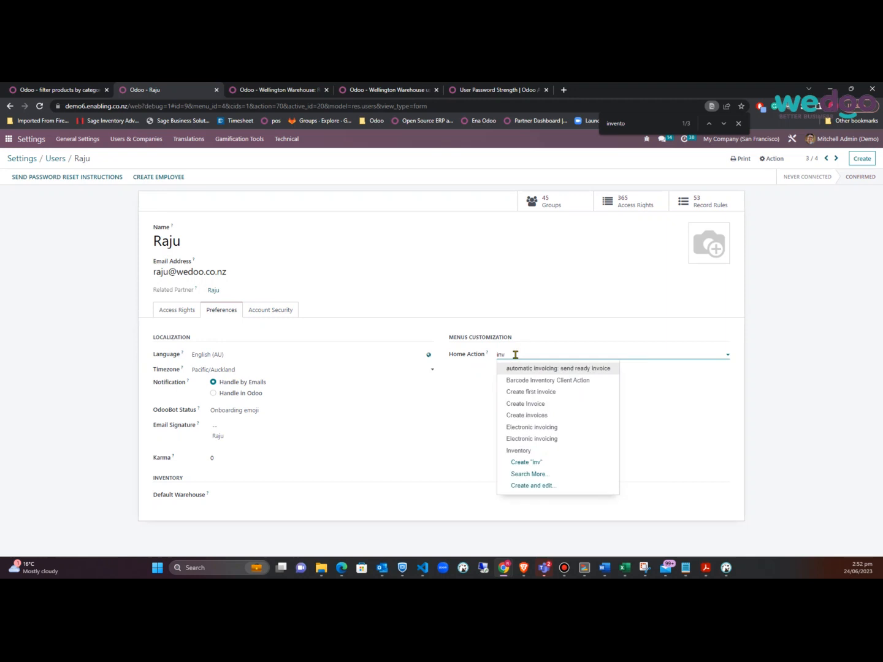
text(inve)
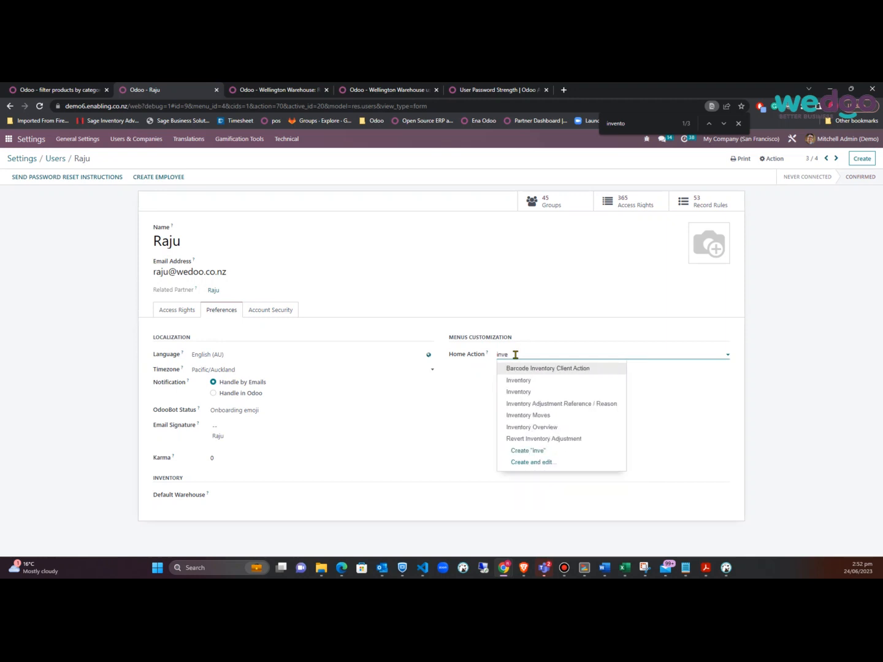
click(536, 389)
click(99, 159)
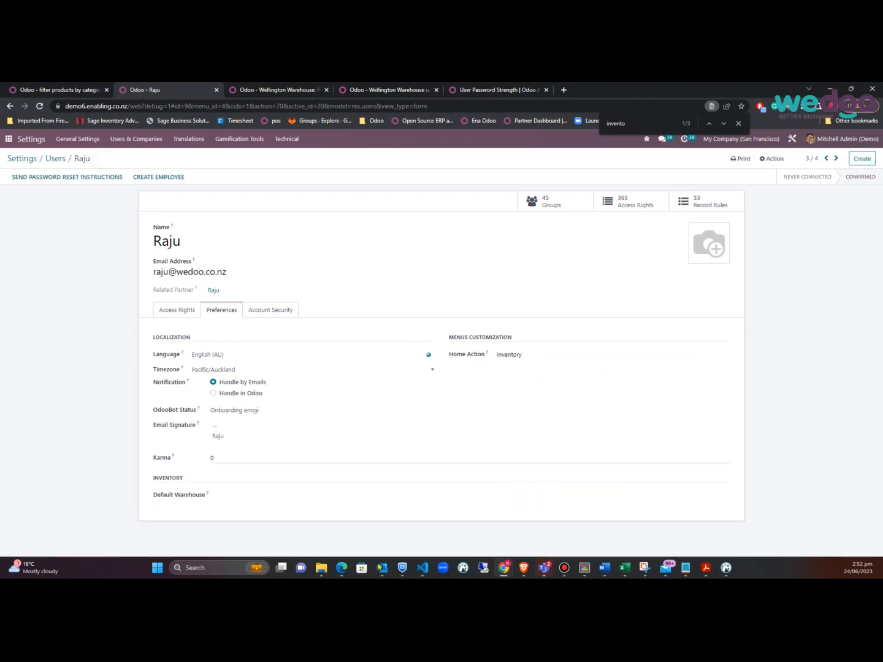
mouse_move(381, 567)
mouse_move(523, 568)
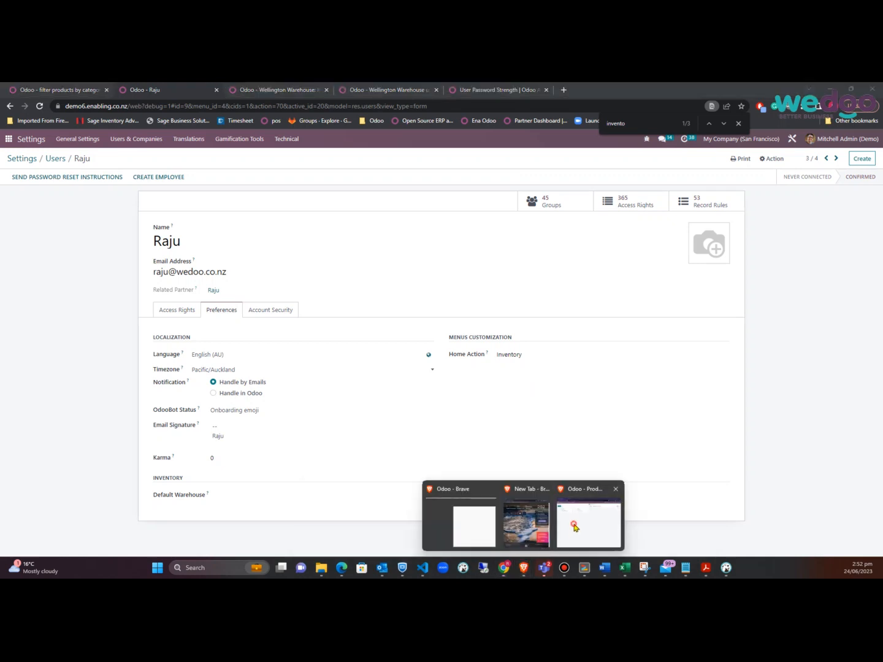
click(574, 528)
Log out and sign back in as the warehouse user with their e-mail and password
click(797, 186)
click(764, 282)
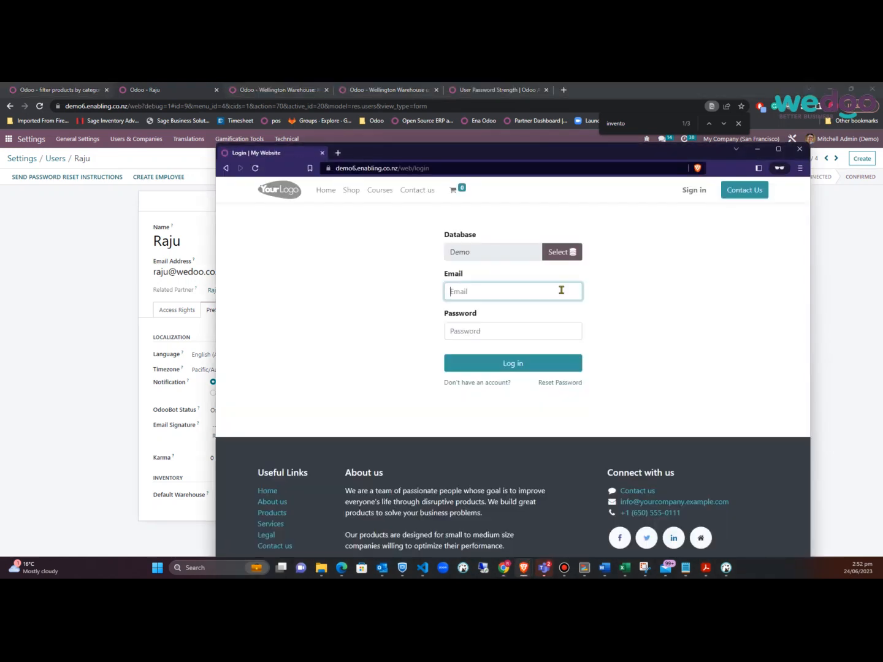
click(509, 292)
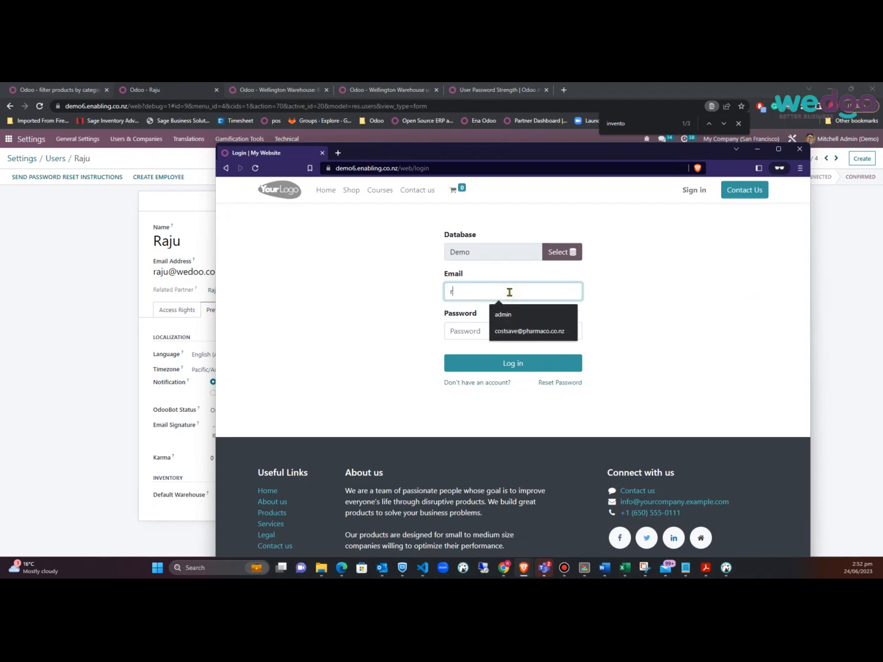
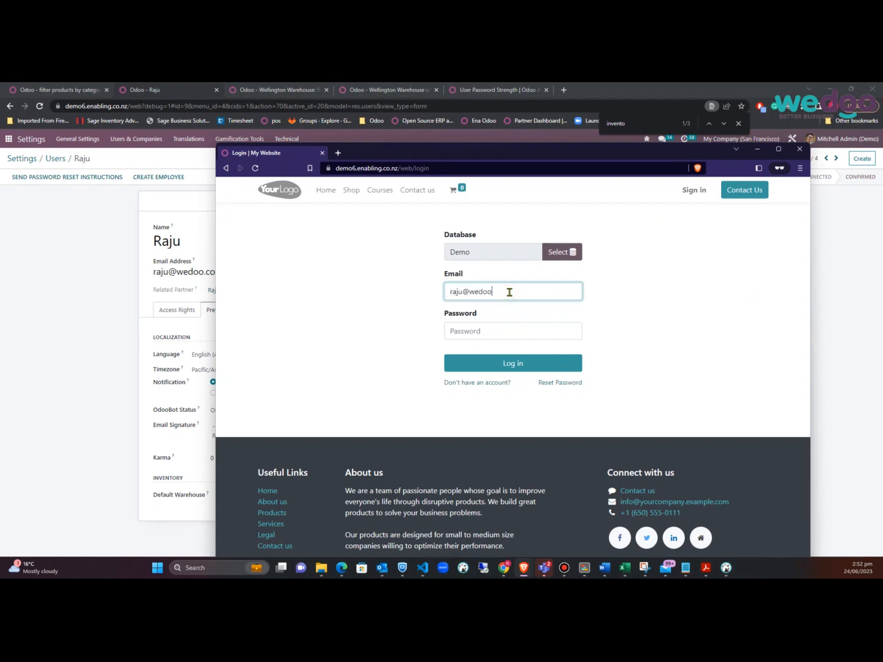
key(Tab)
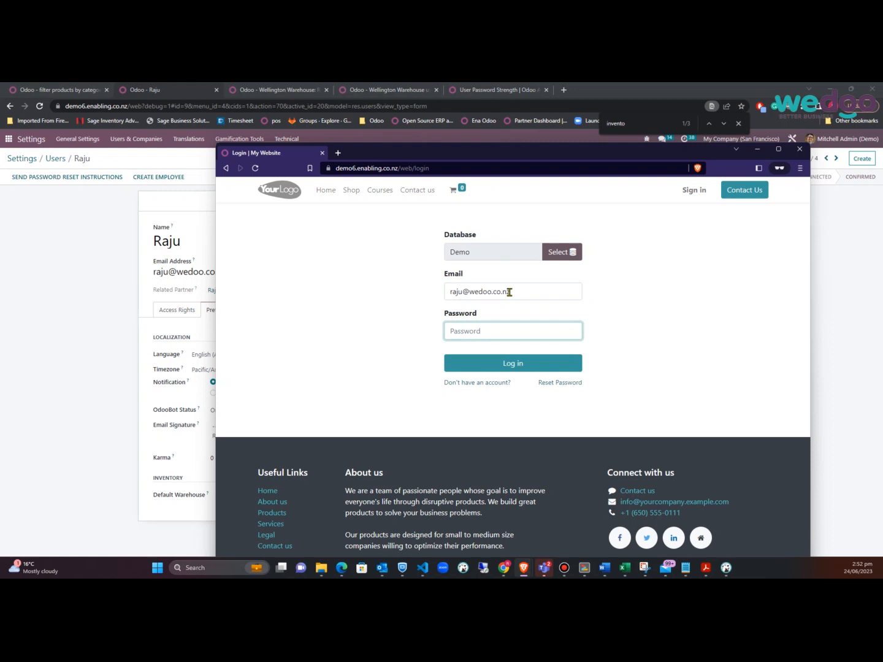
key(ctrl+v)
click(500, 365)
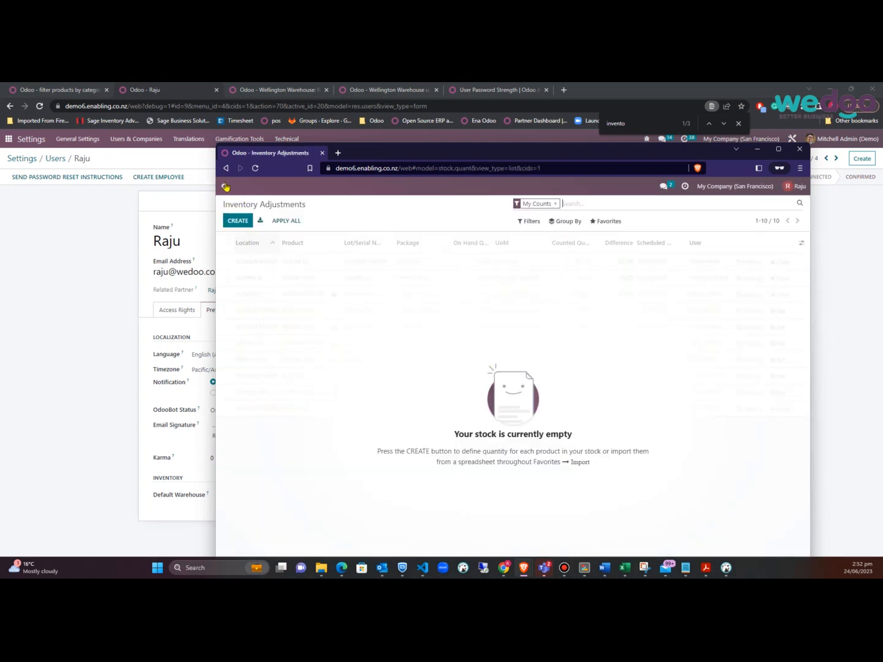
Check the warehouse user's limited apps, then review the Home Action on their user record
click(225, 187)
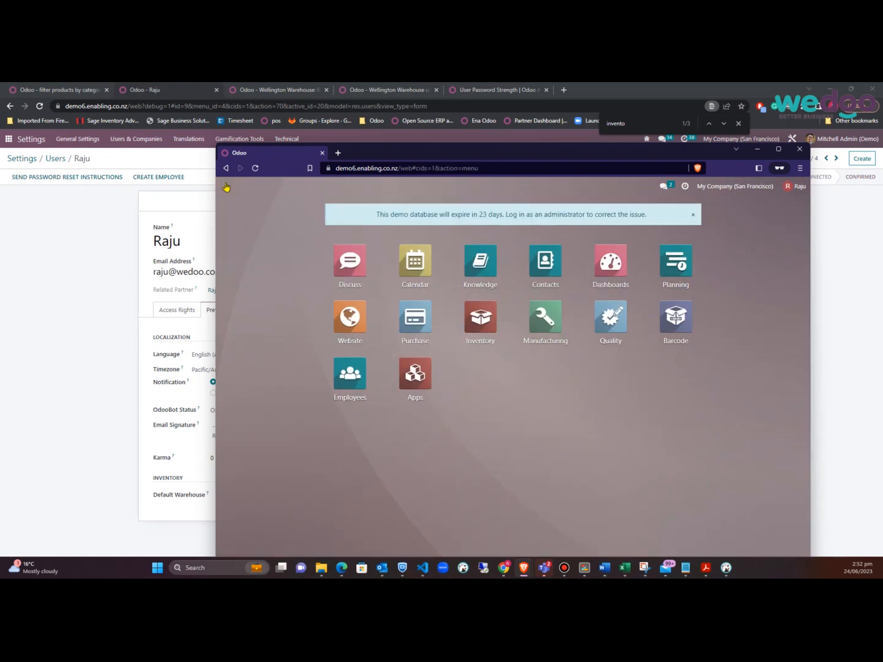
click(106, 250)
click(555, 354)
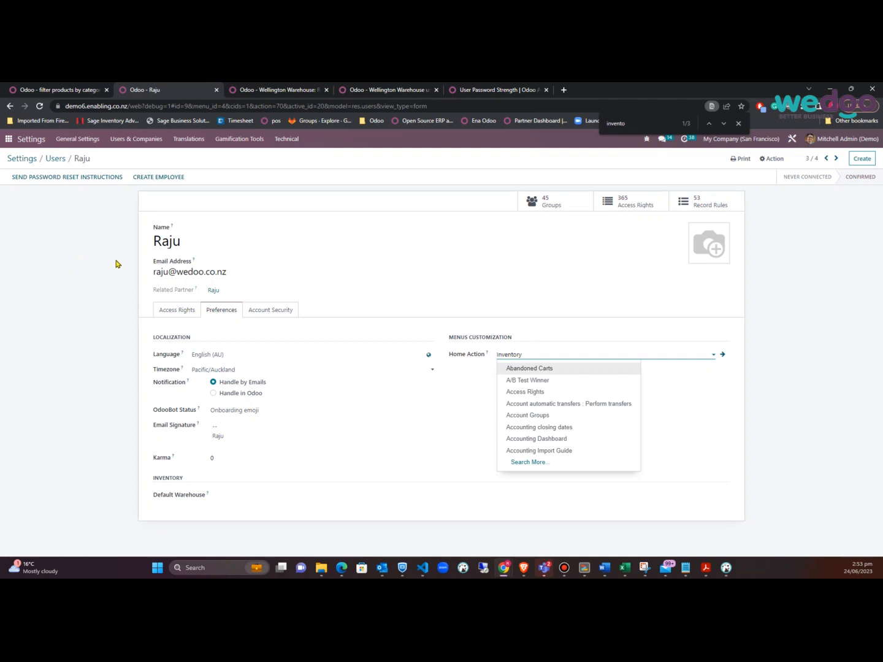
Browse the User Password Strength module page to its Choose Conditions screenshot
click(489, 91)
scroll(242, 284, up, 15)
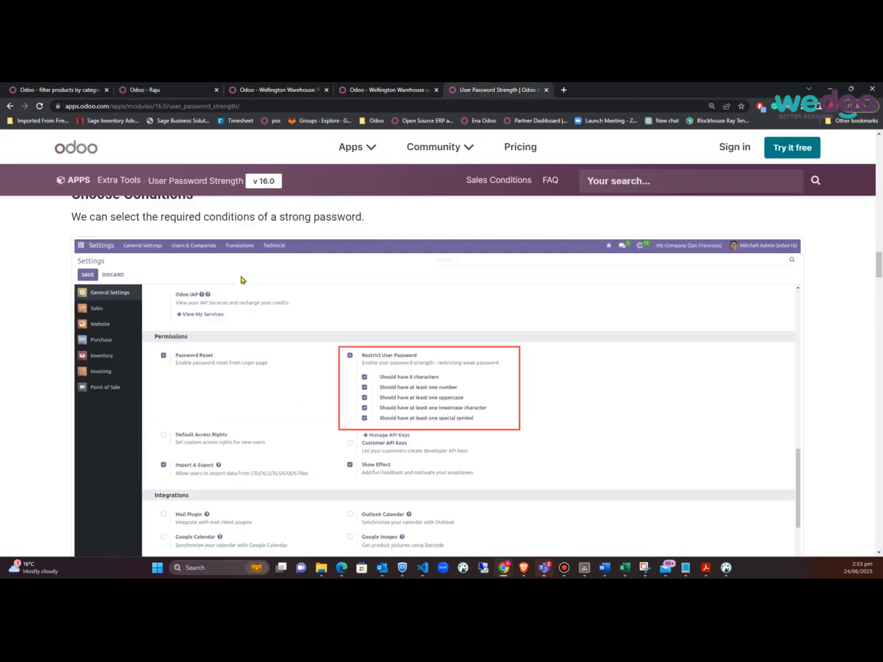
scroll(242, 284, up, 15)
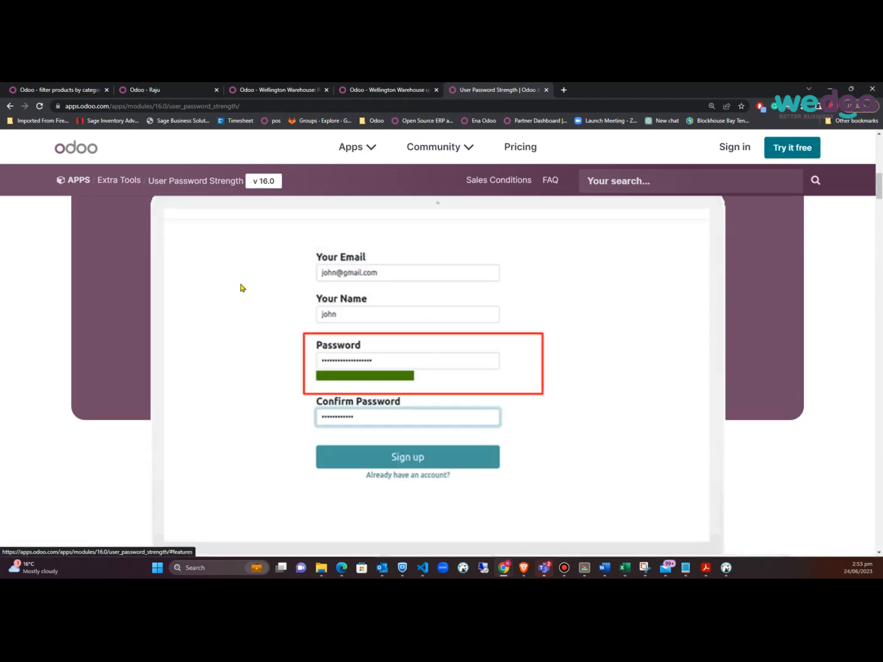
scroll(244, 283, up, 3)
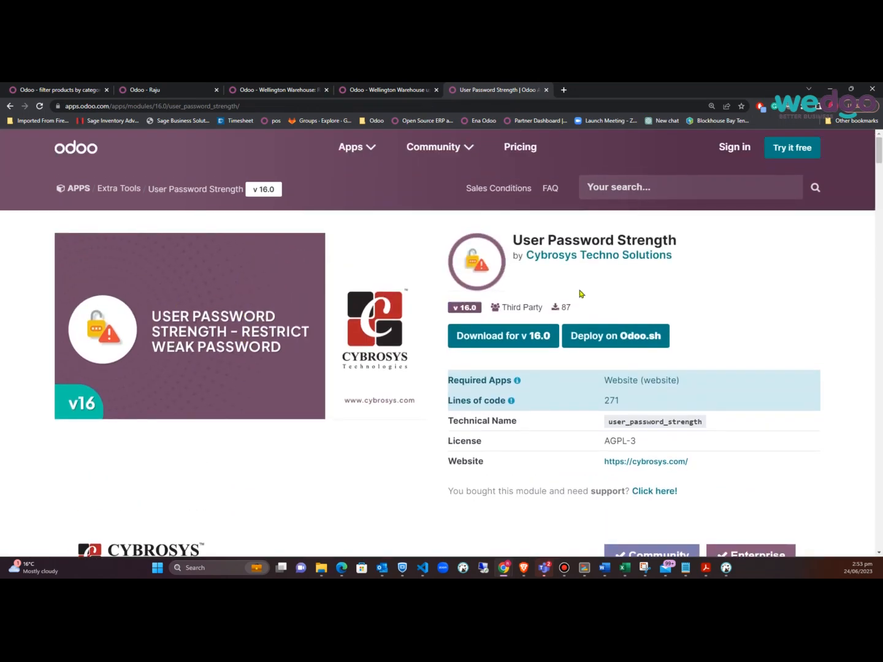
drag(878, 161, 873, 267)
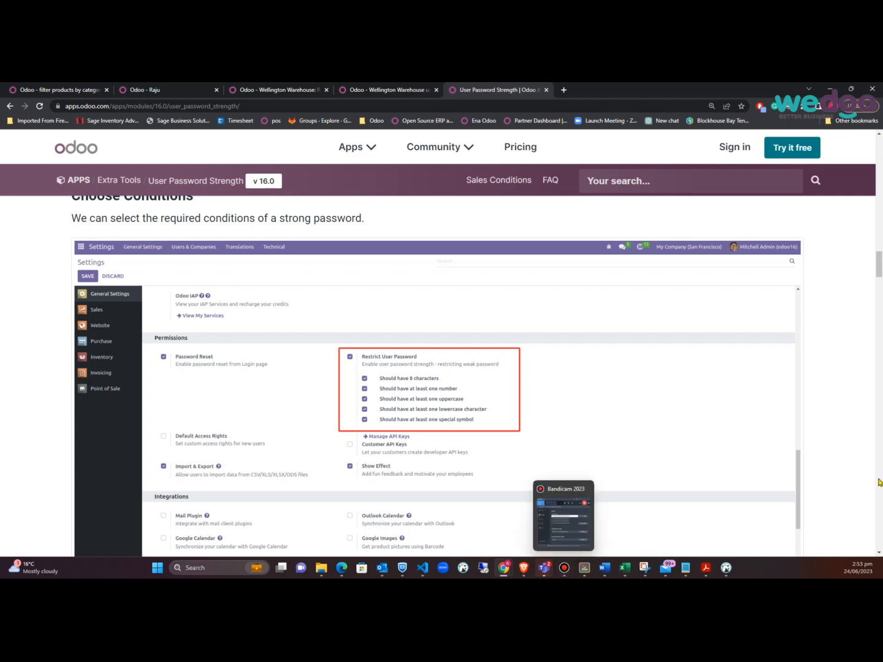
click(565, 567)
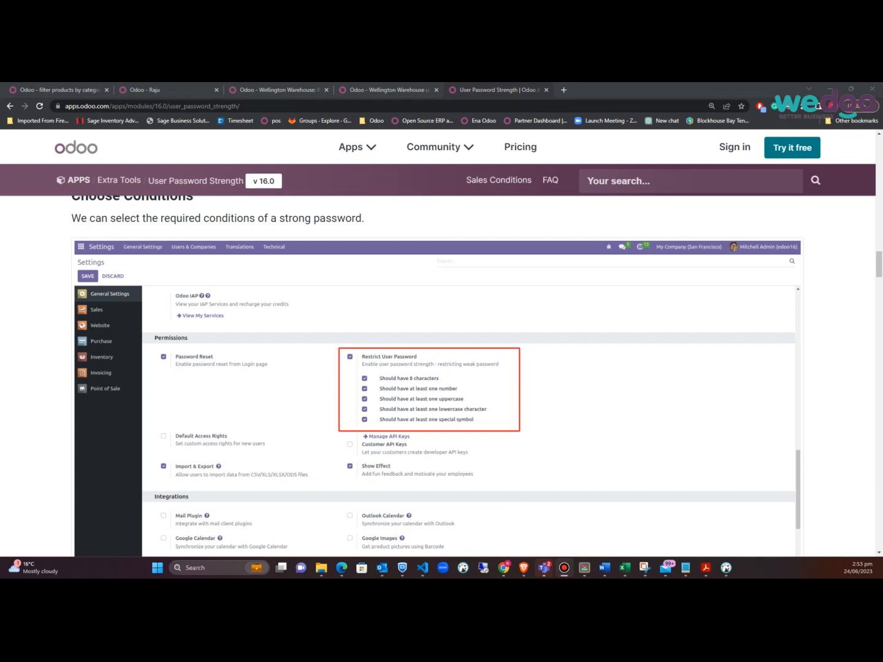